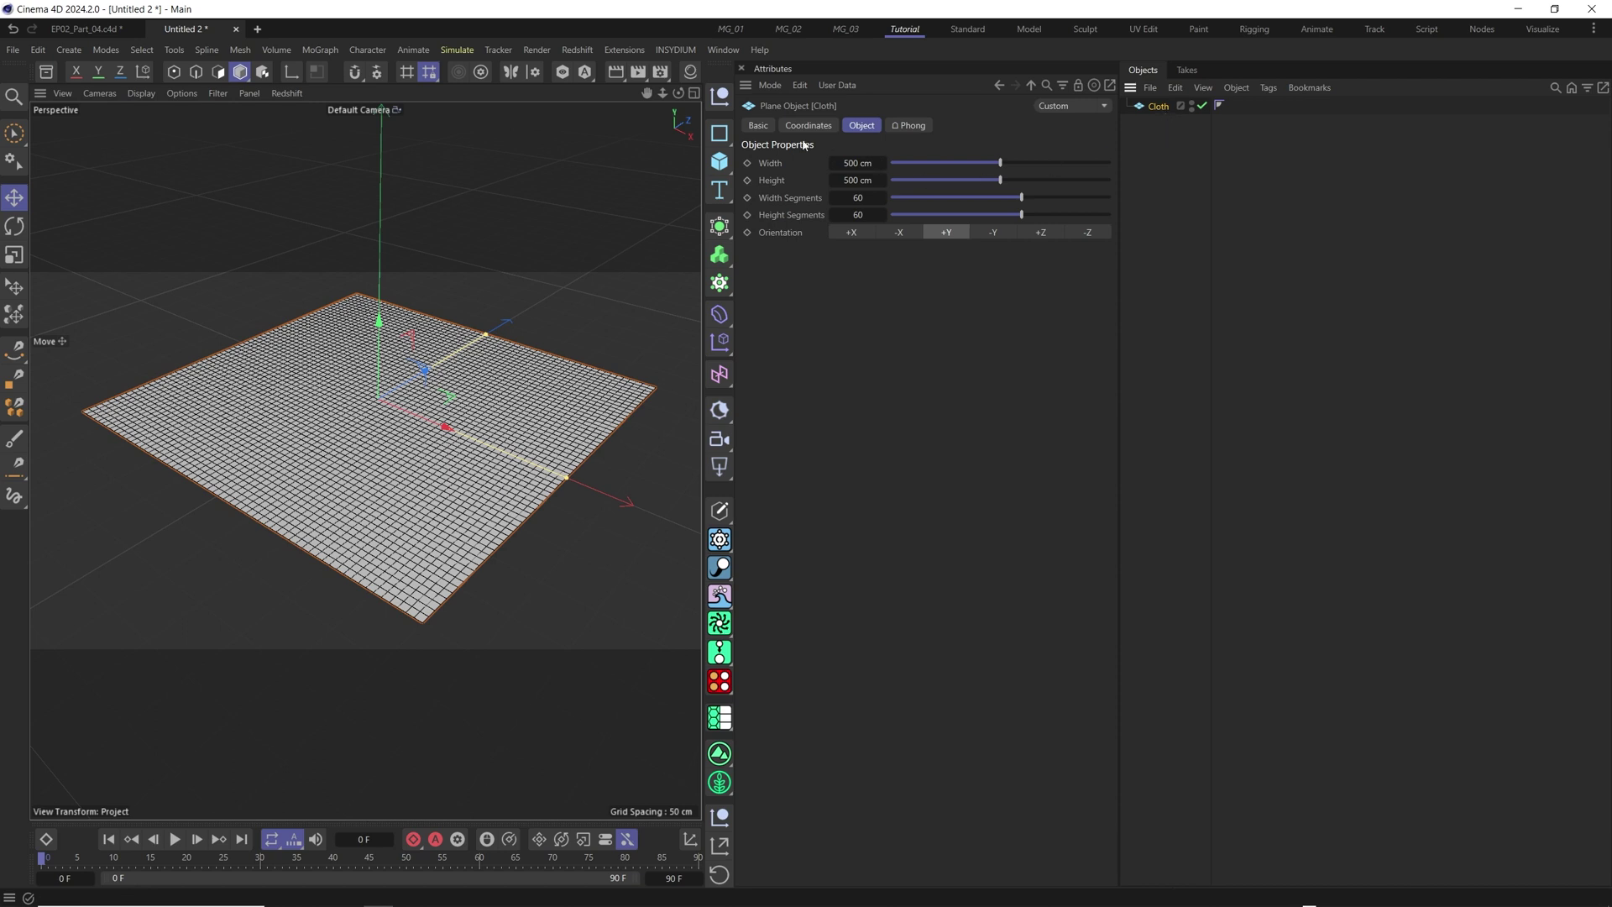
- Create an X-Particles system with an emitter and place the Cloth plane inside its Utilities folder
{"action": "left_click", "coordinate": [674, 51]}
{"action": "mouse_move", "coordinate": [703, 102]}
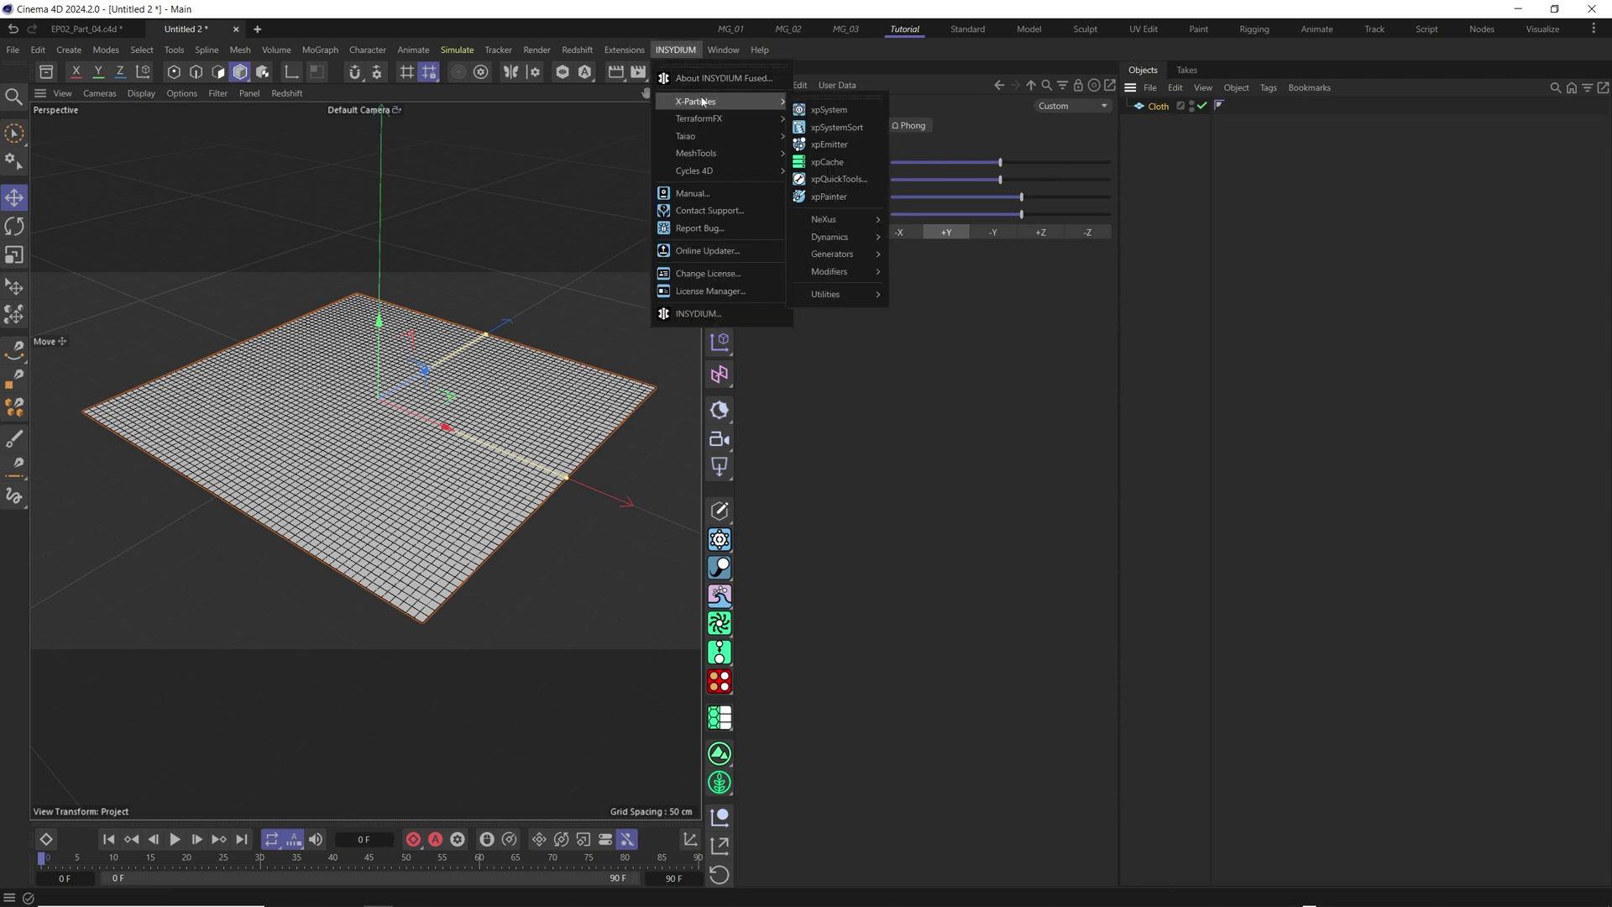
{"action": "left_click", "coordinate": [850, 117]}
{"action": "left_click_drag", "start_coordinate": [1157, 281], "coordinate": [1176, 216]}
- Rename the particle emitter as Audio_Emitter
{"action": "left_click", "coordinate": [1184, 187]}
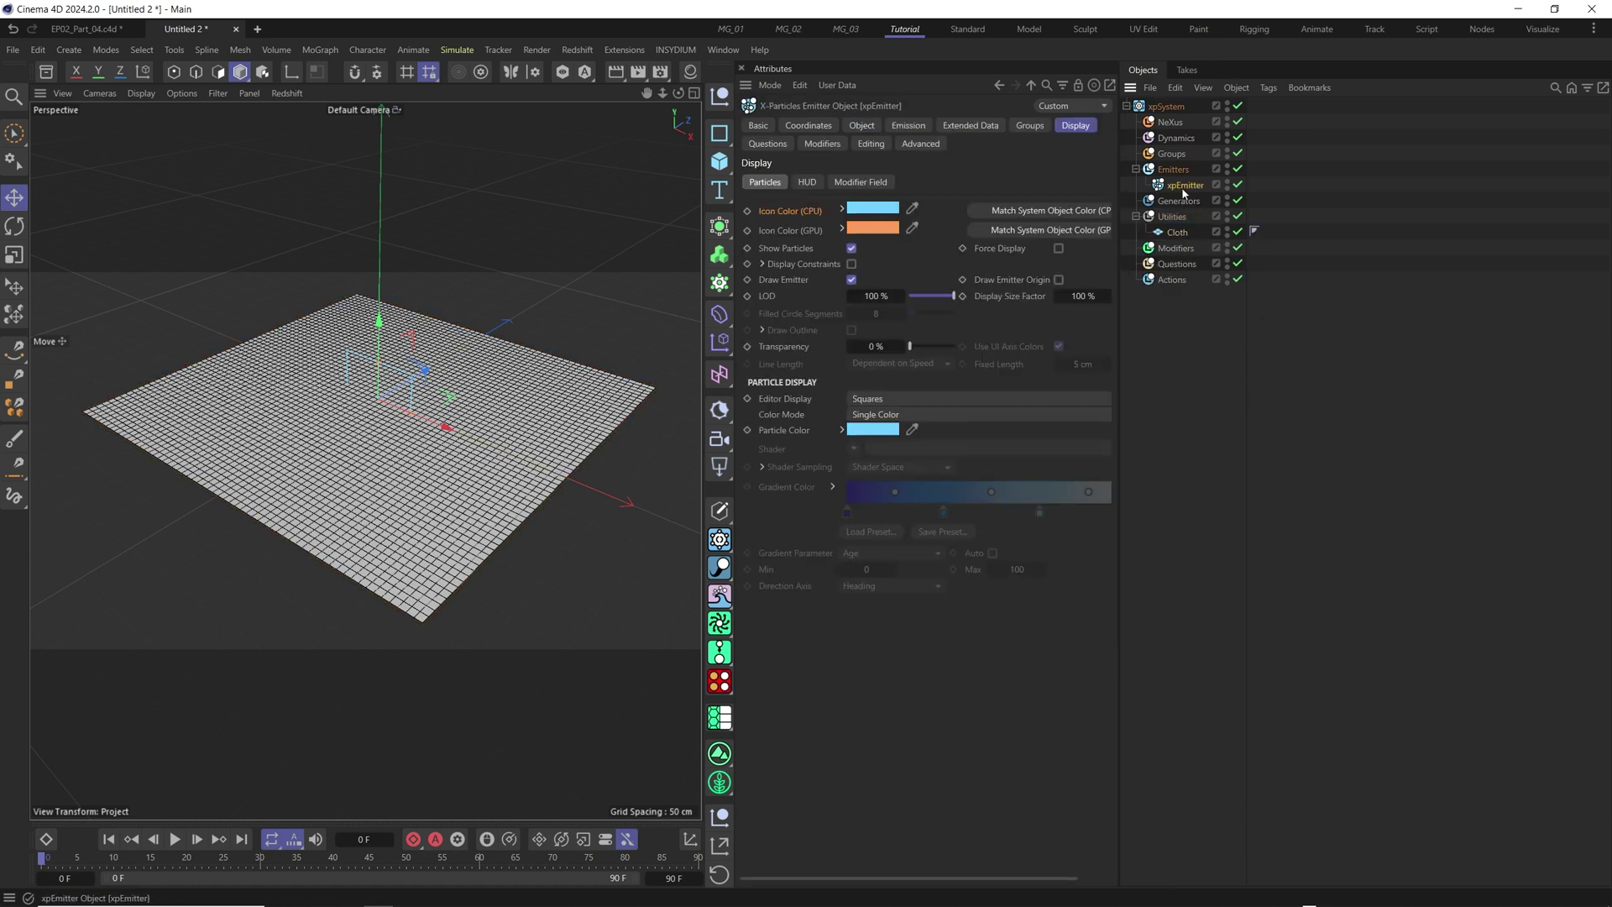
{"action": "double_click", "coordinate": [1184, 185]}
{"action": "type", "text": "Audio_Emitter"}
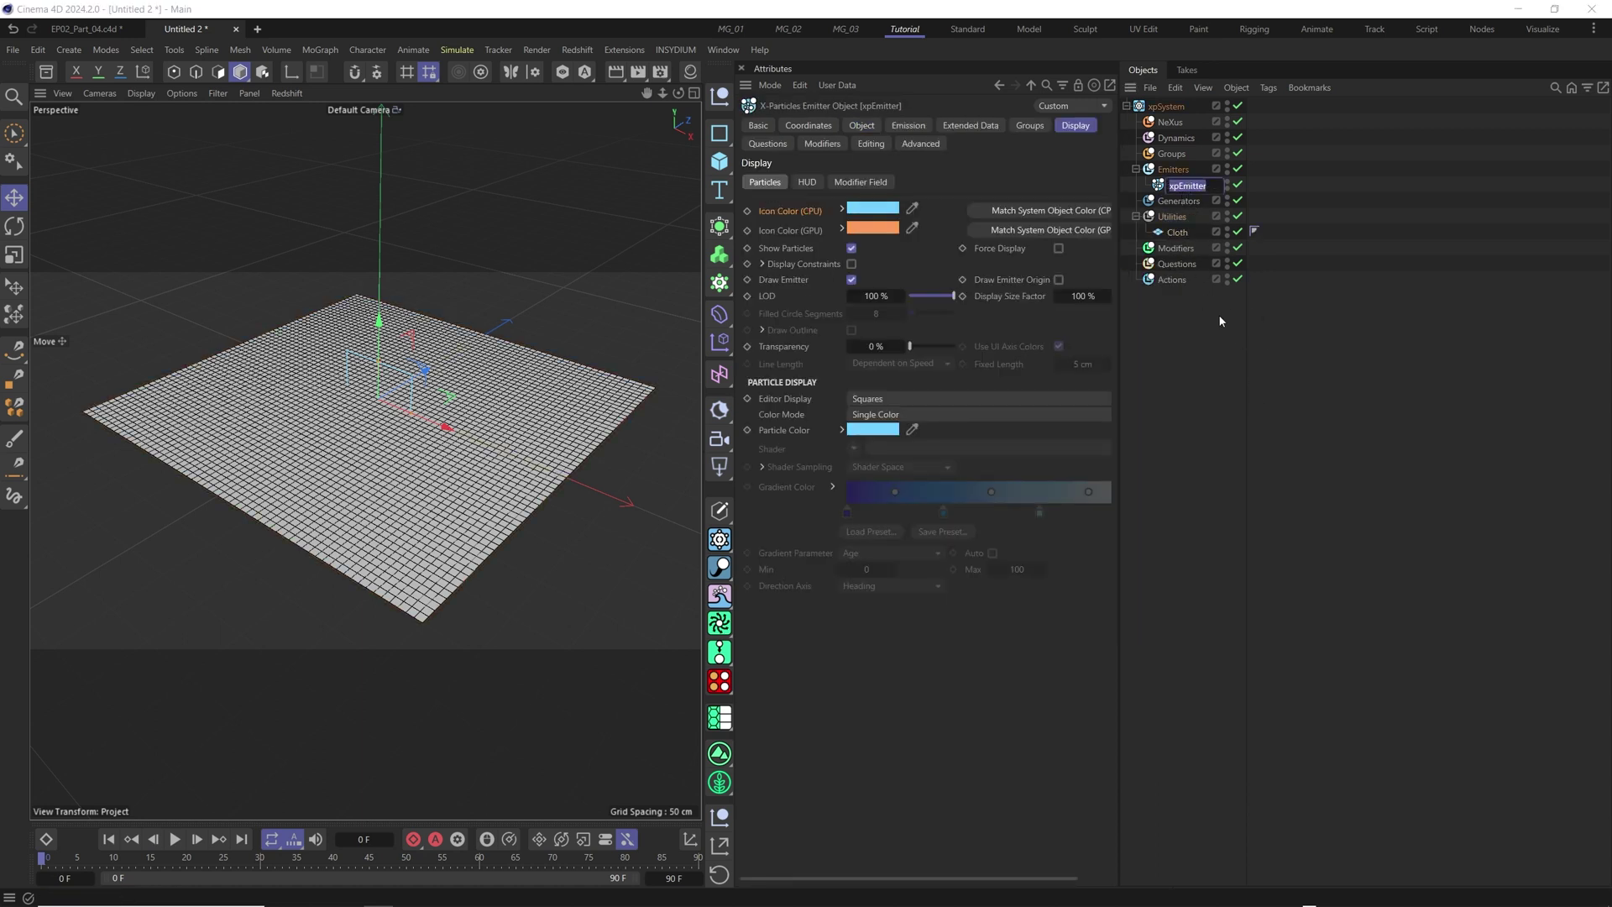
{"action": "left_click", "coordinate": [1215, 315]}
- Make Audio_Emitter's CPU icon color pure red and set its particle editor display to Circle
{"action": "left_click", "coordinate": [1210, 186]}
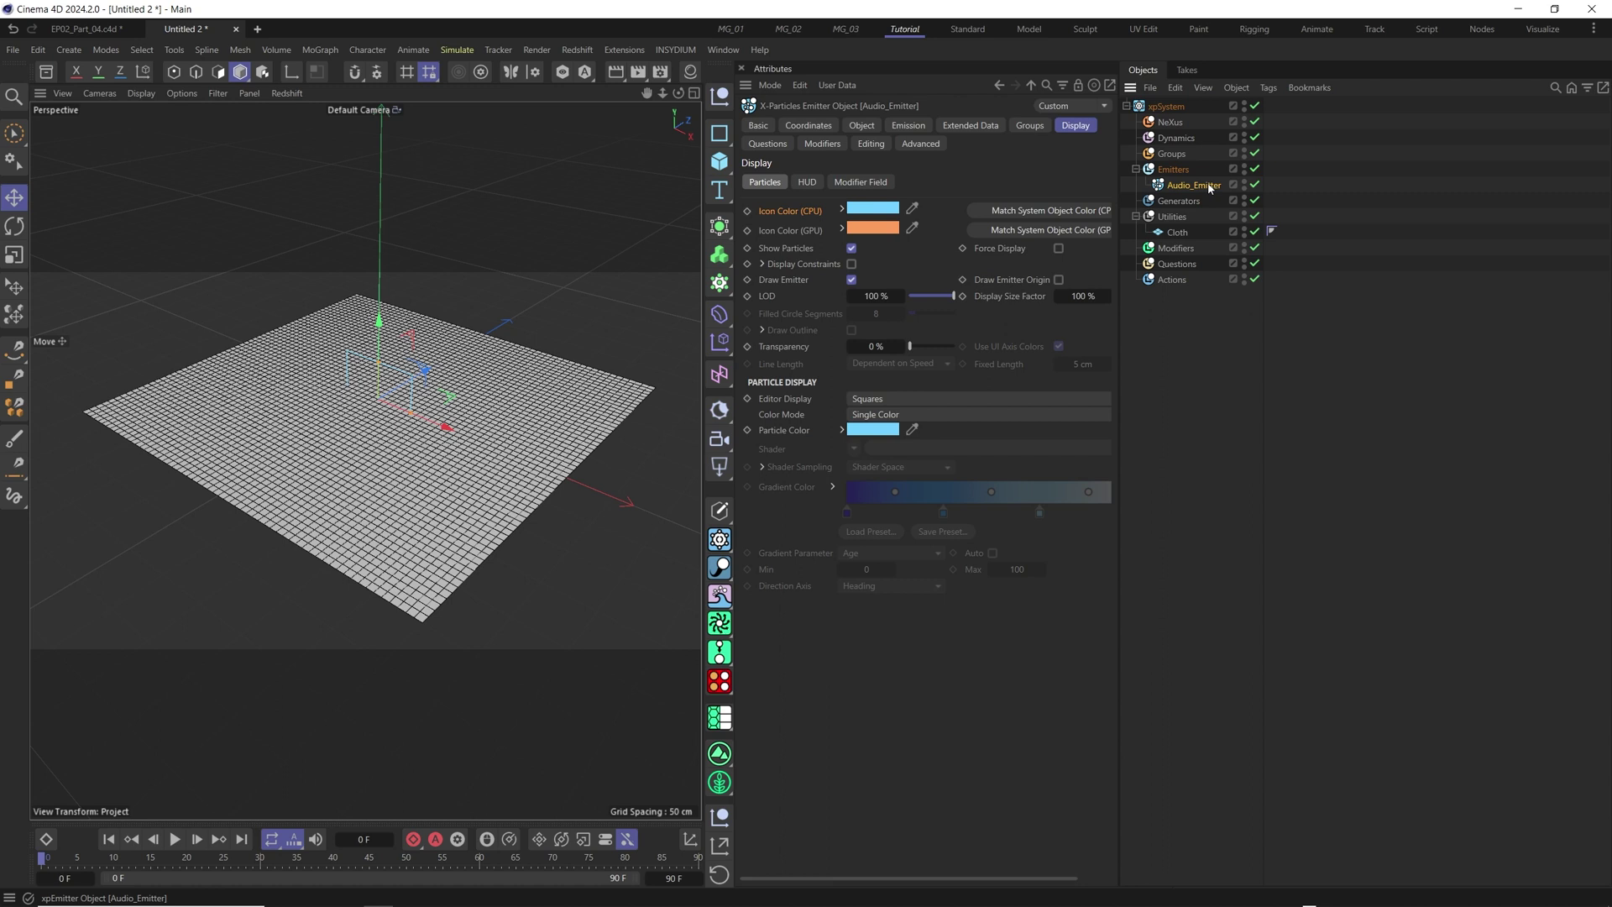
{"action": "left_click", "coordinate": [873, 208]}
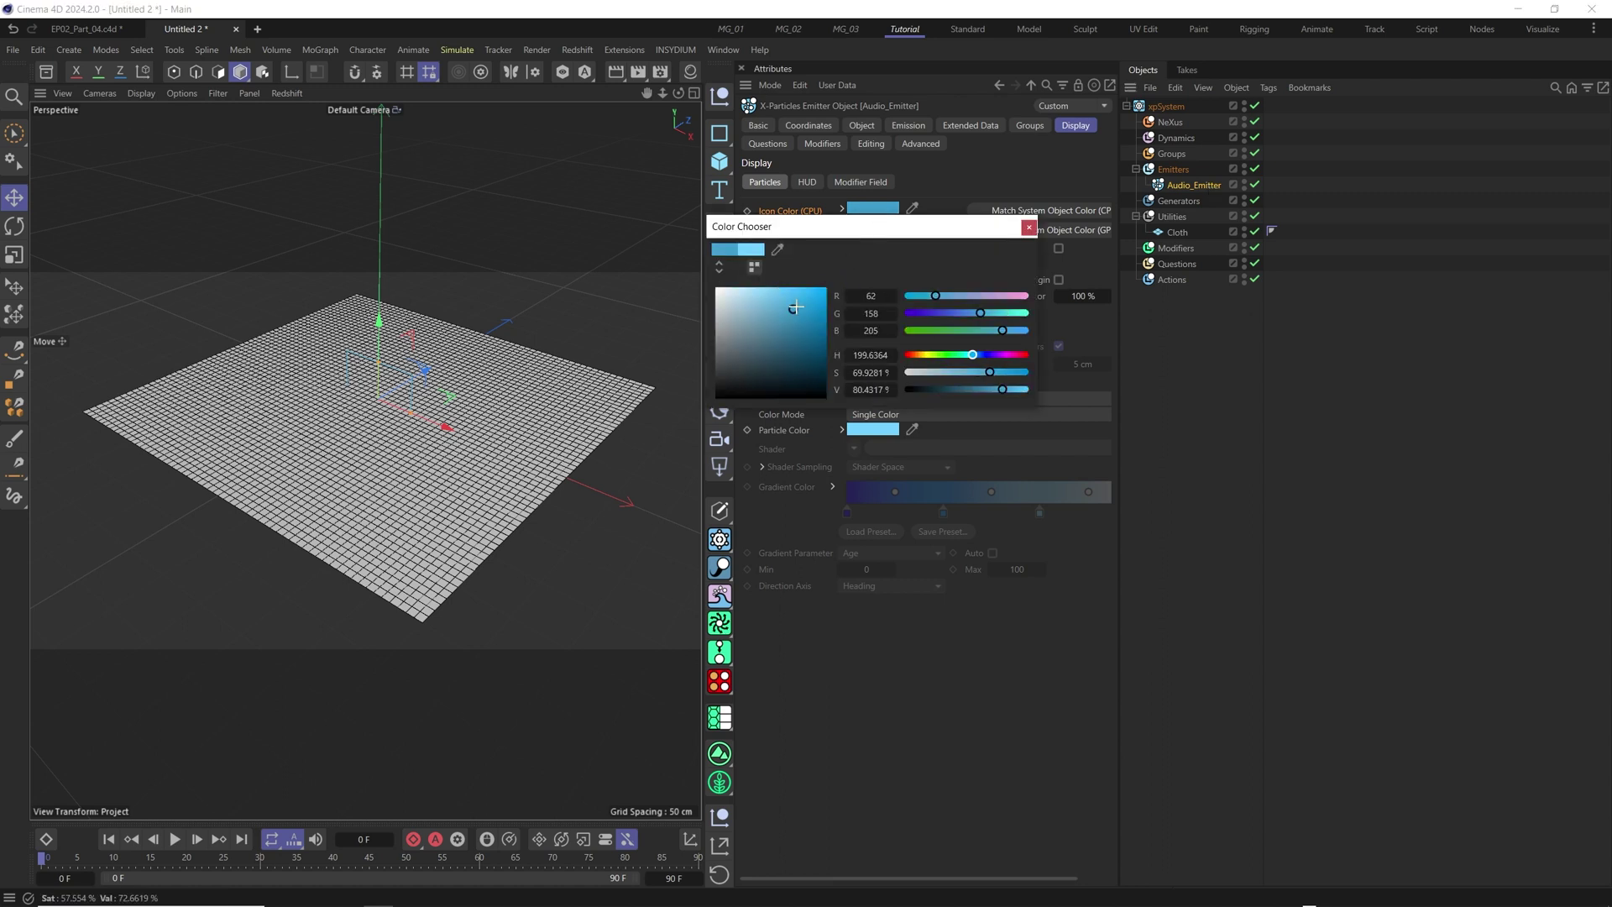
{"action": "left_click_drag", "start_coordinate": [792, 313], "coordinate": [826, 289]}
{"action": "left_click_drag", "start_coordinate": [973, 354], "coordinate": [907, 355]}
{"action": "left_click", "coordinate": [1029, 228]}
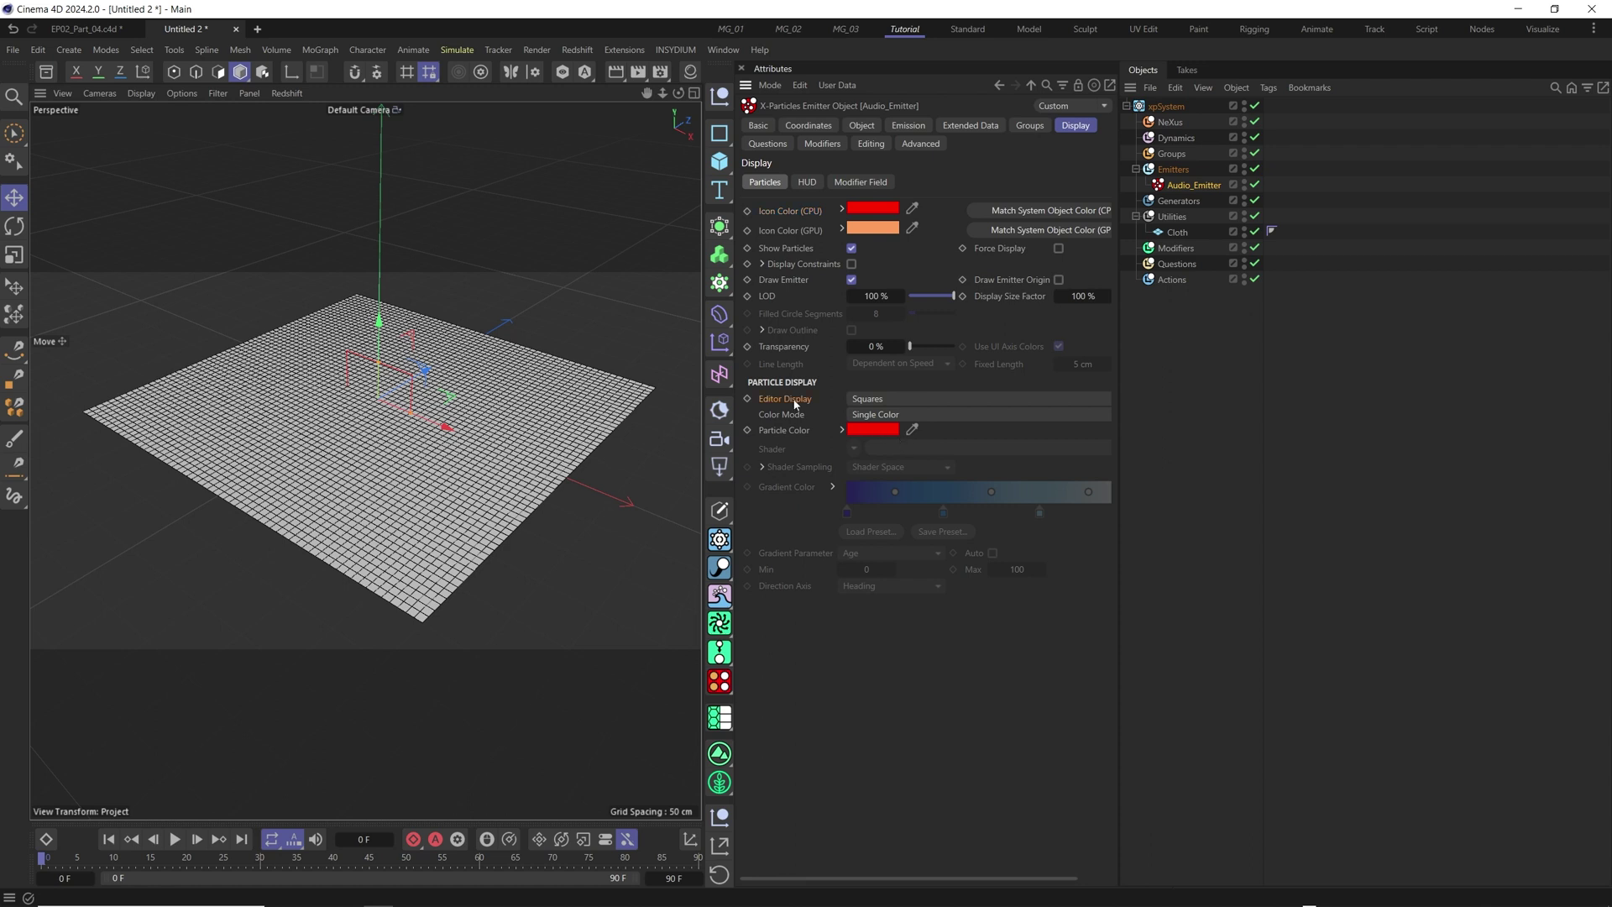
{"action": "left_click", "coordinate": [893, 400]}
{"action": "left_click", "coordinate": [904, 564]}
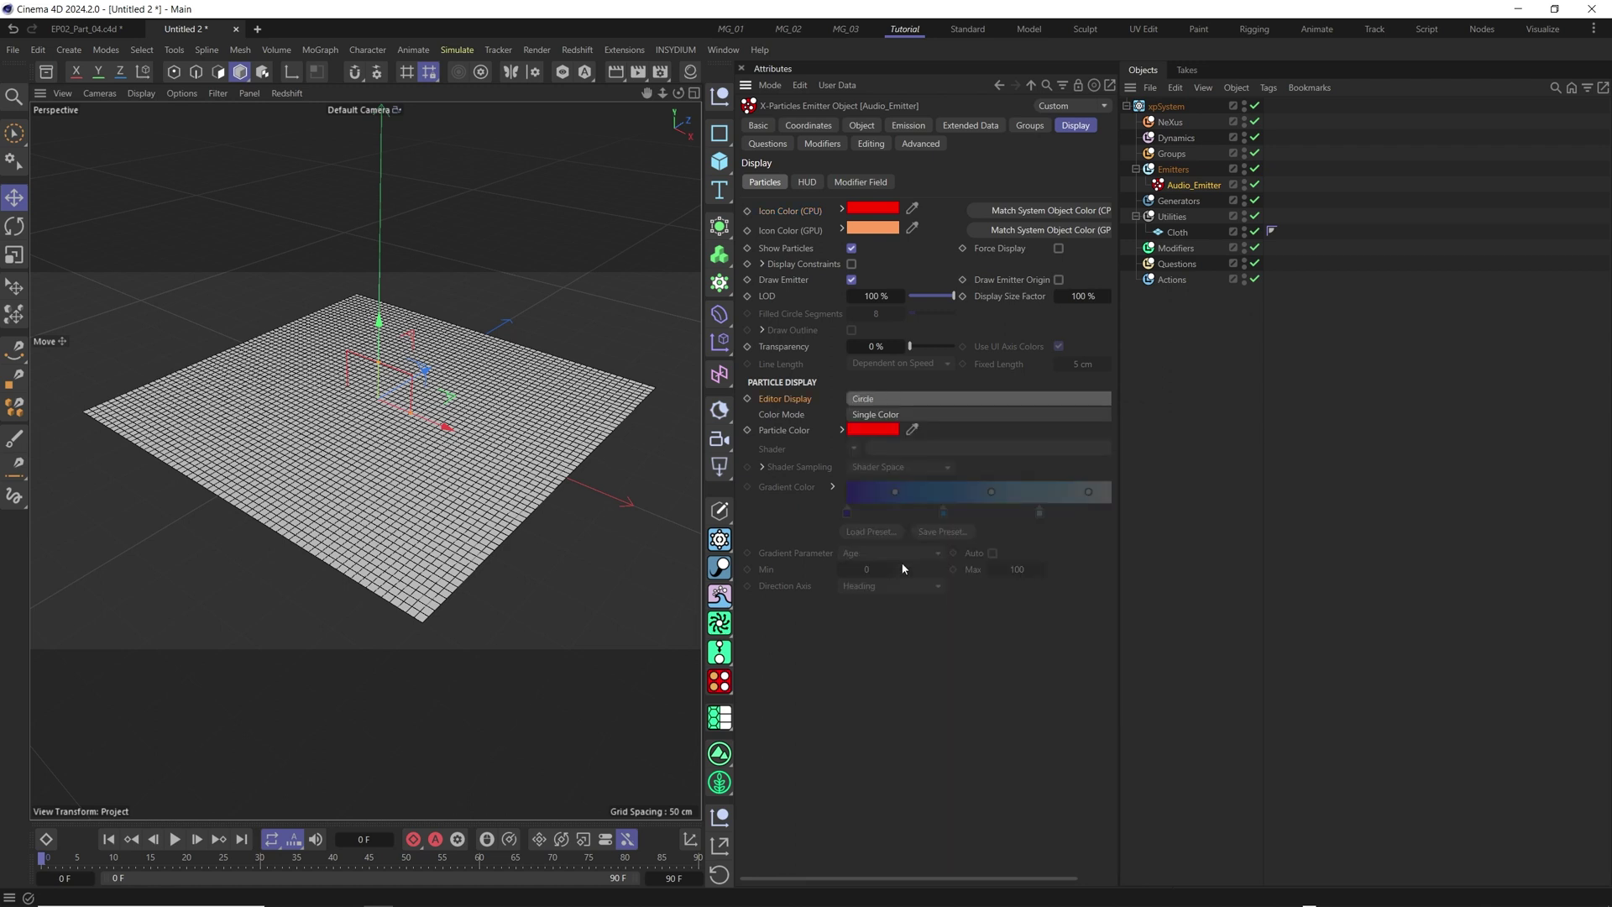
- Set Audio_Emitter's birthrate to 200 and its particle speed to 0 cm
{"action": "left_click", "coordinate": [910, 126]}
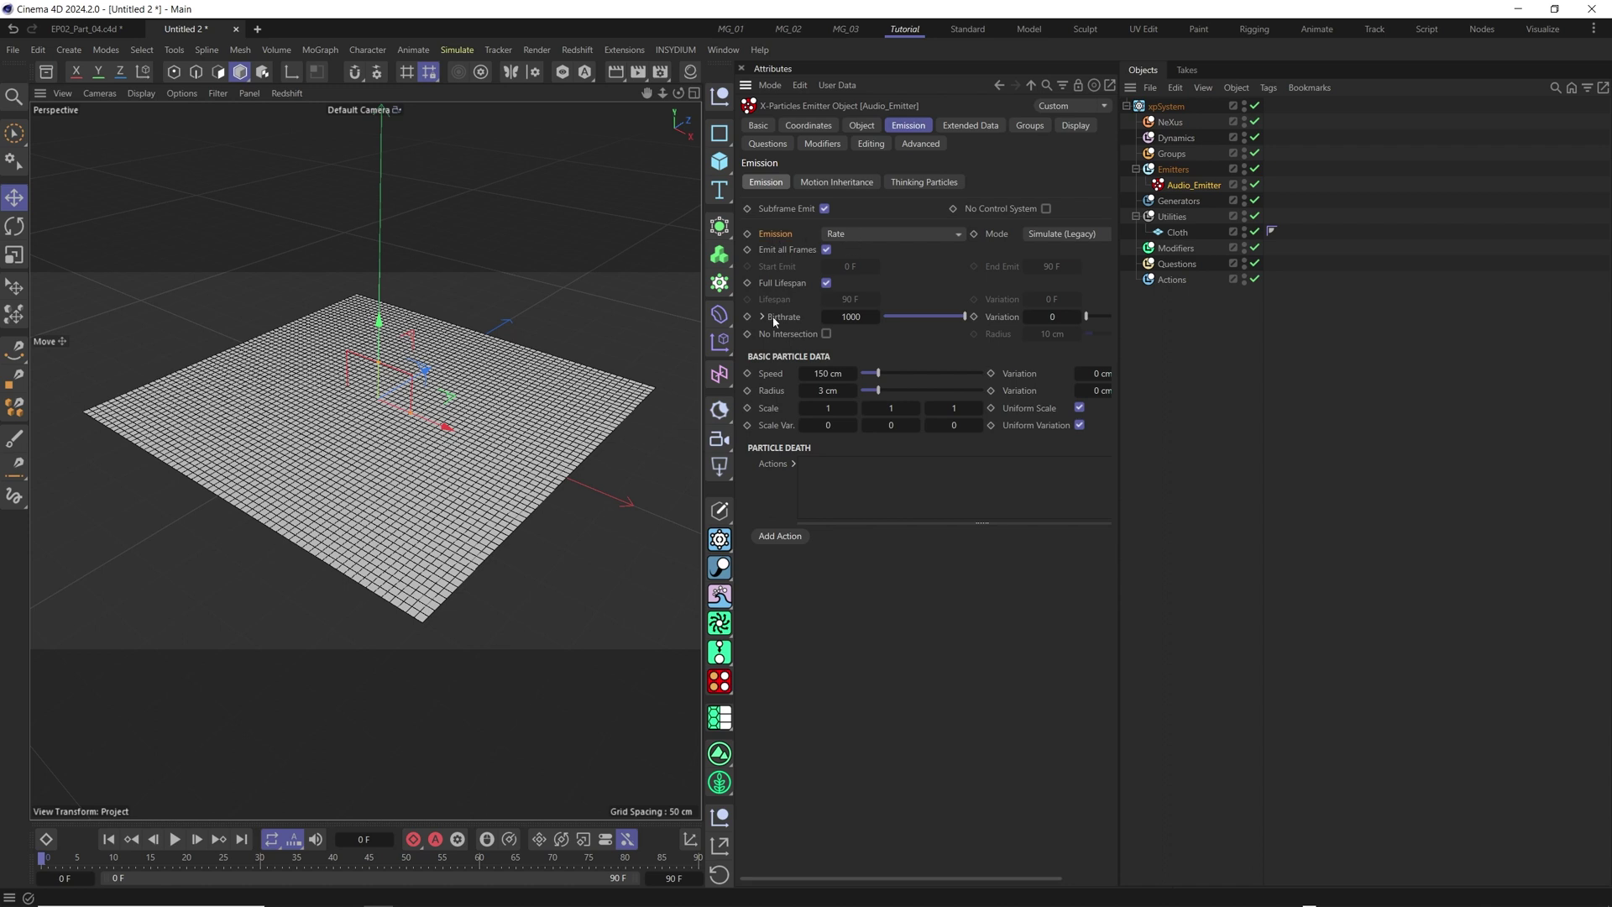
{"action": "left_click", "coordinate": [860, 325]}
{"action": "type", "text": "200"}
{"action": "key", "text": "Return"}
- Size the rectangular emitter to 500 cm wide and 500 cm high, and set its emitter plane to Y+
{"action": "left_click", "coordinate": [861, 125]}
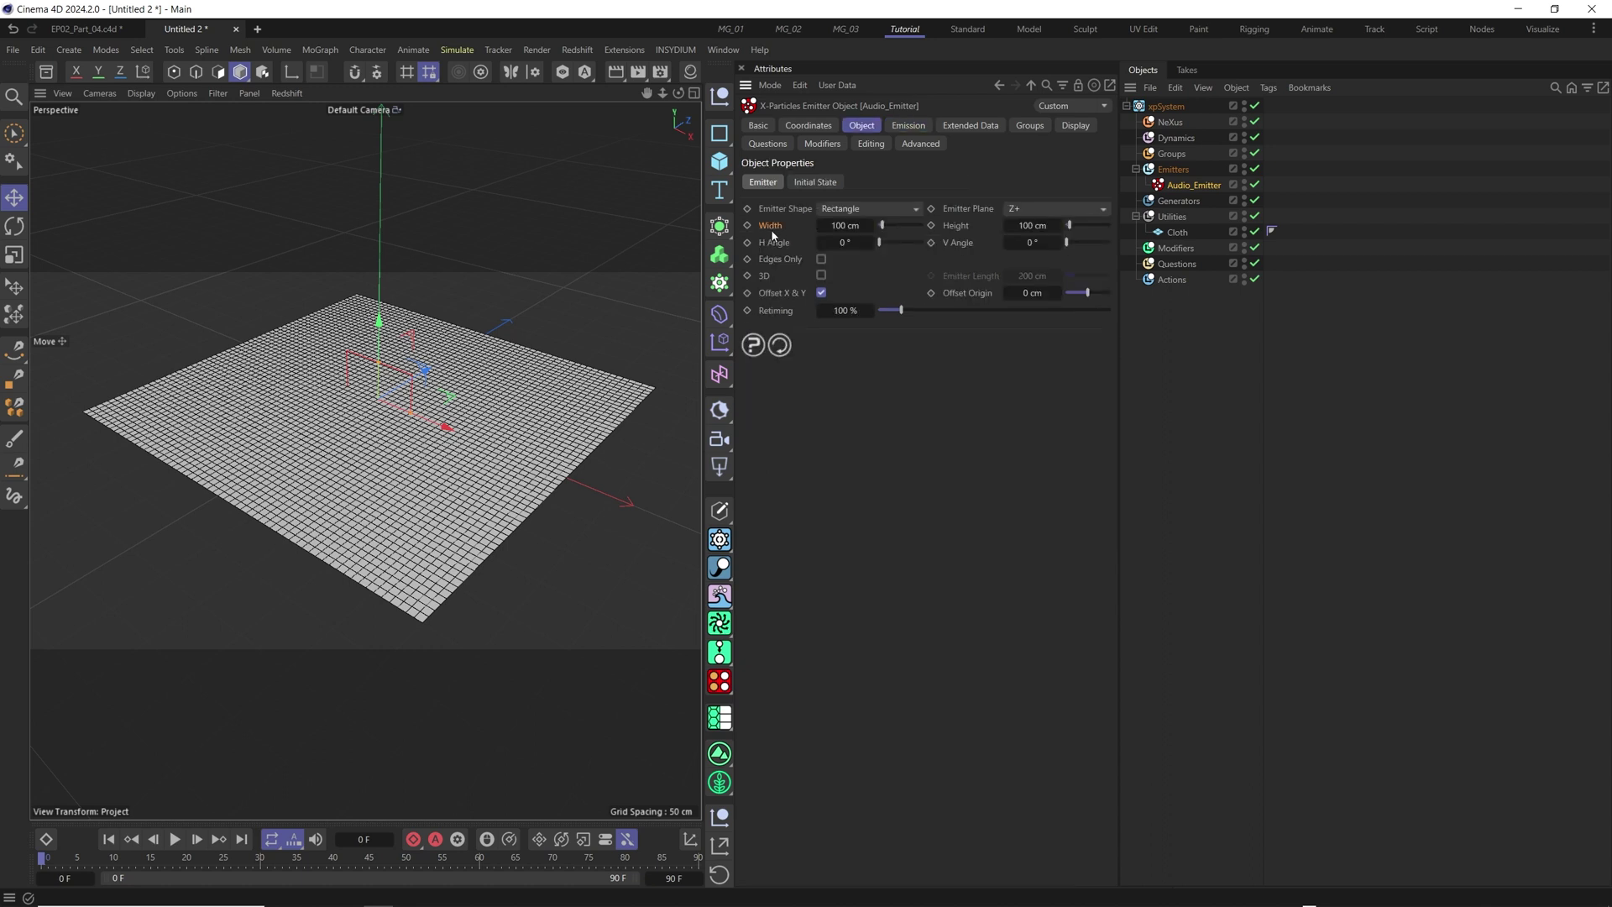
{"action": "left_click", "coordinate": [853, 225]}
{"action": "type", "text": "500"}
{"action": "key", "text": "Tab"}
{"action": "type", "text": "500"}
{"action": "key", "text": "Return"}
{"action": "left_click", "coordinate": [1065, 210]}
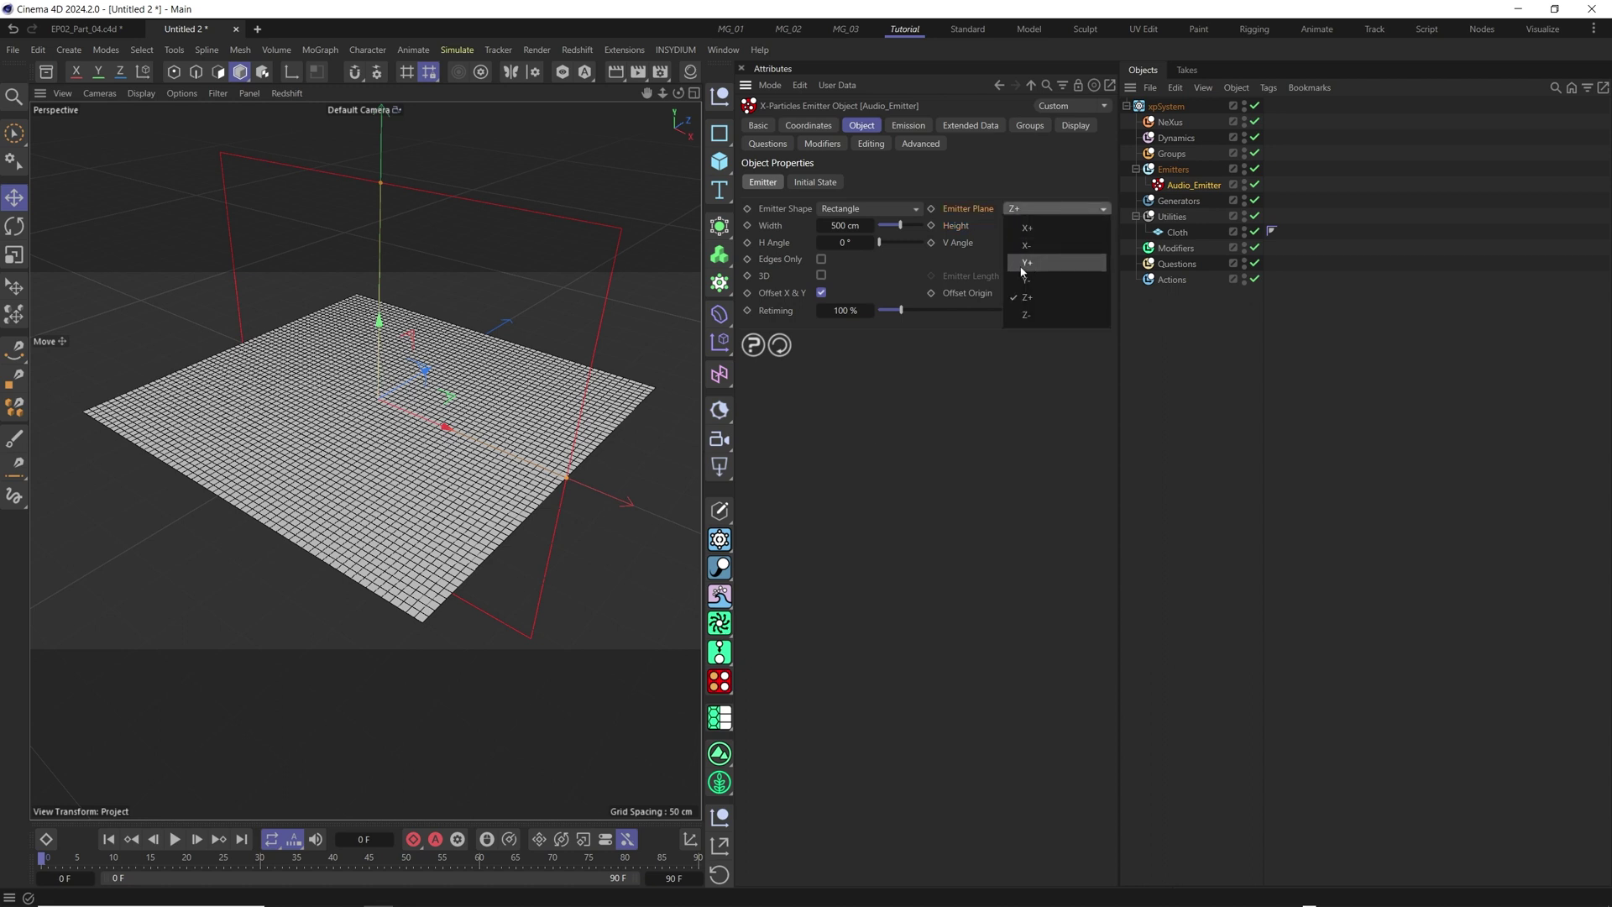
{"action": "left_click", "coordinate": [1053, 266]}
- Lower the emitter below the cloth plane and play the simulation to check the emission
{"action": "scroll", "coordinate": [414, 359], "scroll_direction": "down", "scroll_amount": 3}
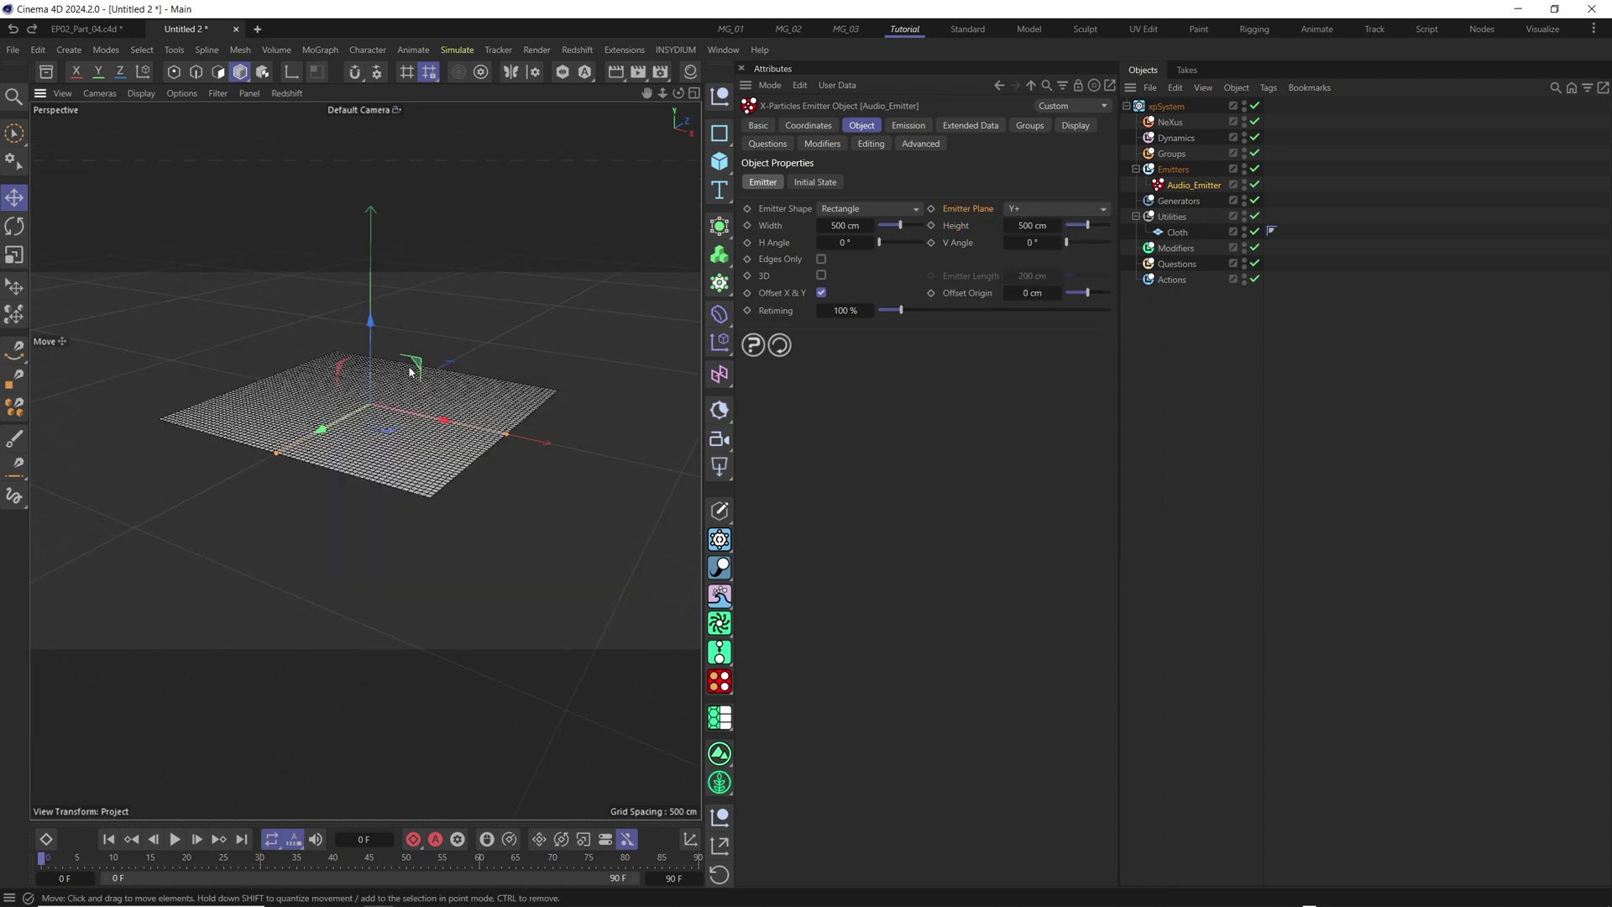
{"action": "left_click_drag", "start_coordinate": [376, 350], "coordinate": [353, 537]}
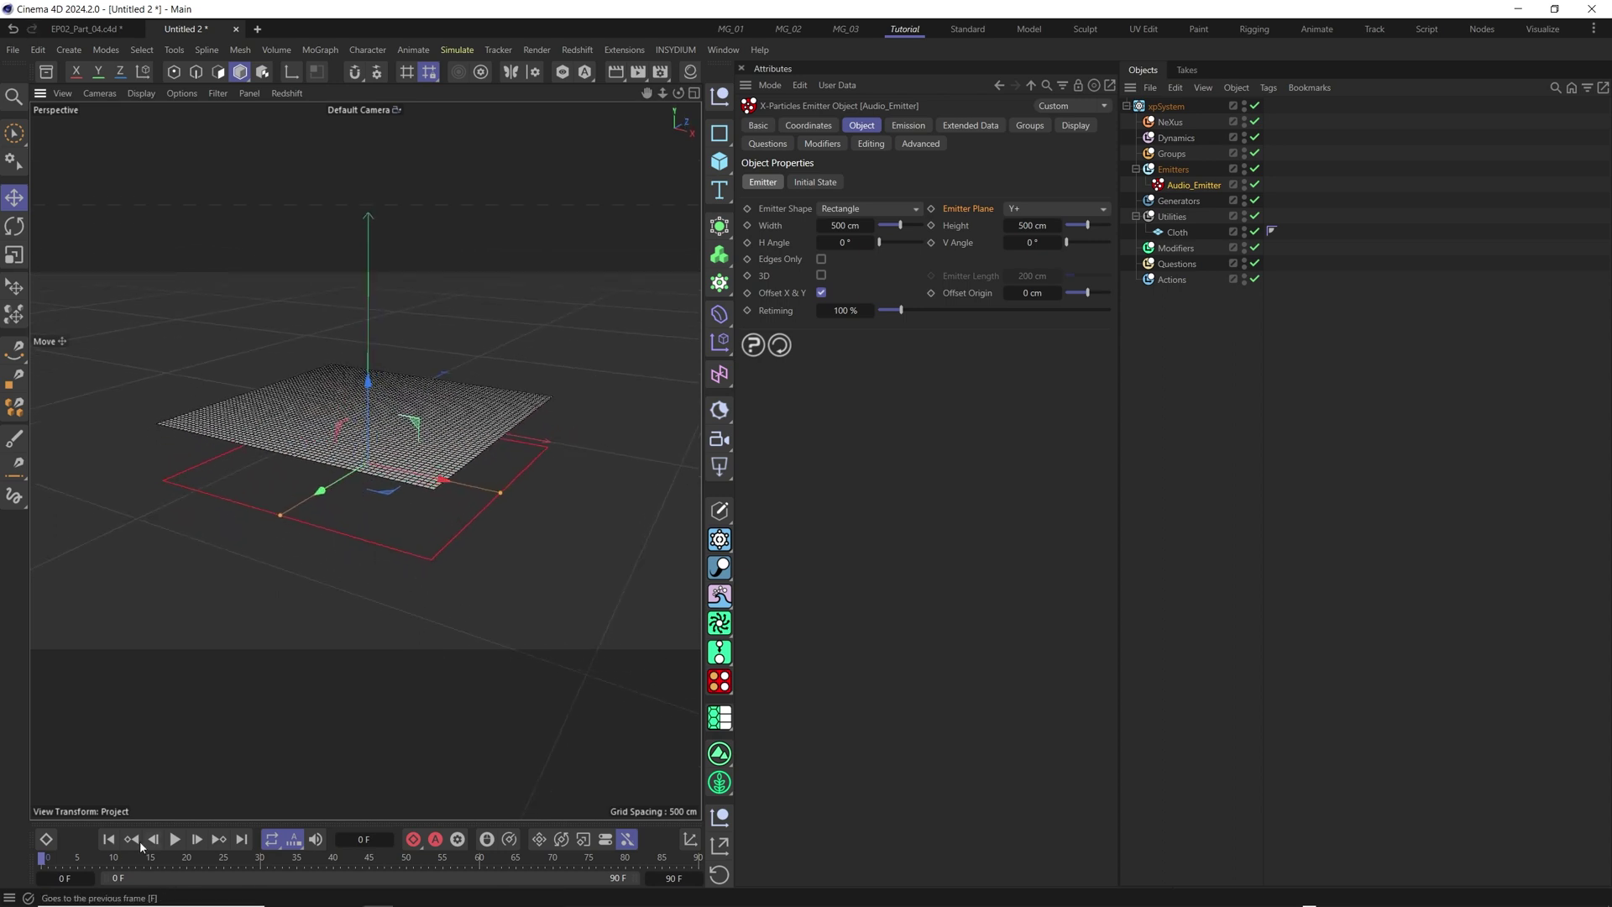
{"action": "key", "text": "F8"}
{"action": "scroll", "coordinate": [424, 504], "scroll_direction": "up", "scroll_amount": 2}
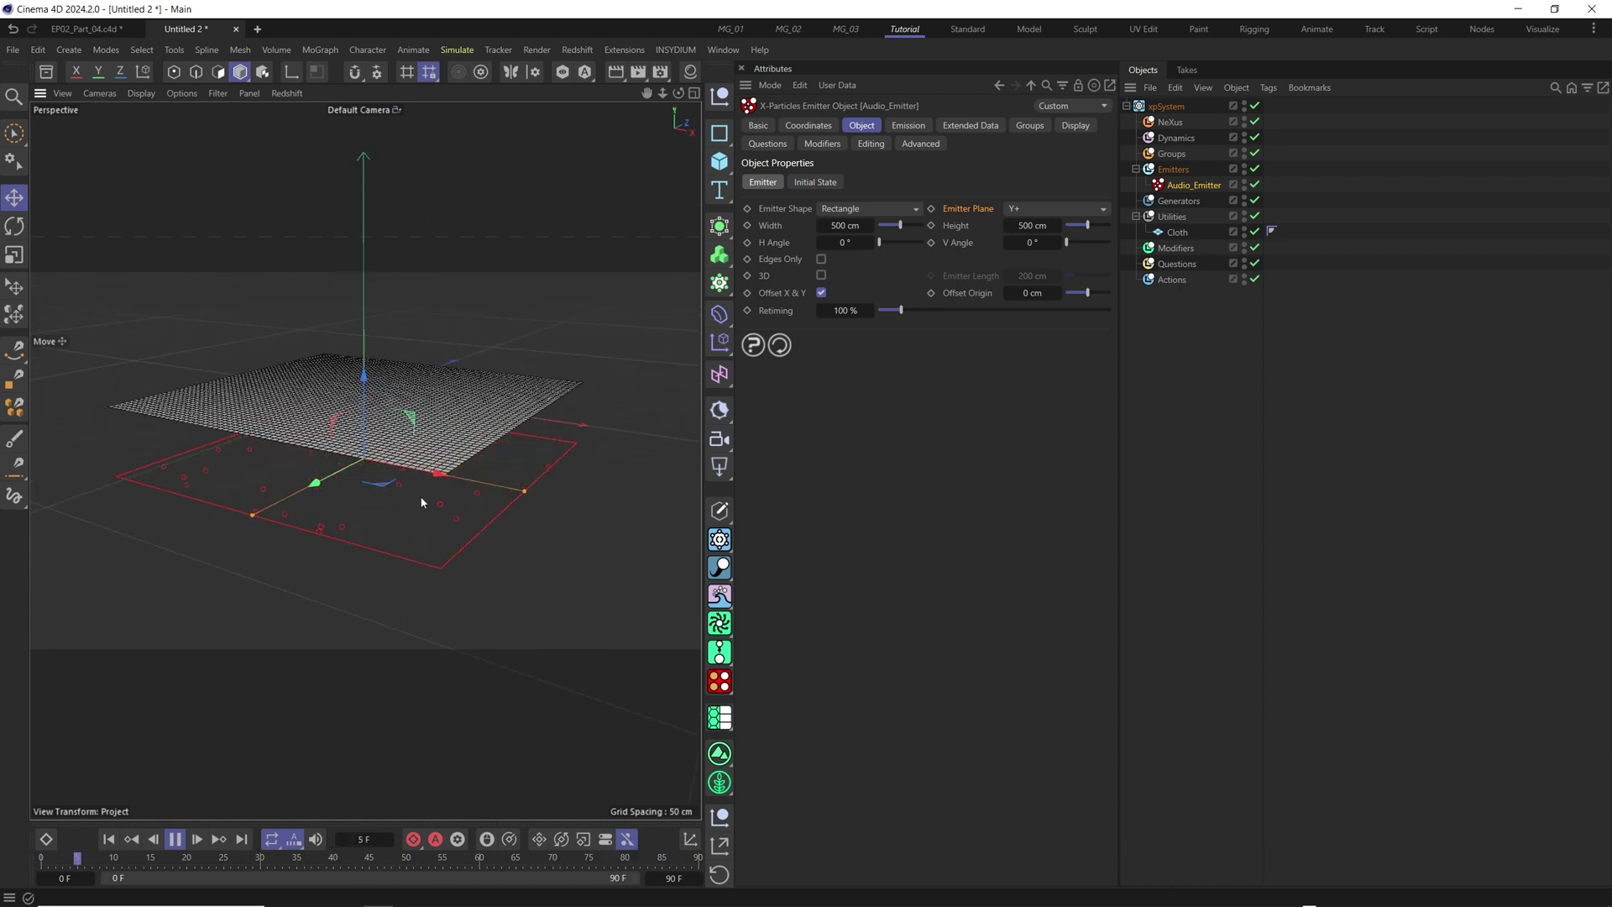
{"action": "left_click", "coordinate": [909, 125]}
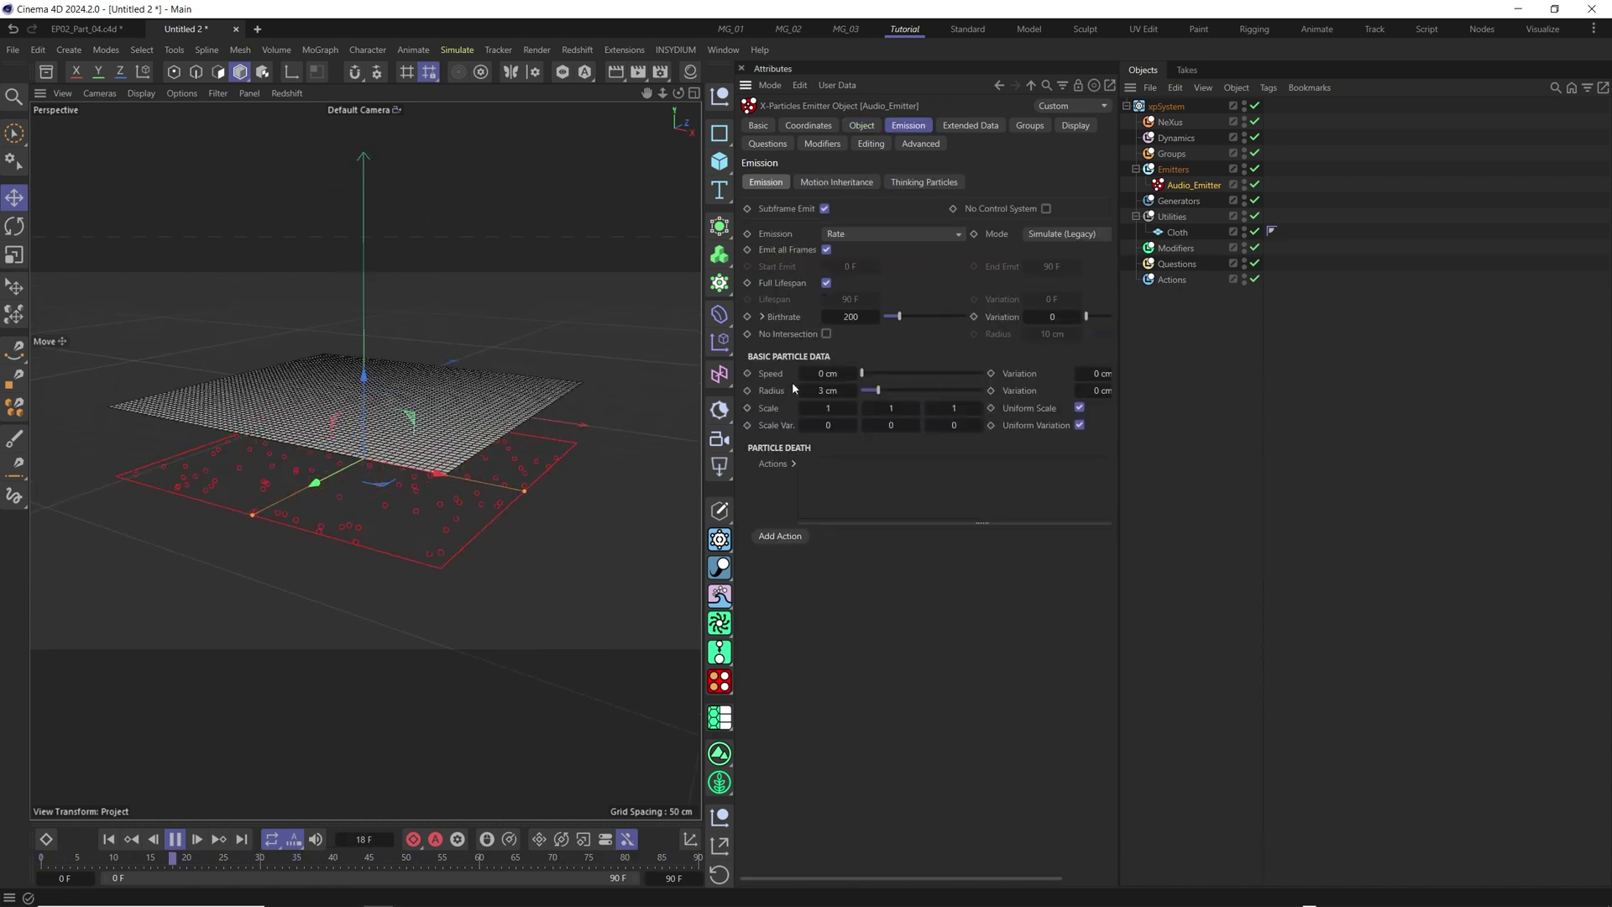
{"action": "left_click_drag", "start_coordinate": [617, 469], "coordinate": [440, 494], "text": "alt"}
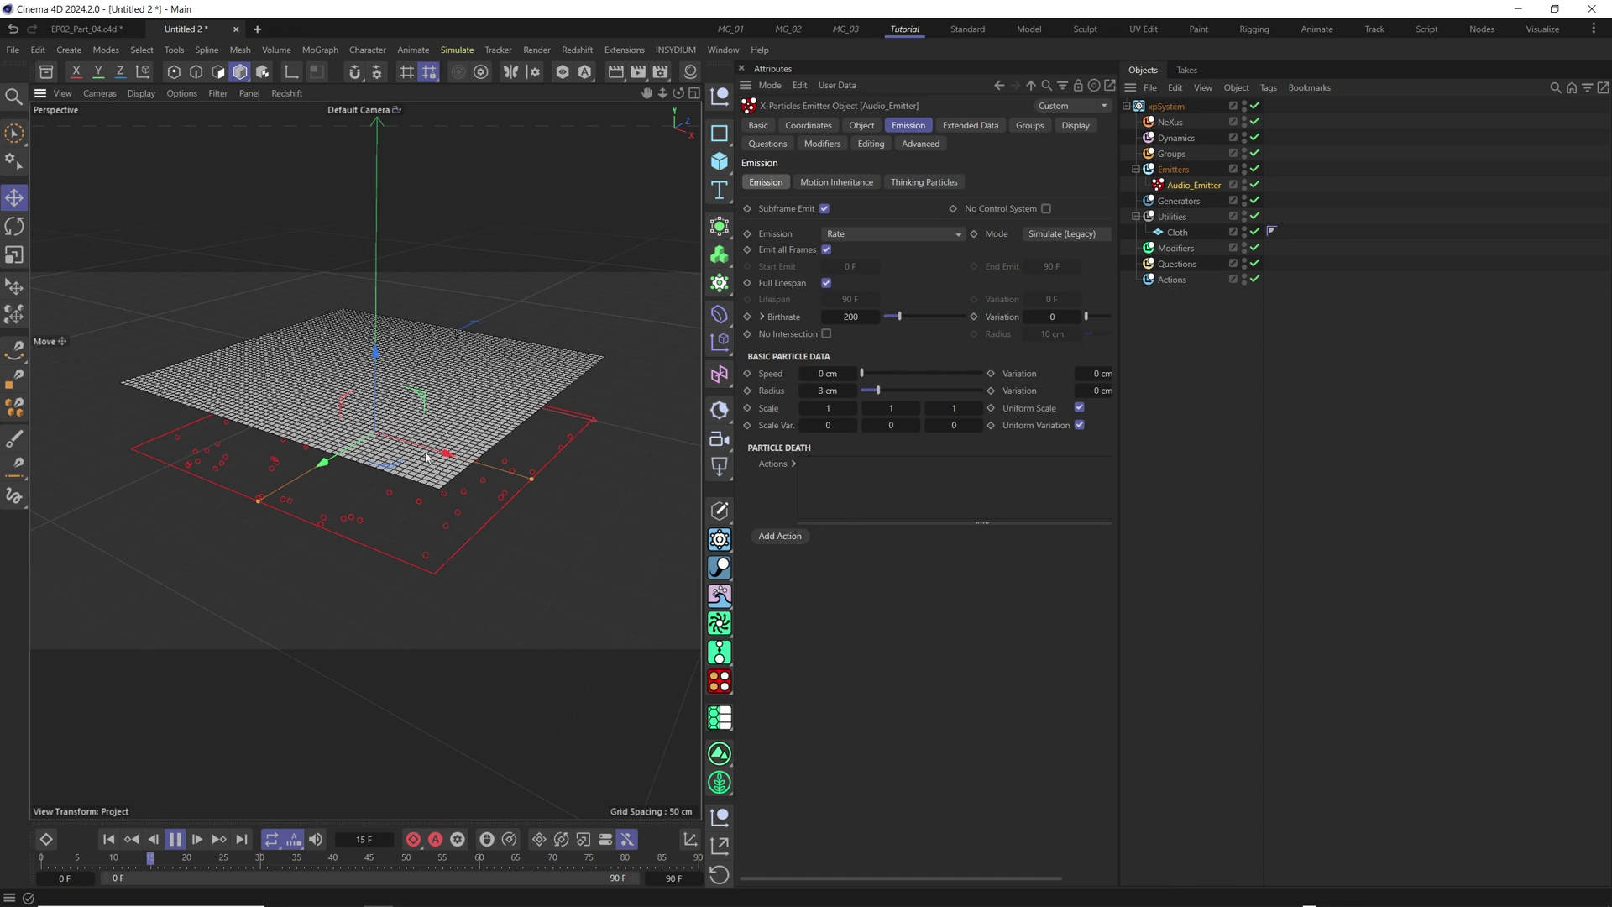
- Extend the timeline's end frame to 200
{"action": "left_click", "coordinate": [676, 879]}
{"action": "type", "text": "200"}
{"action": "key", "text": "Return"}
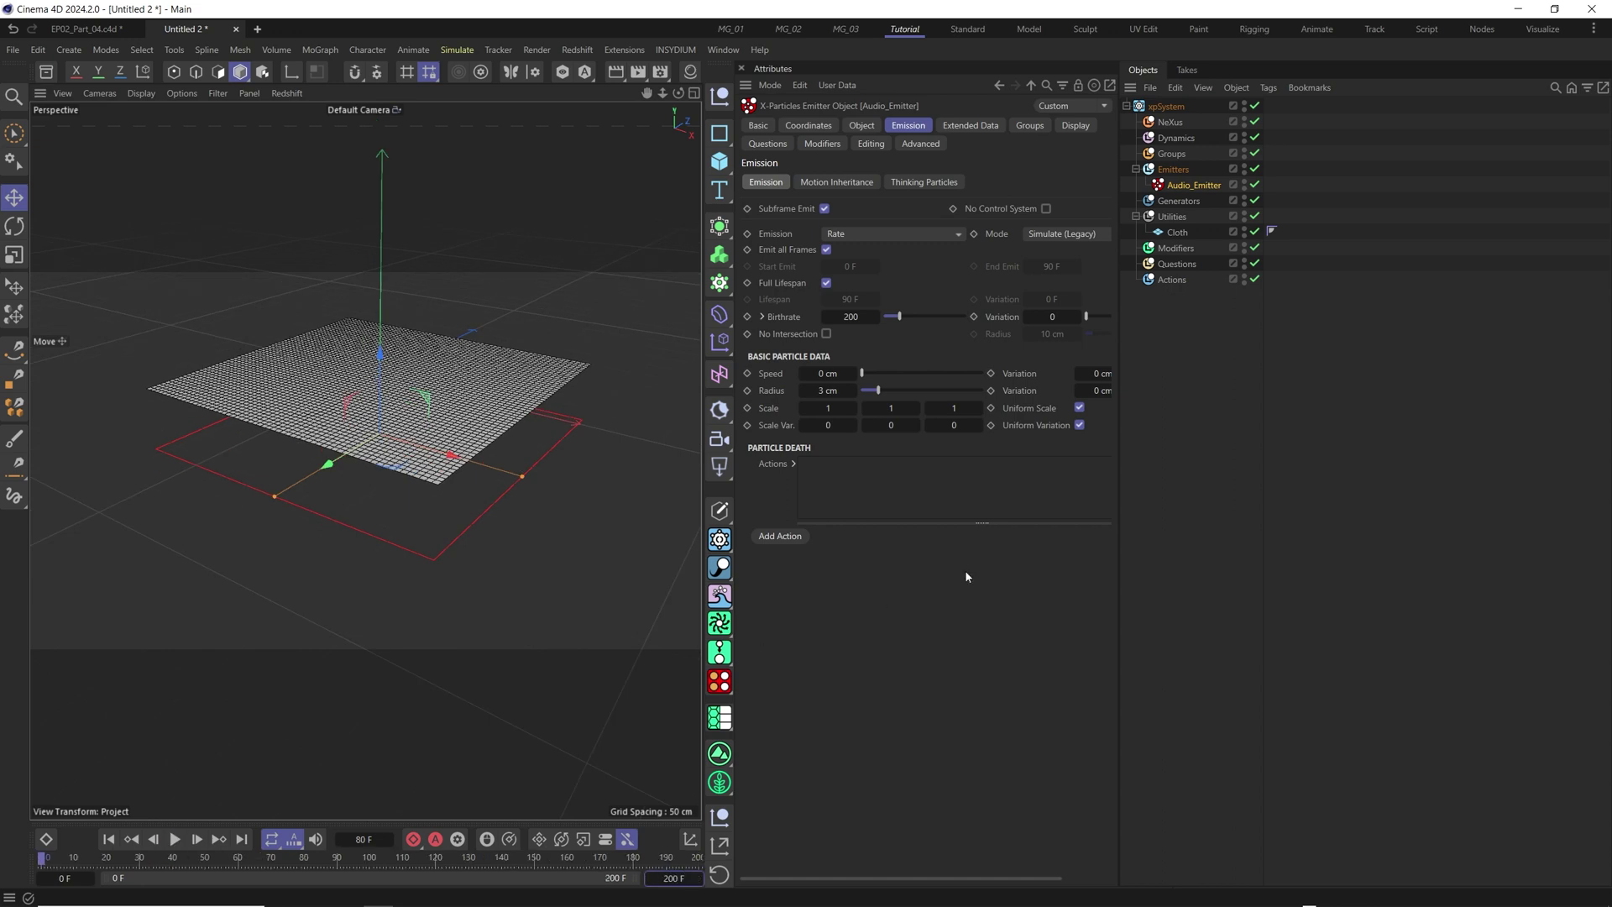
- Add an xpSound control modifier to the Modifiers folder and load SFX_05.aac as its sound
{"action": "left_click", "coordinate": [1176, 248]}
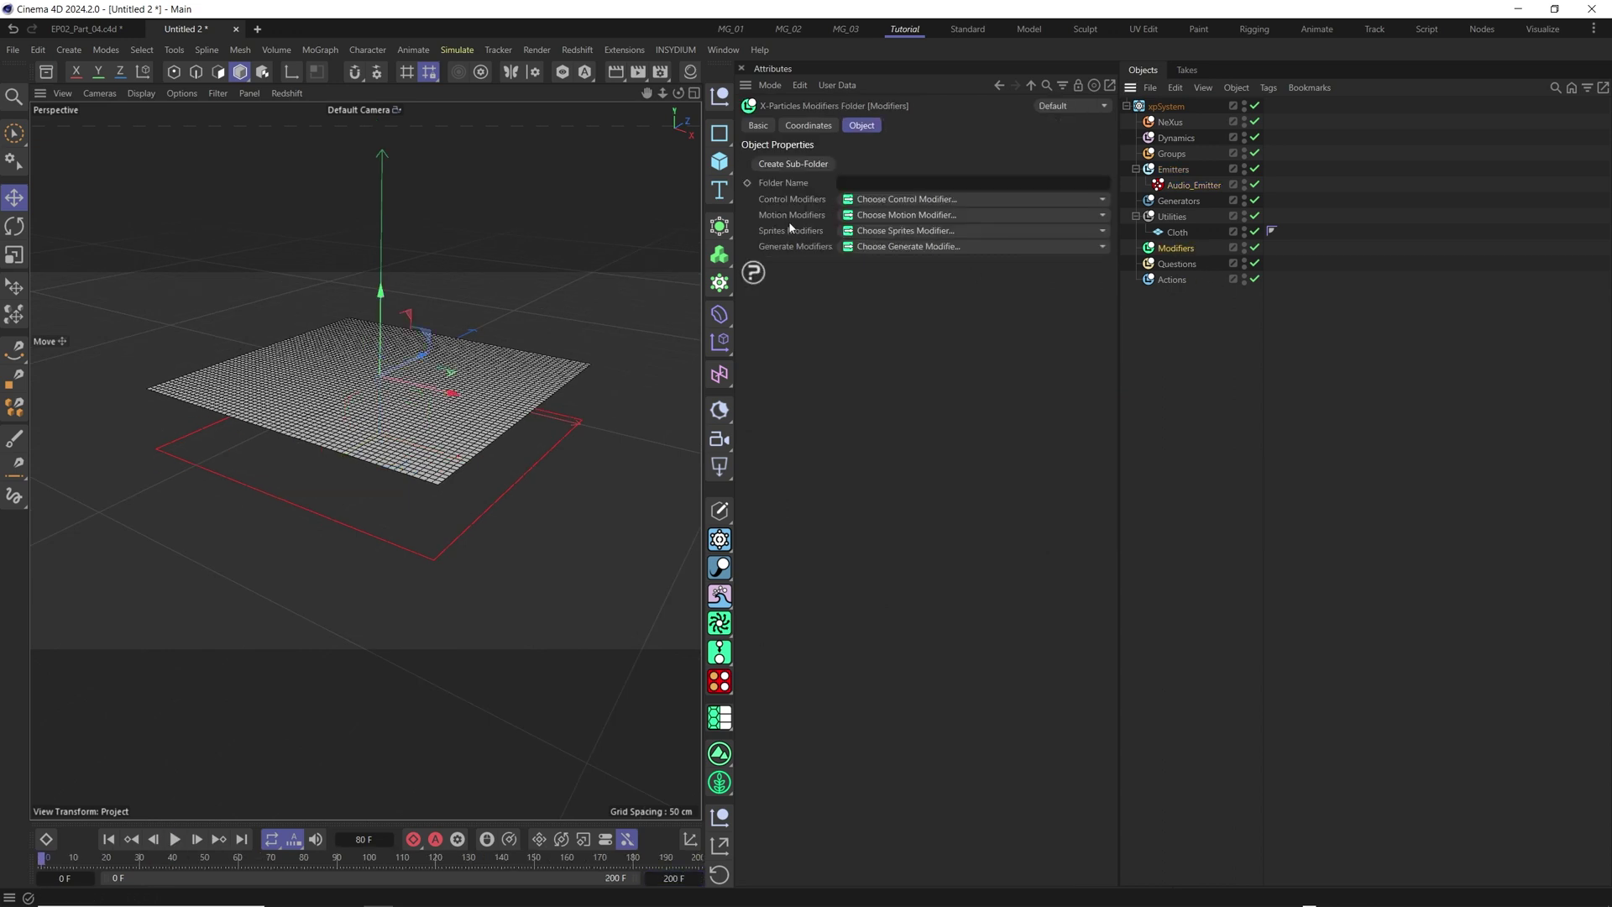
{"action": "left_click", "coordinate": [1104, 200]}
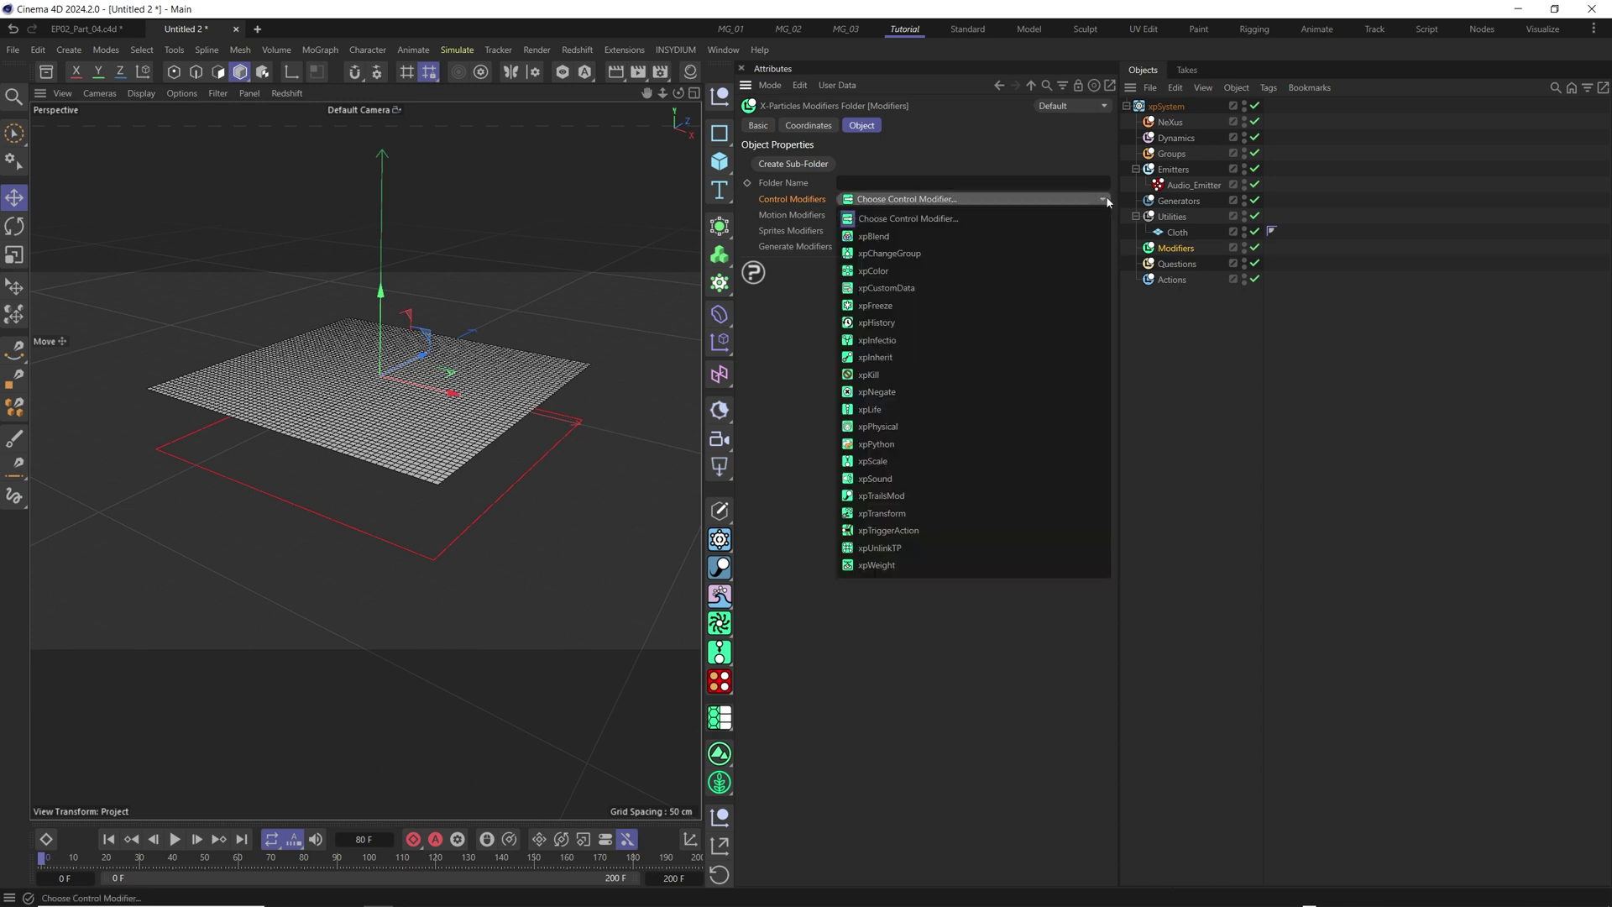
{"action": "left_click", "coordinate": [890, 479]}
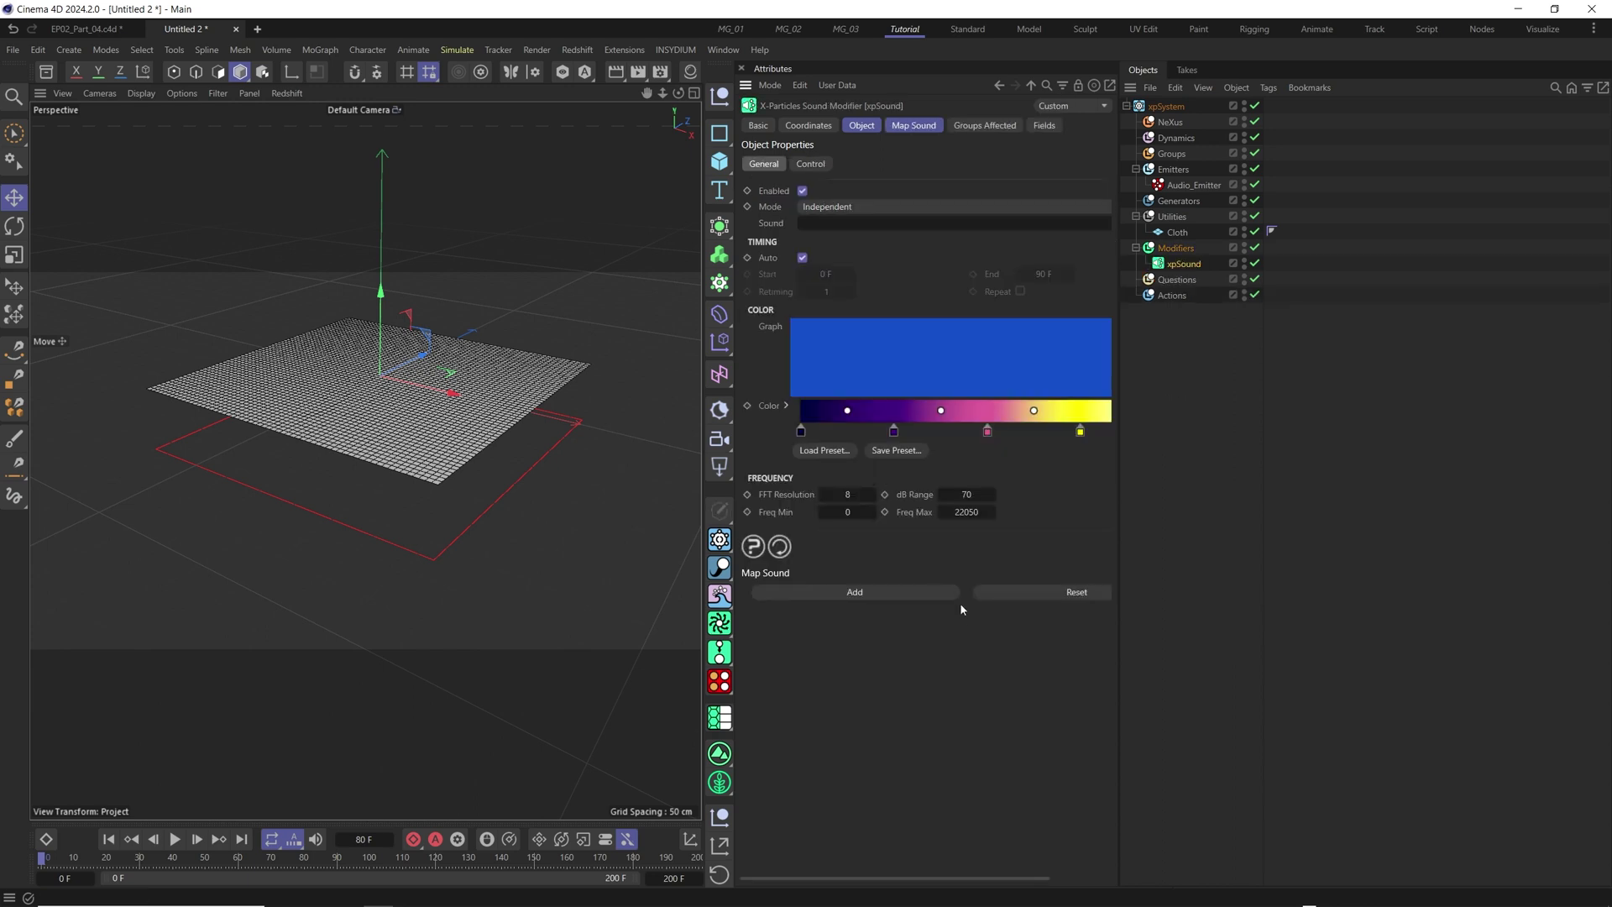
{"action": "left_click_drag", "start_coordinate": [734, 238], "coordinate": [639, 231]}
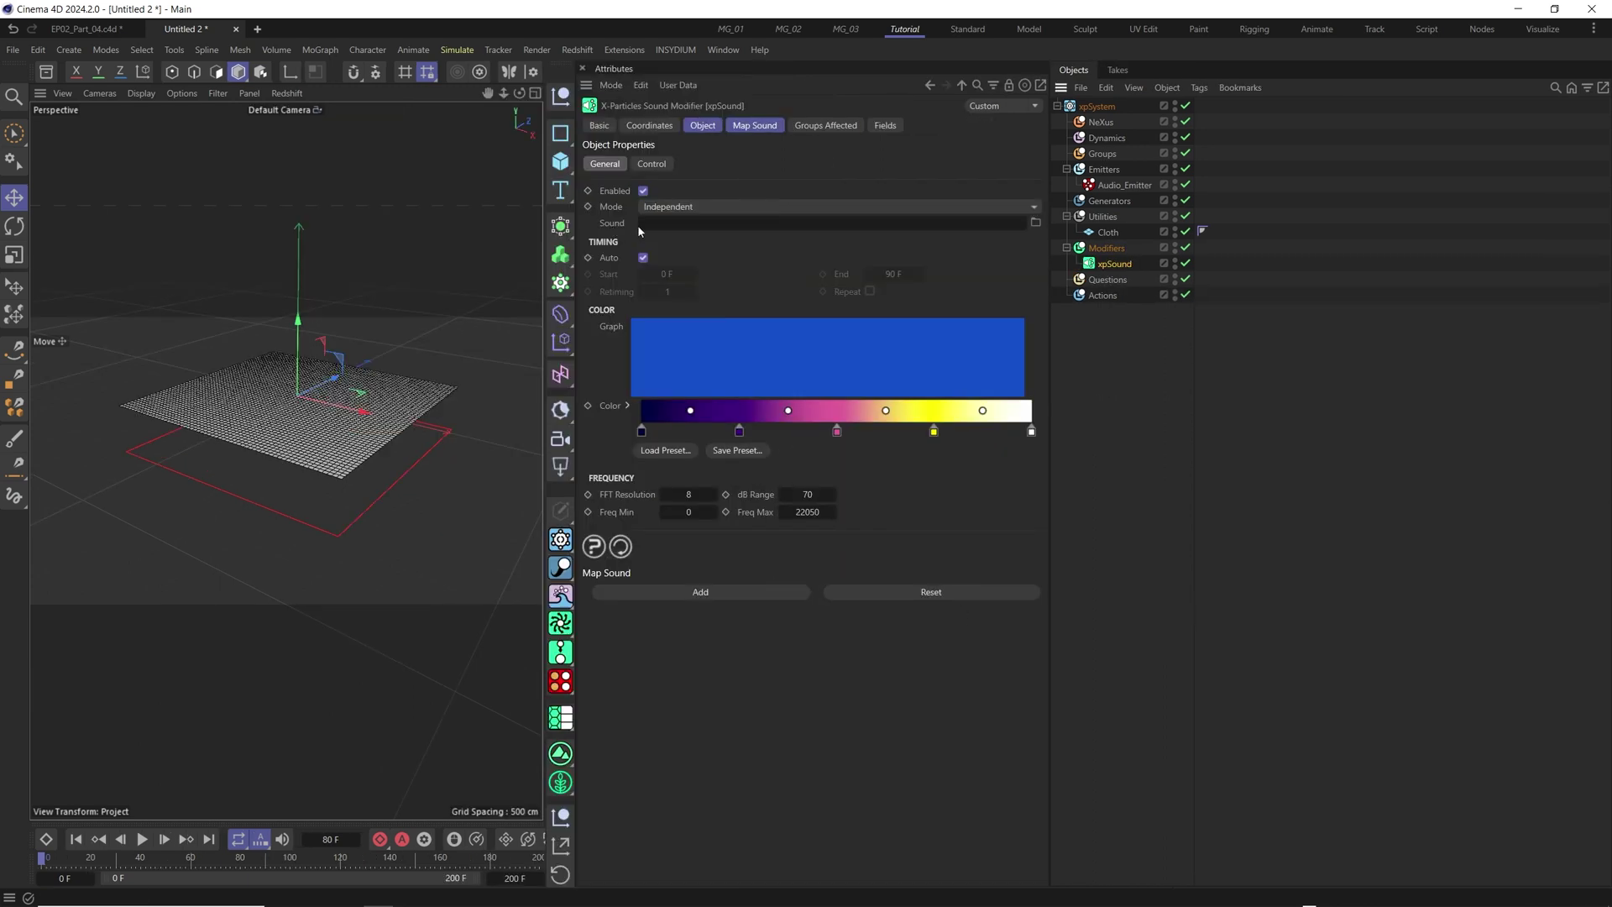
{"action": "left_click", "coordinate": [1037, 221]}
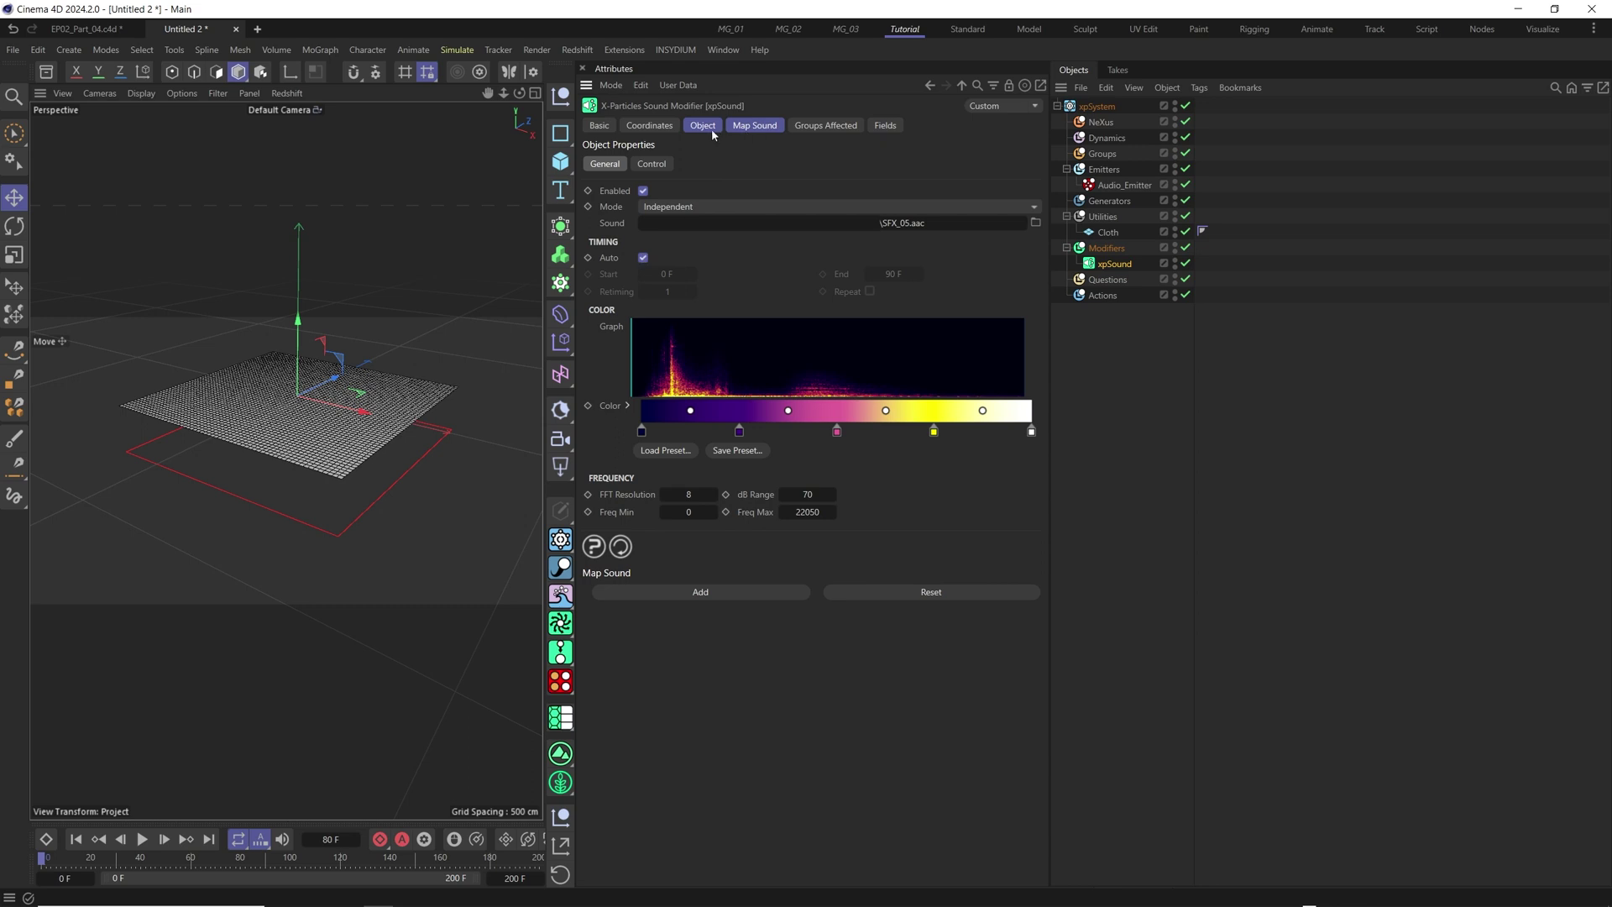
- Add a sound mapping to the xpSound modifier that drives the particle Speed parameter
{"action": "left_click", "coordinate": [755, 126]}
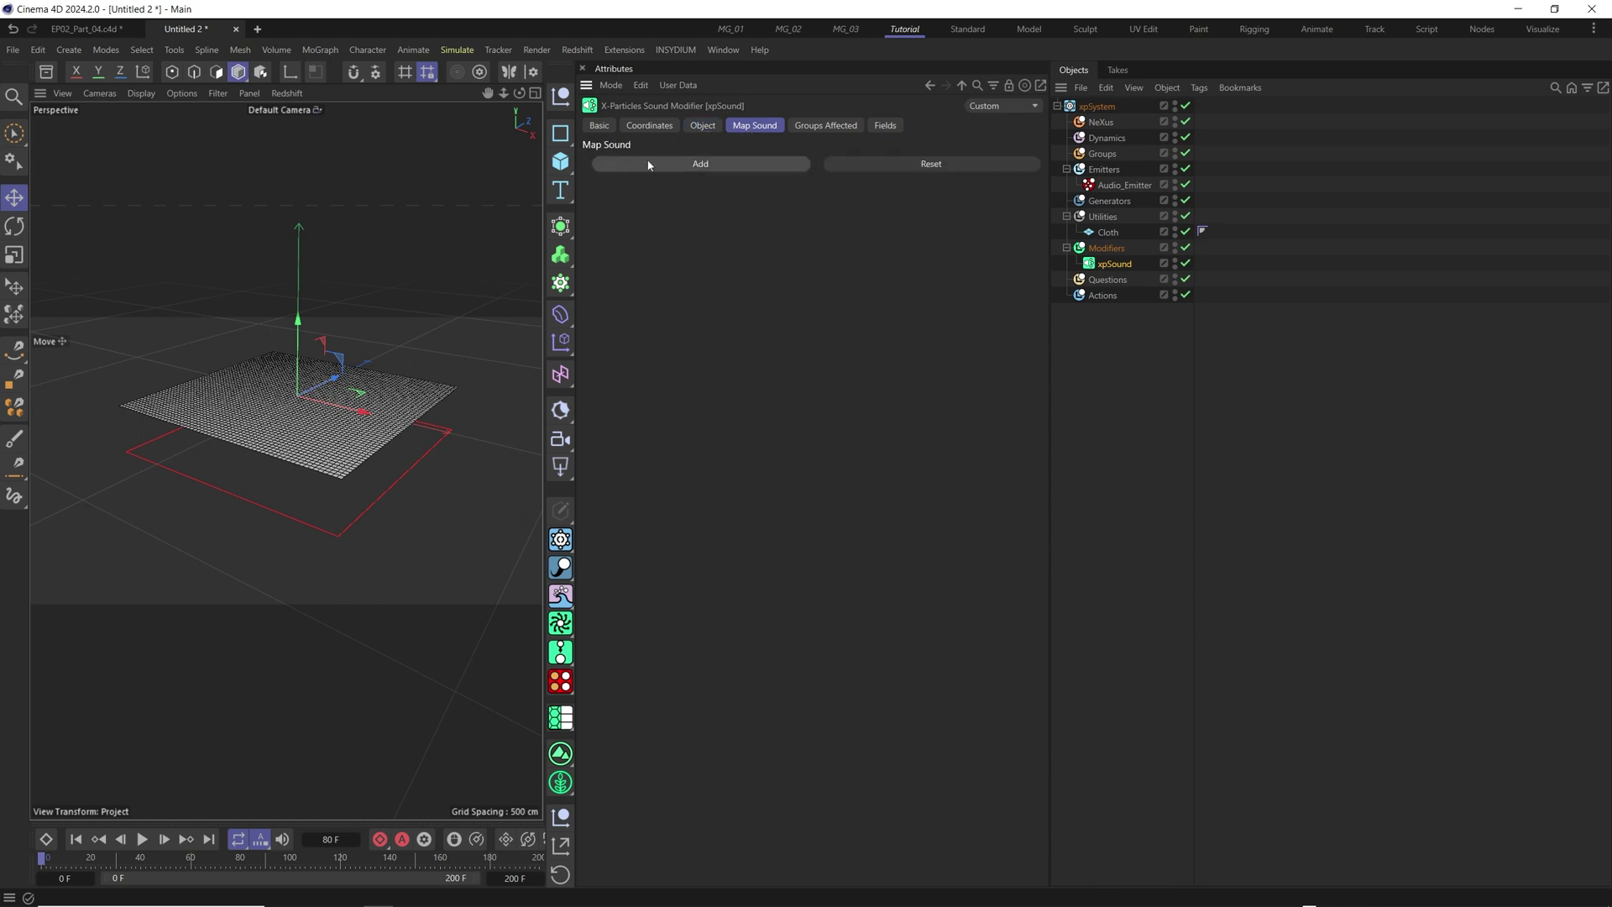
{"action": "left_click", "coordinate": [694, 165]}
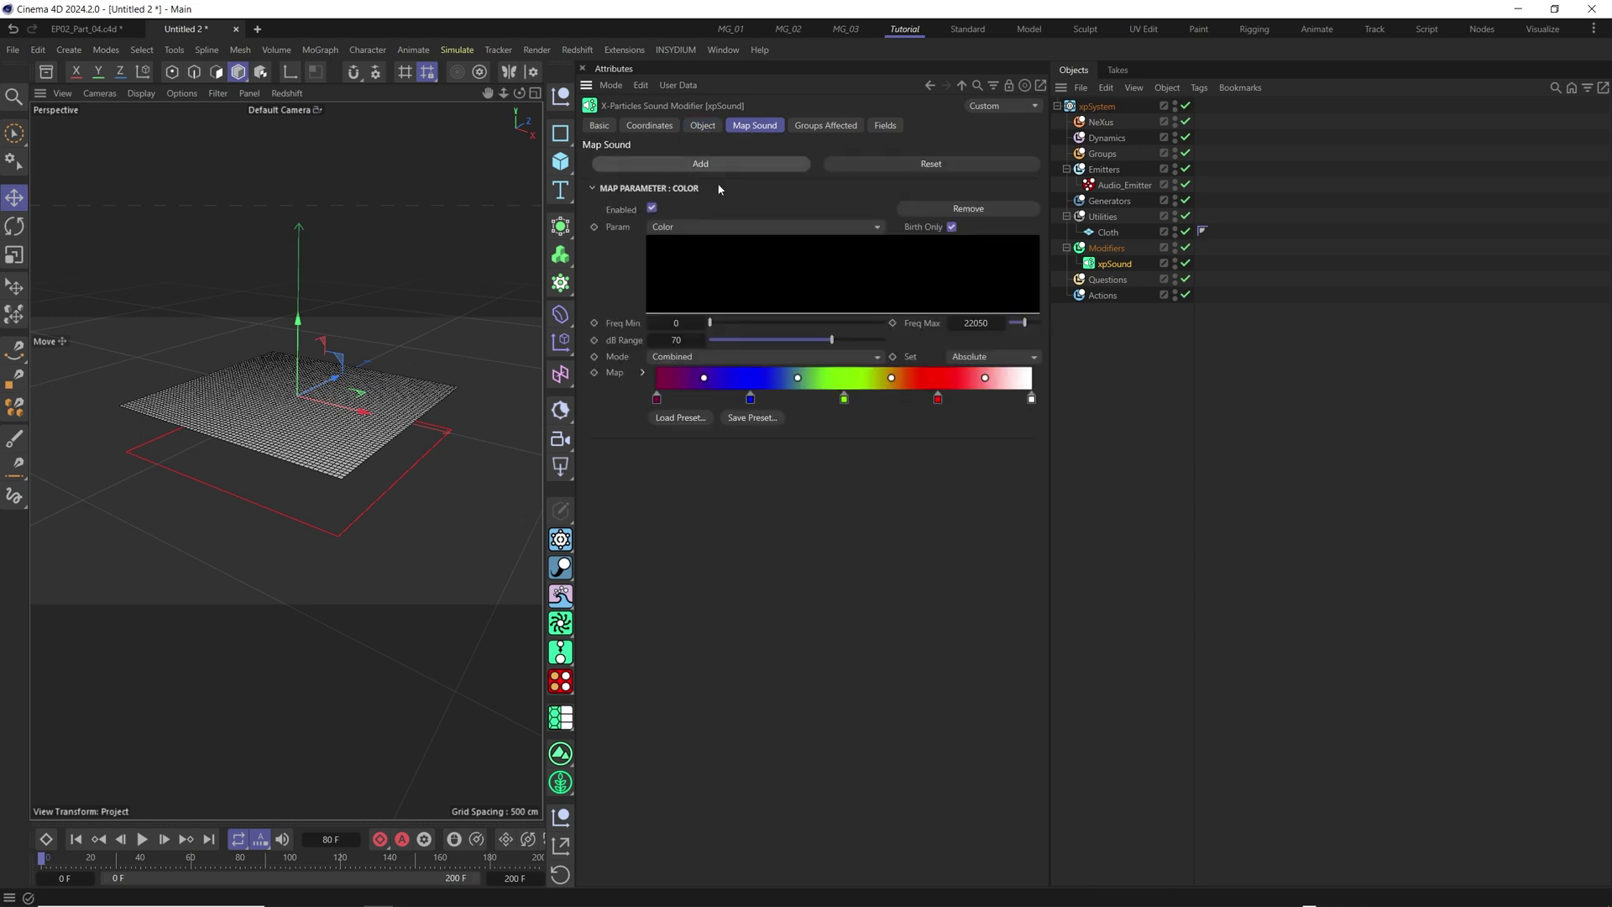
{"action": "left_click", "coordinate": [682, 230]}
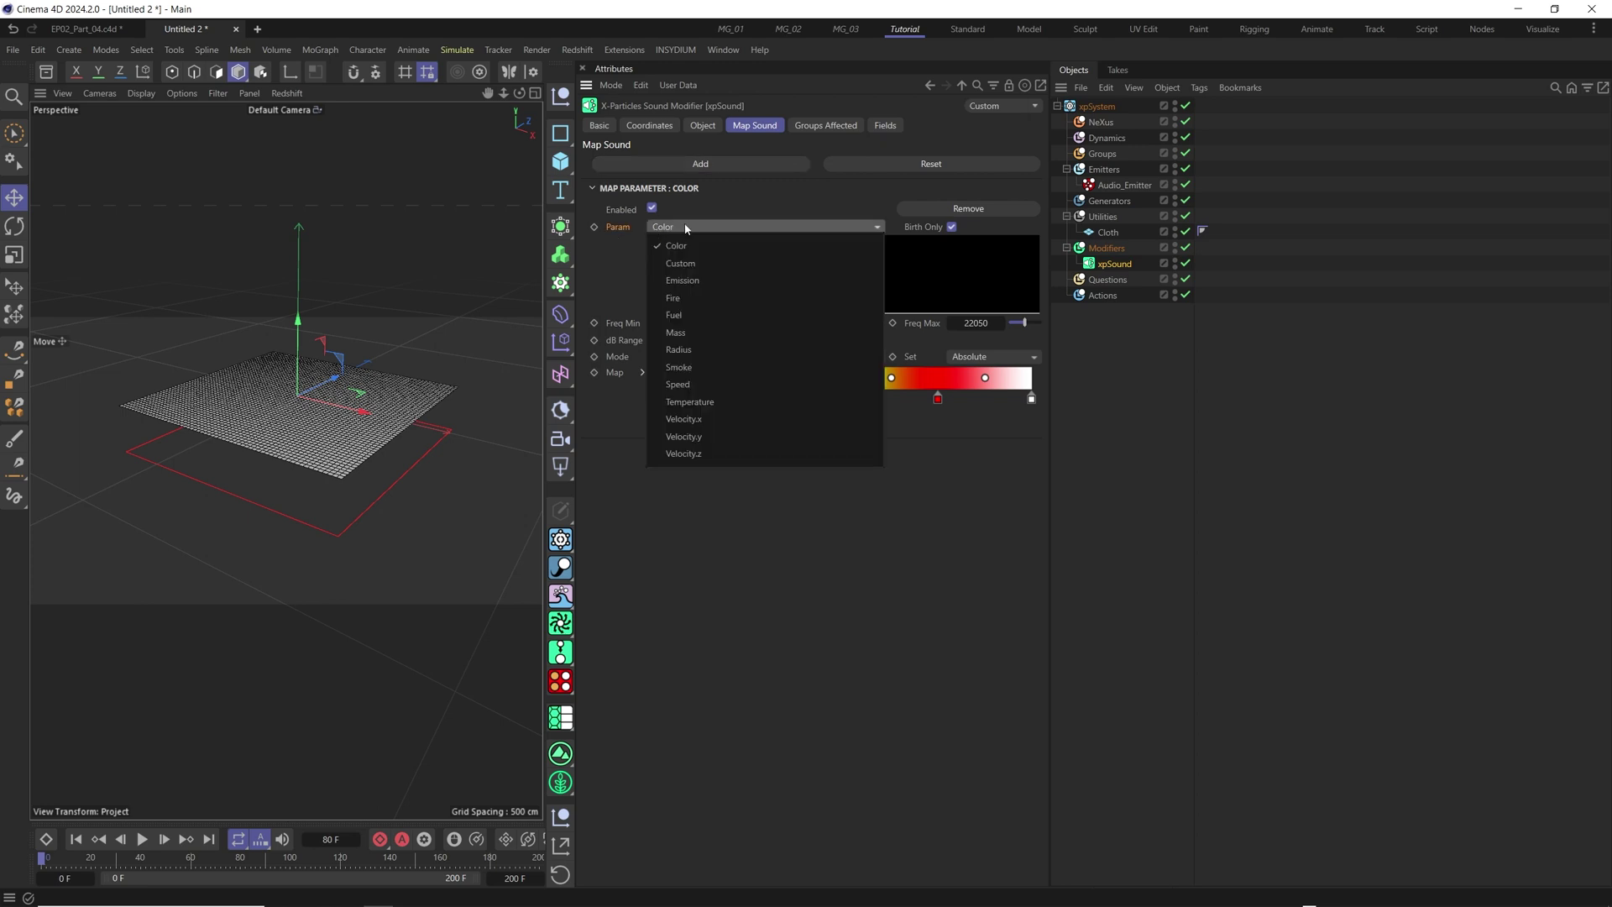
{"action": "left_click", "coordinate": [741, 370]}
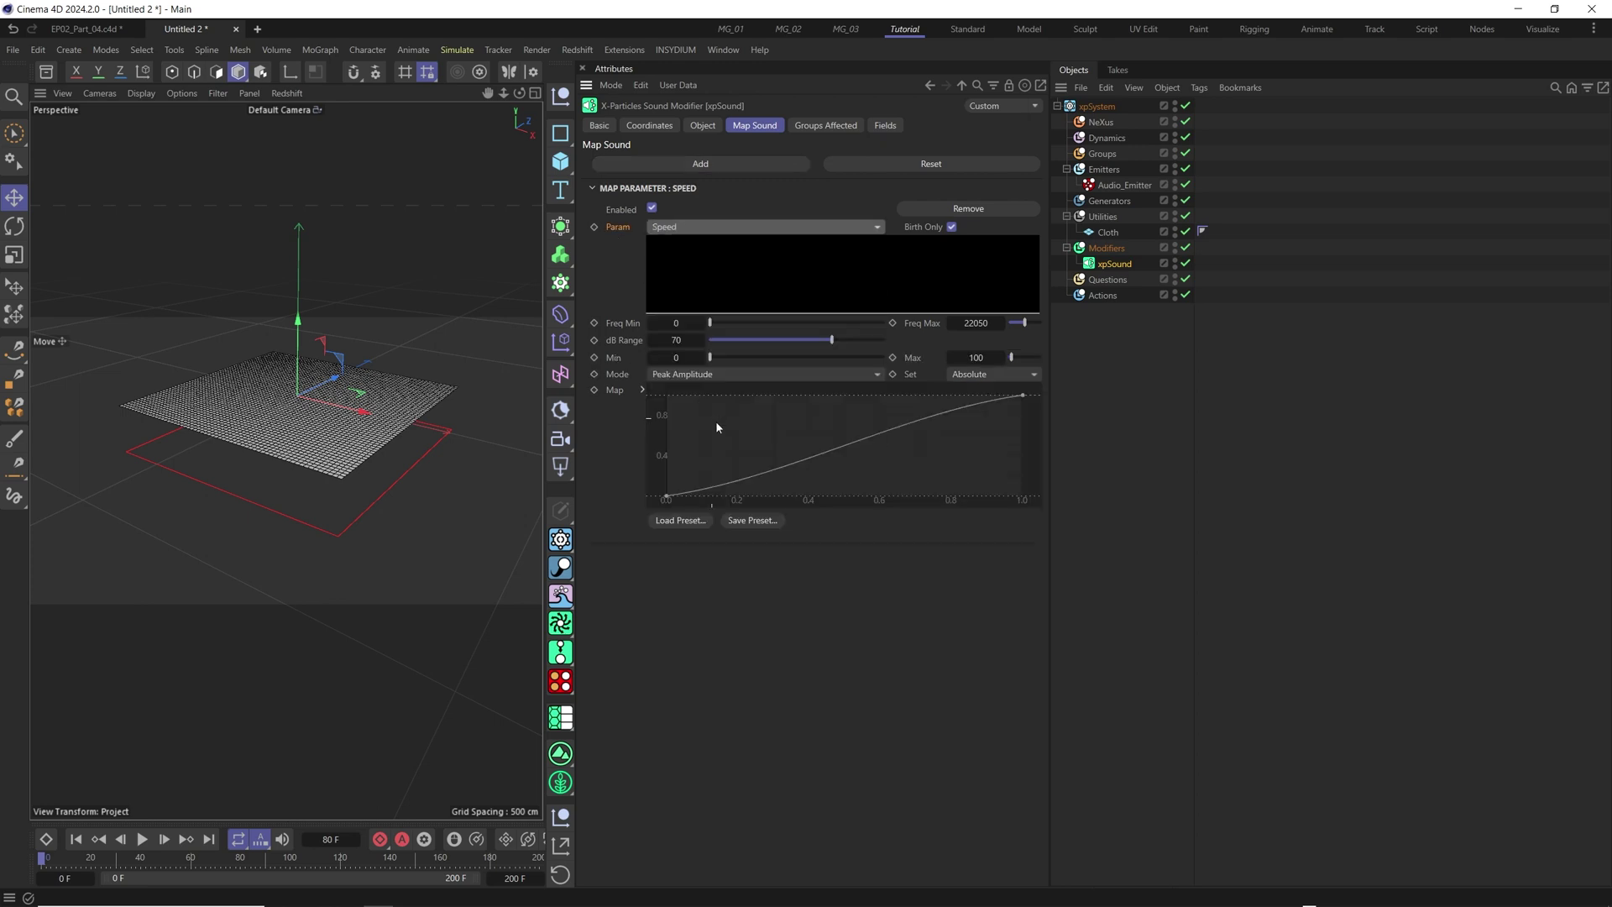
- Play the simulation and examine how the mapped sound drives the particles through the cloth, then stop playback
{"action": "left_click", "coordinate": [142, 839]}
{"action": "scroll", "coordinate": [319, 496], "scroll_direction": "up", "scroll_amount": 3}
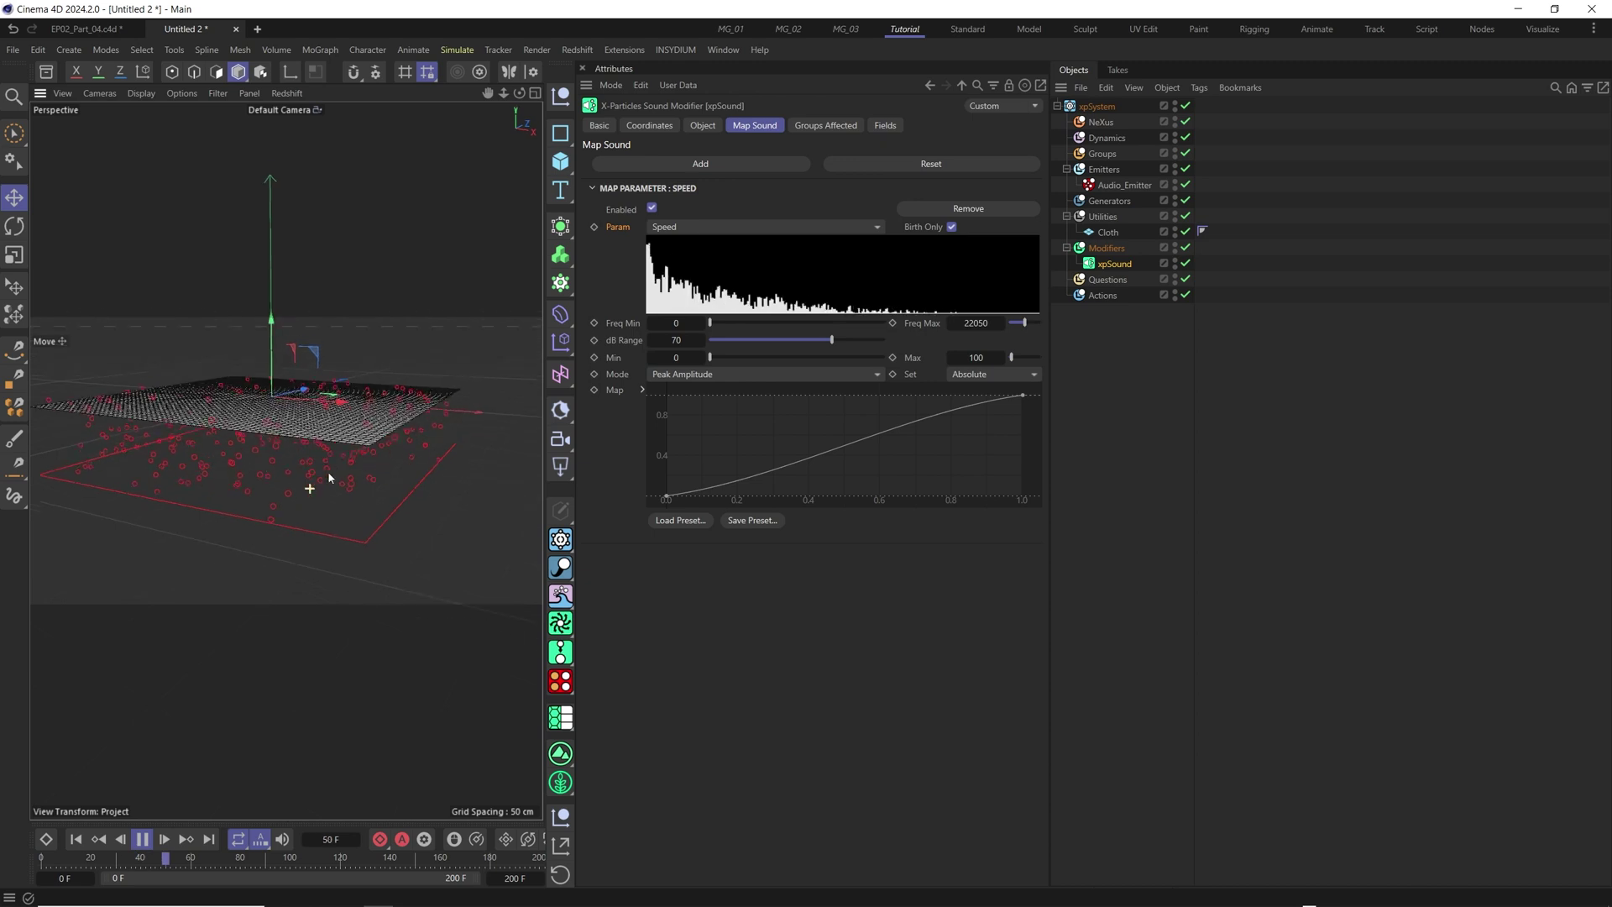
{"action": "scroll", "coordinate": [327, 471], "scroll_direction": "down", "scroll_amount": 2}
{"action": "left_click_drag", "start_coordinate": [342, 561], "coordinate": [356, 461], "text": "alt"}
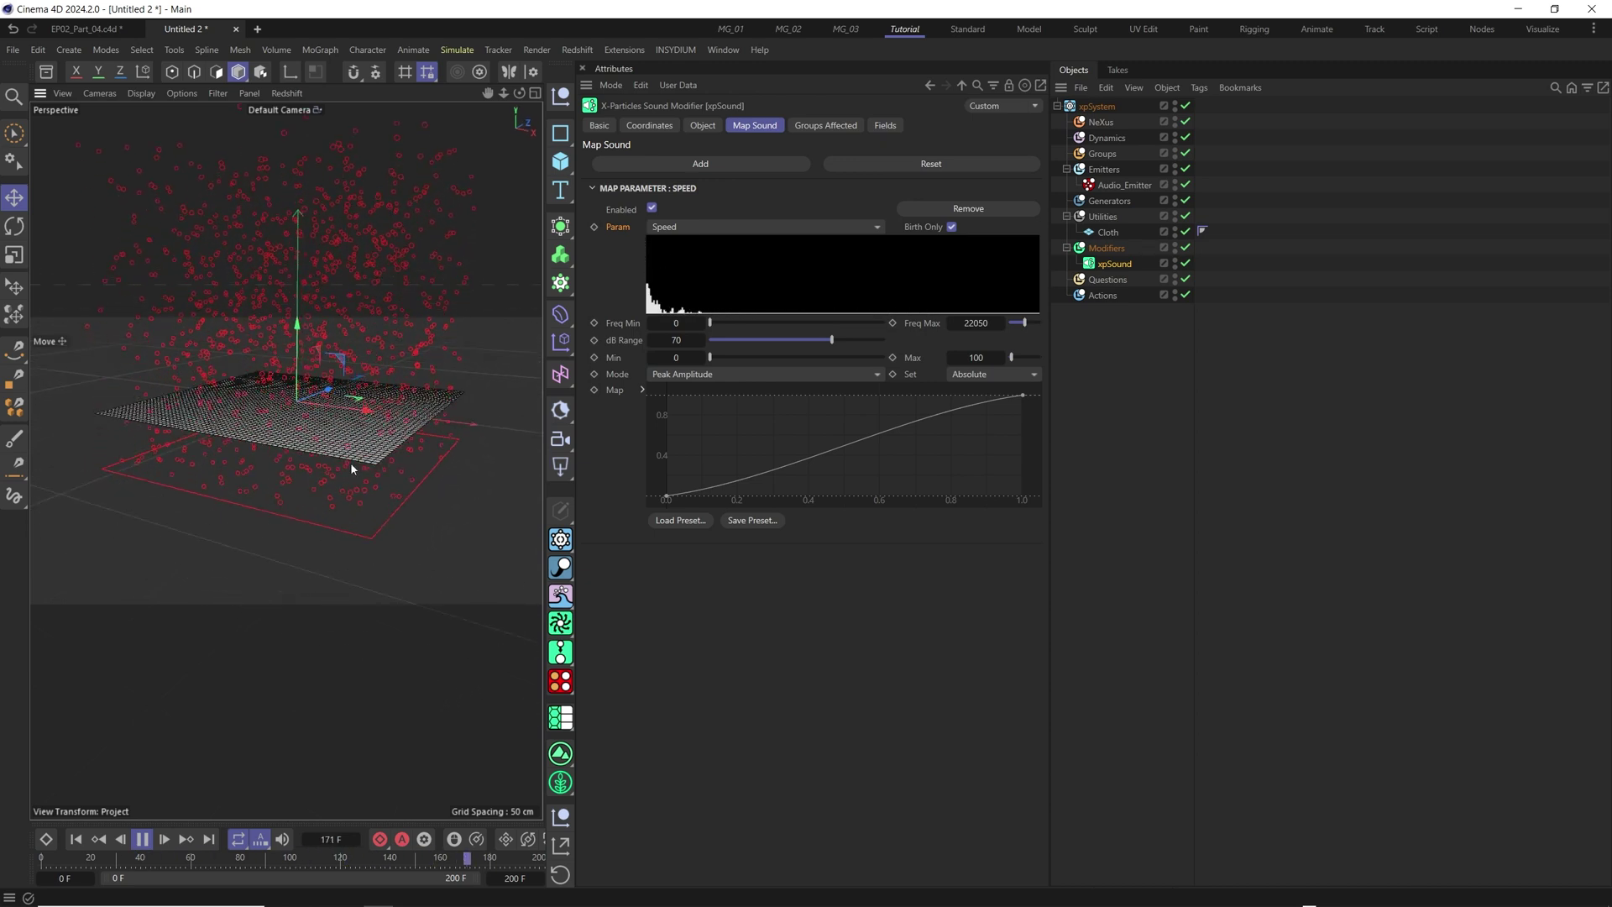
{"action": "key", "text": "F8"}
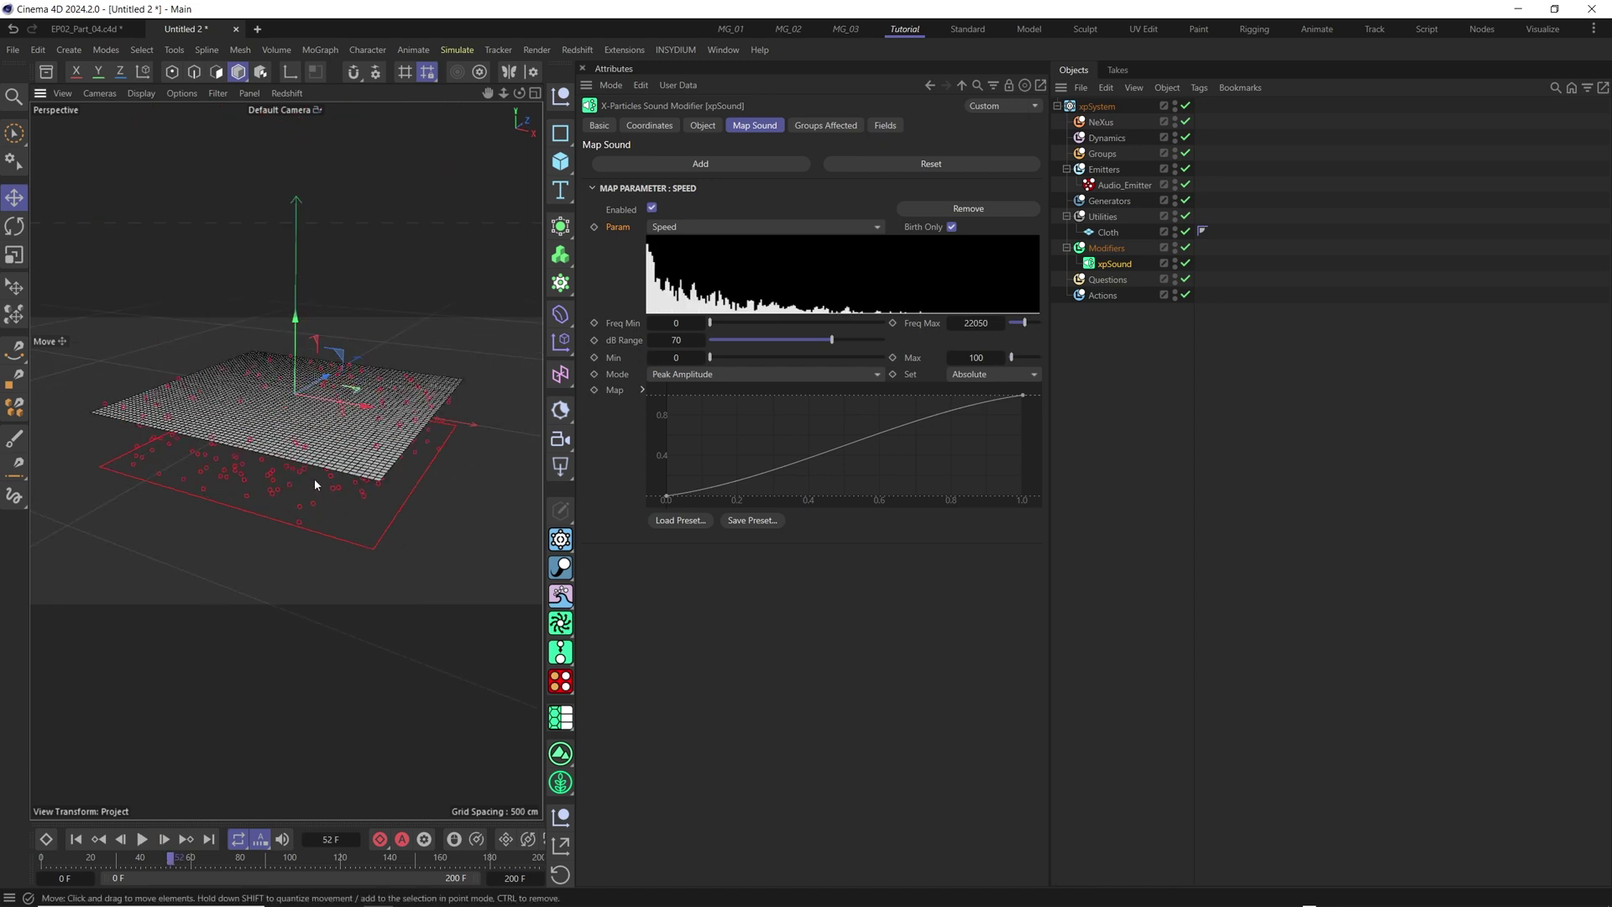
{"action": "scroll", "coordinate": [328, 480], "scroll_direction": "up", "scroll_amount": 2}
{"action": "left_click_drag", "start_coordinate": [319, 451], "coordinate": [269, 509], "text": "alt"}
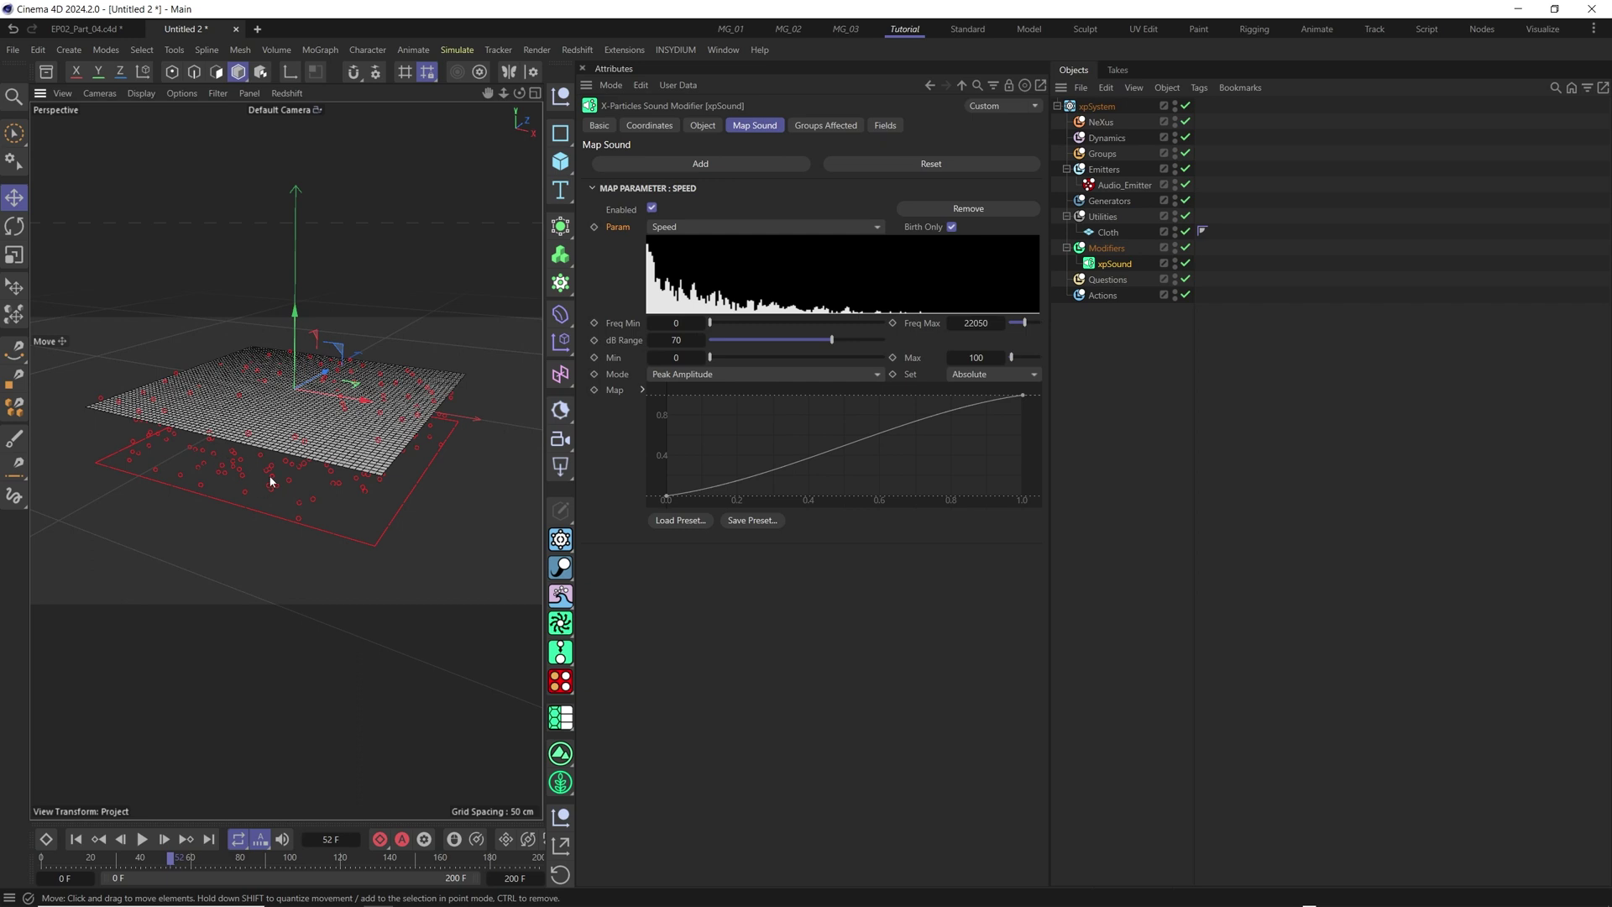
{"action": "left_click_drag", "start_coordinate": [271, 481], "coordinate": [269, 470], "text": "alt"}
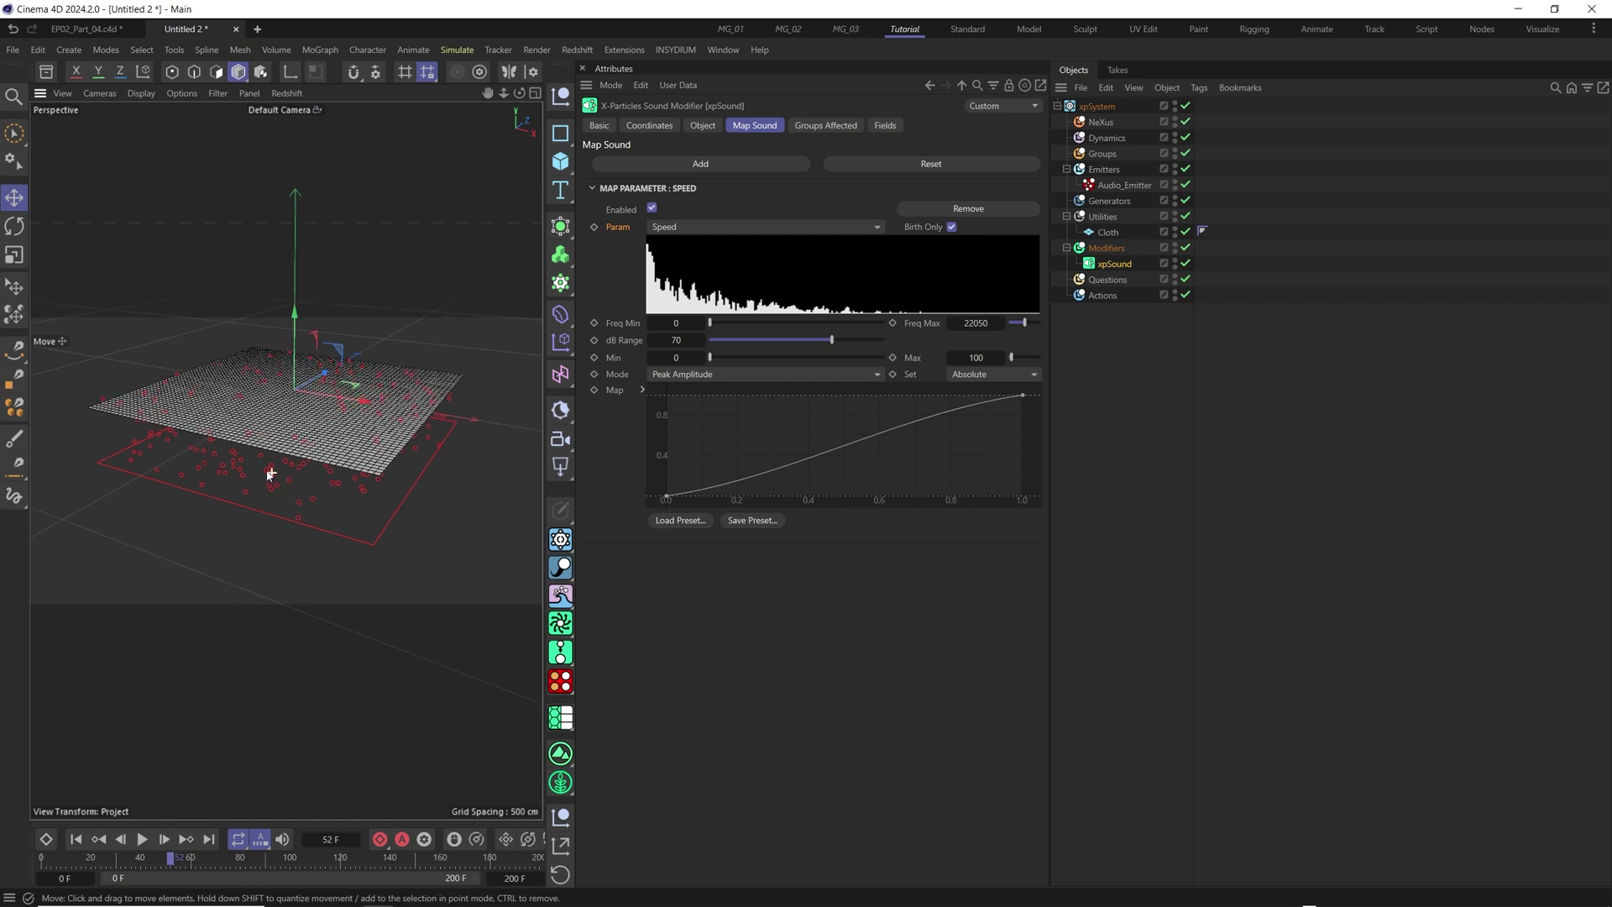
- Add a second sound mapping that drives the particle Radius, and collapse its settings
{"action": "left_click", "coordinate": [694, 165]}
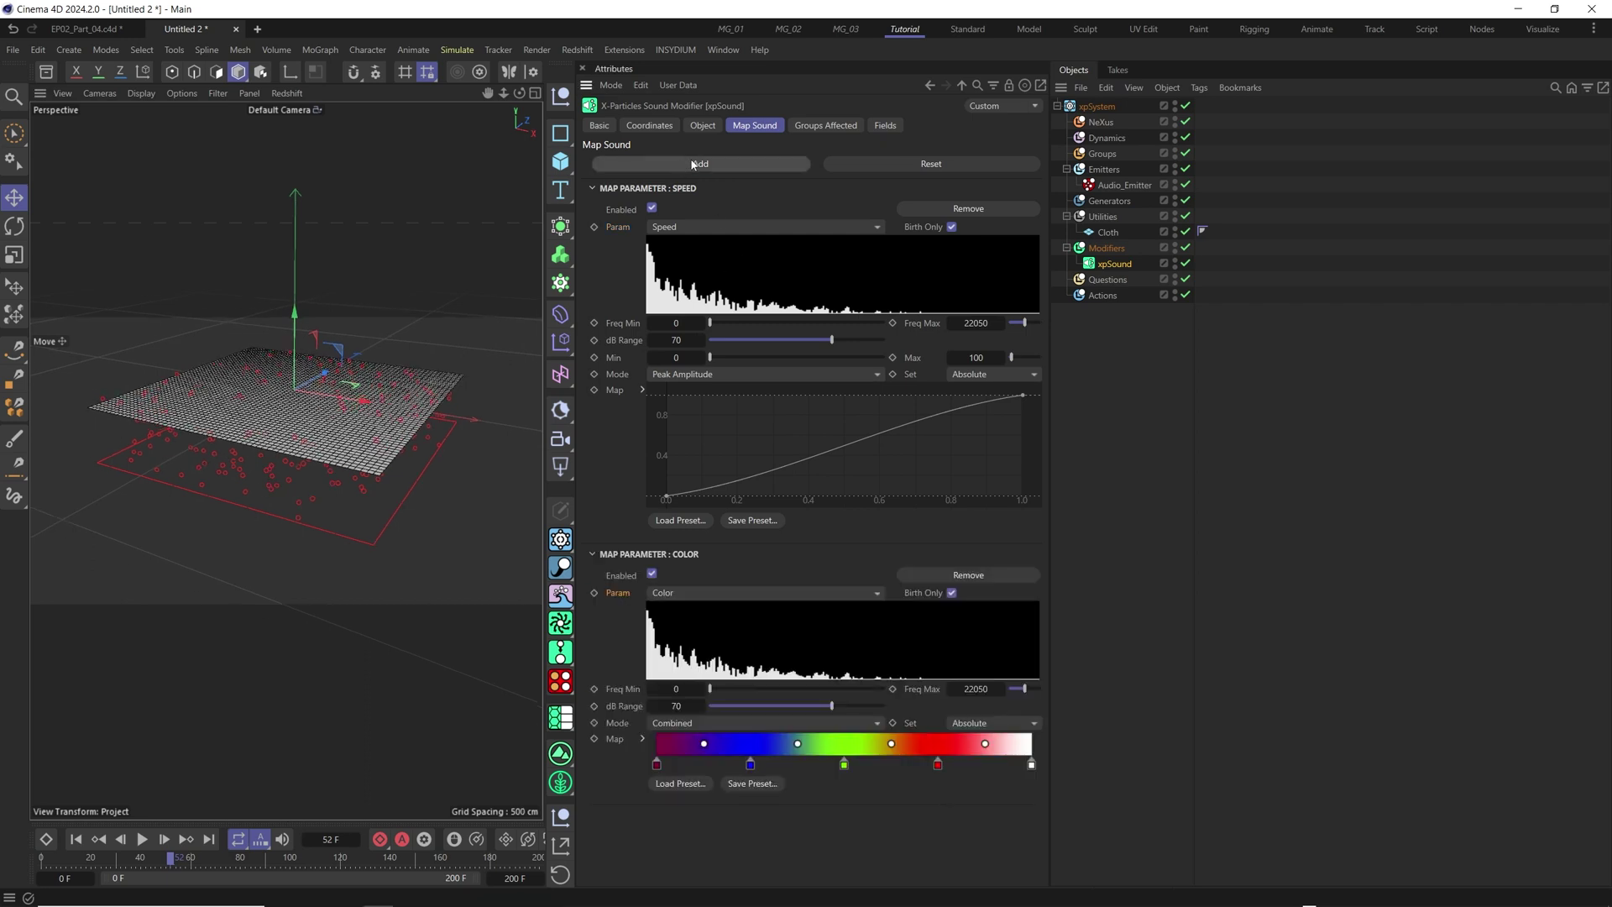
{"action": "left_click", "coordinate": [672, 593]}
{"action": "left_click", "coordinate": [693, 703]}
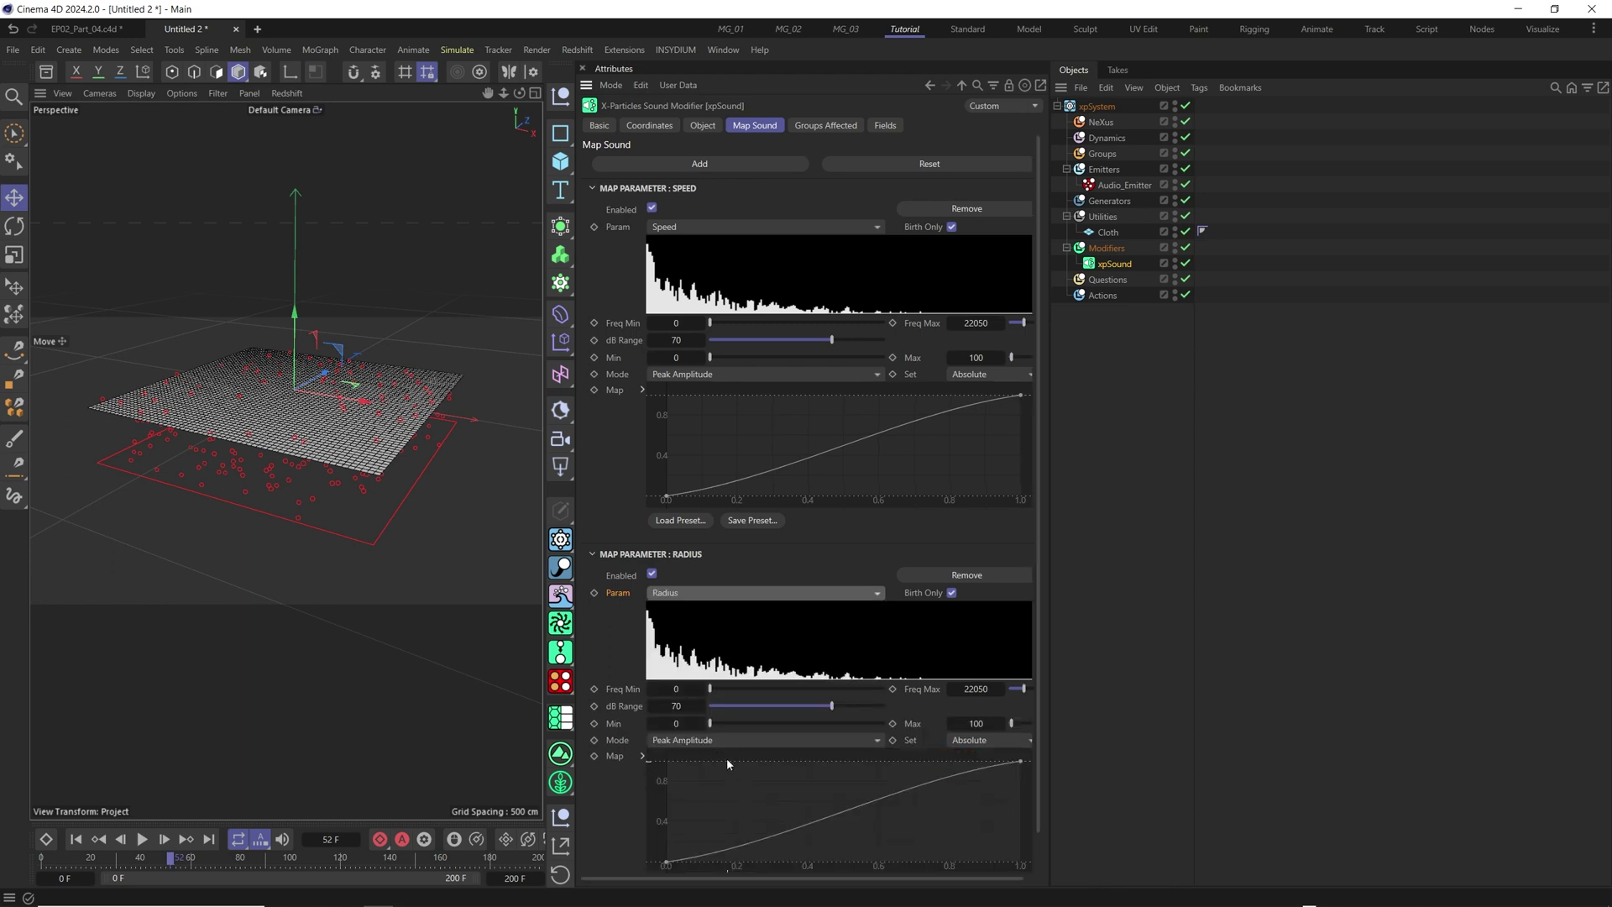
{"action": "left_click", "coordinate": [933, 554]}
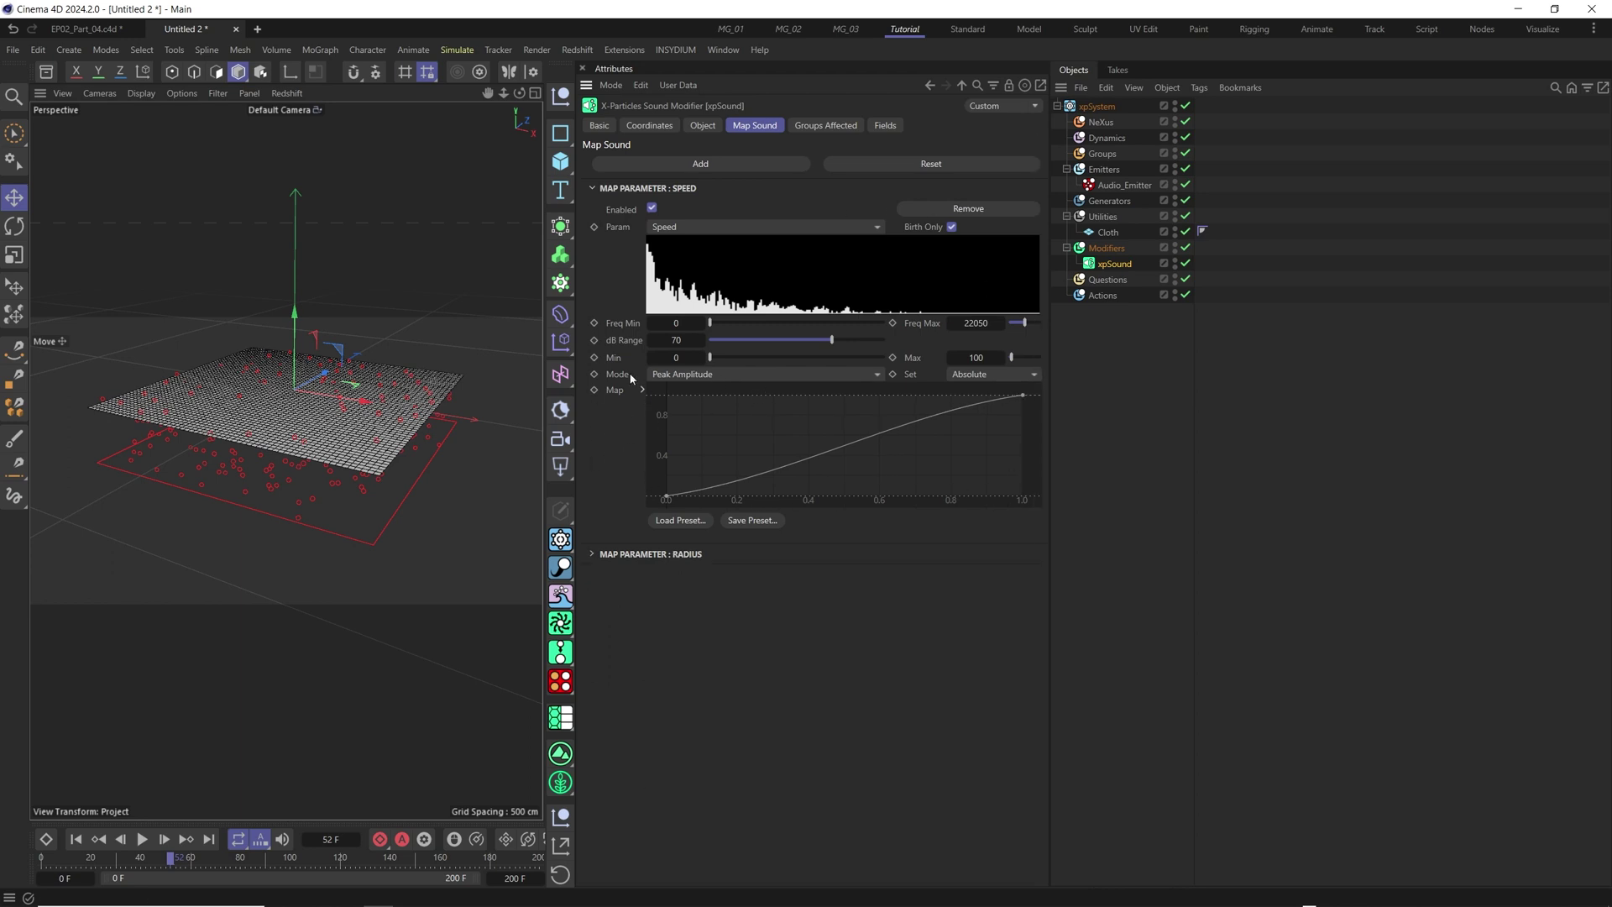
- Set the Speed mapping's maximum to 200 and replay the simulation from the first frame
{"action": "left_click", "coordinate": [983, 358]}
{"action": "type", "text": "200"}
{"action": "left_click", "coordinate": [76, 839]}
{"action": "left_click", "coordinate": [142, 839]}
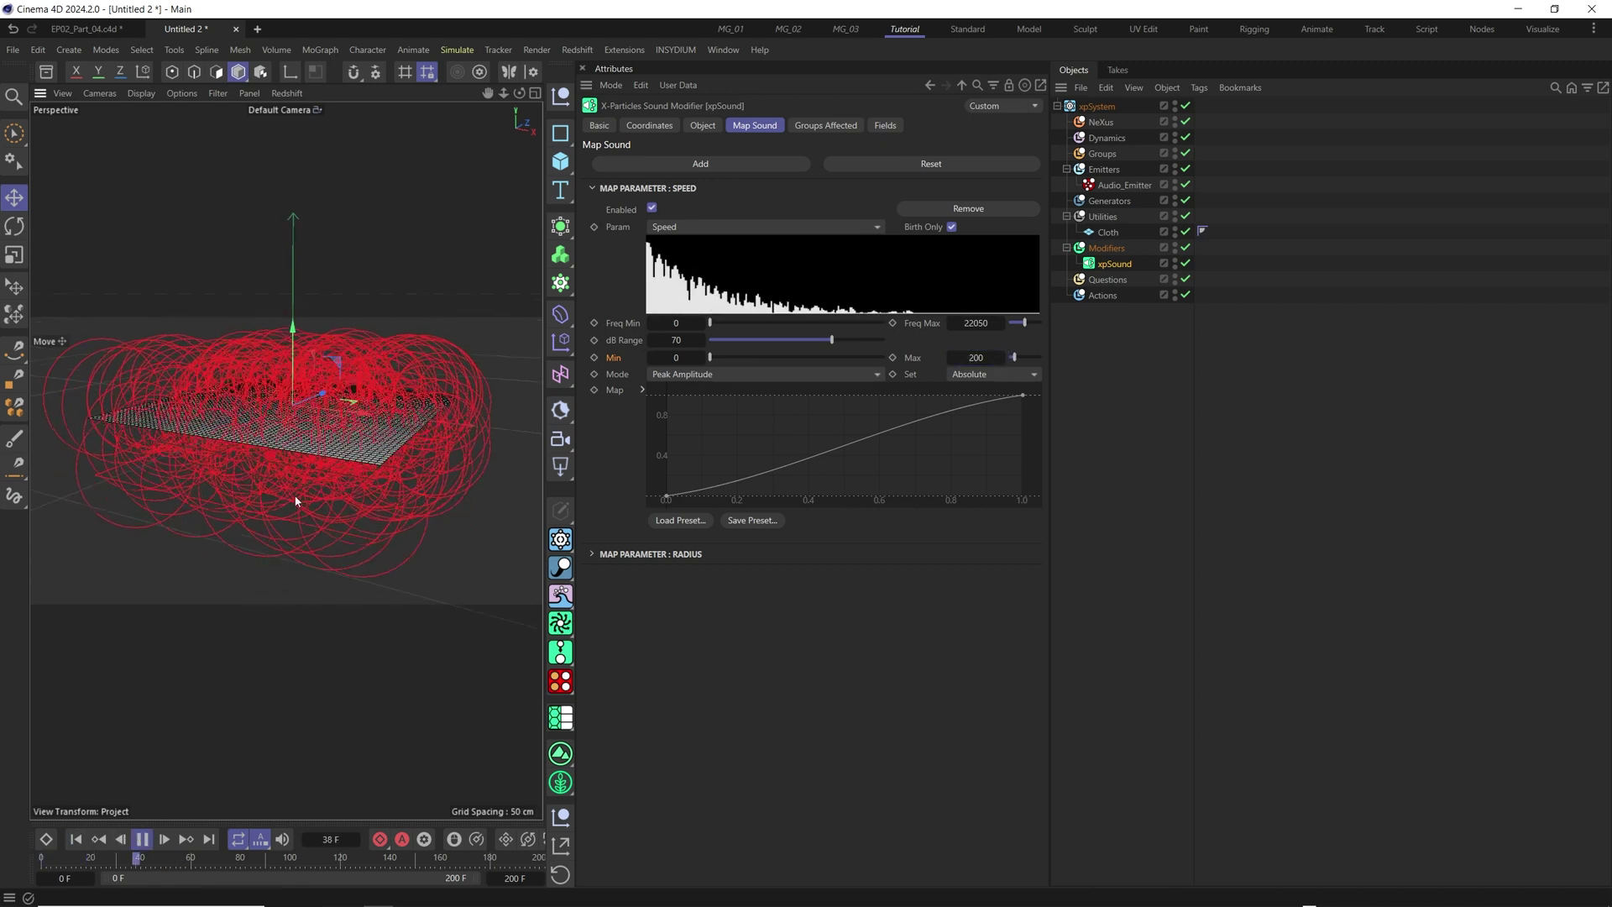
- Set the Radius mapping's minimum to 5 and maximum to 15
{"action": "left_click", "coordinate": [593, 555]}
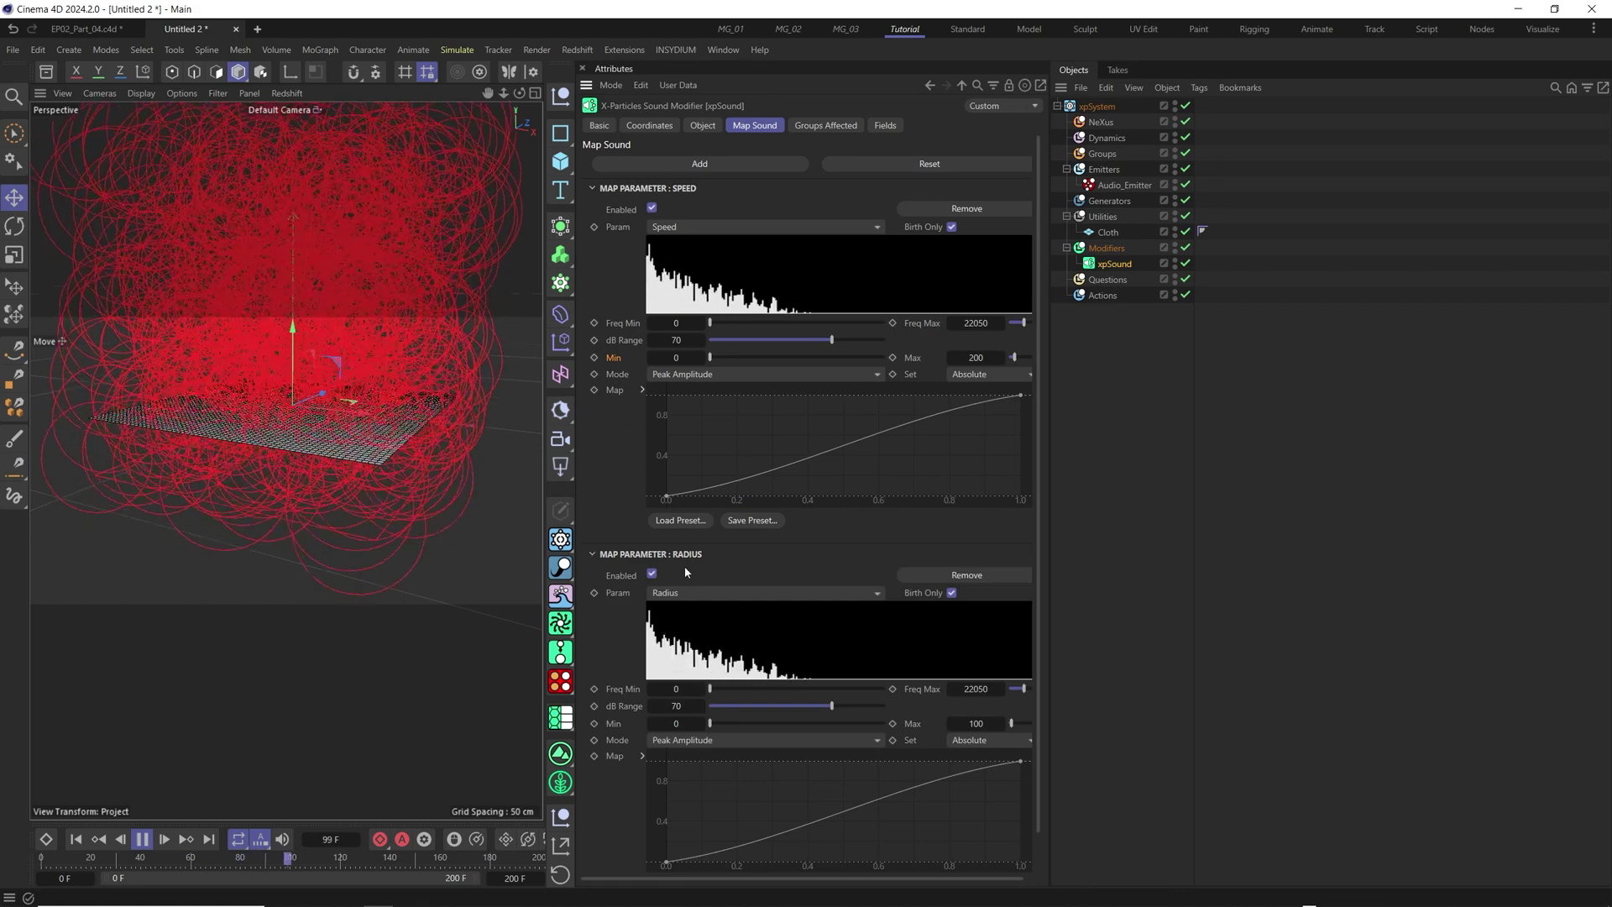
{"action": "left_click", "coordinate": [916, 732]}
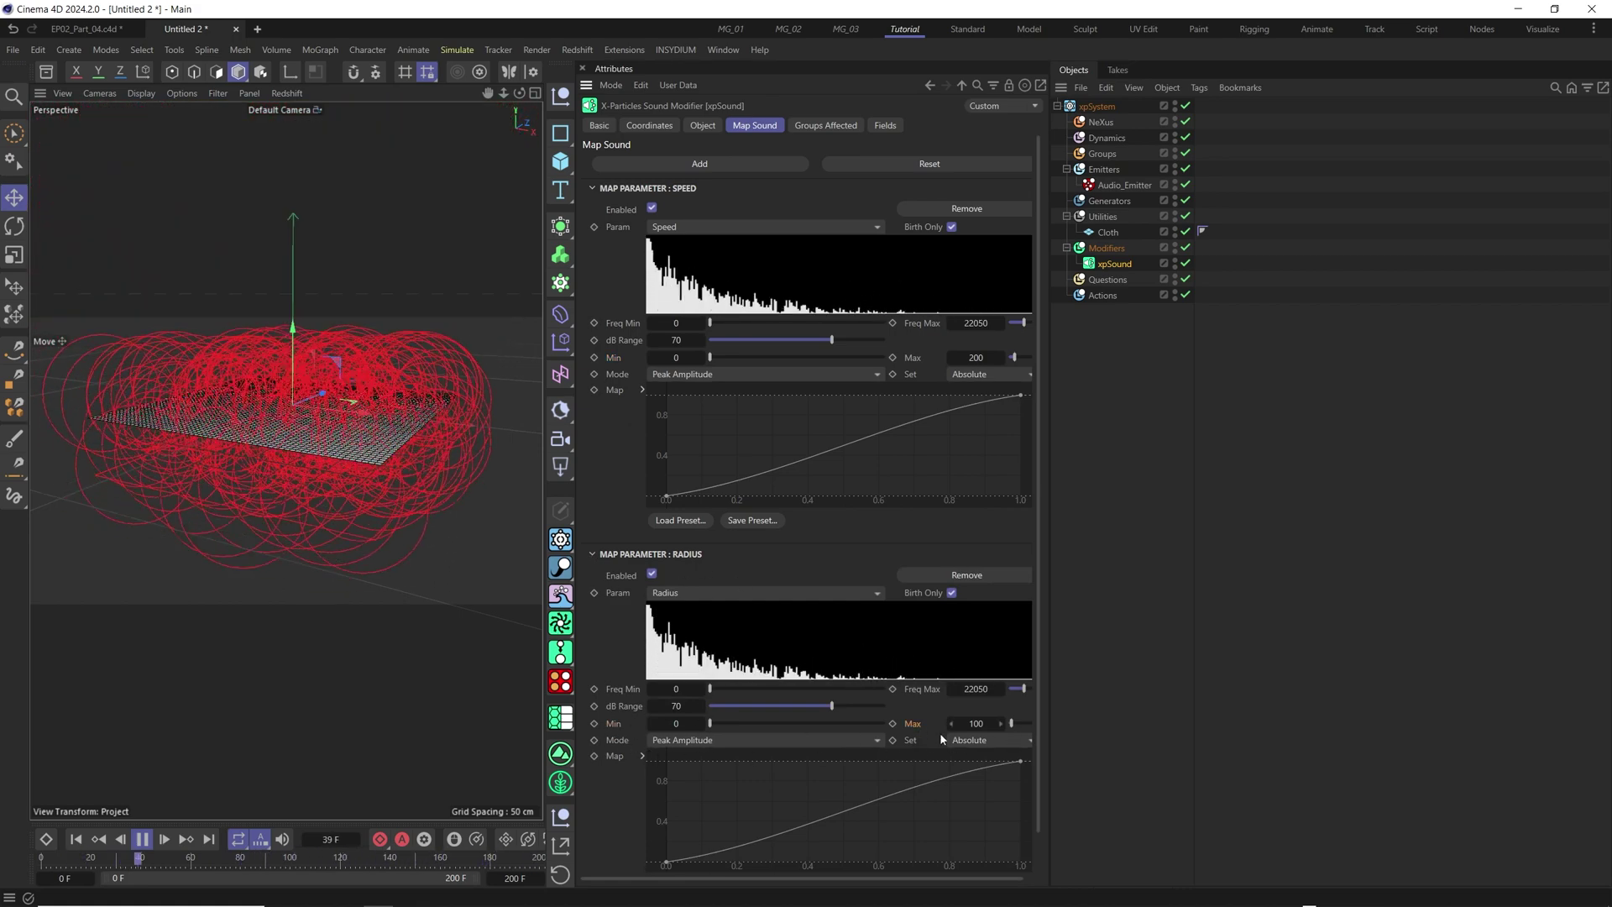
{"action": "left_click", "coordinate": [677, 723]}
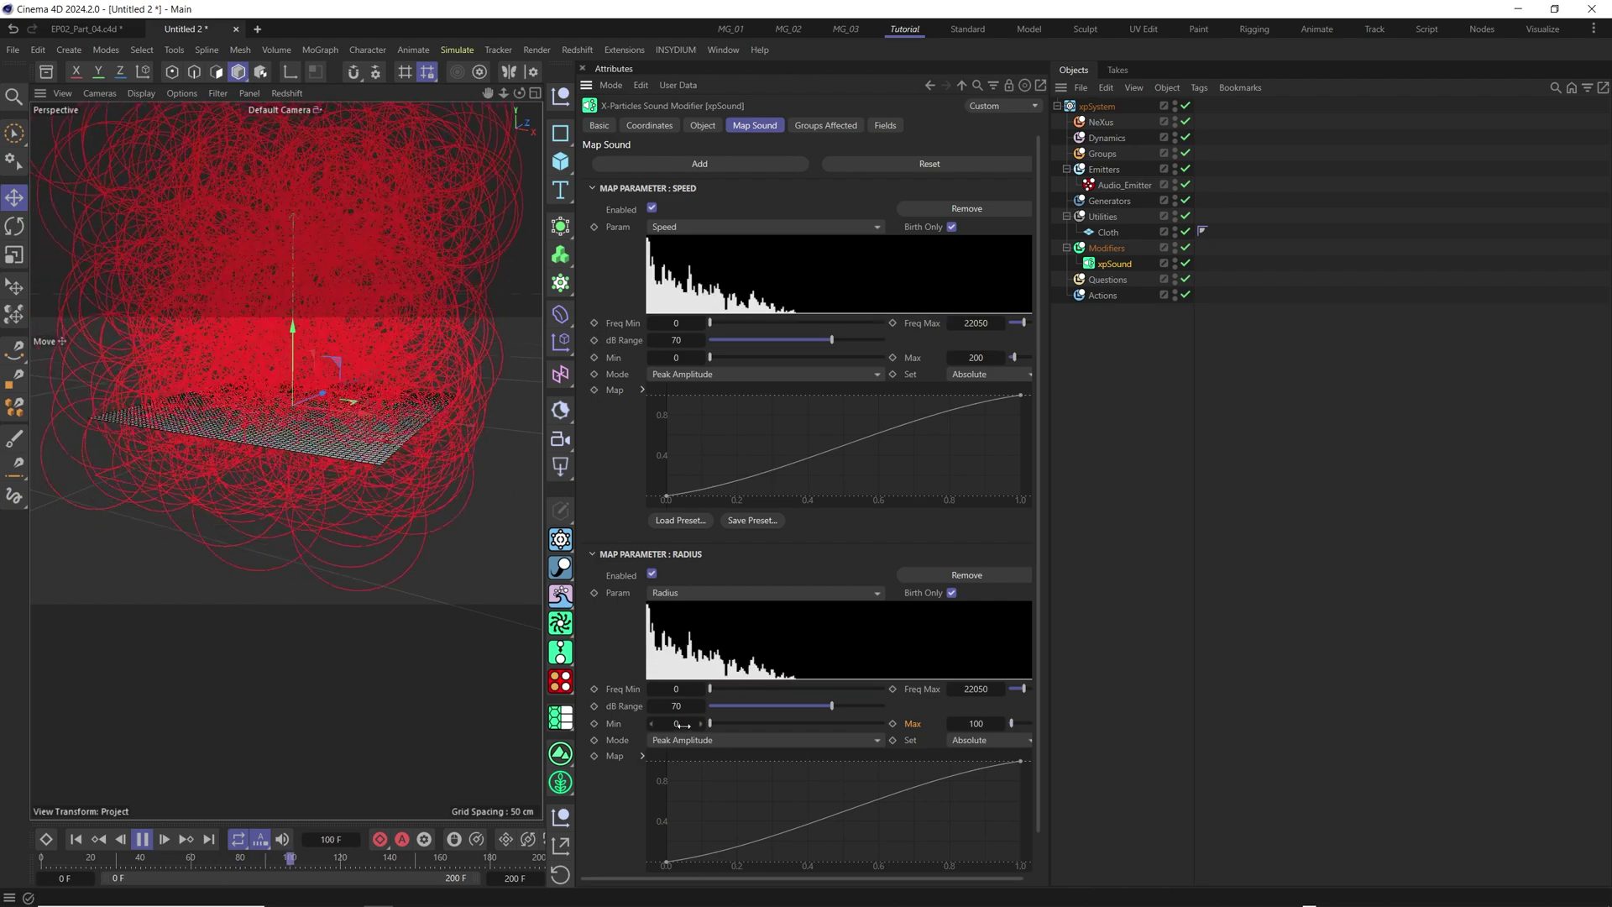
{"action": "type", "text": "5"}
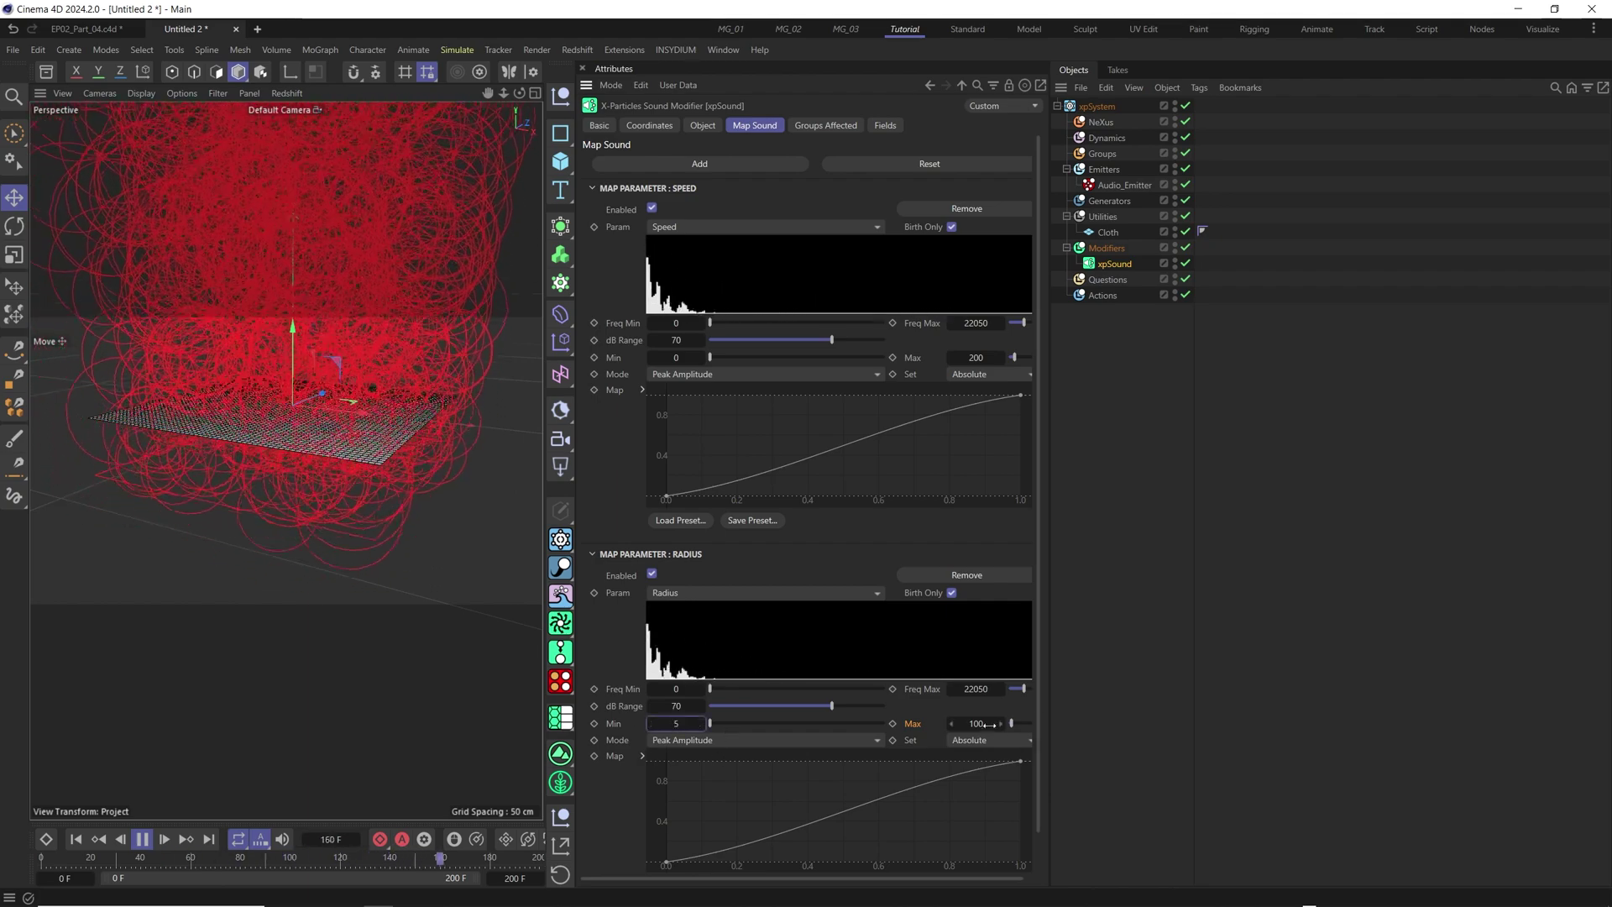
{"action": "key", "text": "Tab"}
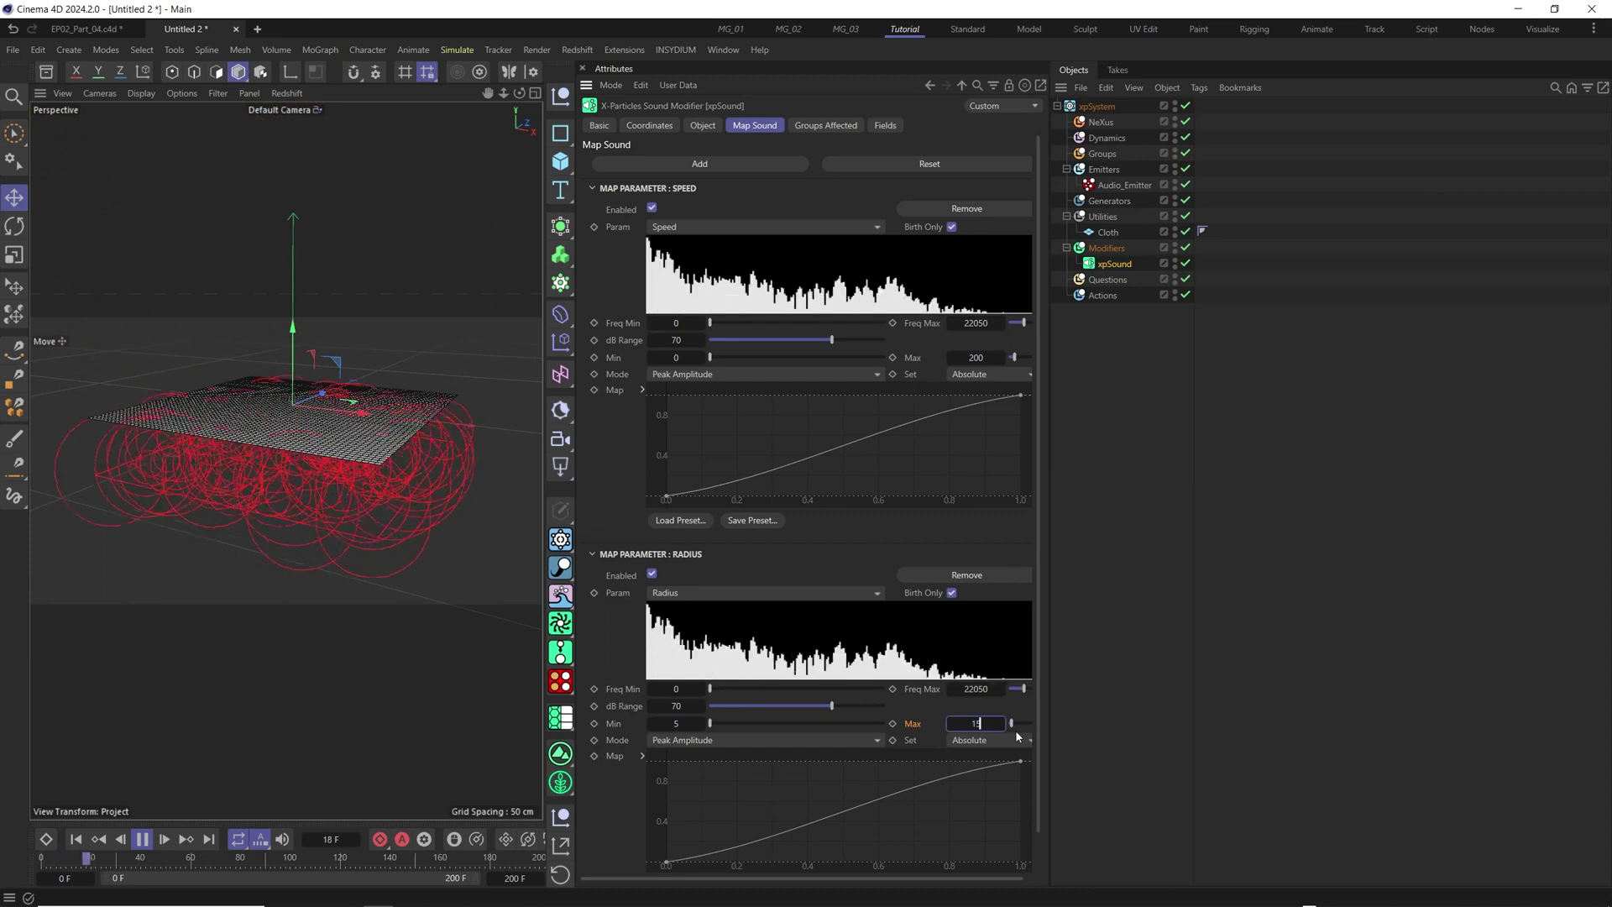
{"action": "type", "text": "15"}
{"action": "key", "text": "Return"}
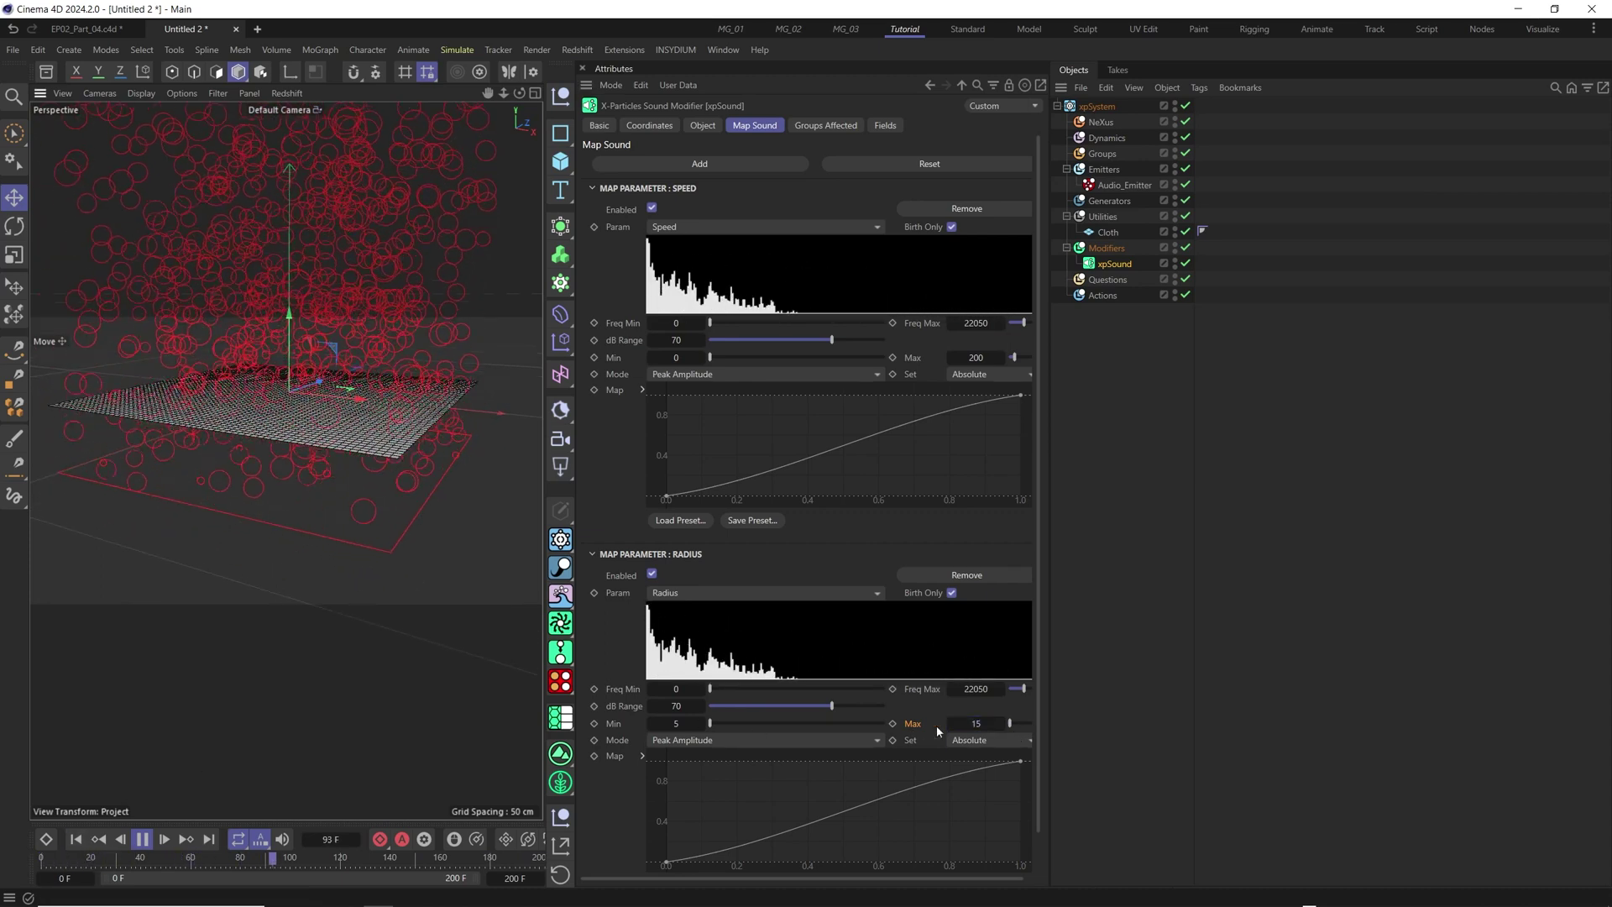
{"action": "scroll", "coordinate": [300, 506], "scroll_direction": "down", "scroll_amount": 3}
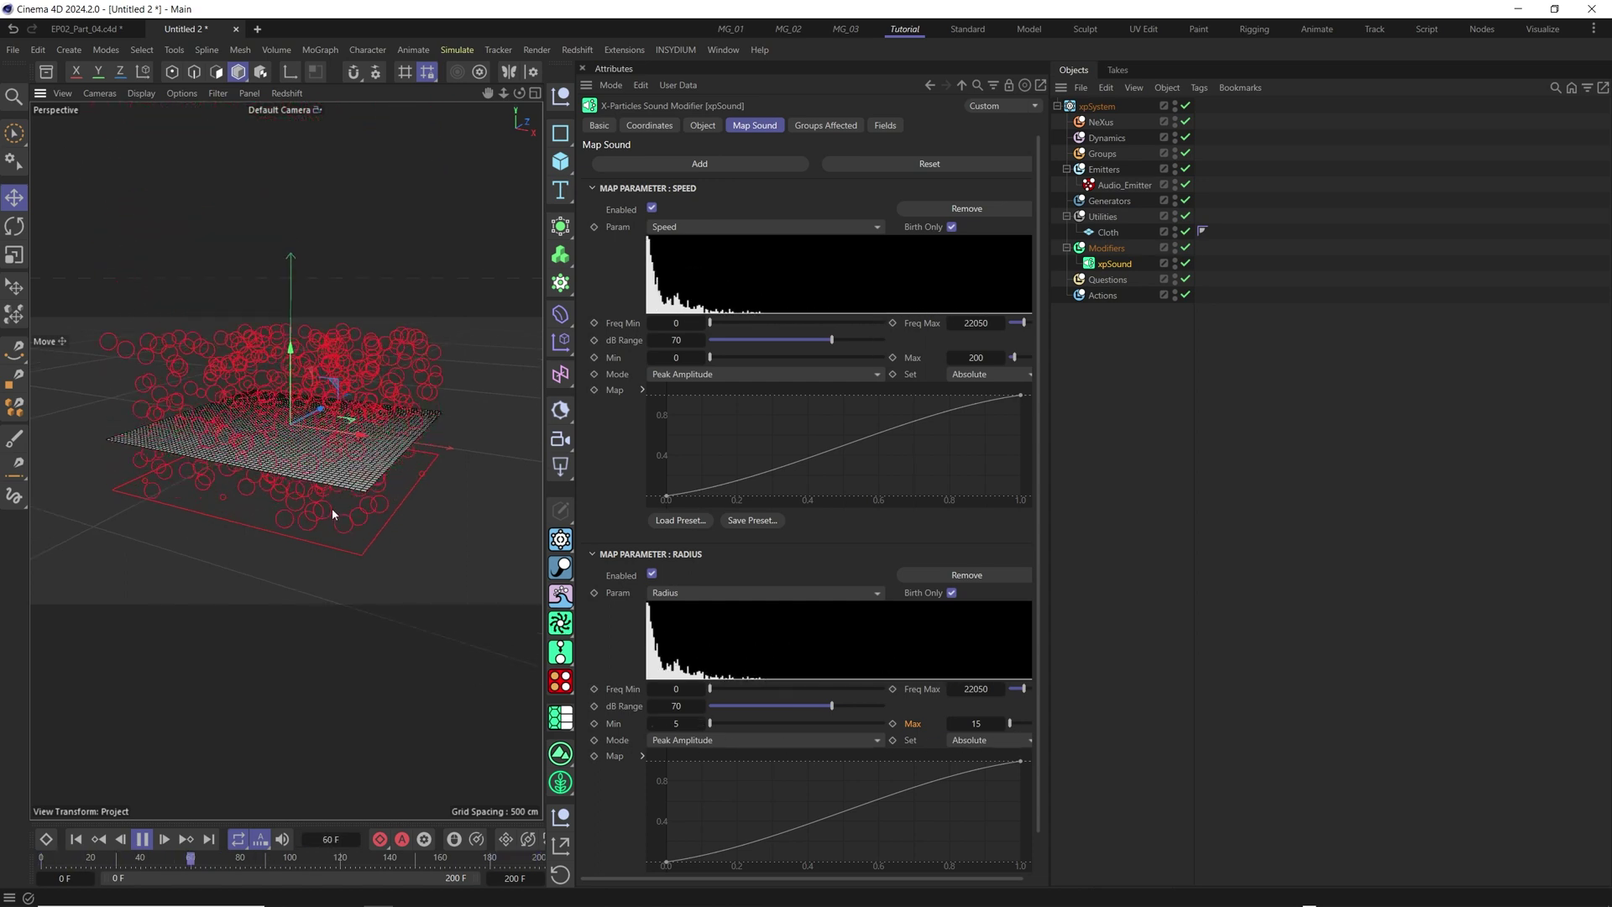
- Try dB ranges of 100 and 7 on the Speed mapping and examine the particles' behaviour around the cloth
{"action": "left_click", "coordinate": [676, 340]}
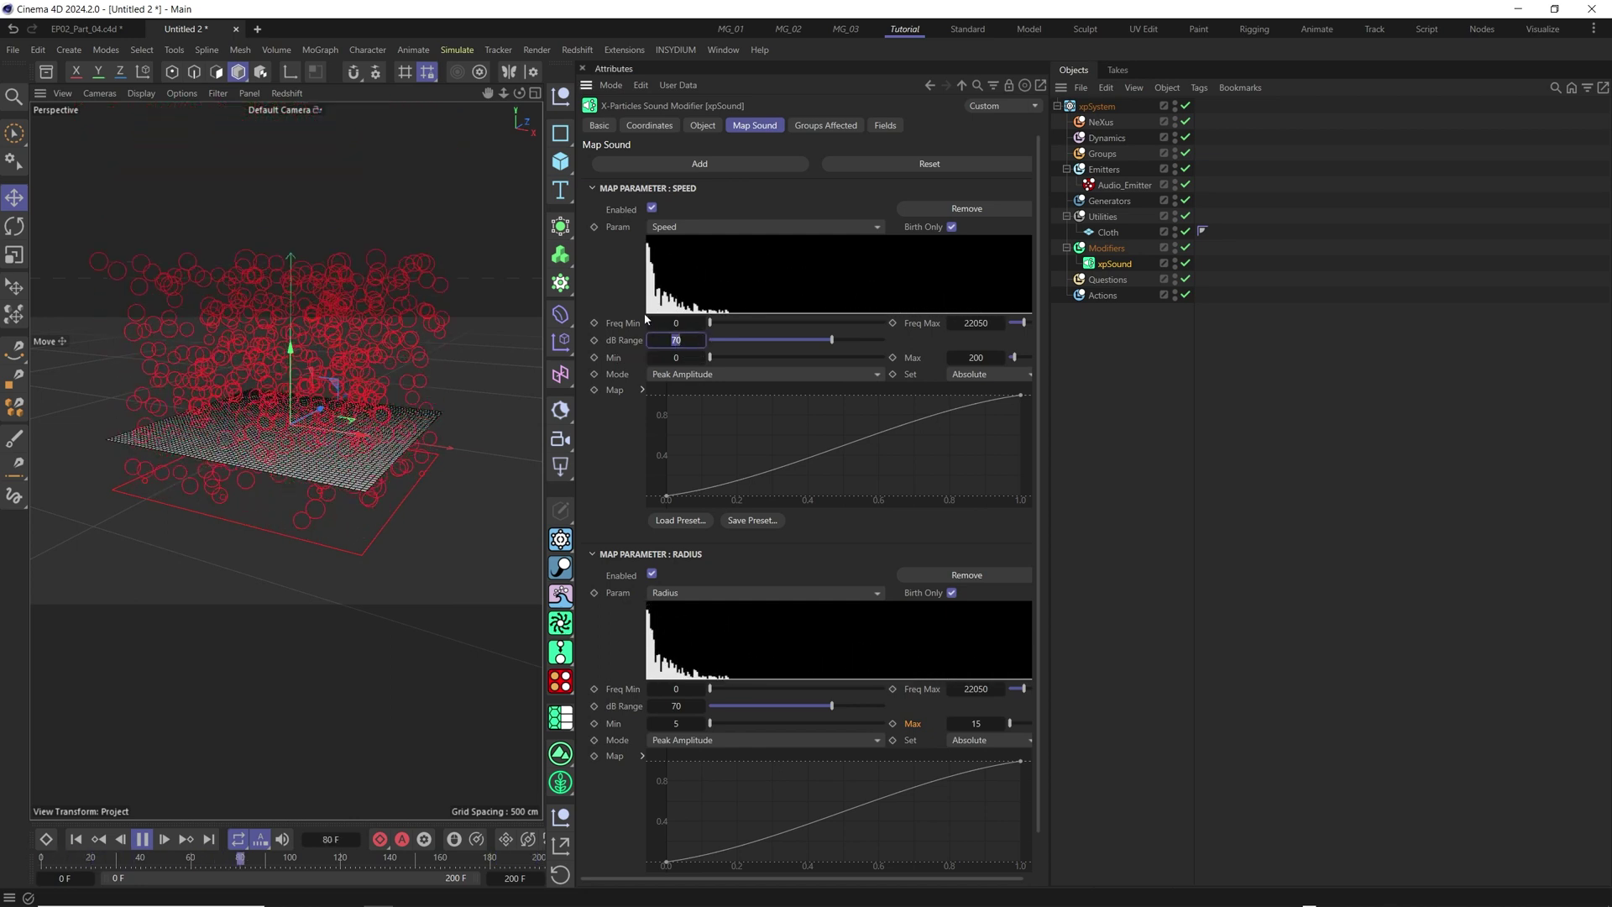
{"action": "type", "text": "100"}
{"action": "key", "text": "Return"}
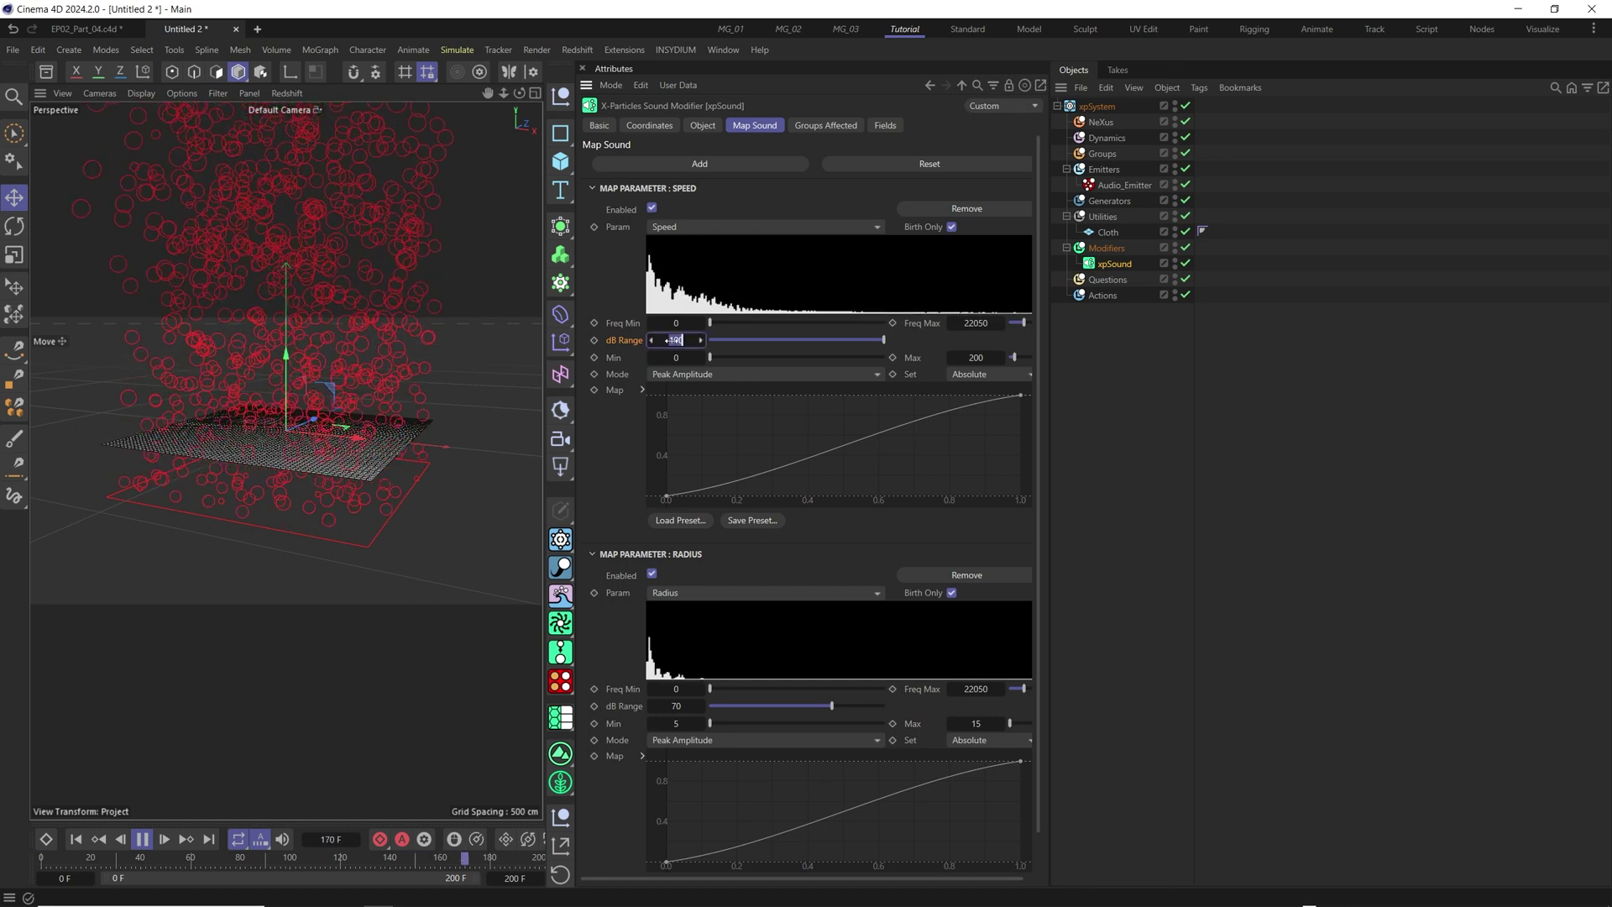
{"action": "double_click", "coordinate": [676, 340]}
{"action": "type", "text": "7"}
{"action": "key", "text": "Return"}
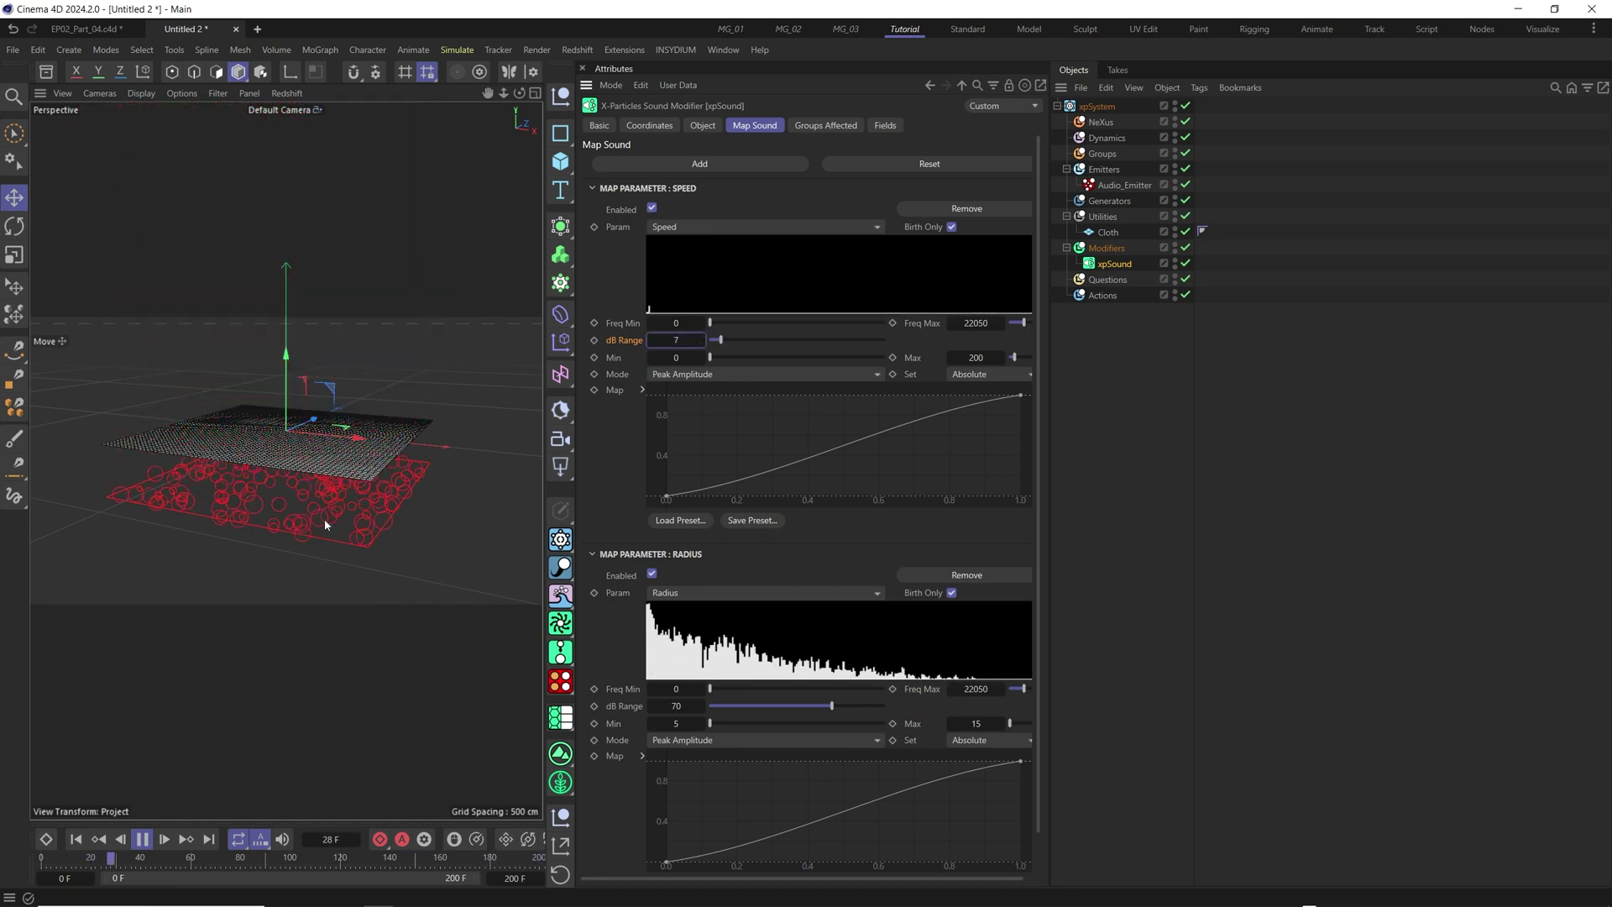
{"action": "scroll", "coordinate": [323, 508], "scroll_direction": "up", "scroll_amount": 5}
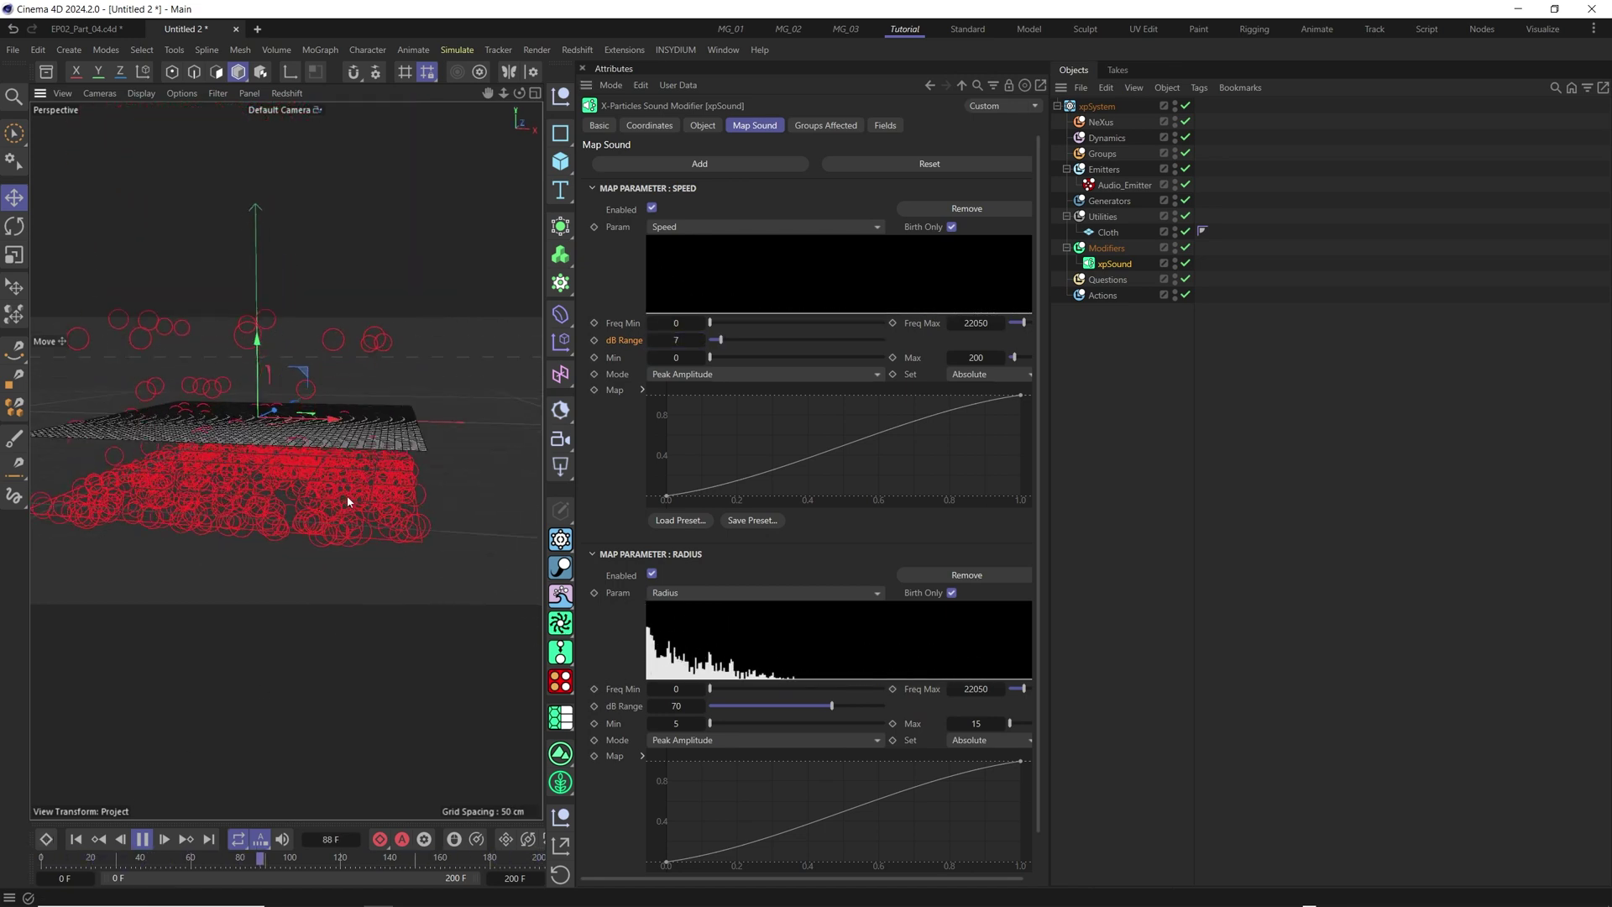
{"action": "left_click_drag", "start_coordinate": [346, 496], "coordinate": [314, 513], "text": "alt"}
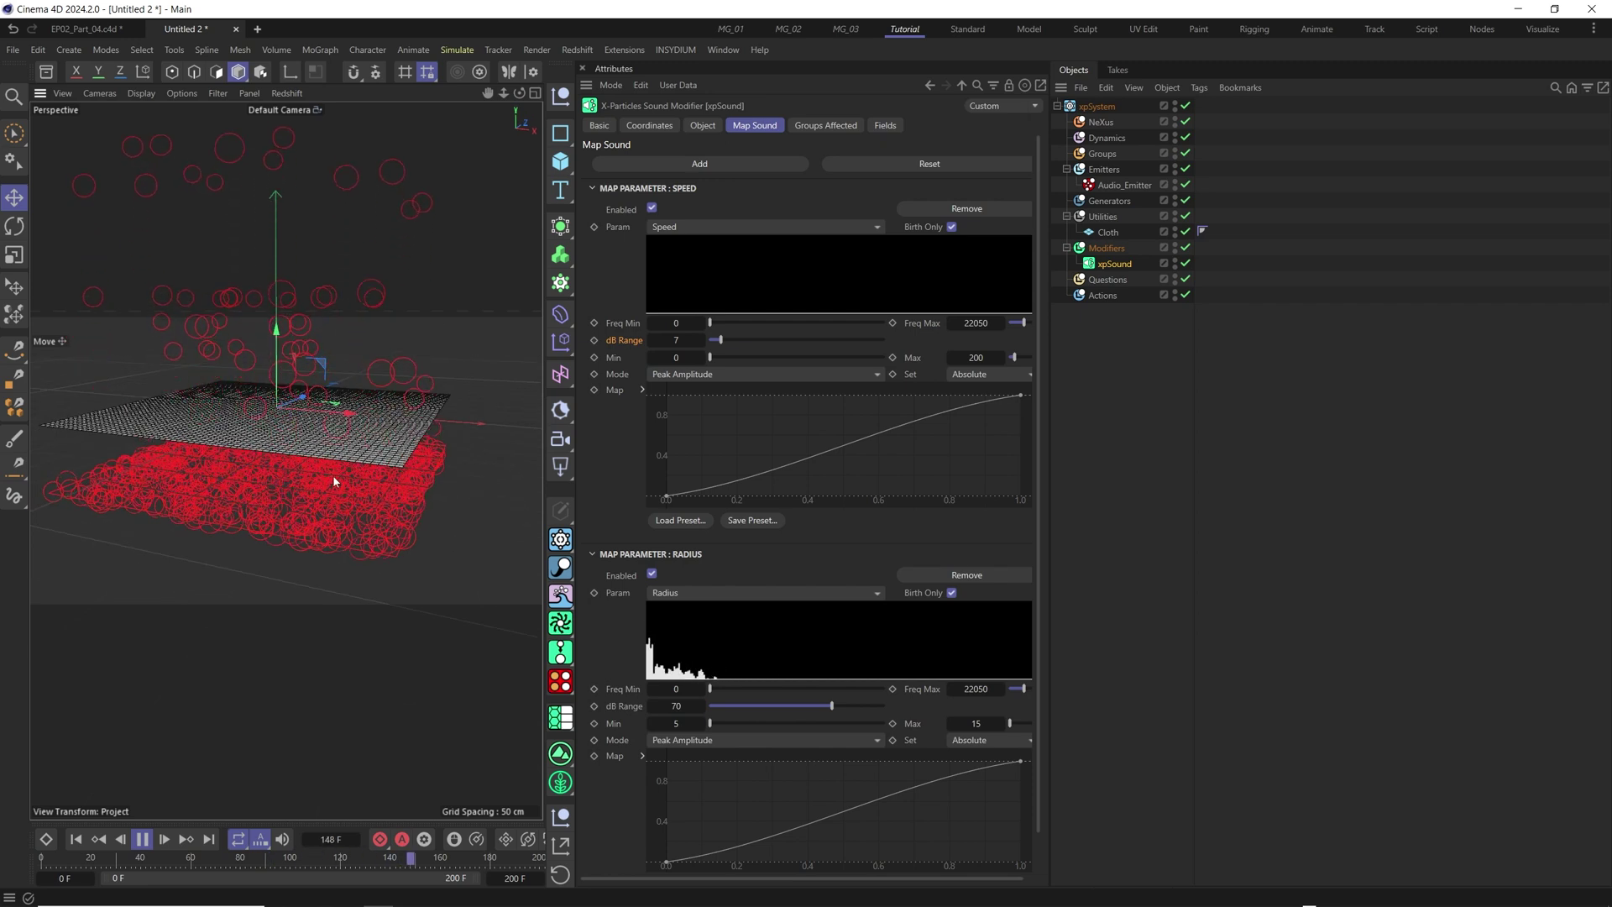
{"action": "scroll", "coordinate": [332, 475], "scroll_direction": "down", "scroll_amount": 3}
- Set the Speed mapping's dB range to 30 and collapse the settings of both sound mappings
{"action": "left_click", "coordinate": [677, 340]}
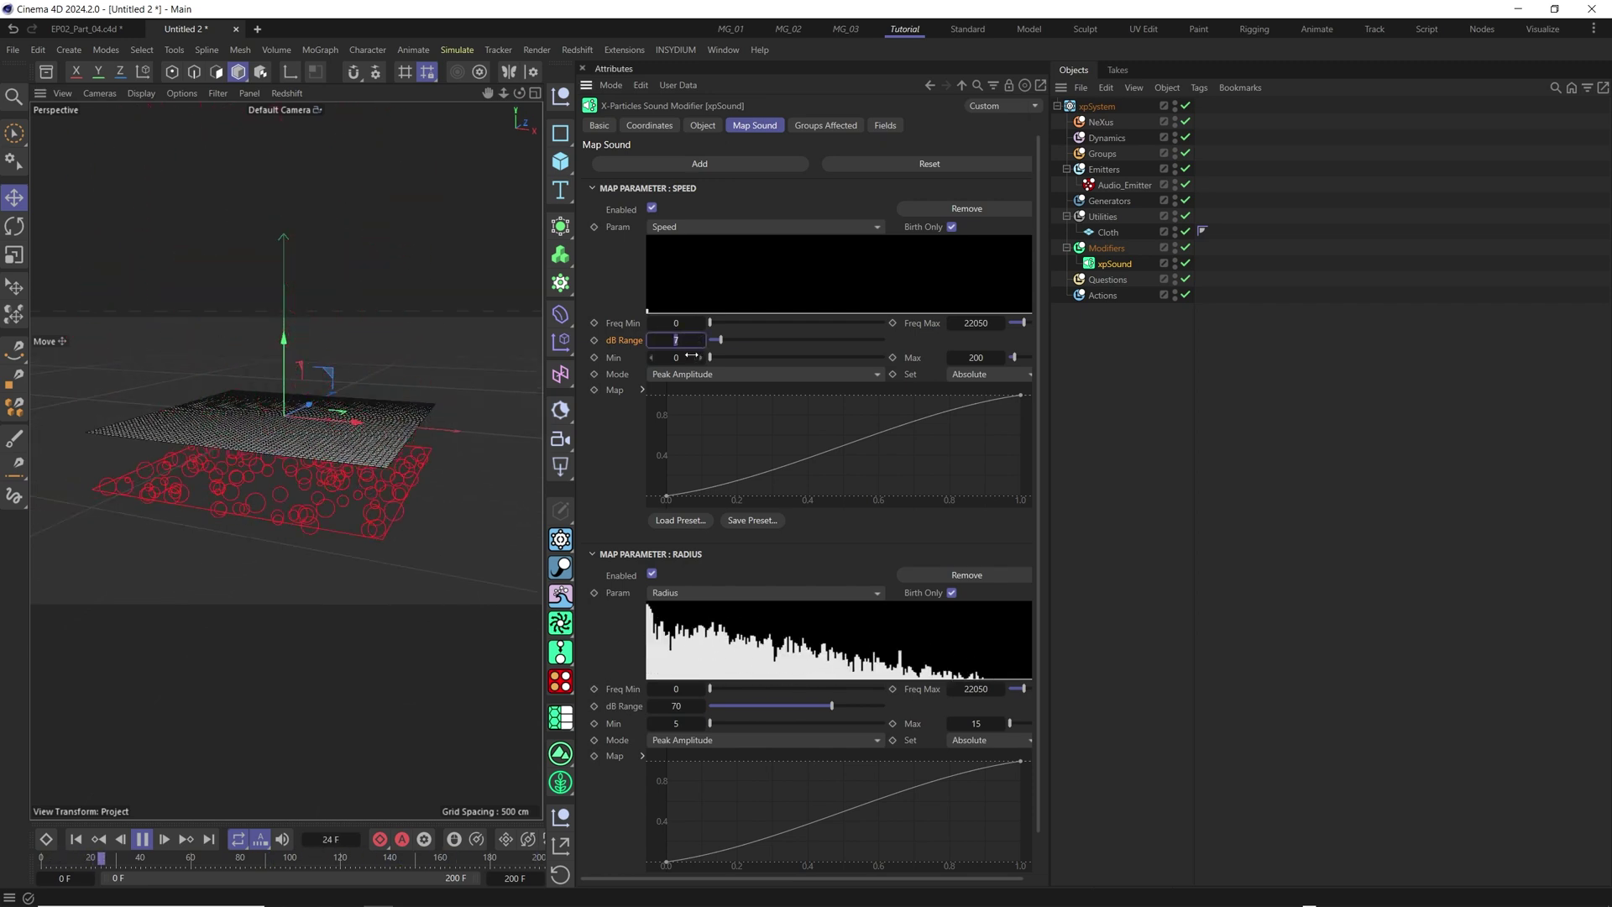
{"action": "type", "text": "30"}
{"action": "key", "text": "Return"}
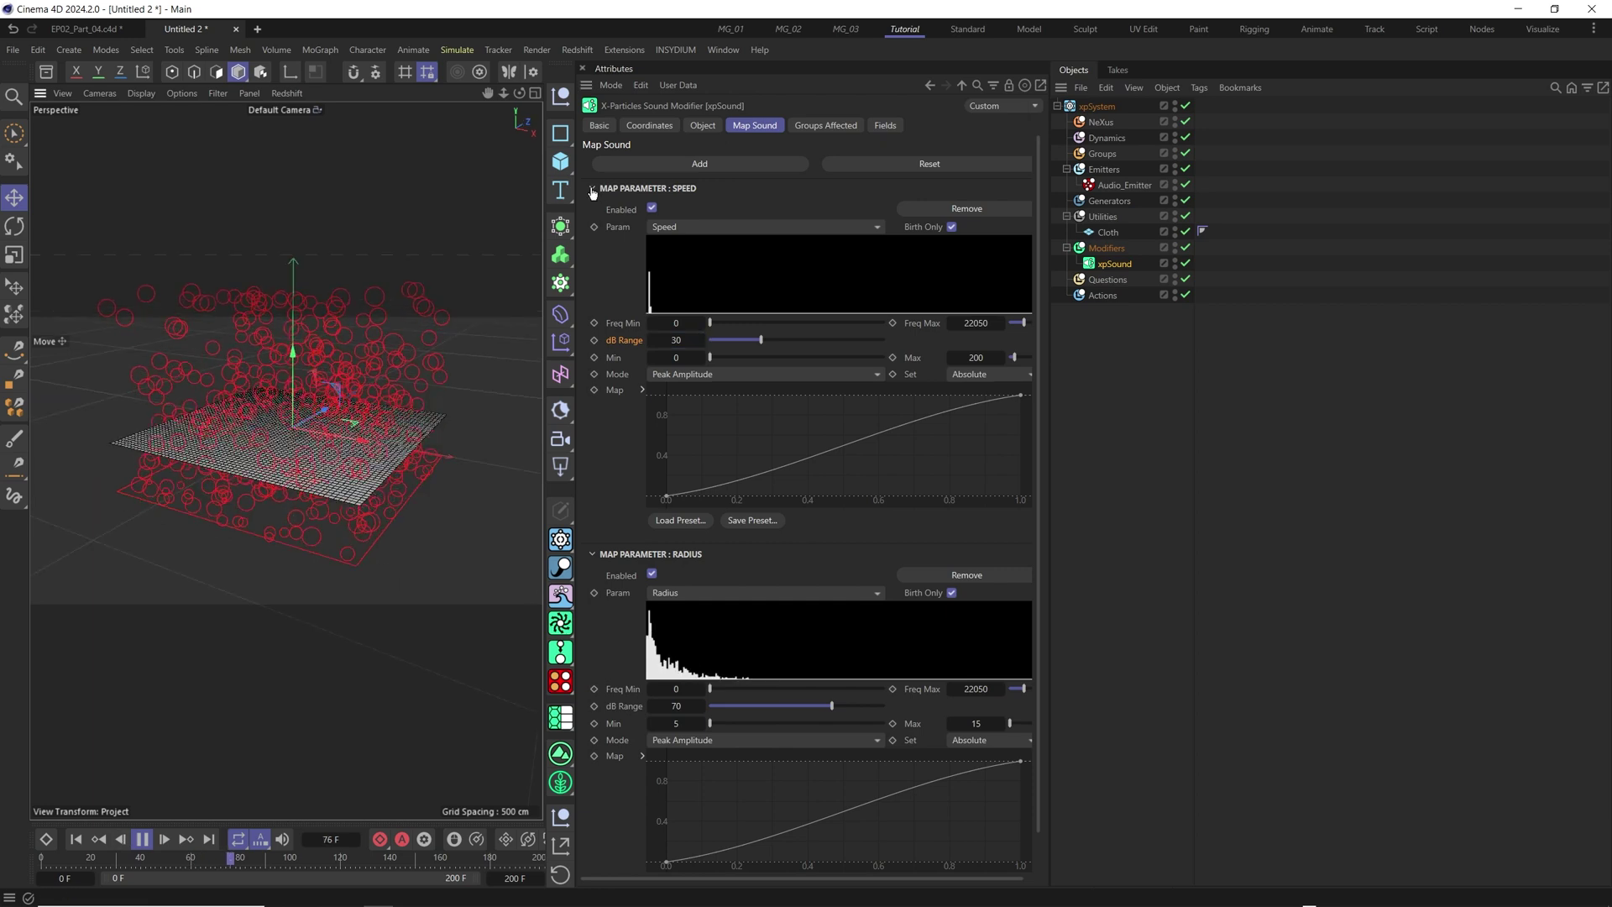
{"action": "left_click", "coordinate": [642, 188]}
{"action": "left_click", "coordinate": [646, 209]}
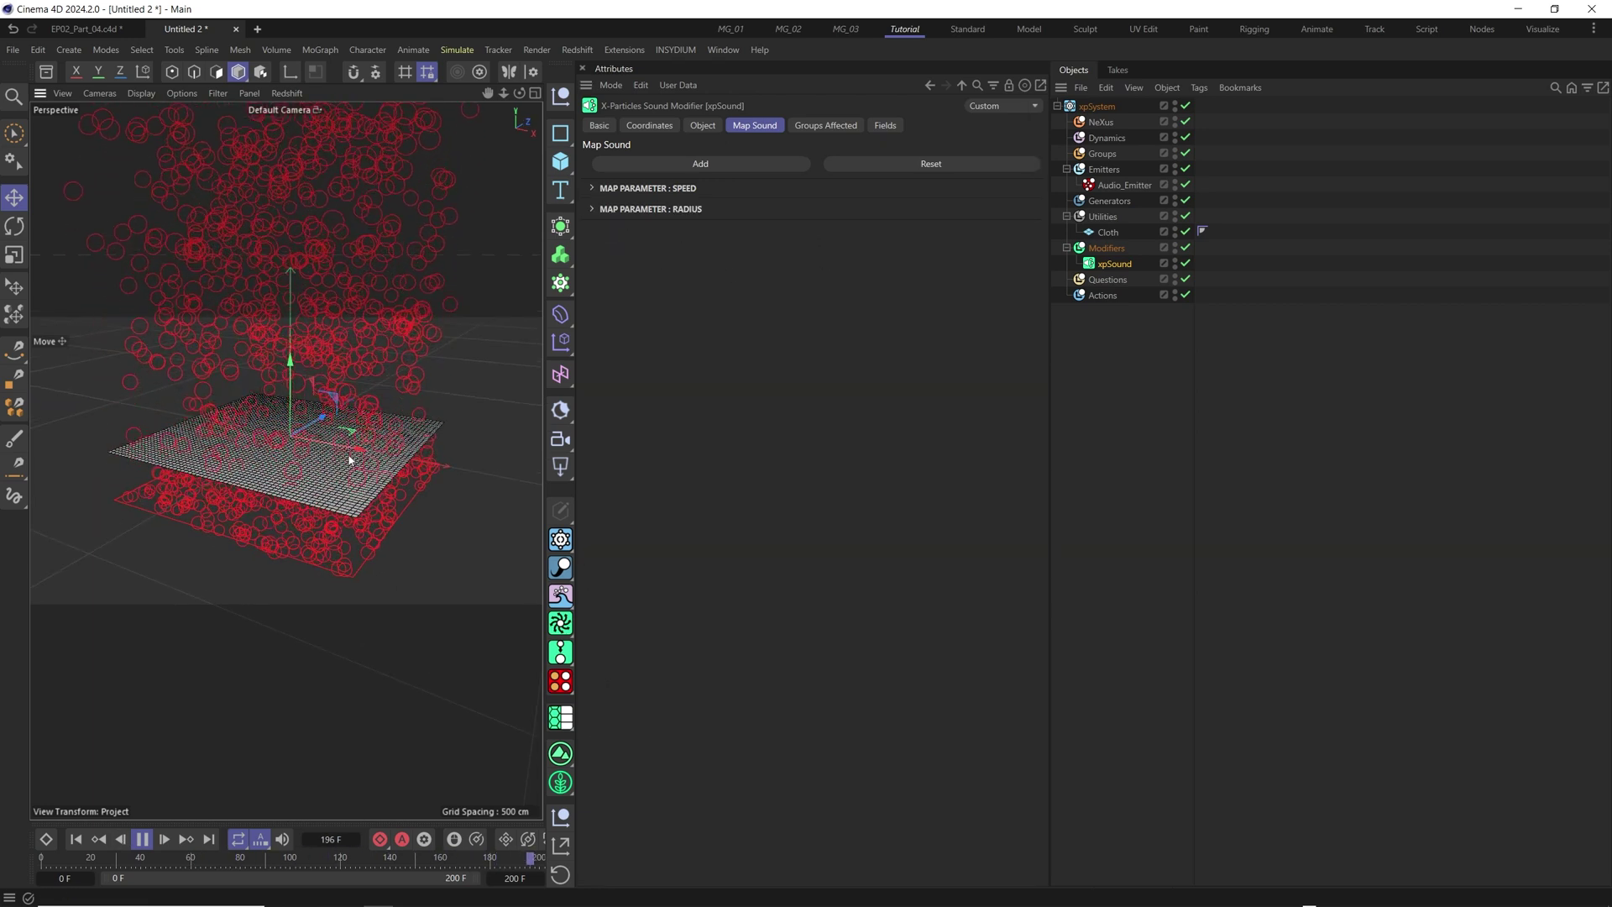
- Stop the simulation, add an xpVertexMap object to the Utilities folder, and assign the Cloth plane as its object
{"action": "left_click", "coordinate": [333, 428]}
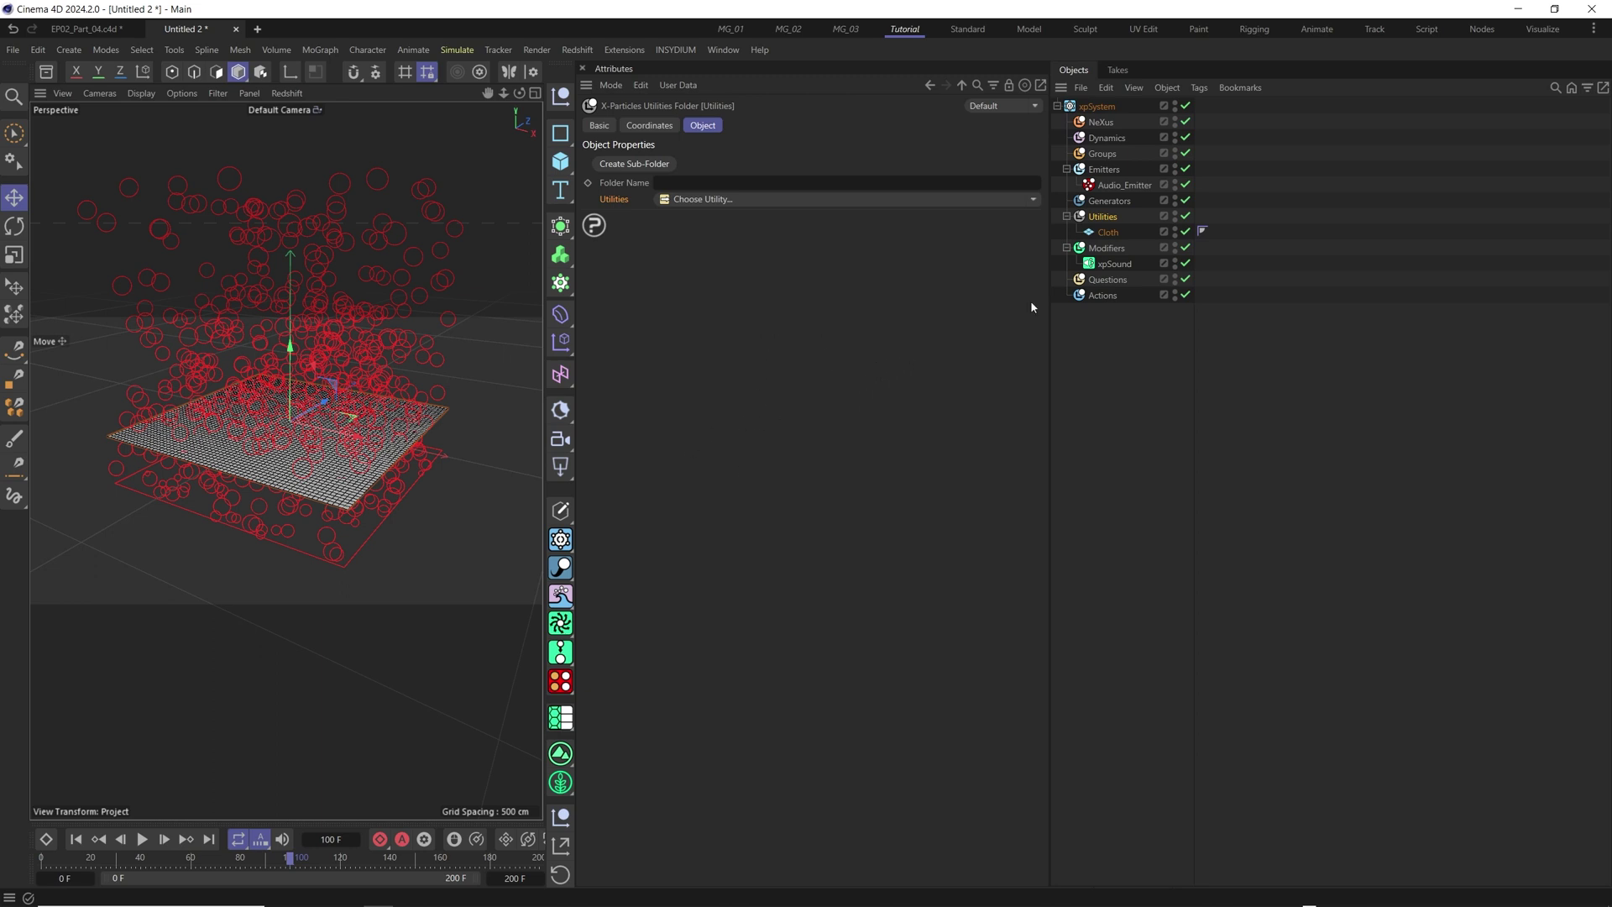
{"action": "left_click", "coordinate": [1041, 200]}
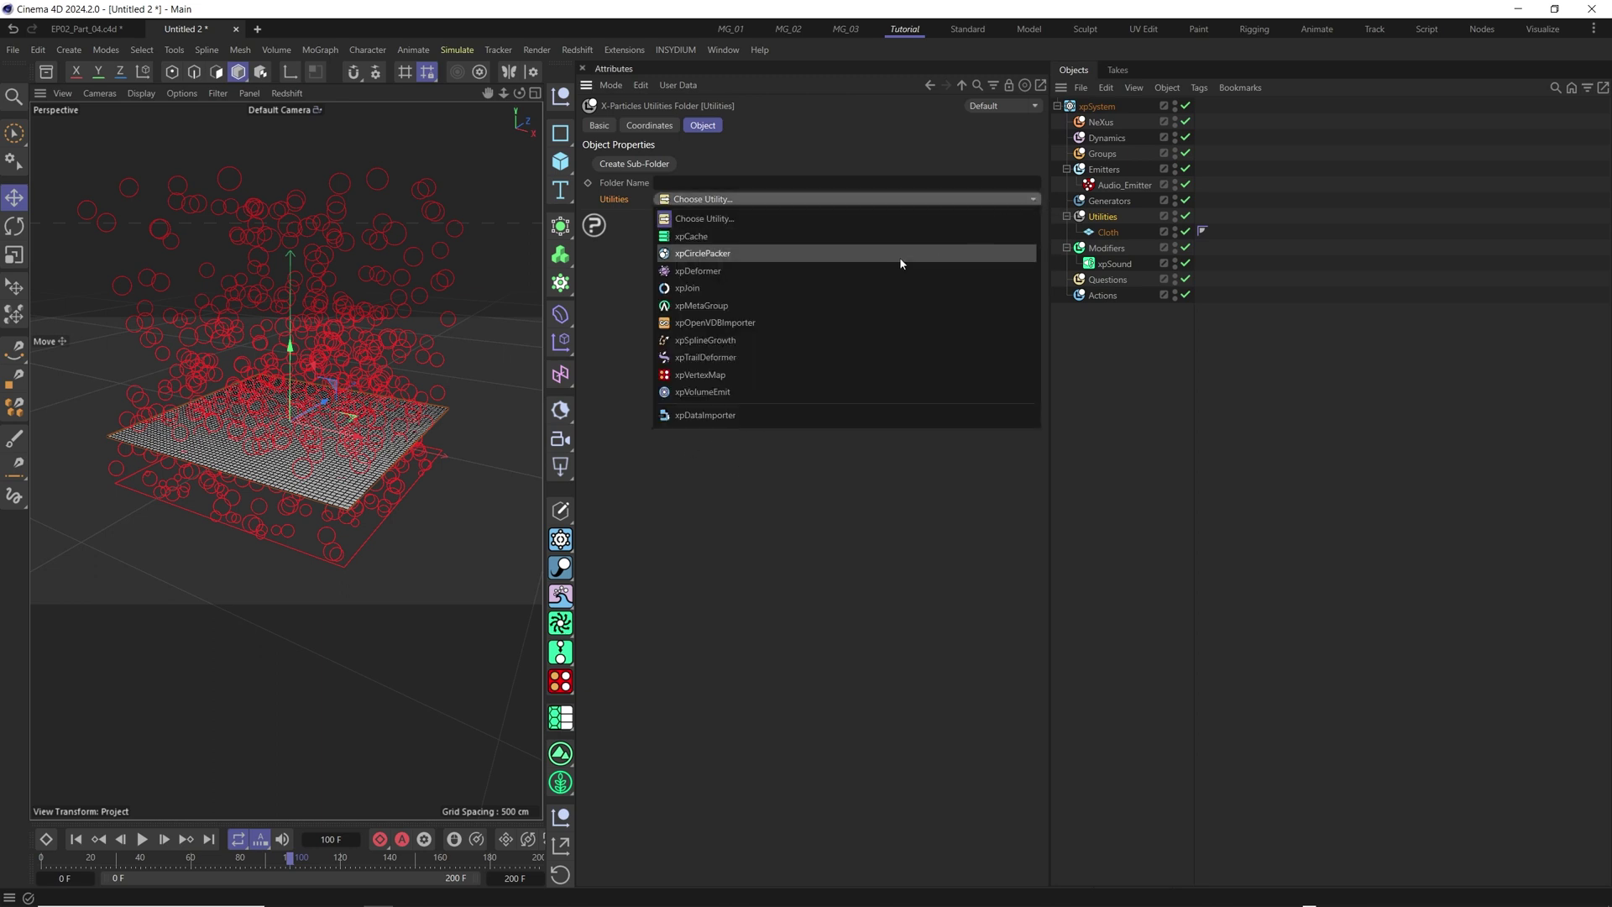
{"action": "left_click", "coordinate": [701, 376]}
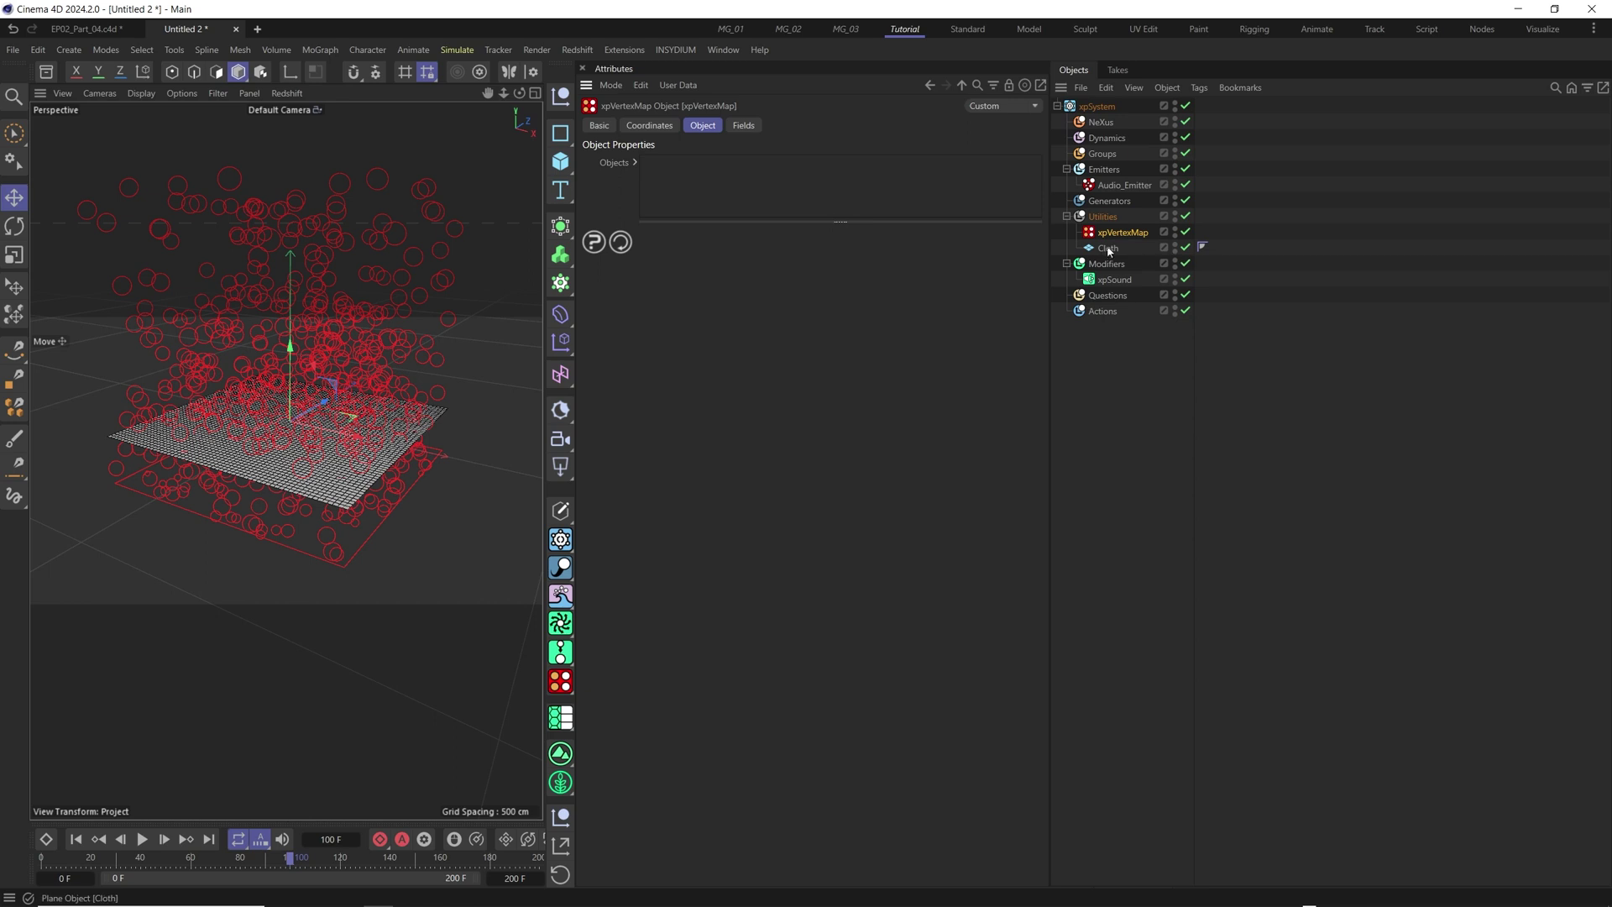
{"action": "left_click_drag", "start_coordinate": [1109, 248], "coordinate": [756, 202]}
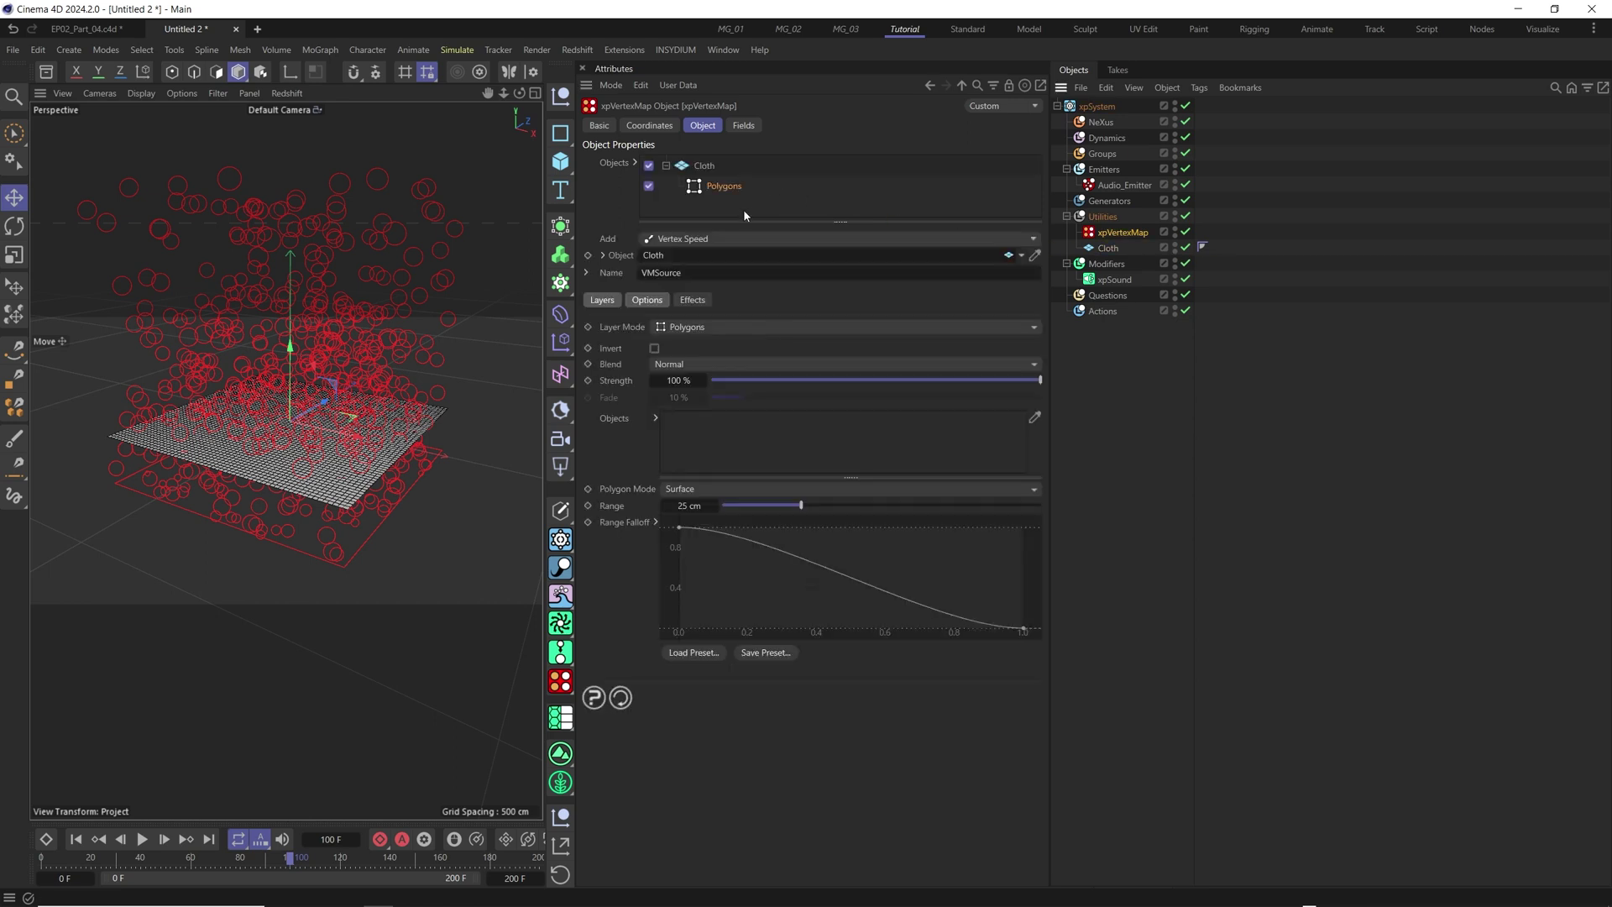
{"action": "left_click", "coordinate": [715, 164]}
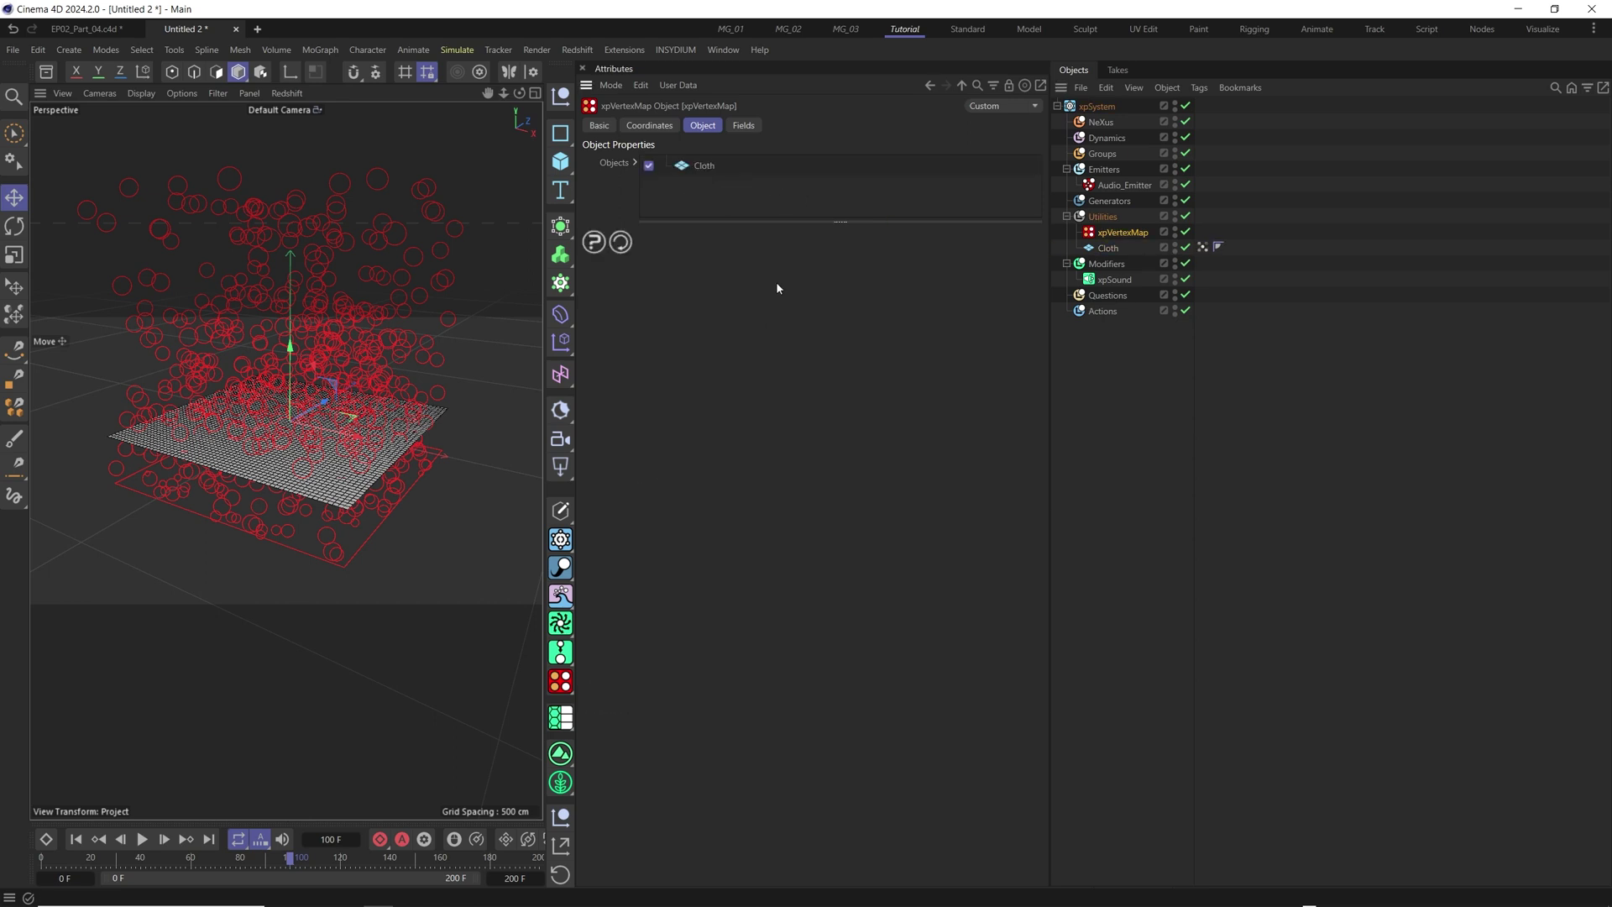
{"action": "left_click", "coordinate": [700, 165]}
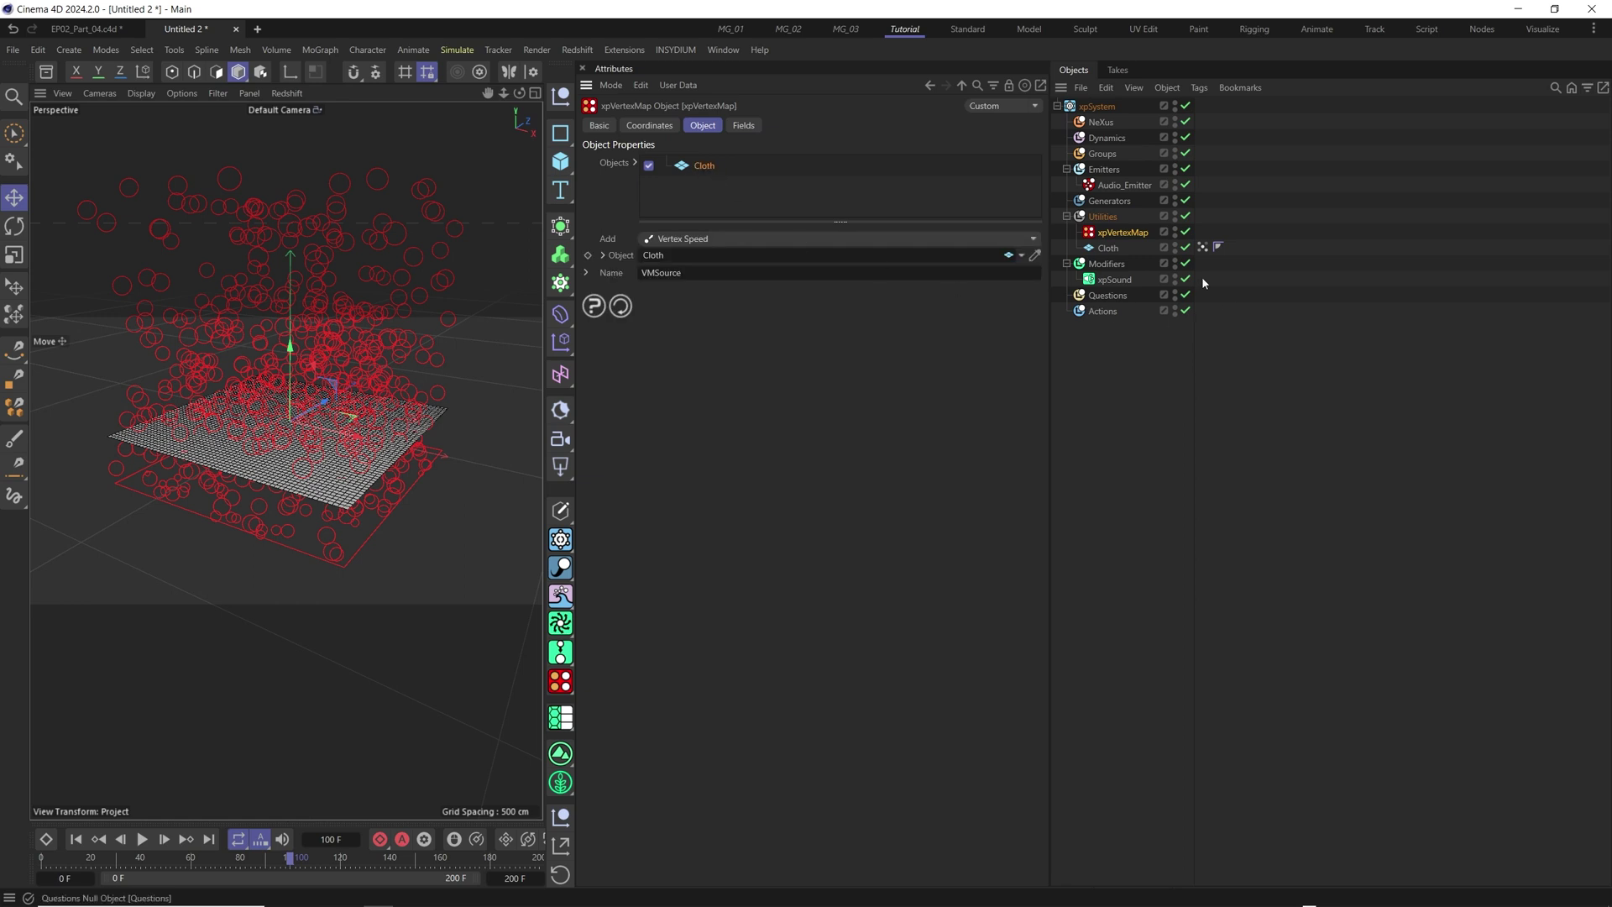
- Add an X-Particles/Vertices layer to the Cloth's vertex map with Audio_Emitter as its source, and play the simulation
{"action": "left_click", "coordinate": [1203, 249]}
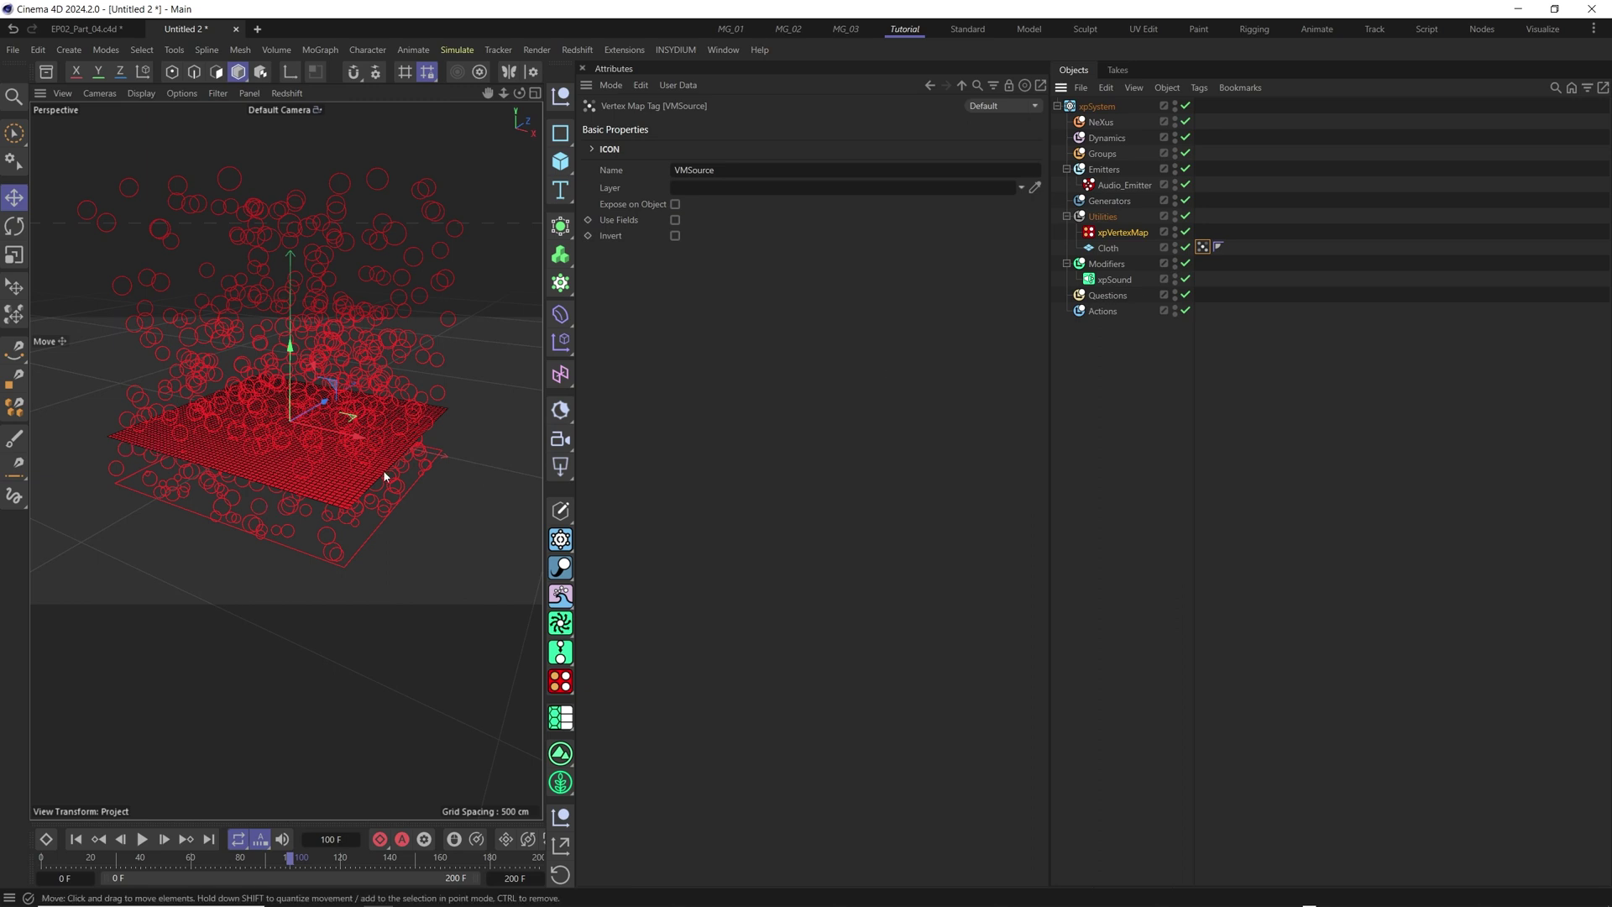
{"action": "left_click", "coordinate": [1122, 233]}
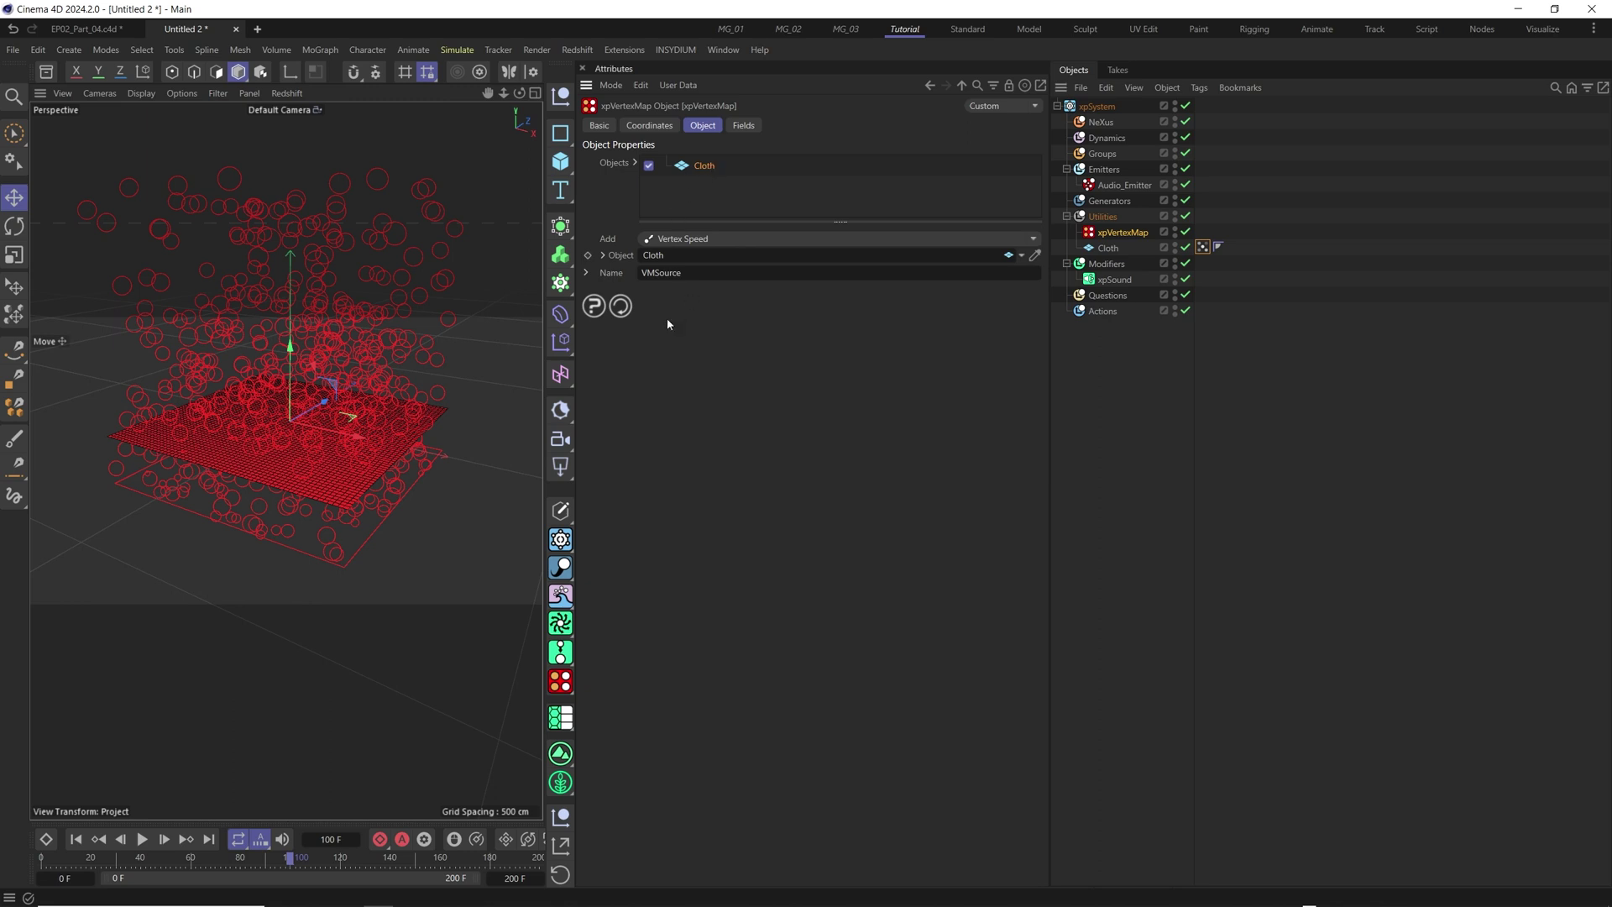
{"action": "left_click", "coordinate": [1031, 242]}
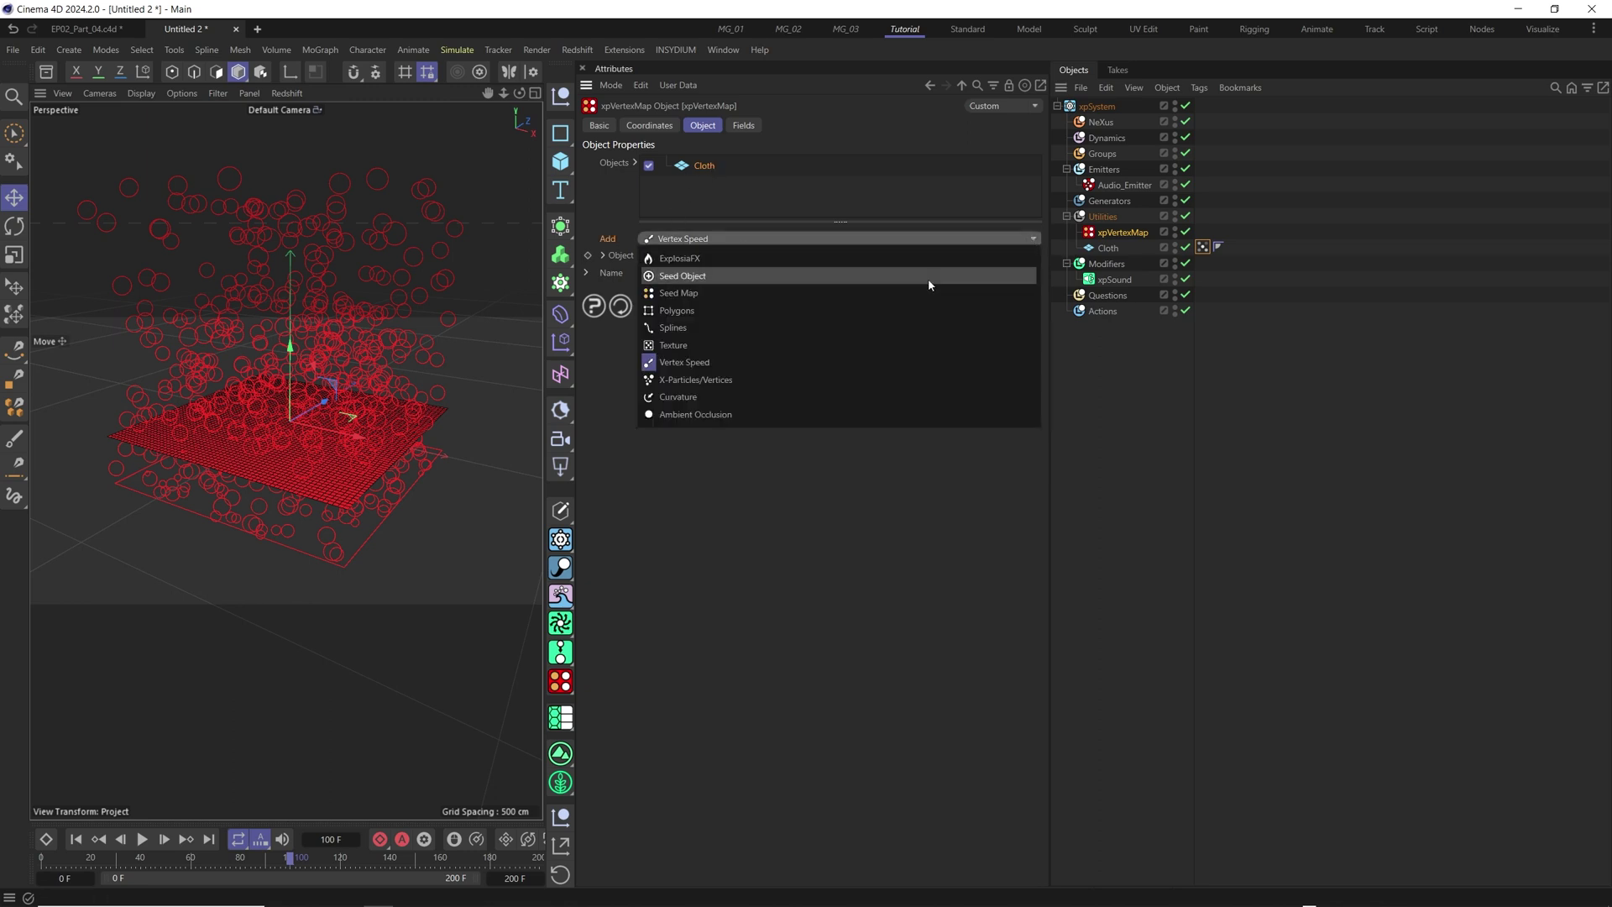
{"action": "left_click", "coordinate": [725, 382]}
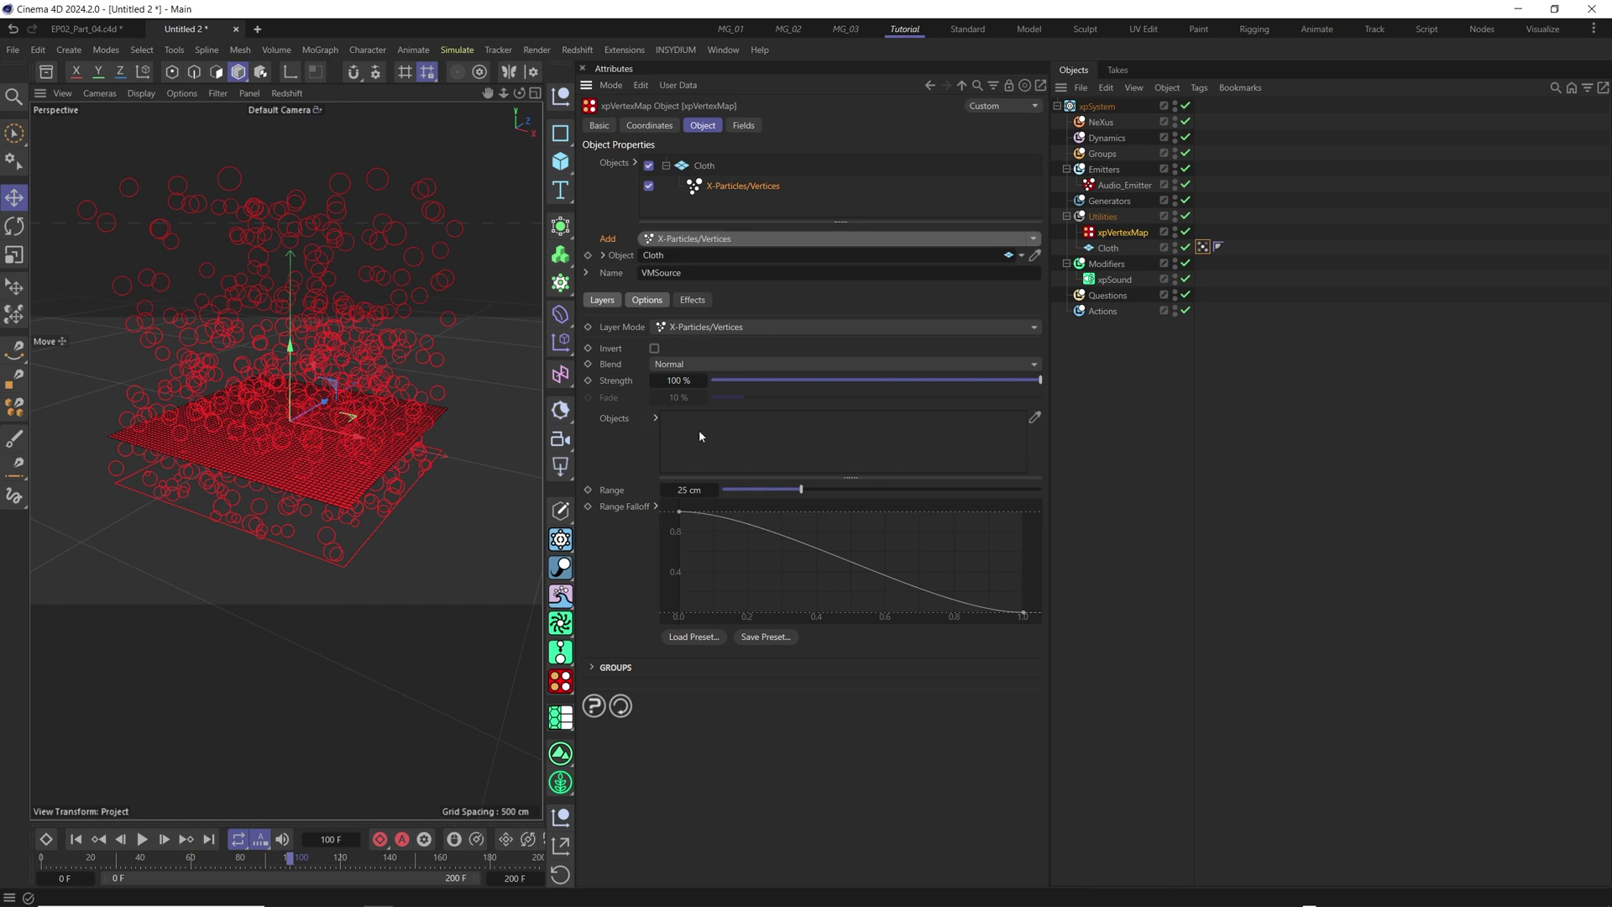
{"action": "left_click", "coordinate": [1125, 187]}
{"action": "left_click_drag", "start_coordinate": [1122, 186], "coordinate": [714, 443]}
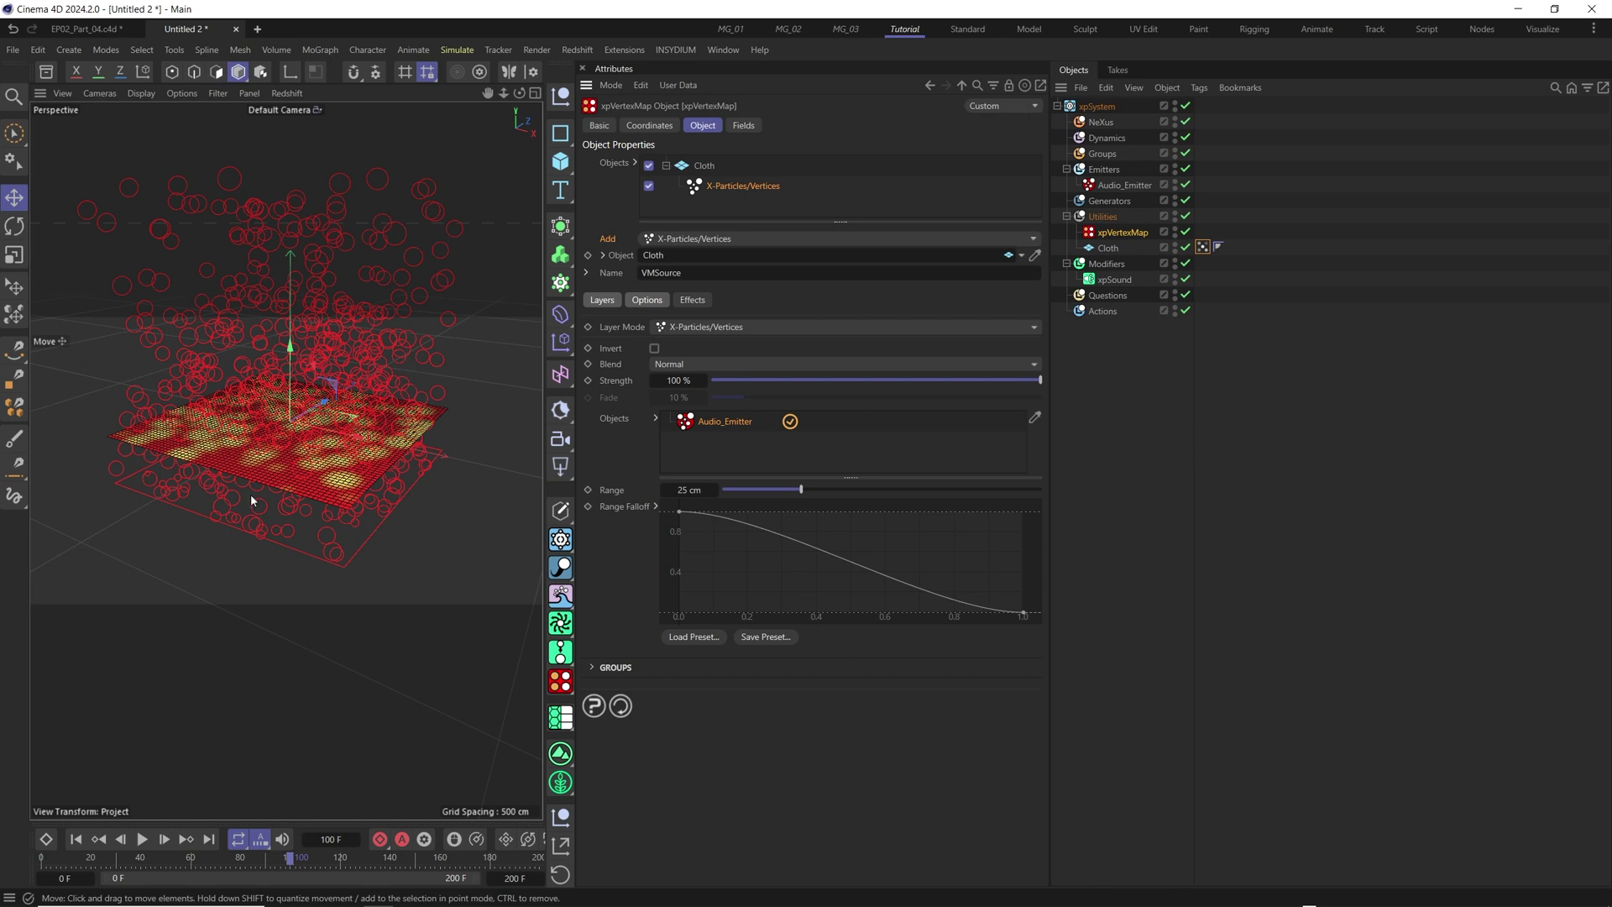
{"action": "key", "text": "F8"}
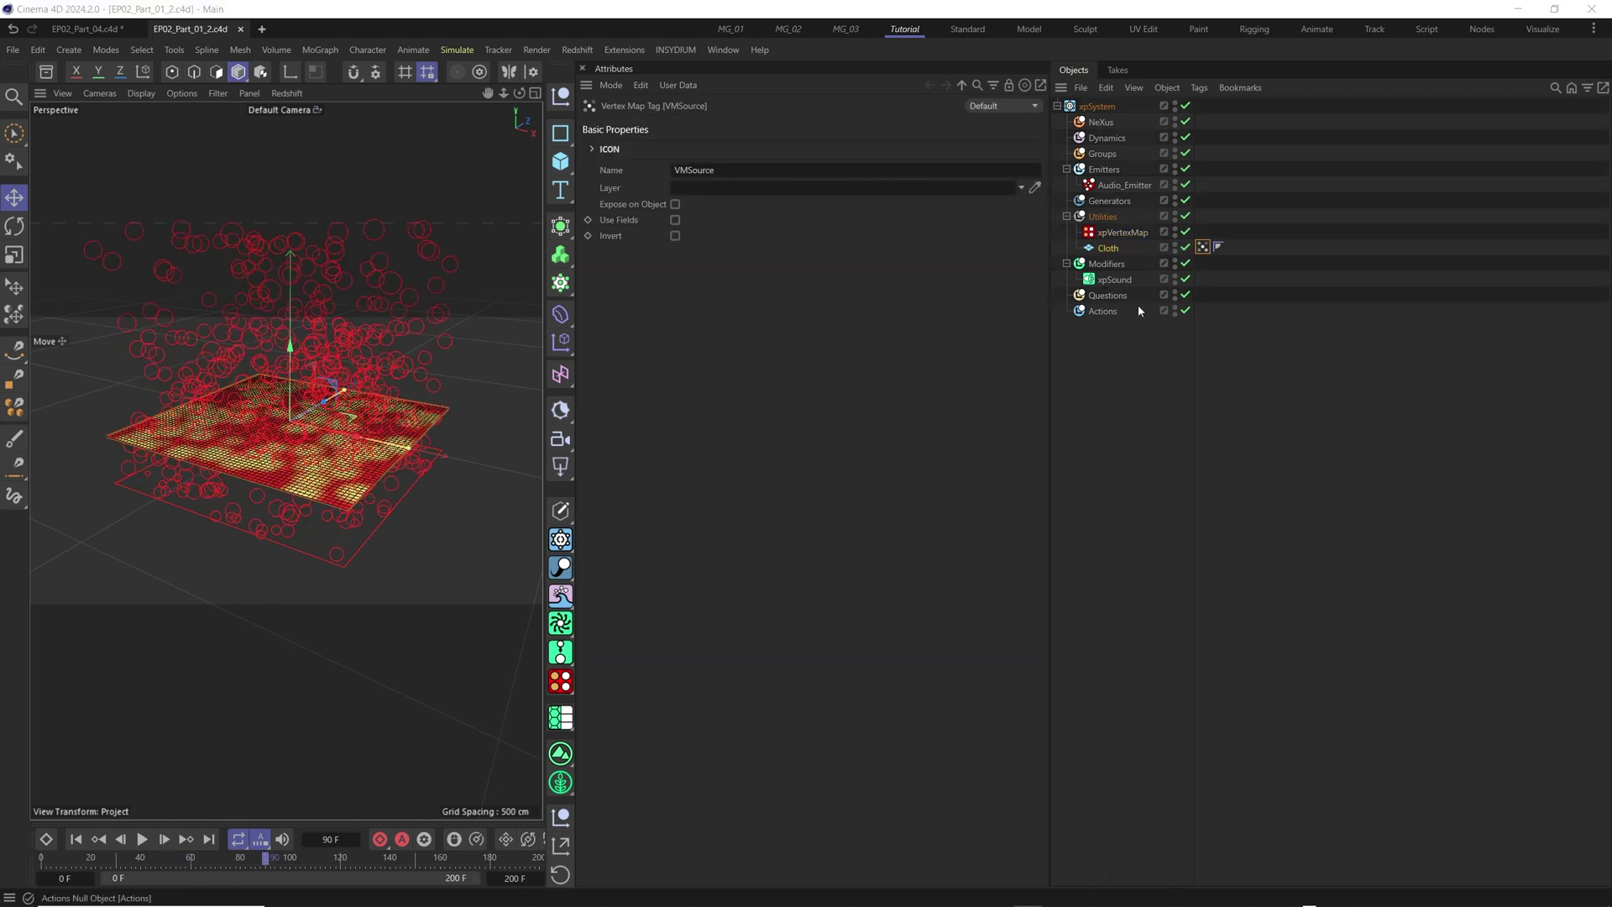
- Add an INSYDIUM xpDynamics tag to the Cloth plane
{"action": "left_click", "coordinate": [1110, 251]}
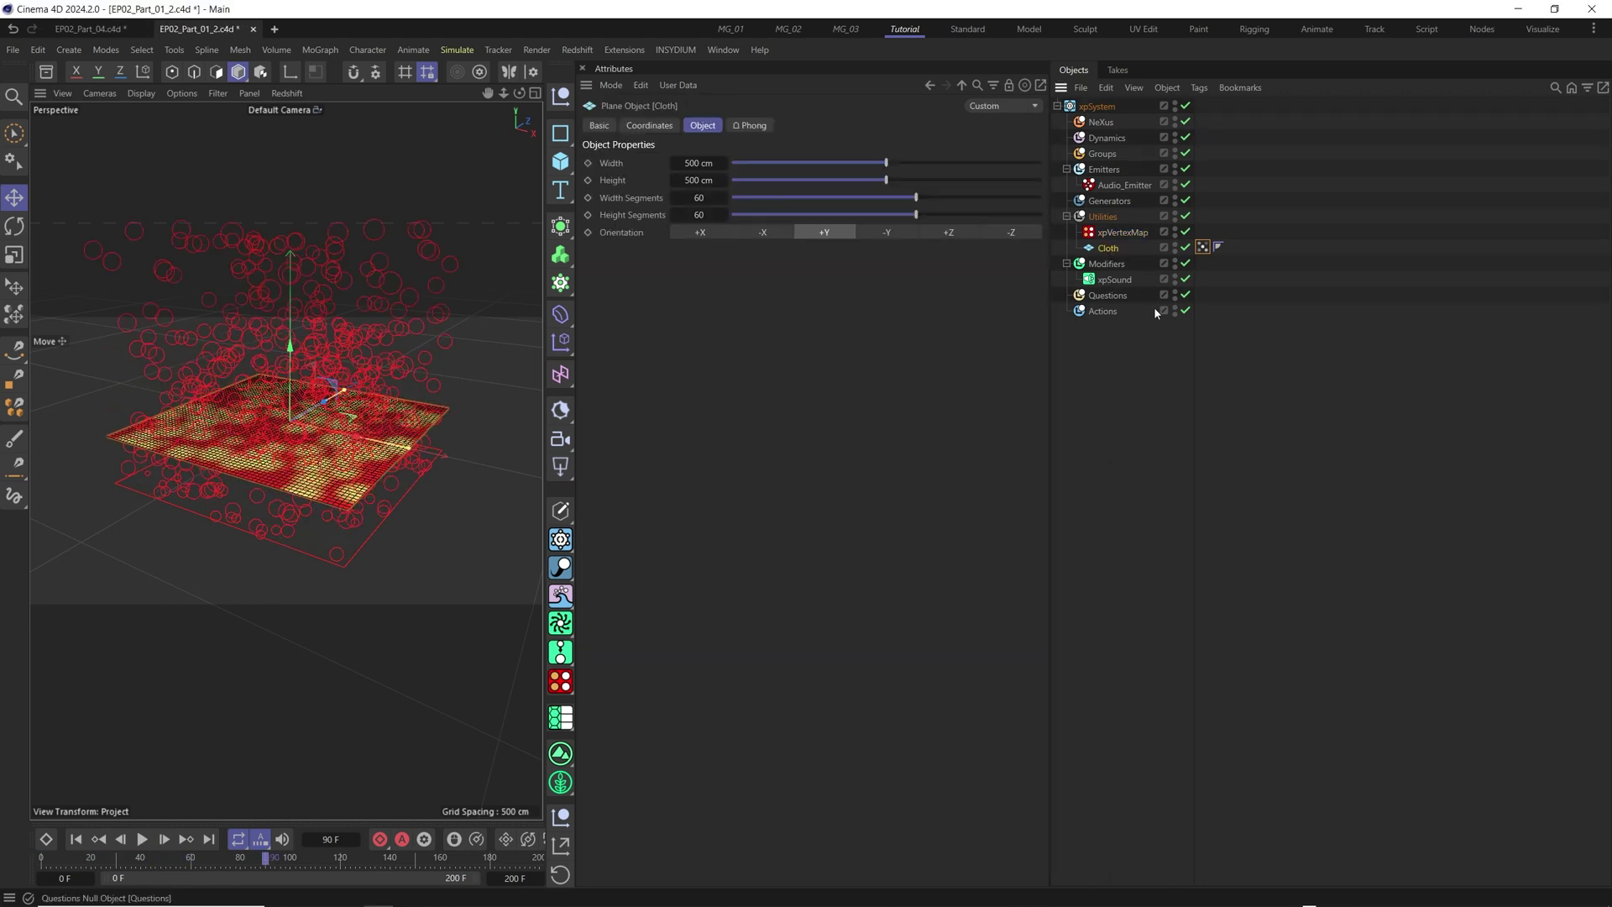
{"action": "right_click", "coordinate": [1108, 251]}
{"action": "mouse_move", "coordinate": [1176, 335]}
{"action": "mouse_move", "coordinate": [1388, 340]}
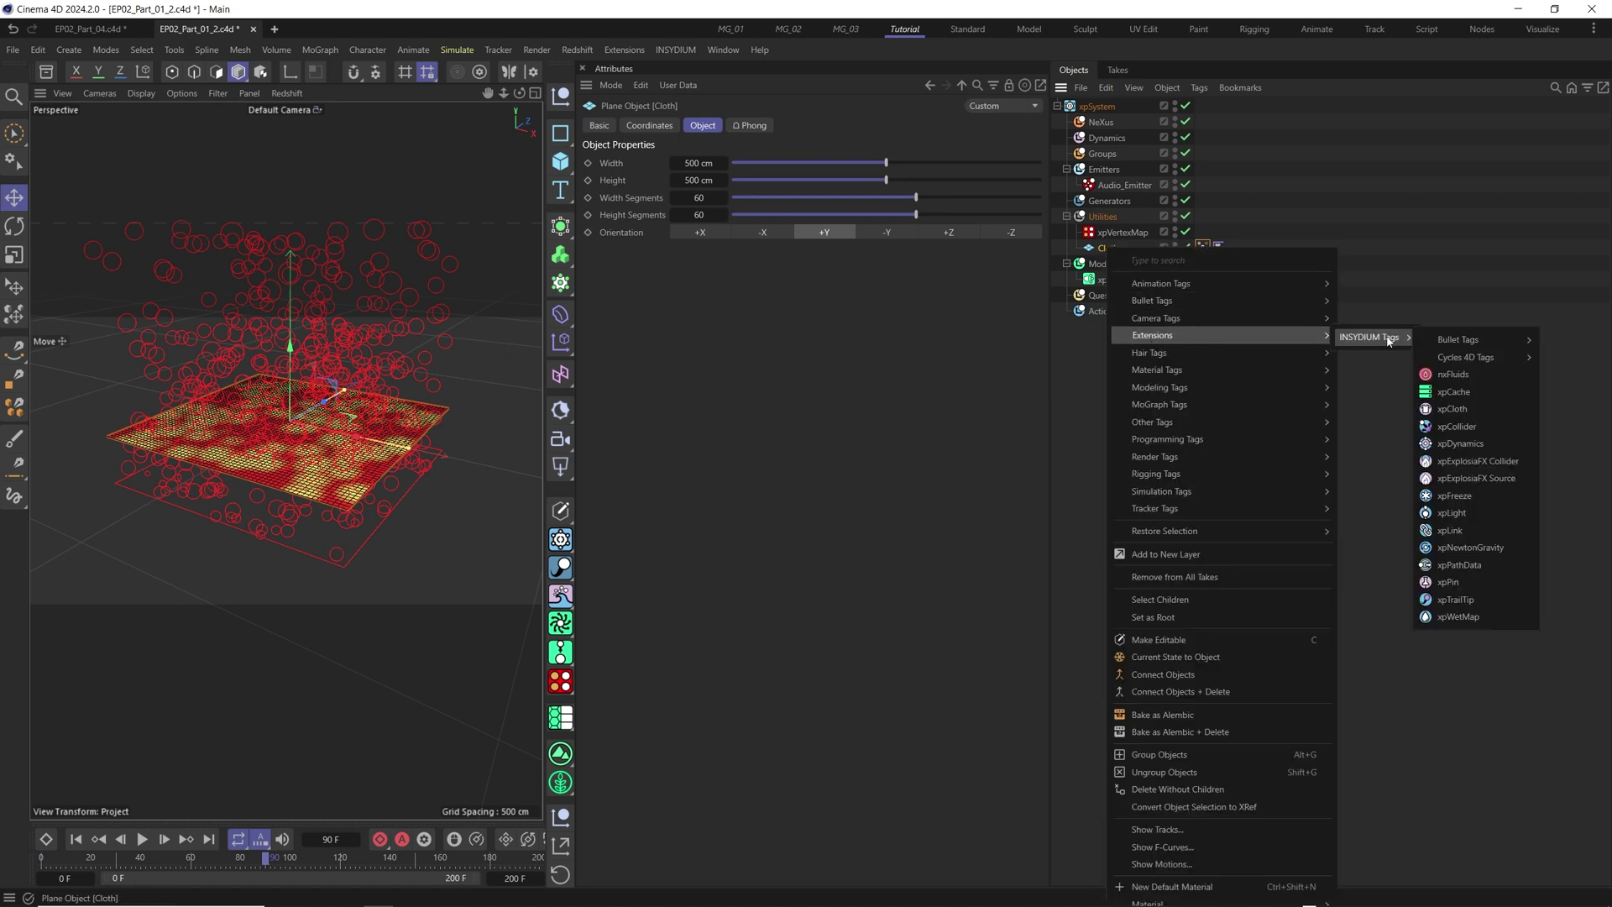
{"action": "left_click", "coordinate": [1464, 451]}
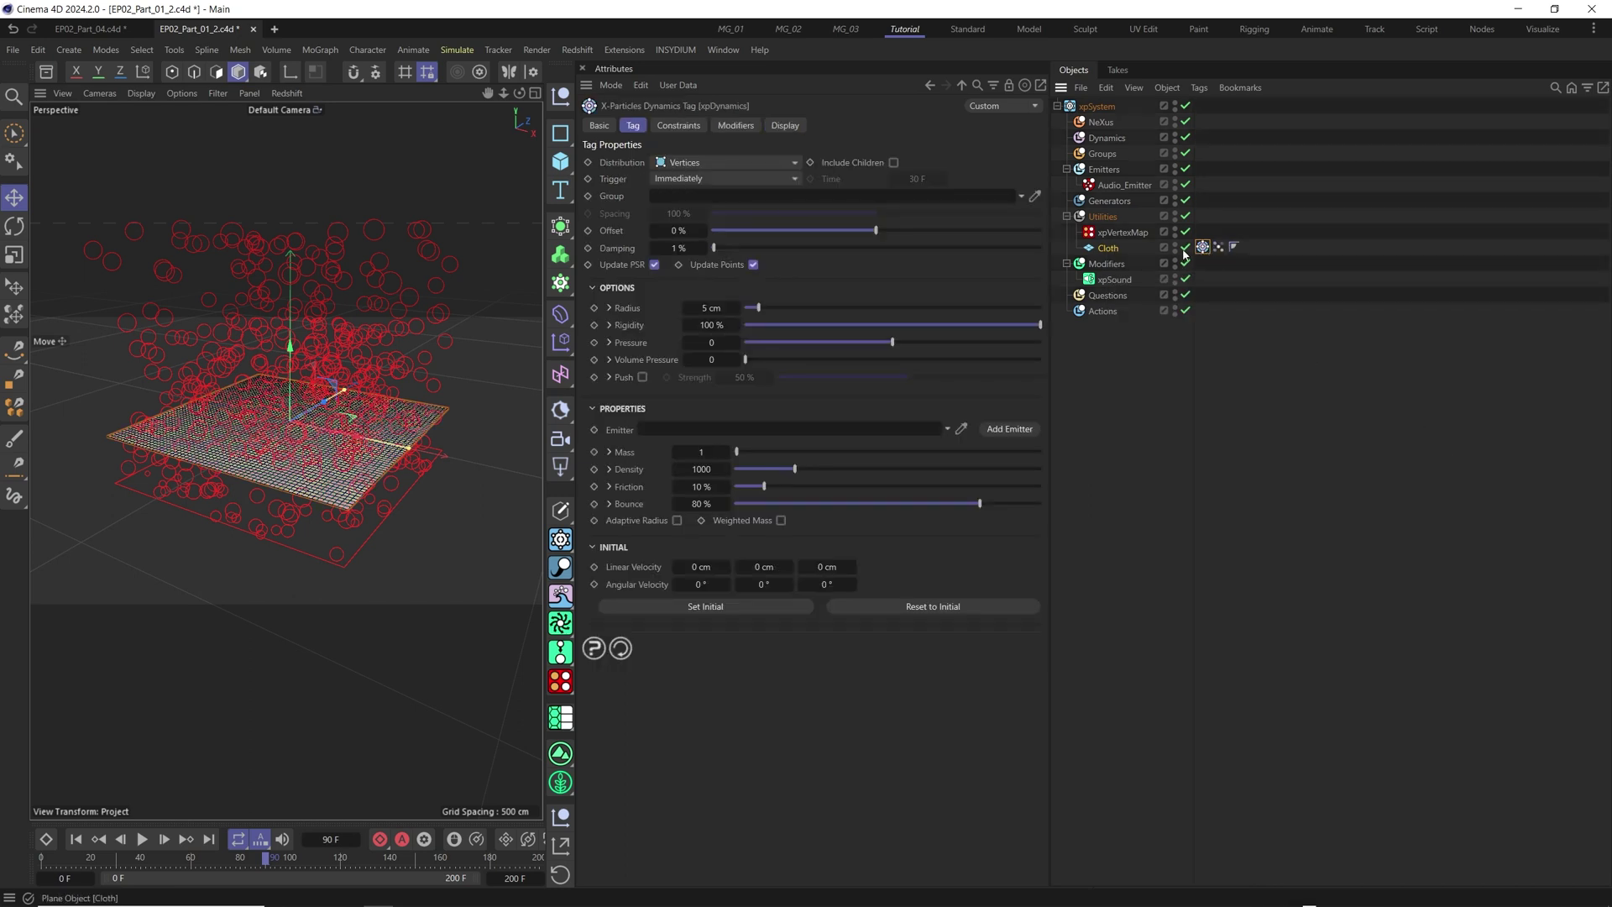
- Set the xpDynamics tag's Rigidity to 1% and its Distribution to Vertices
{"action": "left_click", "coordinate": [723, 326]}
{"action": "type", "text": "1"}
{"action": "key", "text": "Return"}
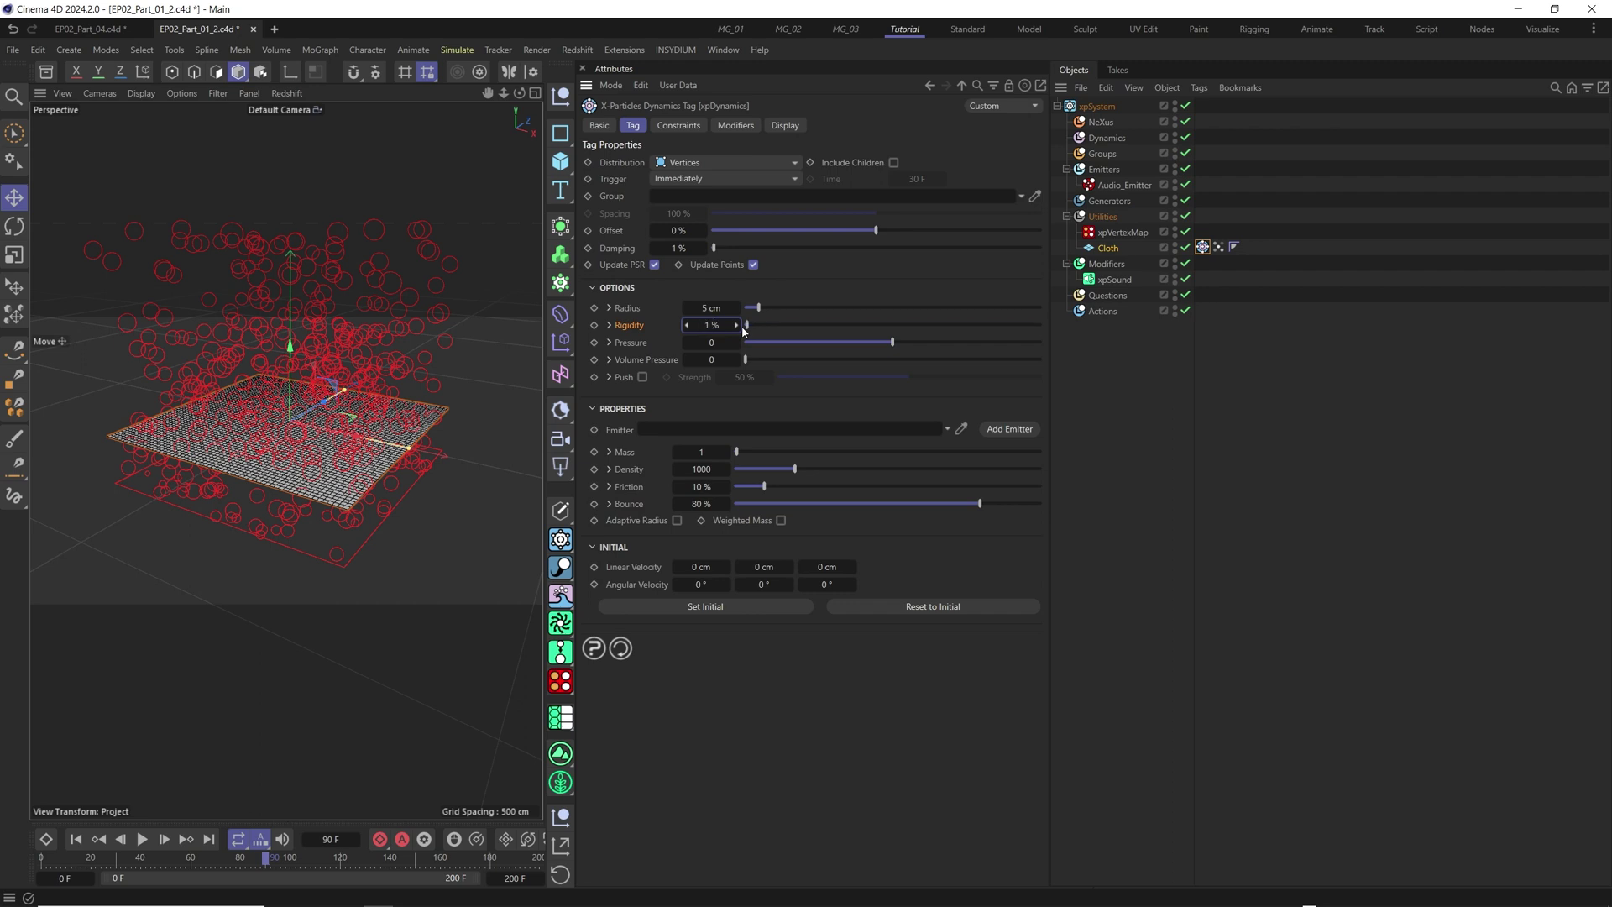
{"action": "left_click", "coordinate": [724, 162]}
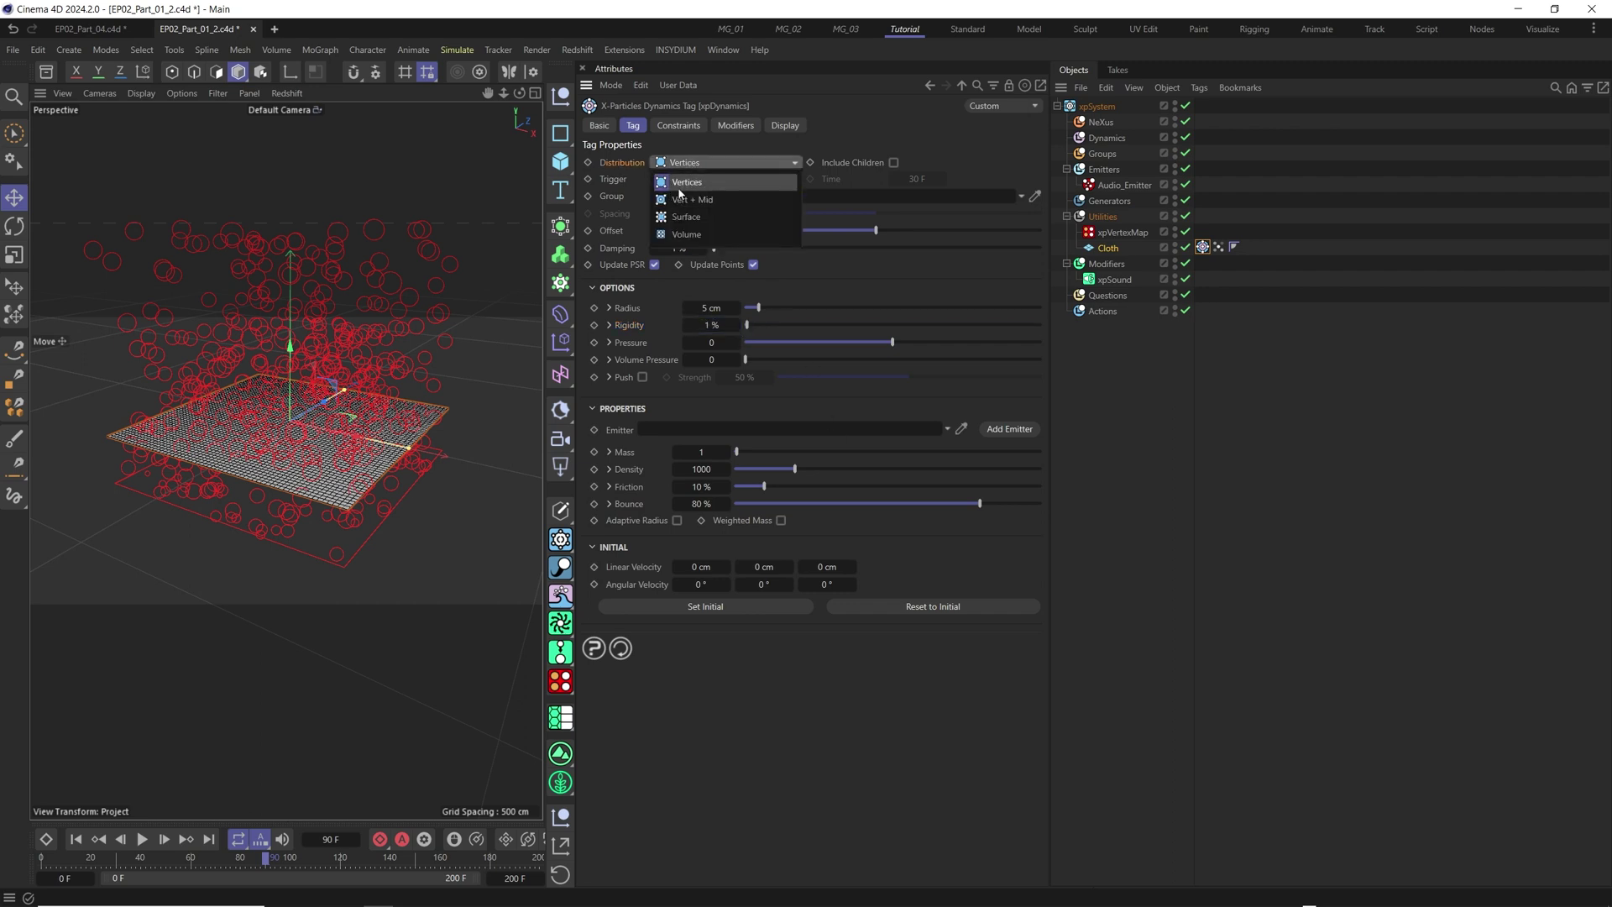
{"action": "left_click", "coordinate": [702, 182]}
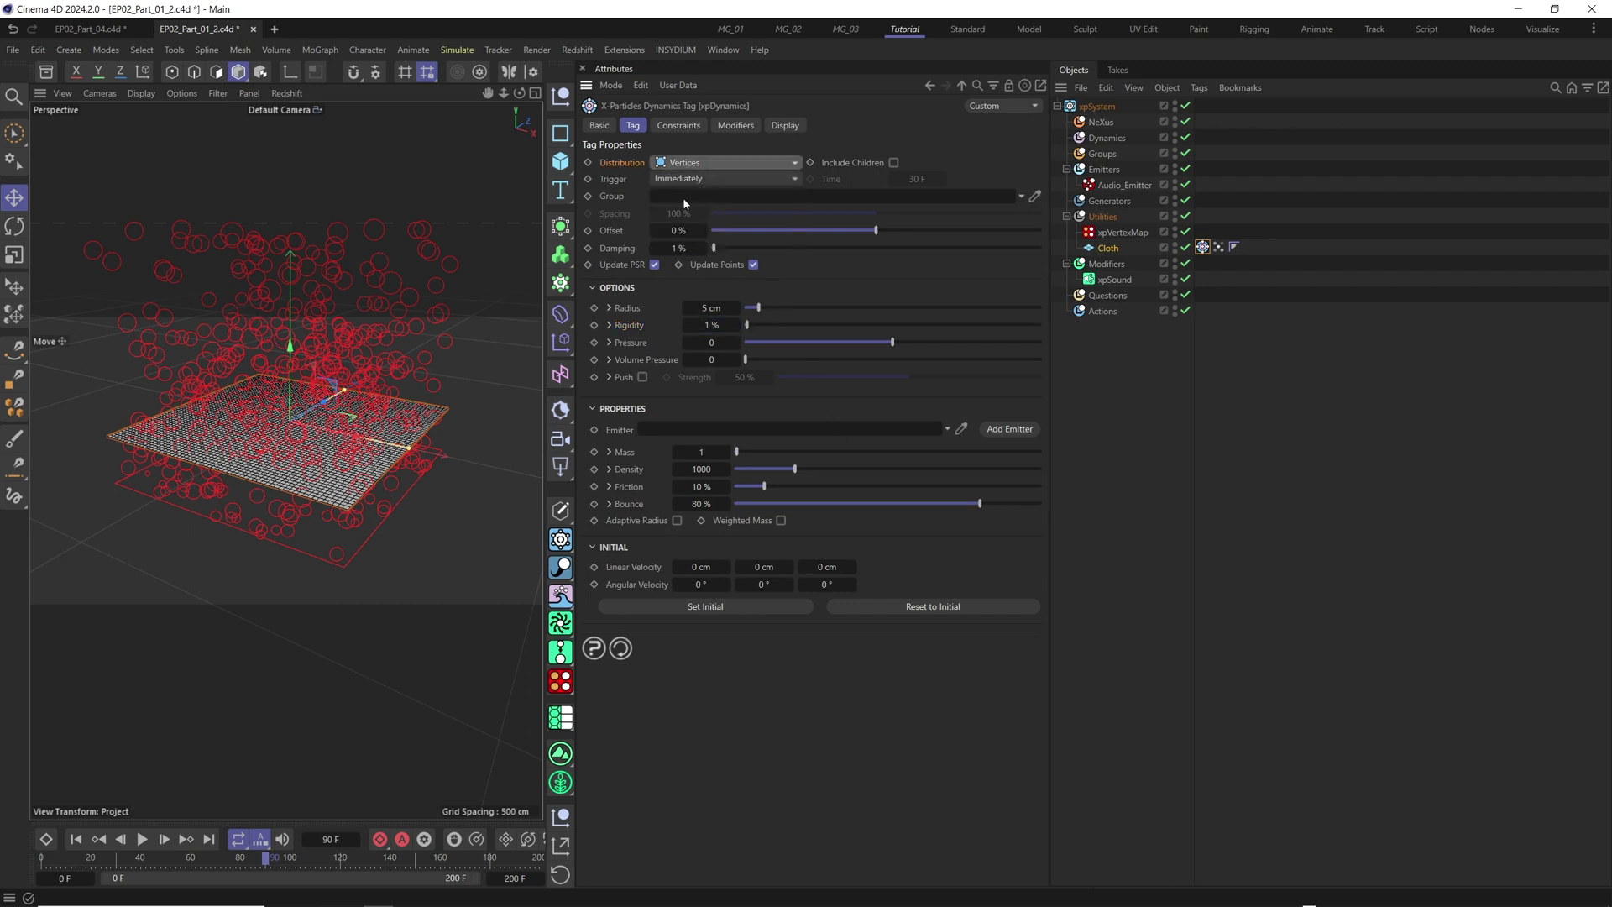
- Enable Structure Constraints on the xpDynamics tag and return to its main tag properties
{"action": "left_click", "coordinate": [672, 126]}
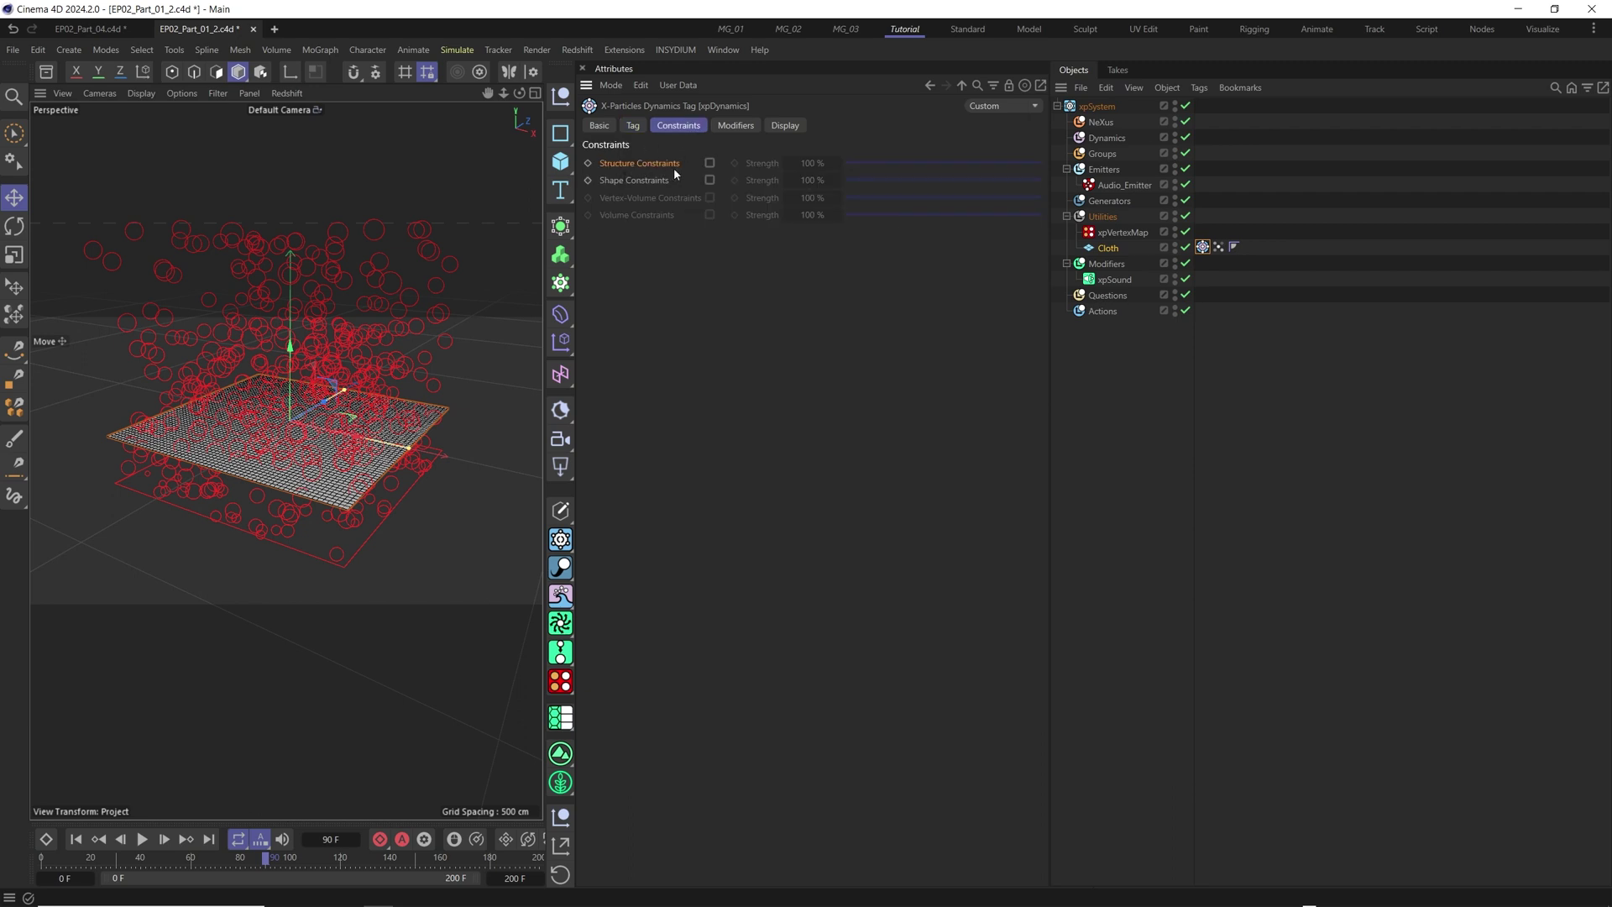
{"action": "left_click", "coordinate": [711, 164]}
{"action": "left_click", "coordinate": [634, 126]}
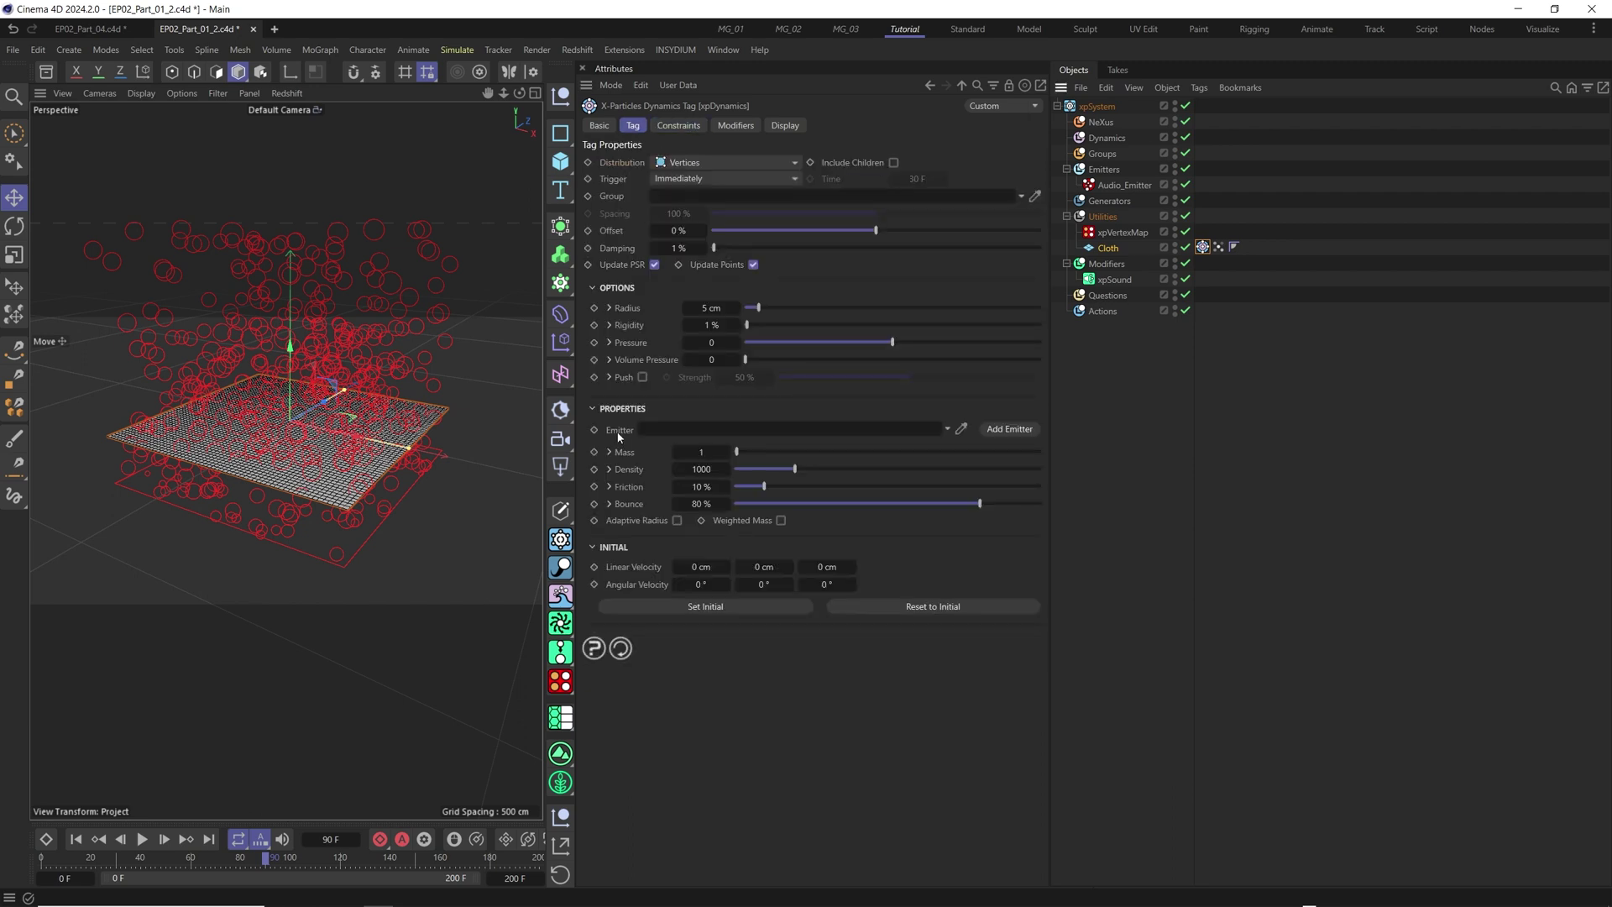
- Add a new emitter to the Cloth's xpDynamics tag and rename it Surface_Emitter
{"action": "left_click", "coordinate": [1016, 430]}
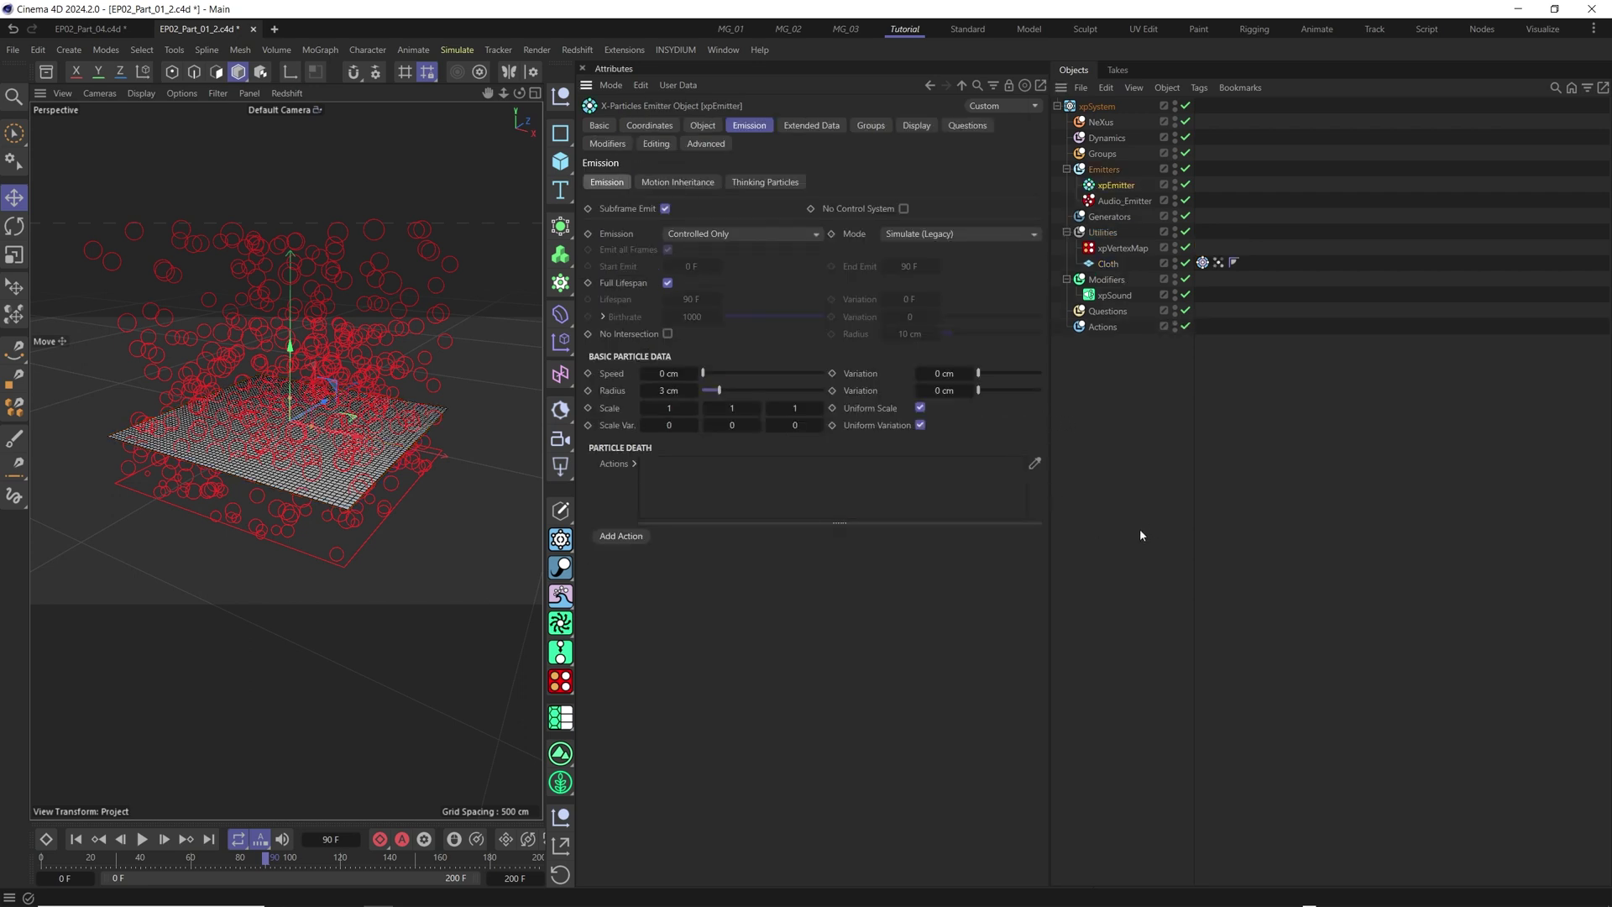
{"action": "double_click", "coordinate": [1116, 185]}
{"action": "type", "text": "Surface_Emitter"}
{"action": "key", "text": "Return"}
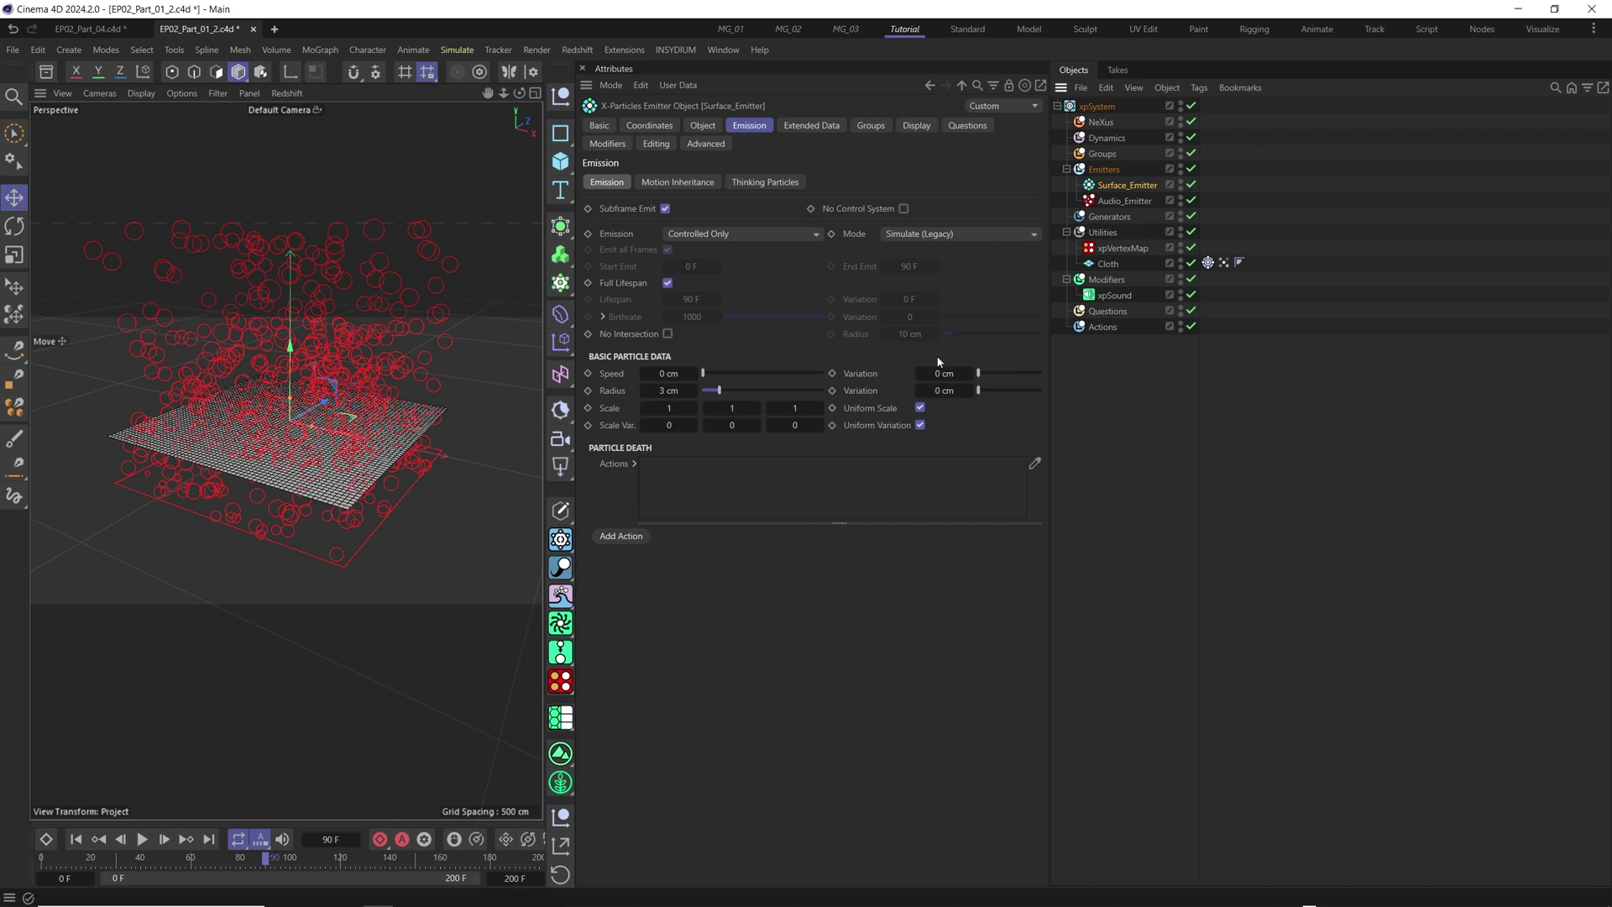
- Add an xpSoundDisplacement motion modifier to the Modifiers folder
{"action": "left_click", "coordinate": [1128, 284]}
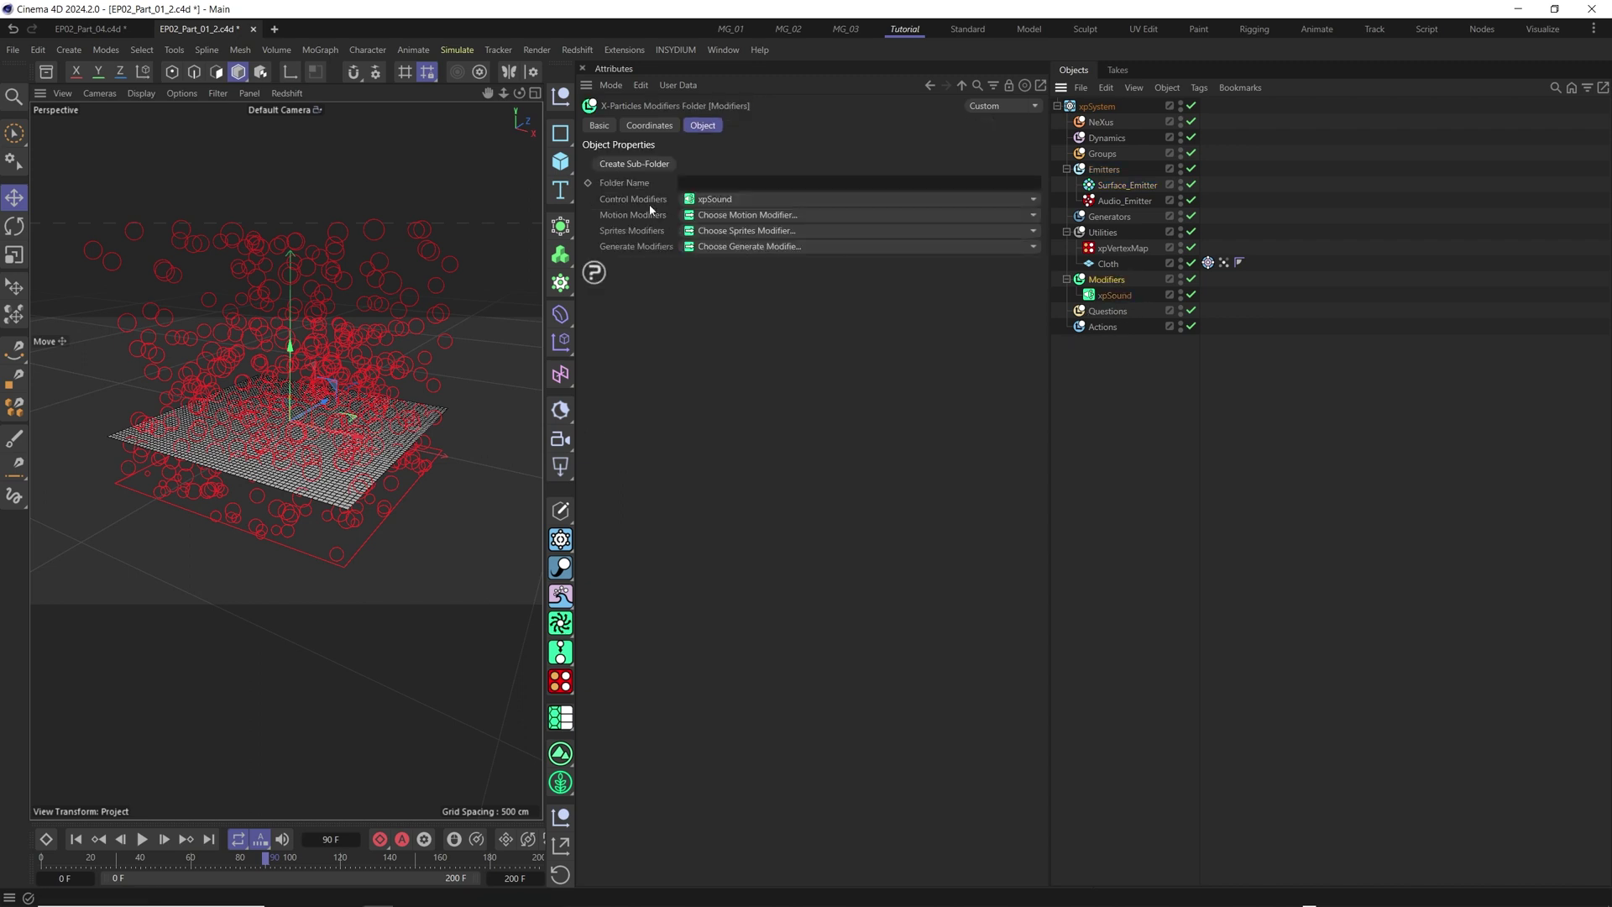
{"action": "left_click", "coordinate": [1035, 215]}
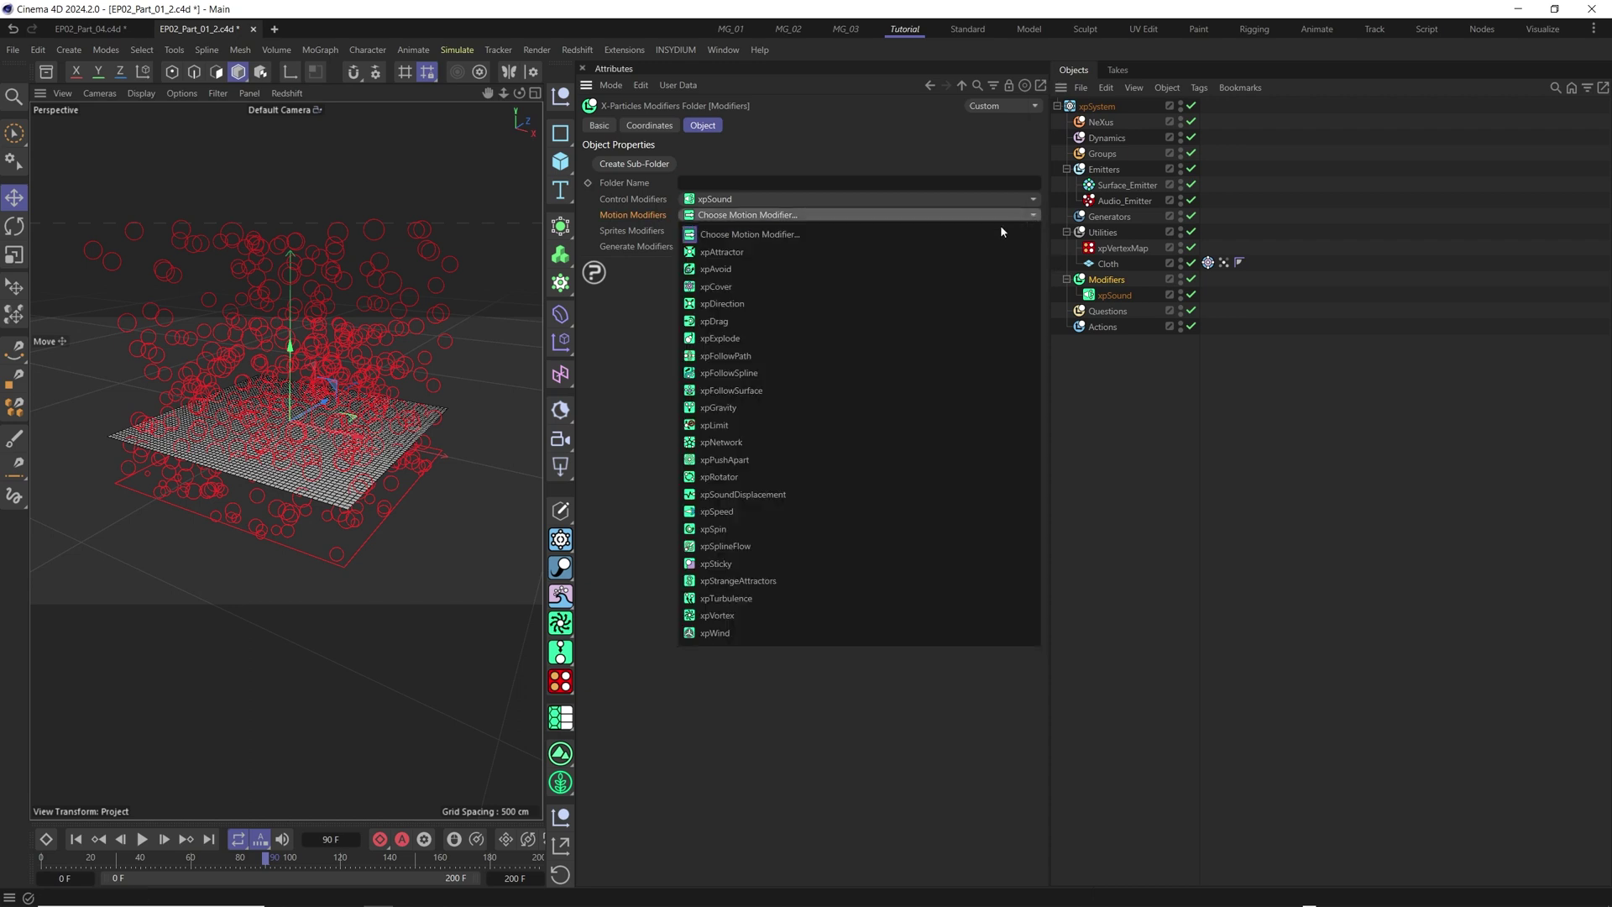
{"action": "left_click", "coordinate": [780, 497]}
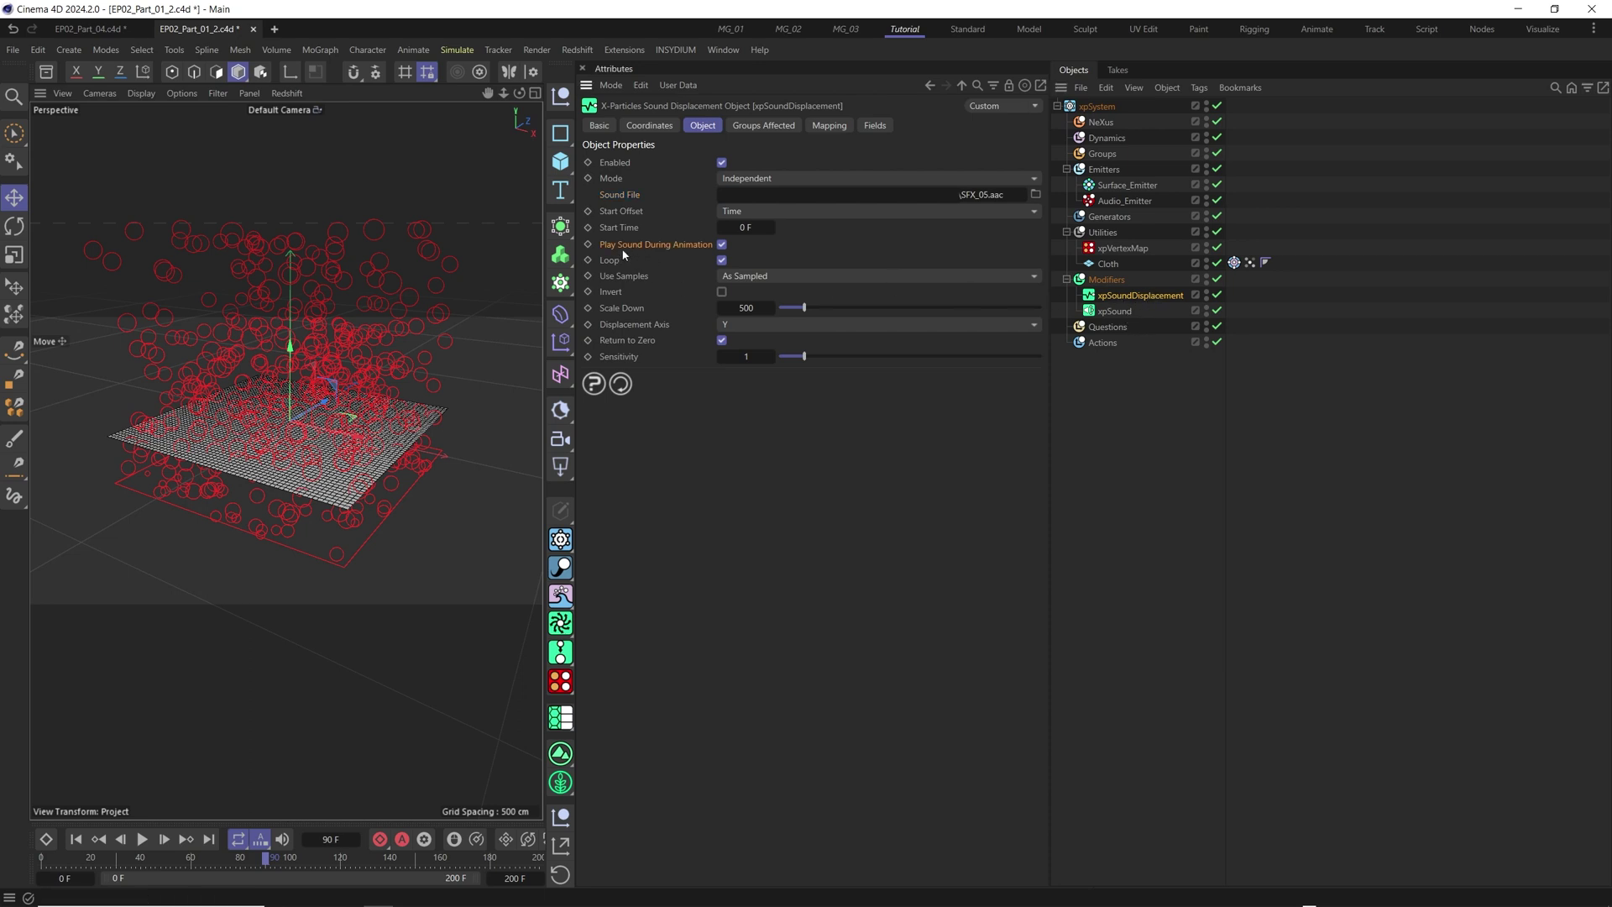
- Disable Play Sound During Animation and Loop on xpSoundDisplacement, and set its Sensitivity to 1.5
{"action": "left_click", "coordinate": [722, 246]}
{"action": "left_click", "coordinate": [722, 262]}
{"action": "left_click", "coordinate": [735, 360]}
{"action": "type", "text": "1.5"}
{"action": "key", "text": "Return"}
{"action": "left_click", "coordinate": [283, 840]}
- Add a MoGraph Sound effector to the Modifiers folder and load SFX_05.aac as its sound track
{"action": "left_click", "coordinate": [562, 343]}
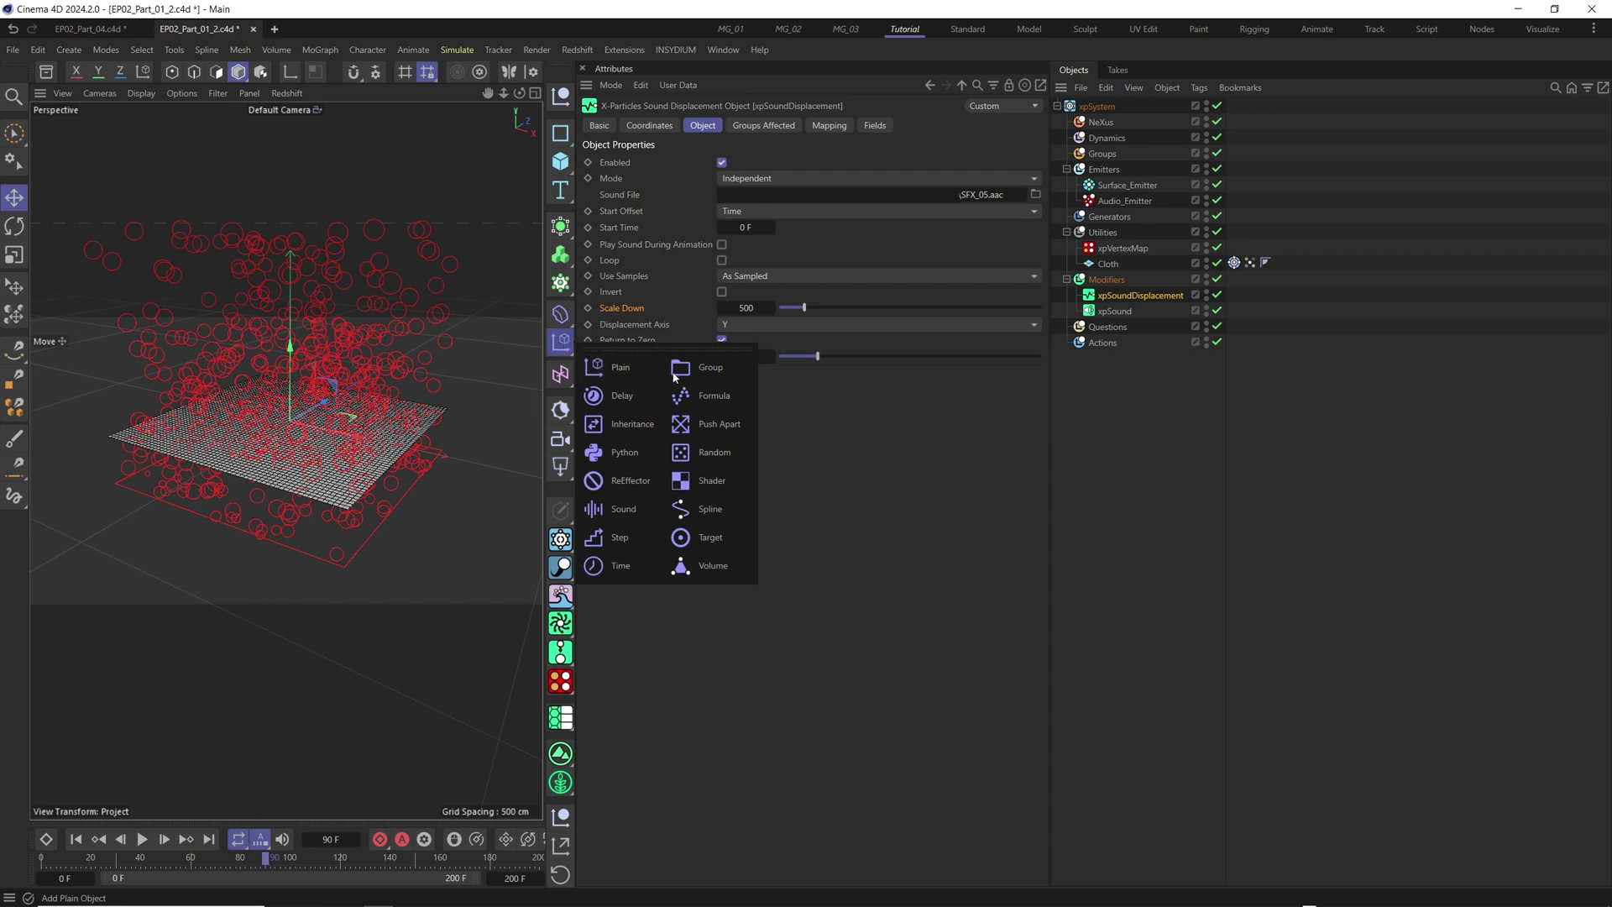
{"action": "left_click", "coordinate": [621, 510]}
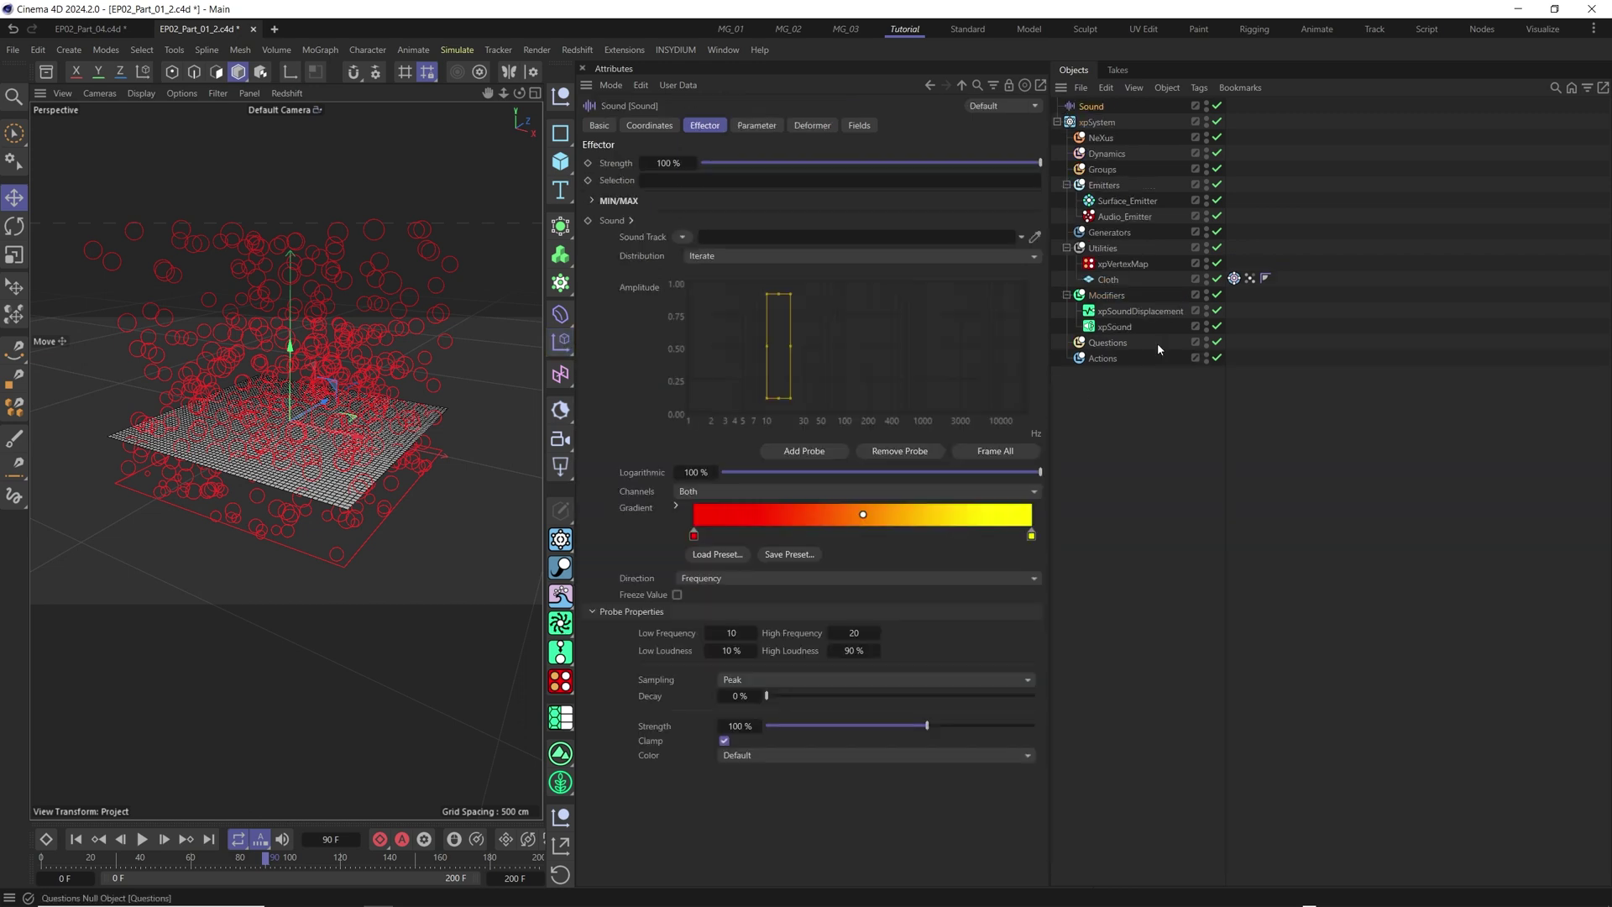
{"action": "left_click_drag", "start_coordinate": [1098, 106], "coordinate": [1163, 297]}
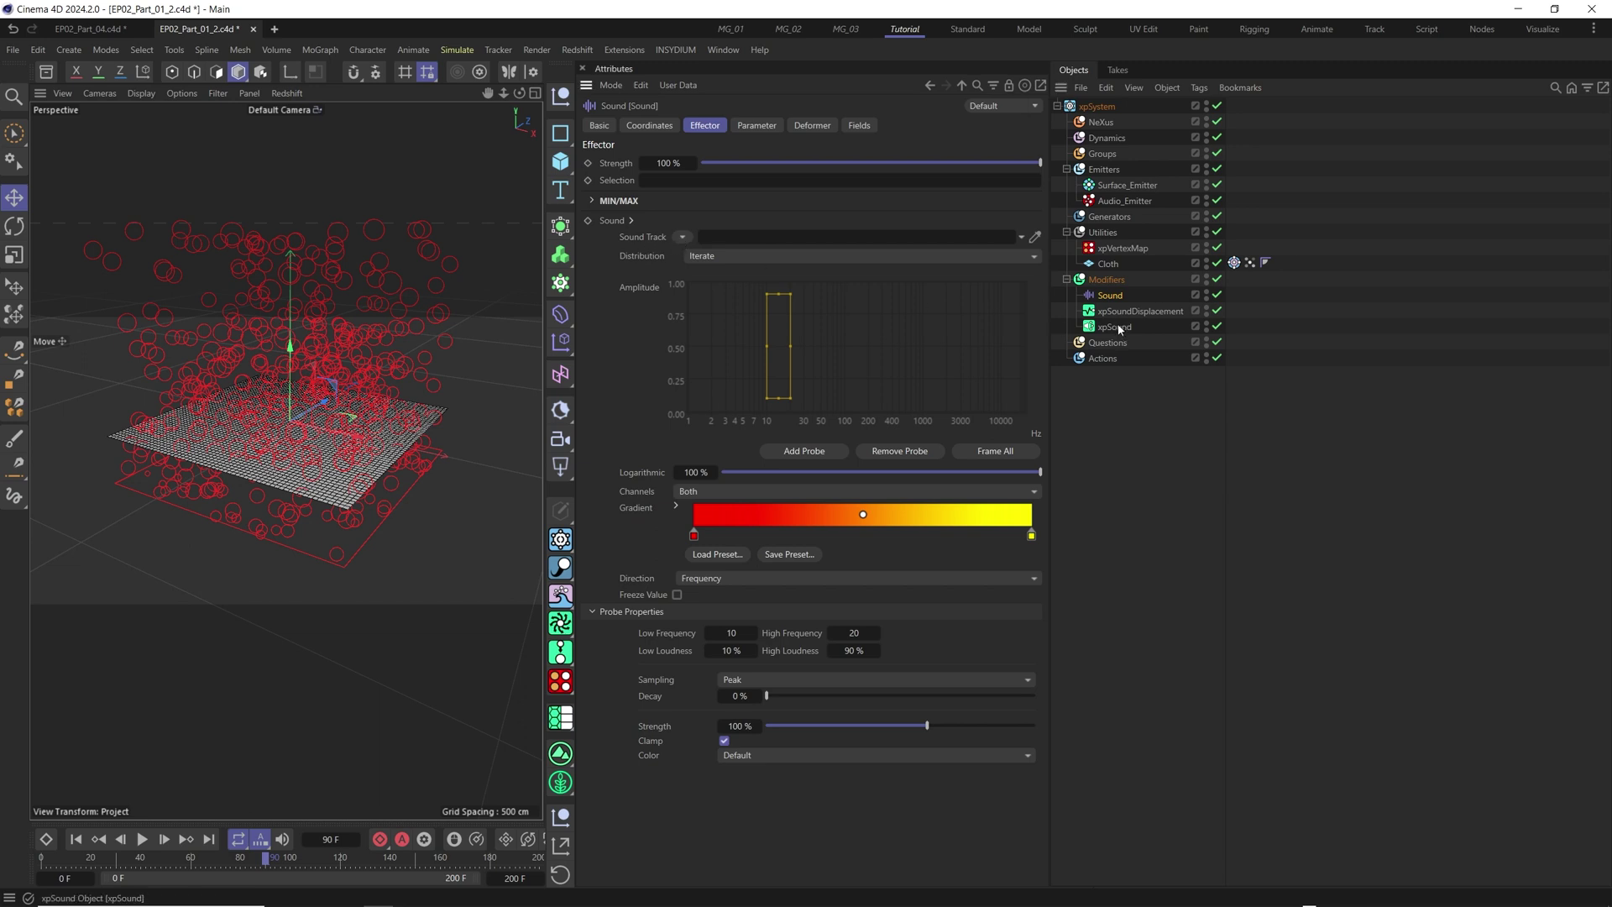
{"action": "left_click", "coordinate": [682, 237]}
{"action": "left_click", "coordinate": [710, 255]}
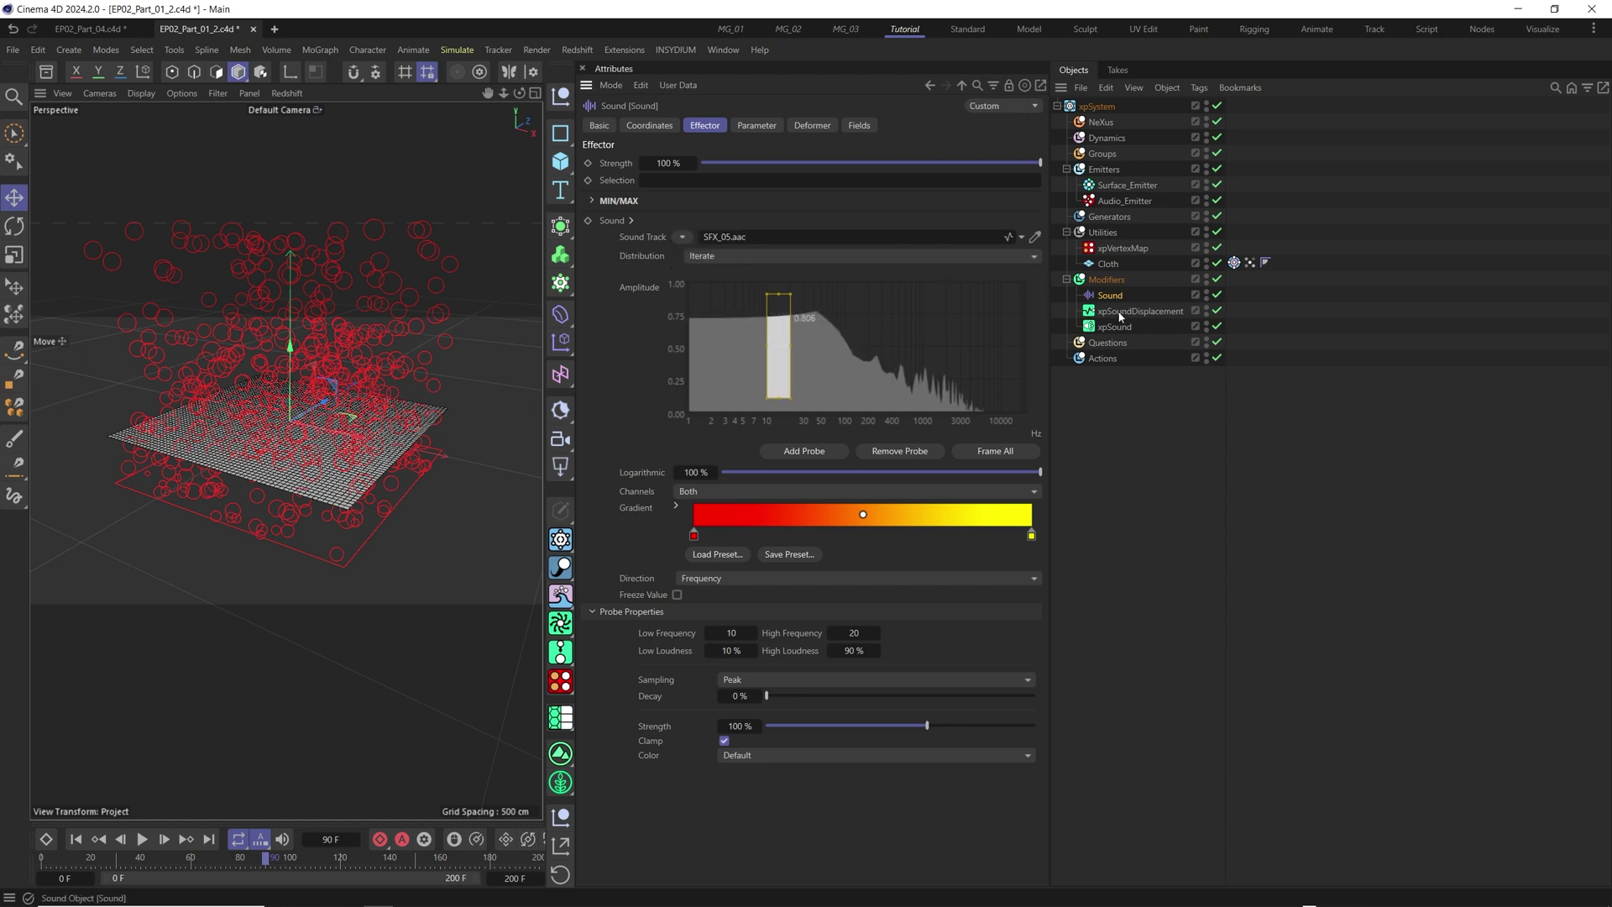
- Play the simulation from the first frame with the Sound effector's amplitude graph shown, and rewind it
{"action": "left_click", "coordinate": [1122, 311]}
{"action": "key", "text": "Up"}
{"action": "left_click", "coordinate": [76, 839]}
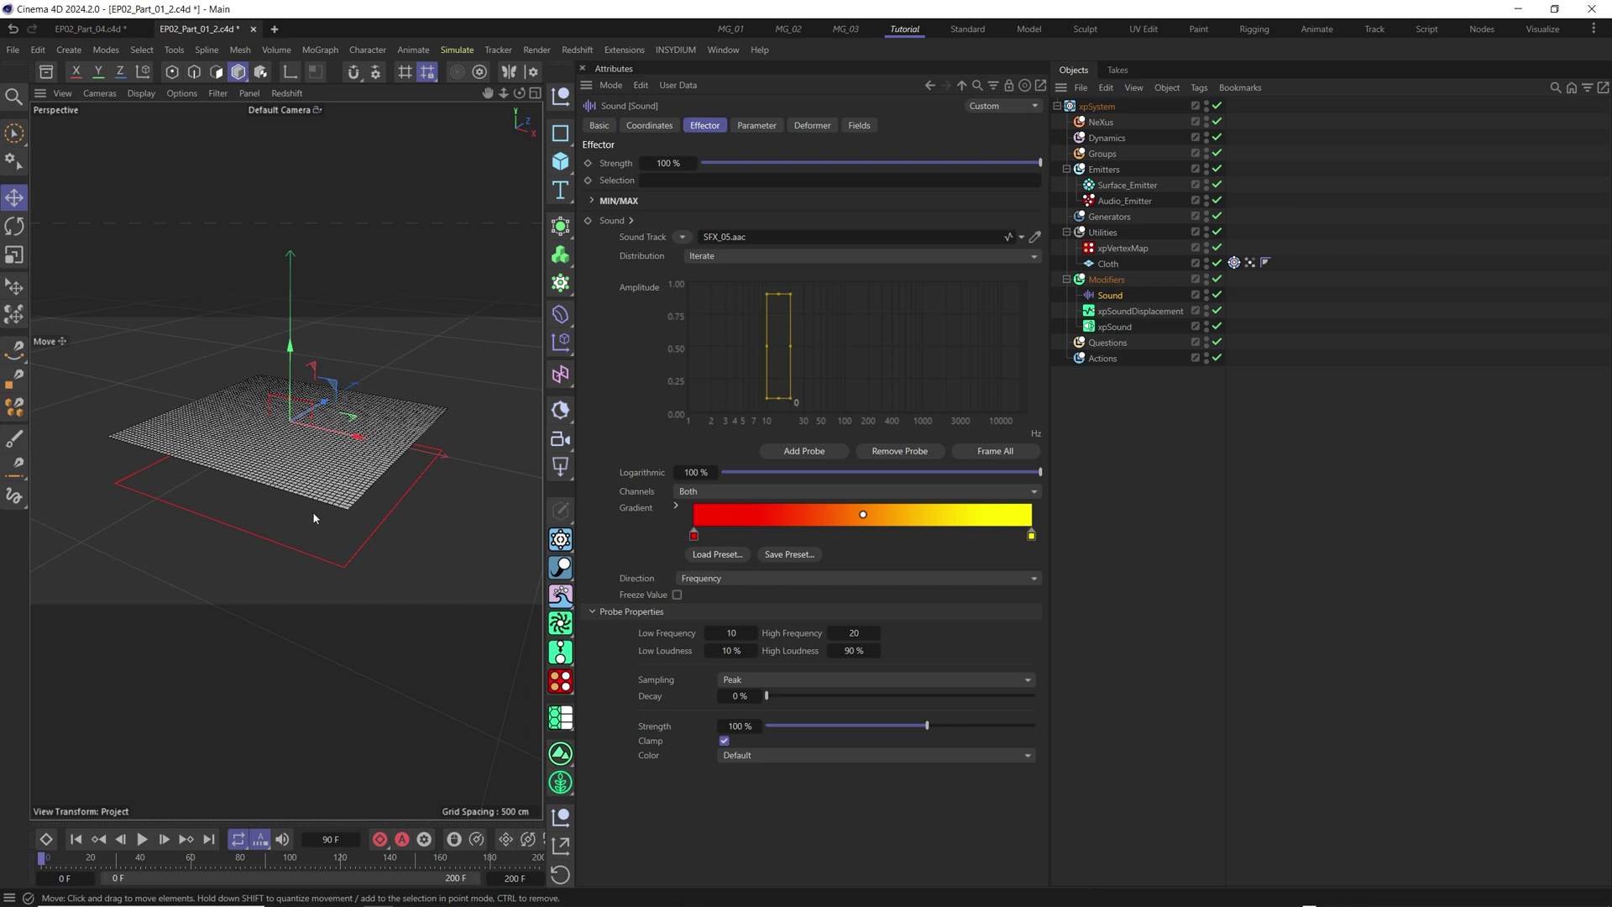
{"action": "left_click", "coordinate": [143, 839]}
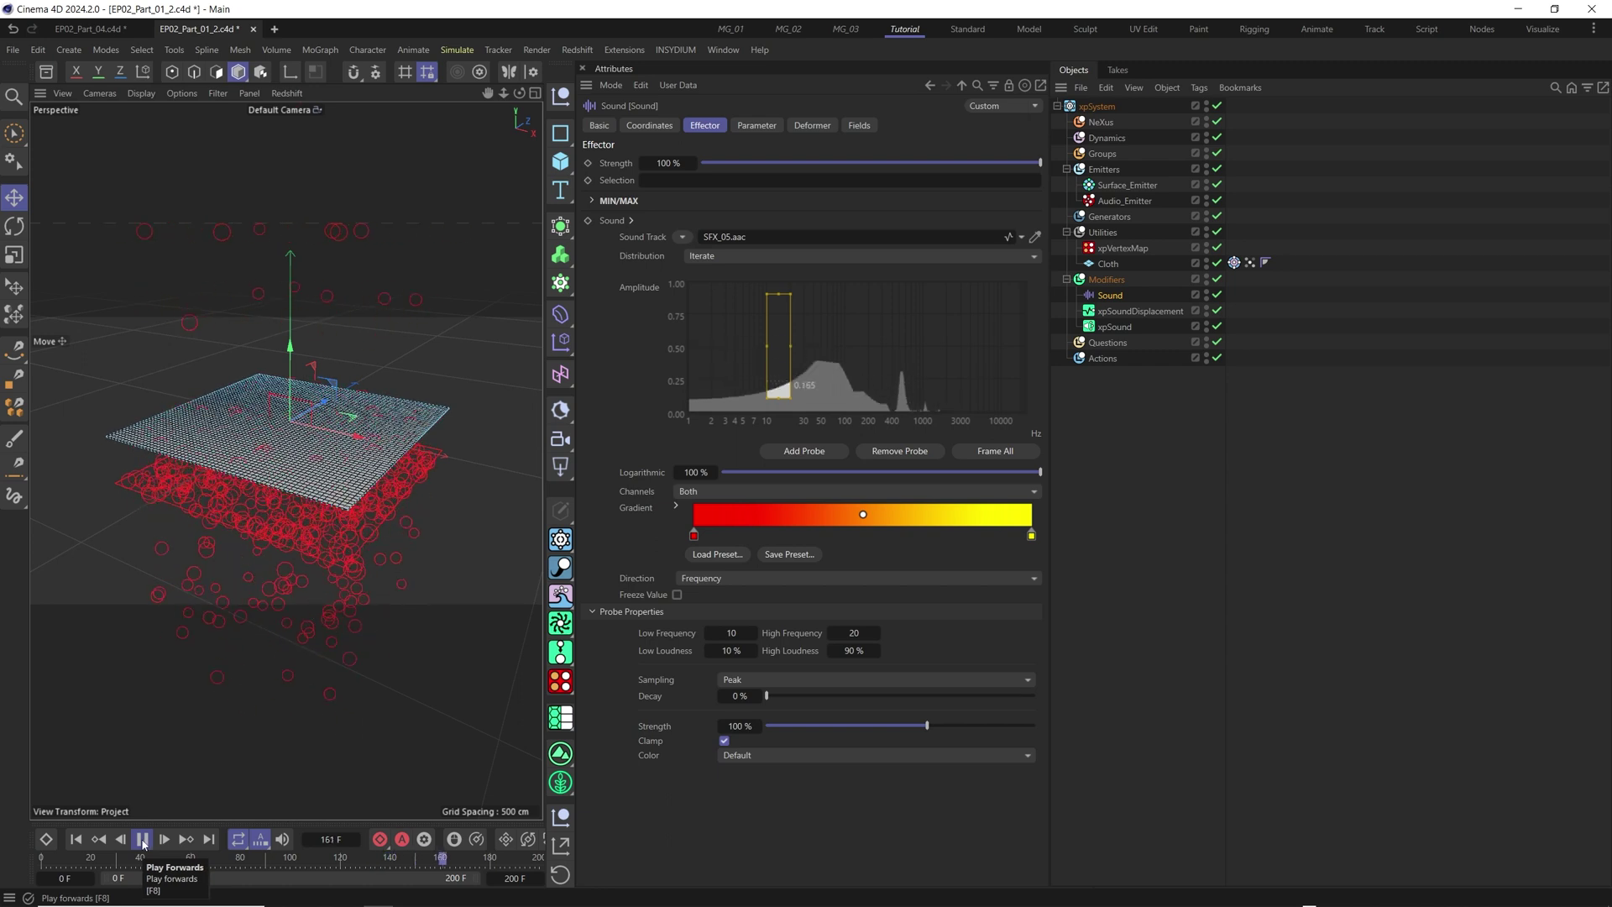
{"action": "left_click", "coordinate": [142, 839]}
{"action": "left_click", "coordinate": [76, 839]}
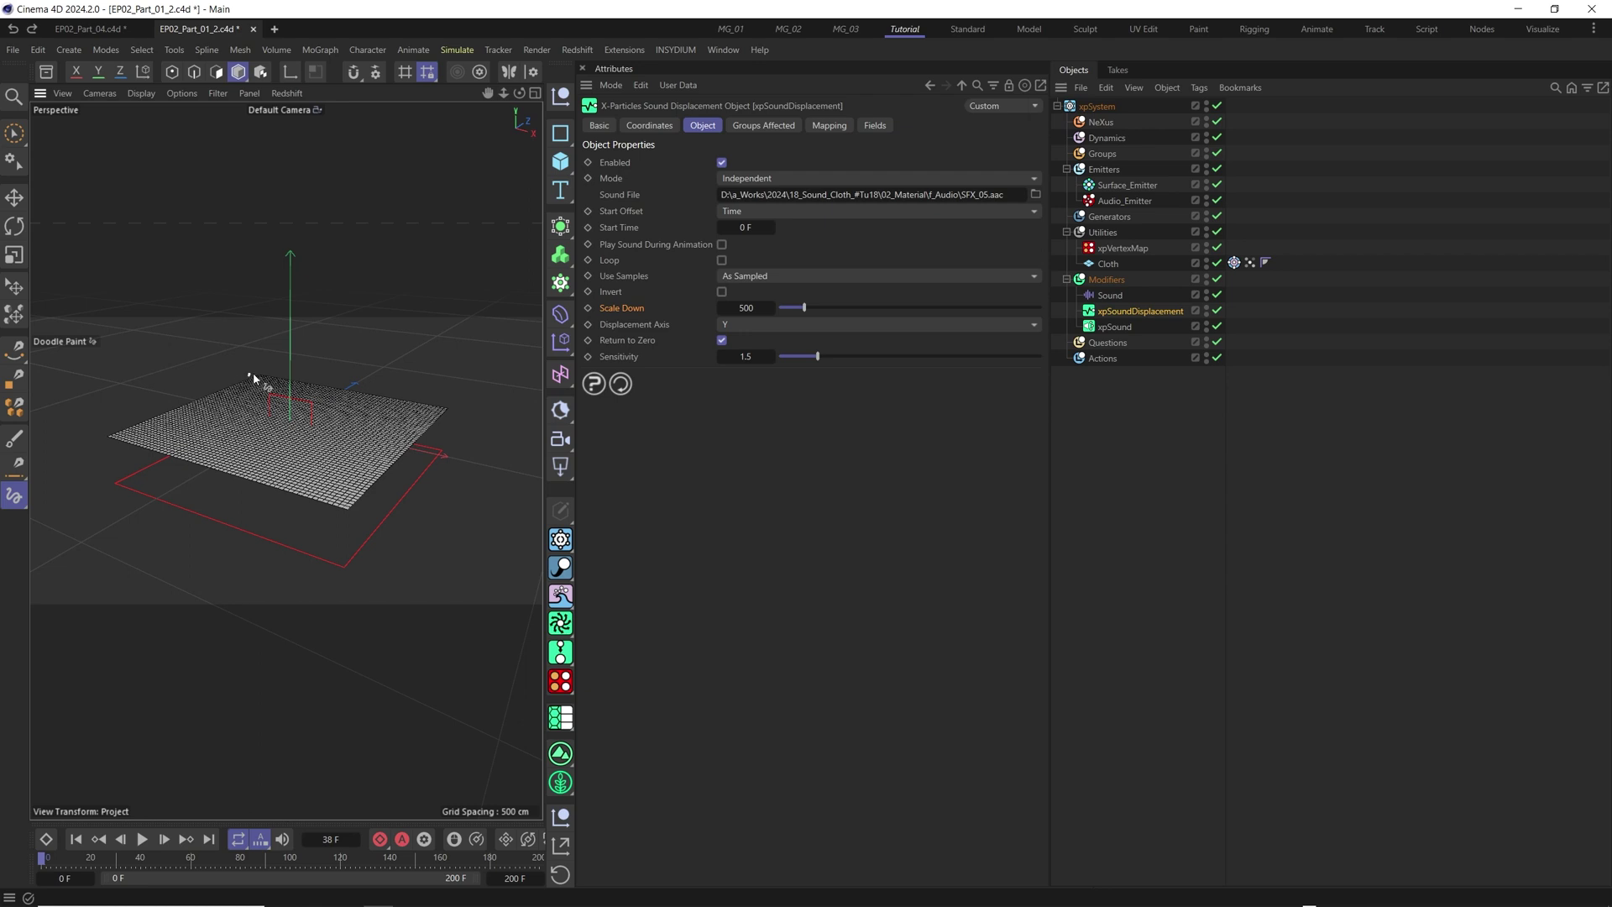
- Mark the edges of the cloth plane with doodle strokes and undo them
{"action": "mouse_move", "coordinate": [254, 371]}
{"action": "left_mouse_down"}
{"action": "mouse_move", "coordinate": [90, 443]}
{"action": "mouse_move", "coordinate": [407, 509]}
{"action": "left_mouse_up"}
{"action": "left_click_drag", "start_coordinate": [236, 363], "coordinate": [497, 405]}
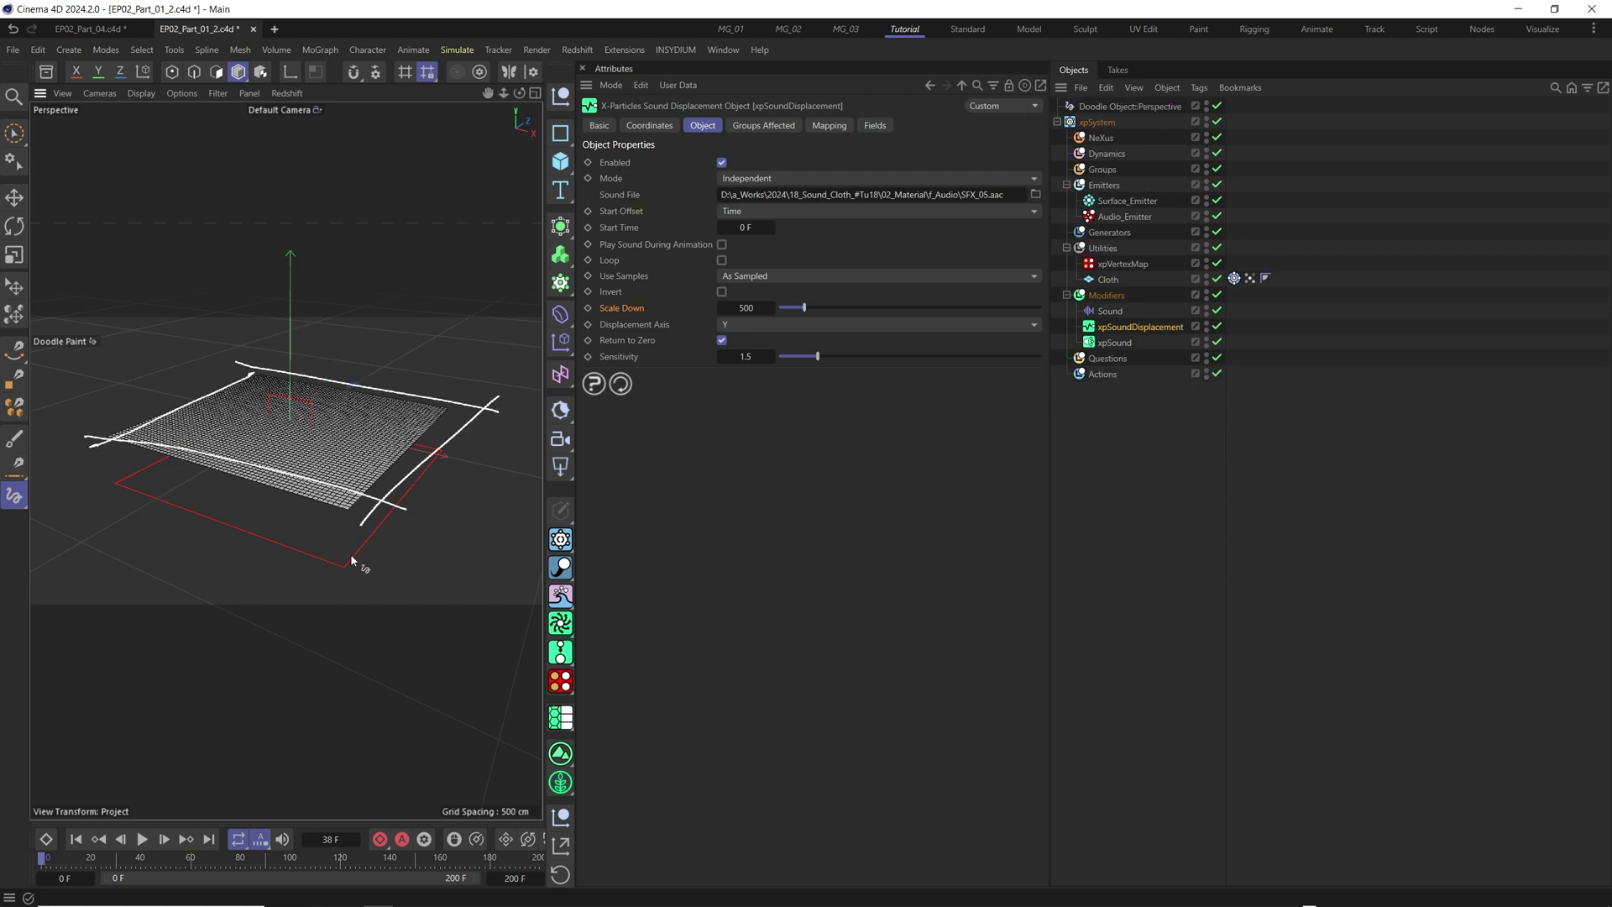
{"action": "key", "text": "ctrl+z"}
{"action": "key", "text": "ctrl+z"}
{"action": "key", "text": "ctrl+z"}
{"action": "key", "text": "ctrl+z"}
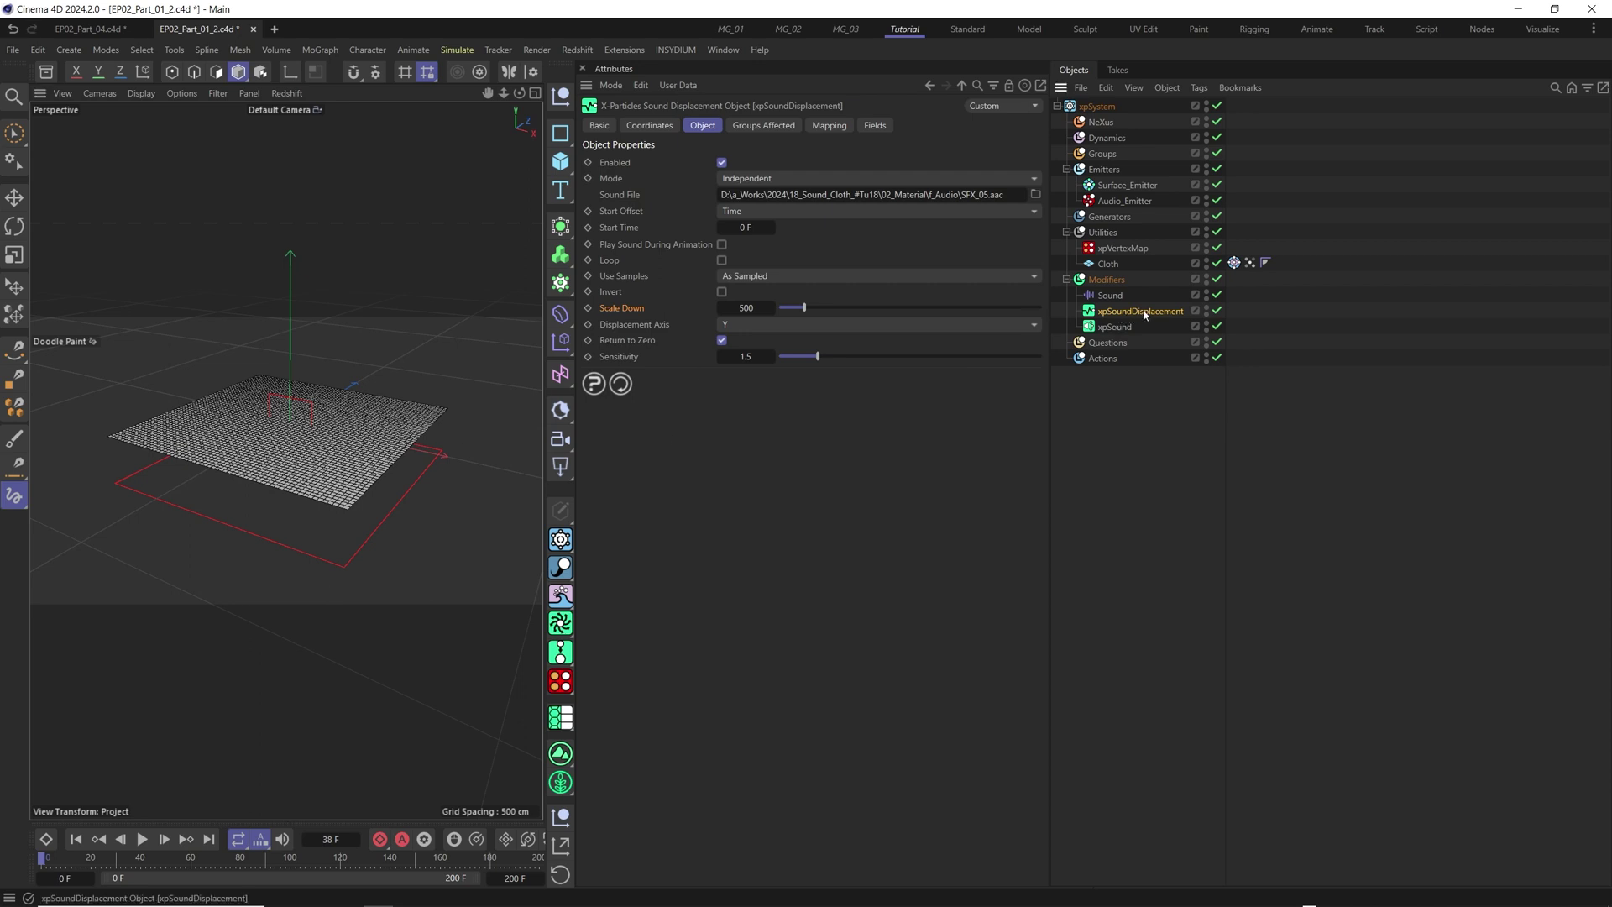
- Add the Cloth's VMSource vertex map as a field on xpSoundDisplacement
{"action": "left_click", "coordinate": [873, 126]}
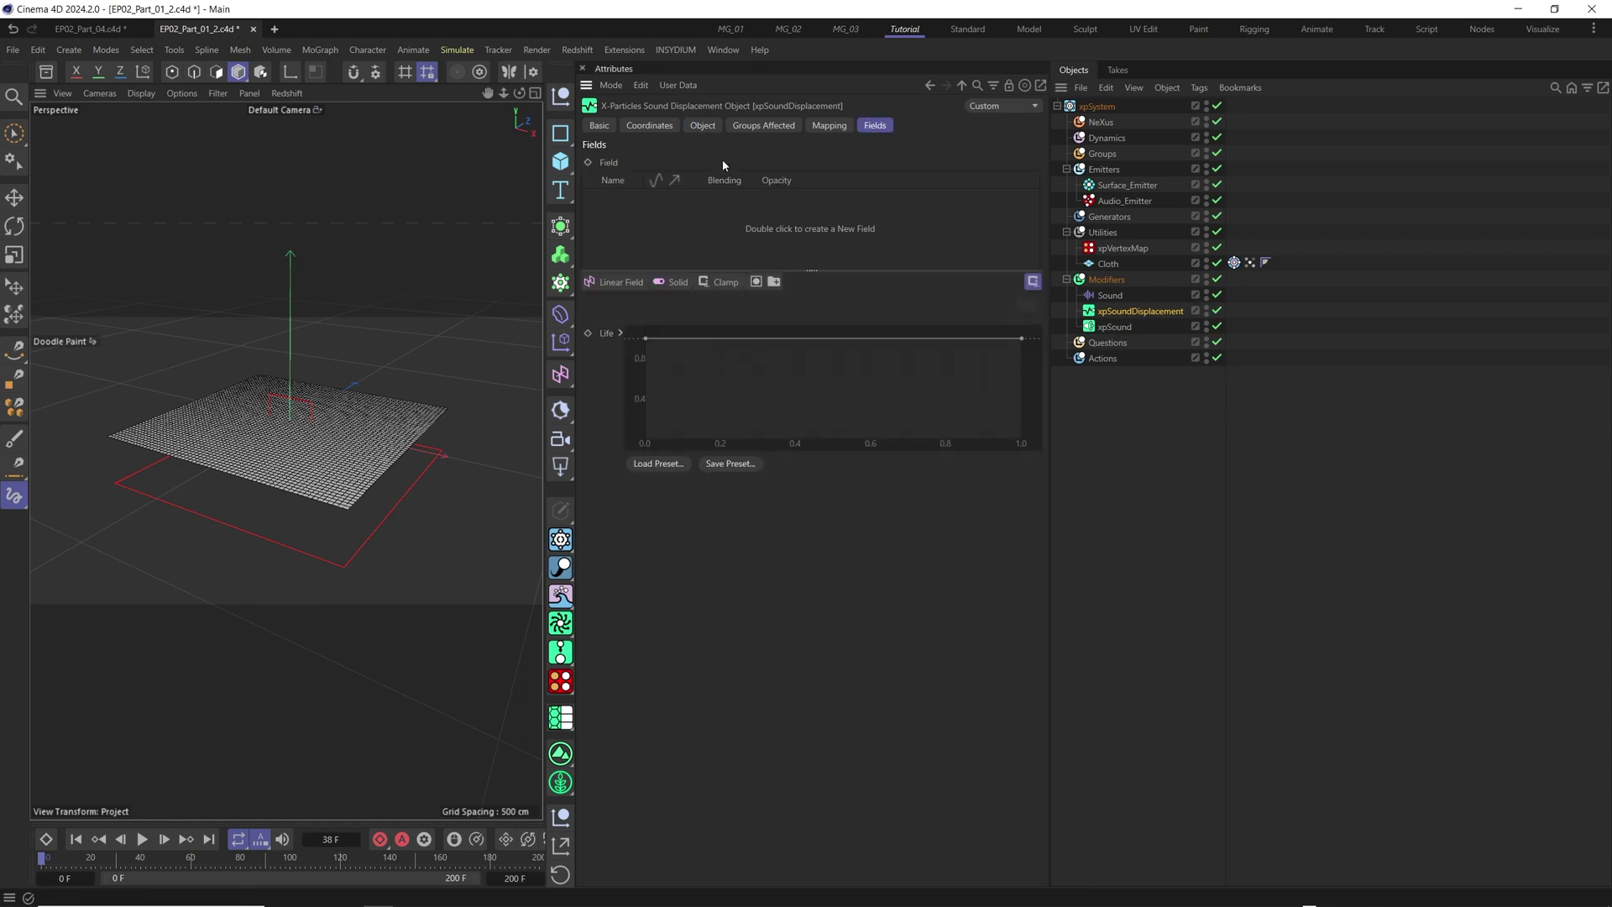
{"action": "left_click_drag", "start_coordinate": [1251, 263], "coordinate": [643, 215]}
{"action": "left_click", "coordinate": [661, 198]}
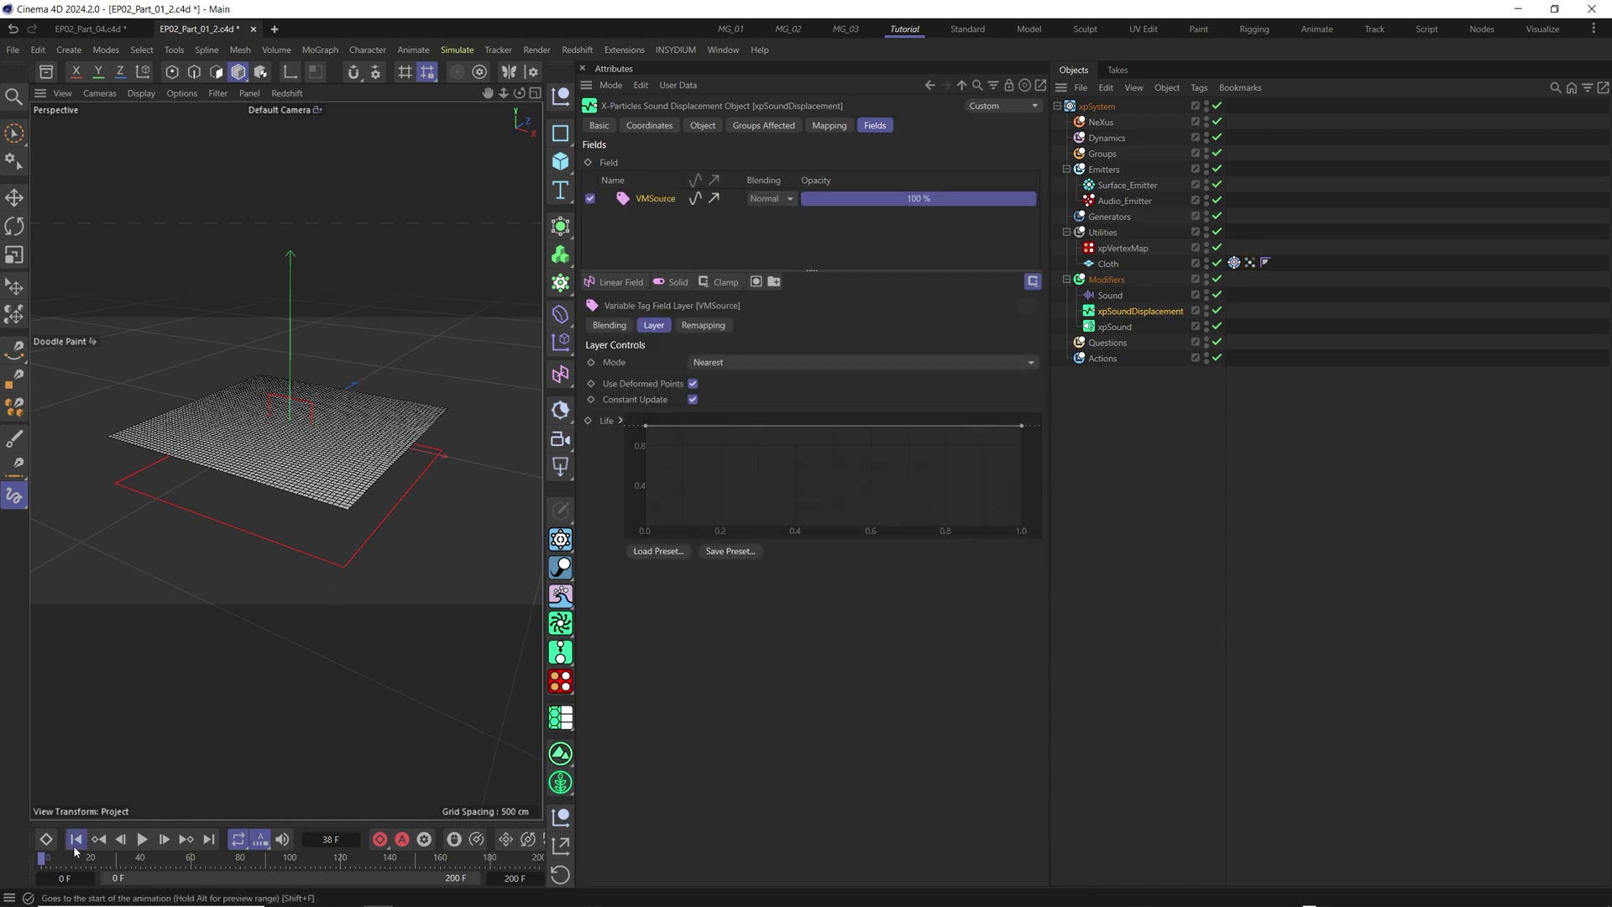
- Play the simulation from the start with the vertex map field active and inspect the cloth's displacement
{"action": "left_click", "coordinate": [76, 839]}
{"action": "left_click", "coordinate": [143, 839]}
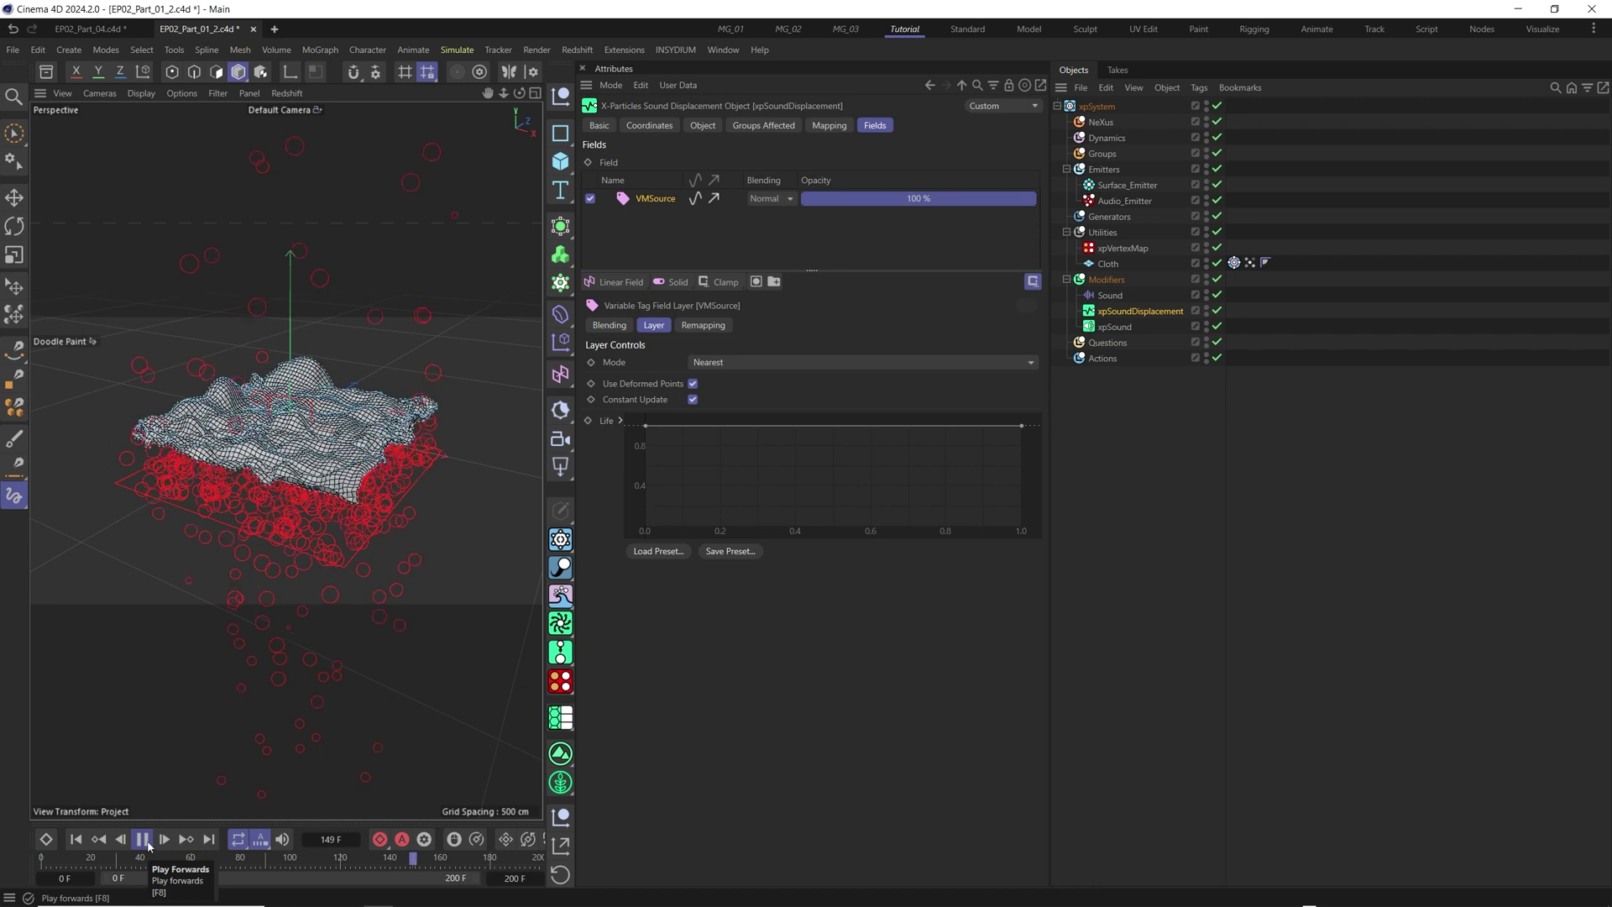
{"action": "left_click", "coordinate": [143, 839]}
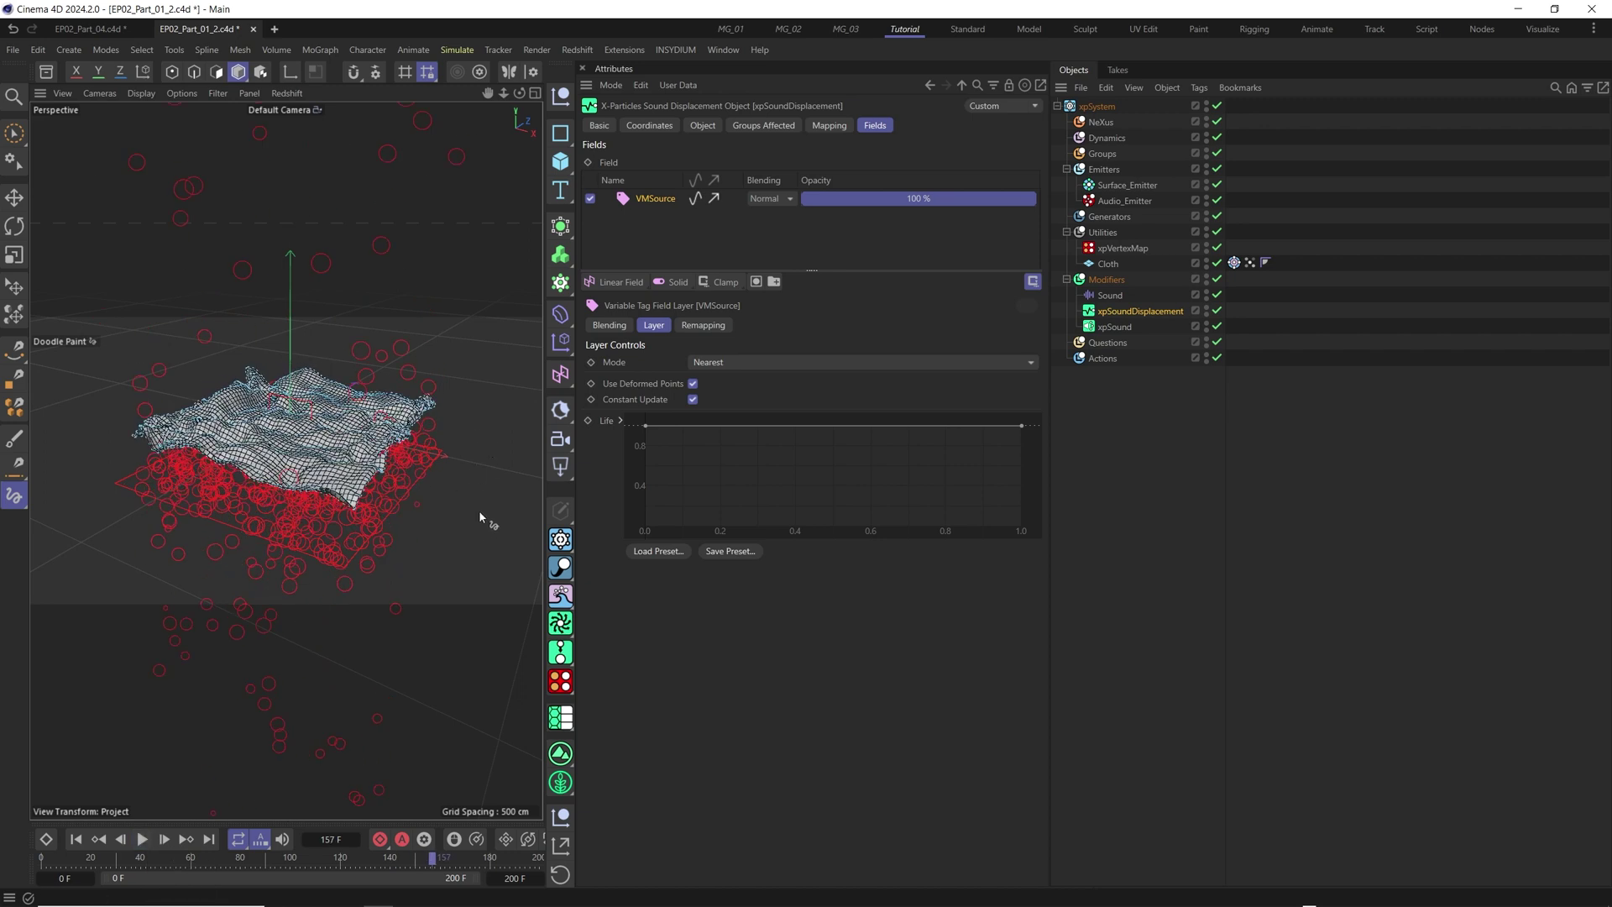
{"action": "left_click_drag", "start_coordinate": [332, 521], "coordinate": [382, 531], "text": "alt"}
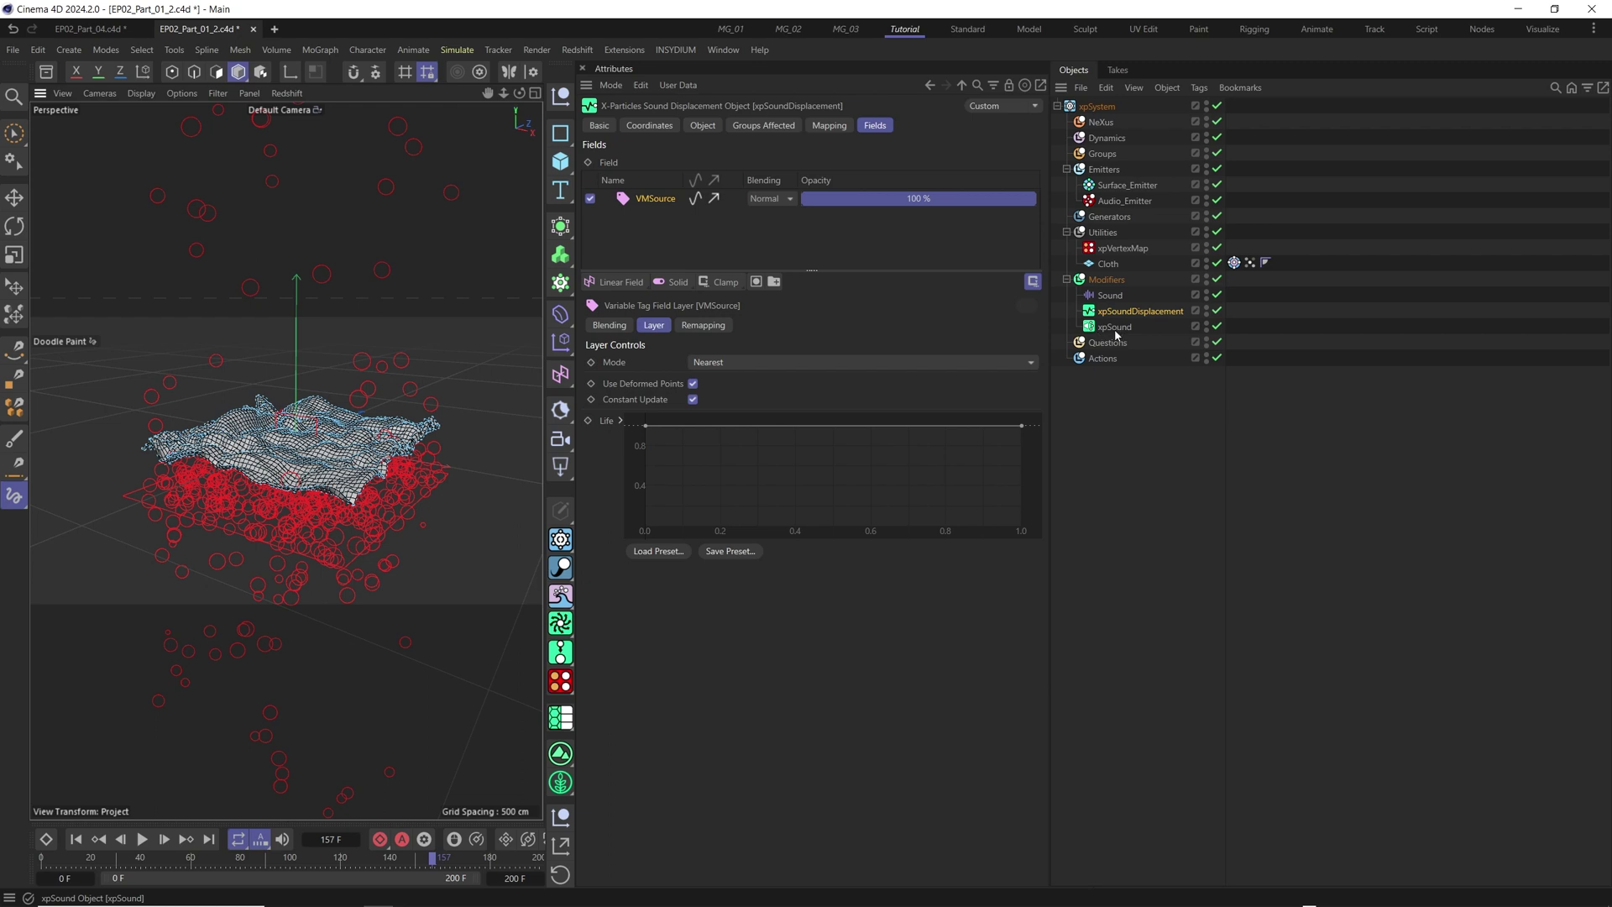
- Add xpSoundDisplacement to Audio_Emitter's Modifiers list and xpSound to Surface_Emitter's Modifiers list
{"action": "left_click", "coordinate": [1117, 202]}
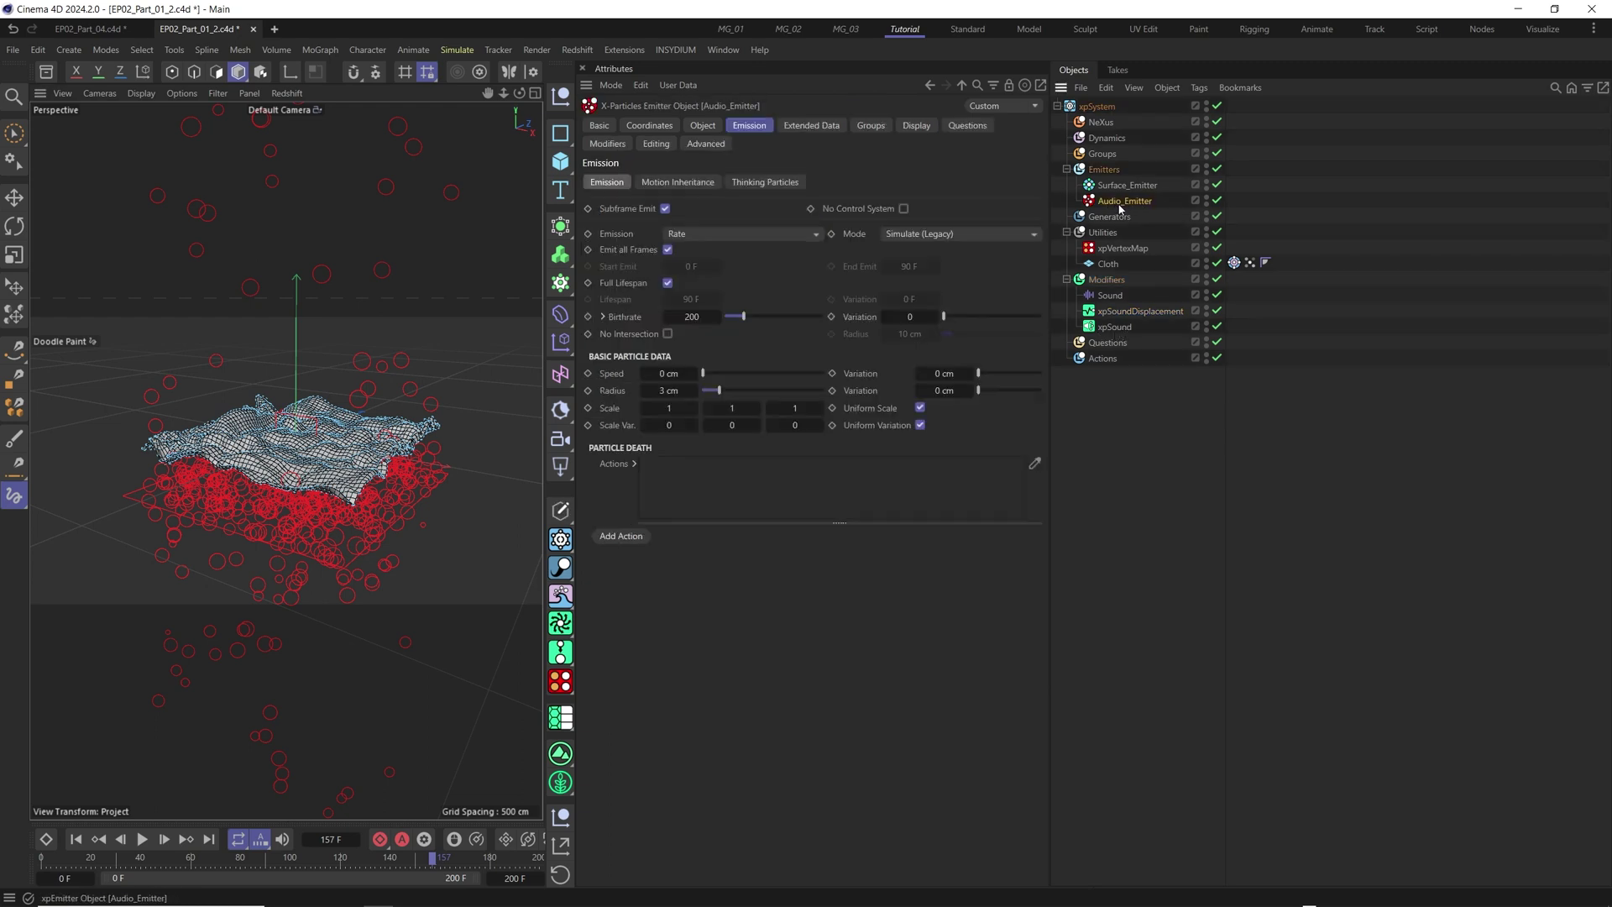
{"action": "left_click", "coordinate": [596, 147]}
{"action": "left_click_drag", "start_coordinate": [1127, 312], "coordinate": [773, 270]}
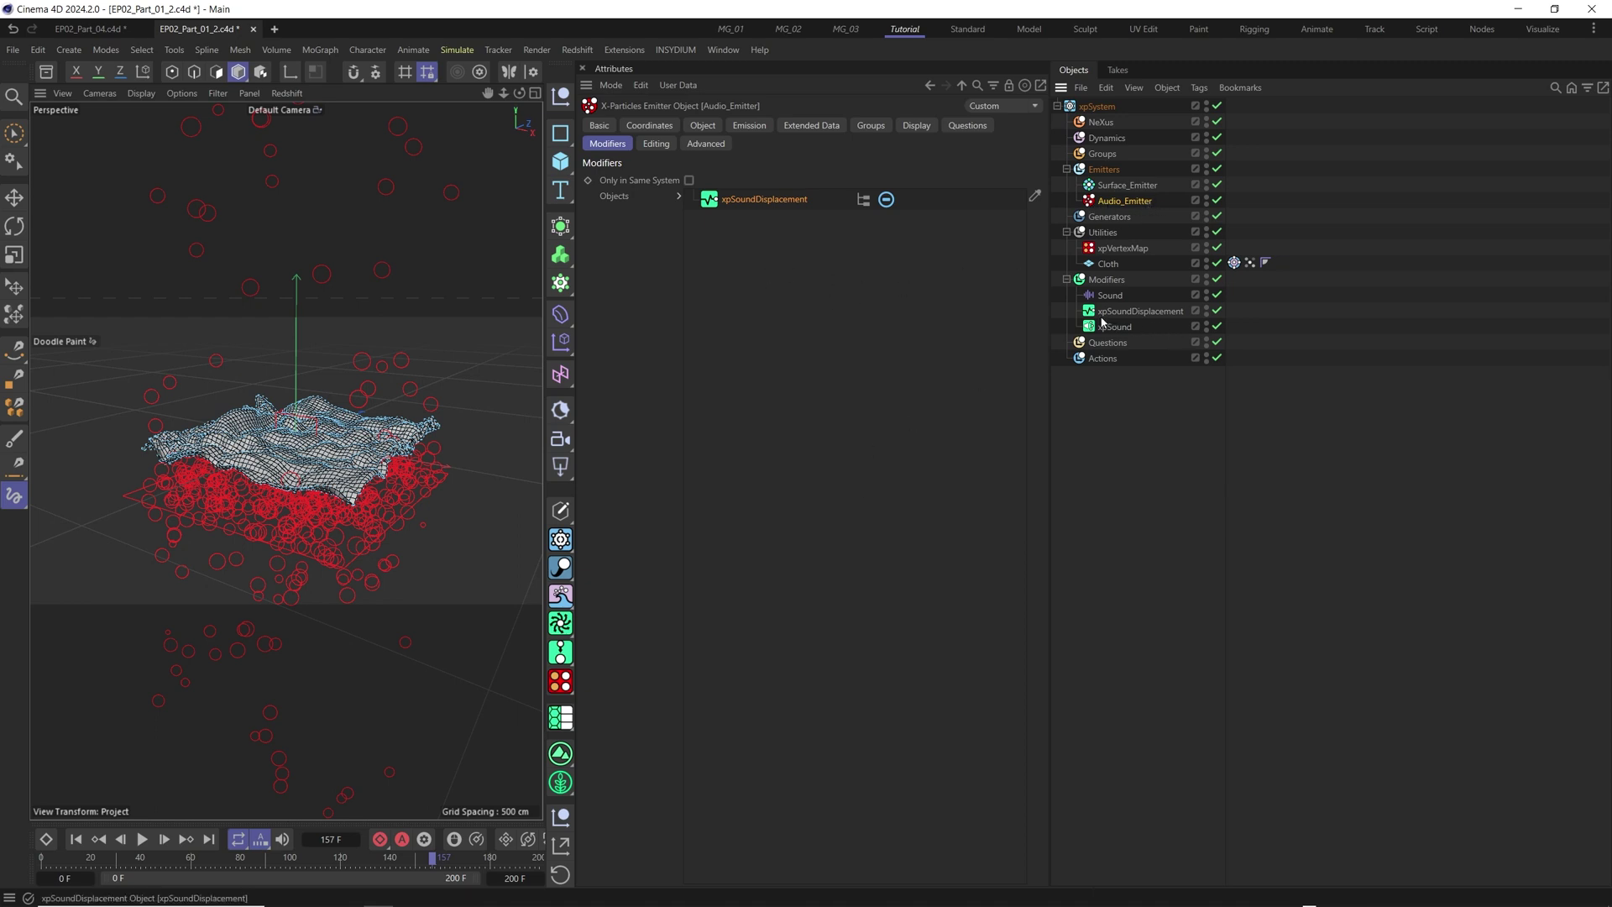
{"action": "left_click", "coordinate": [1121, 186]}
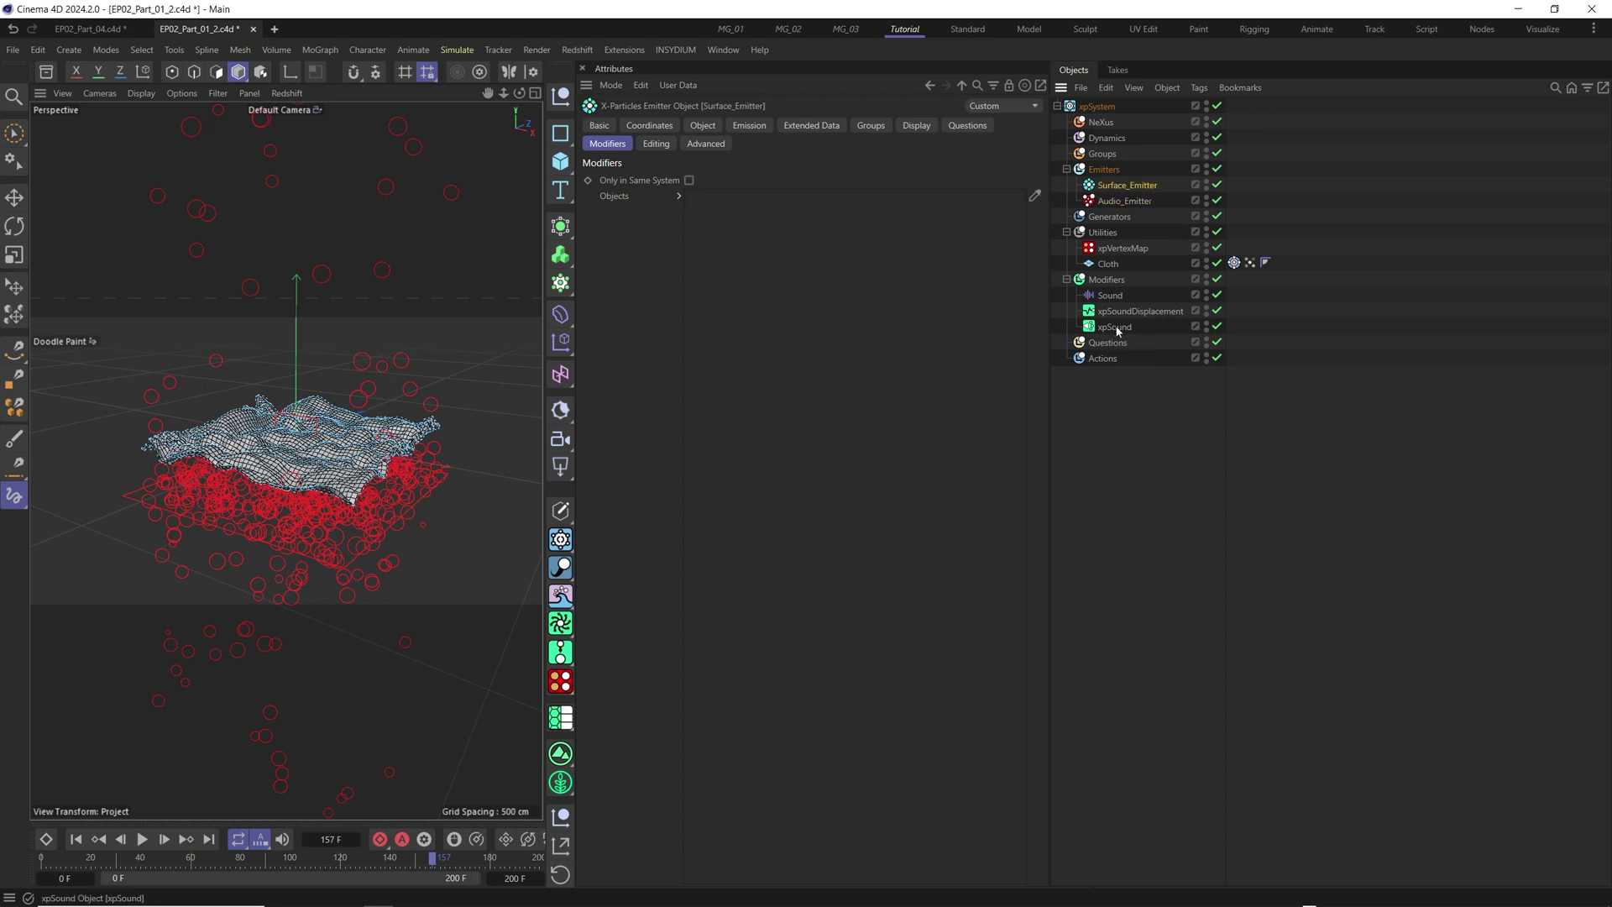
{"action": "left_click_drag", "start_coordinate": [1117, 331], "coordinate": [785, 298]}
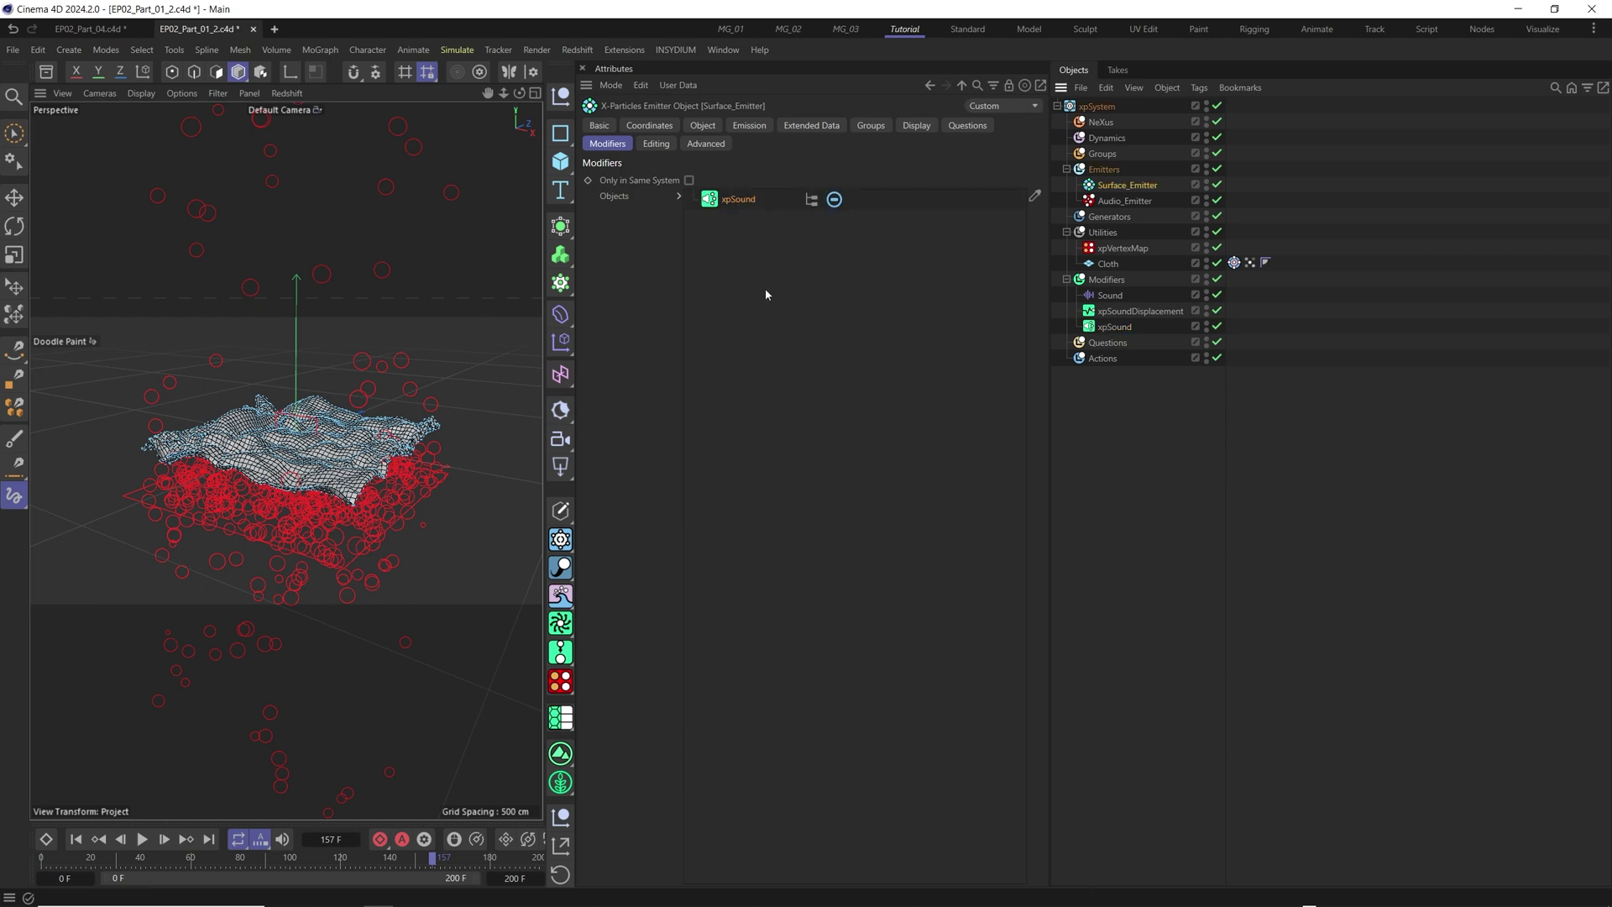
{"action": "left_click", "coordinate": [1125, 201]}
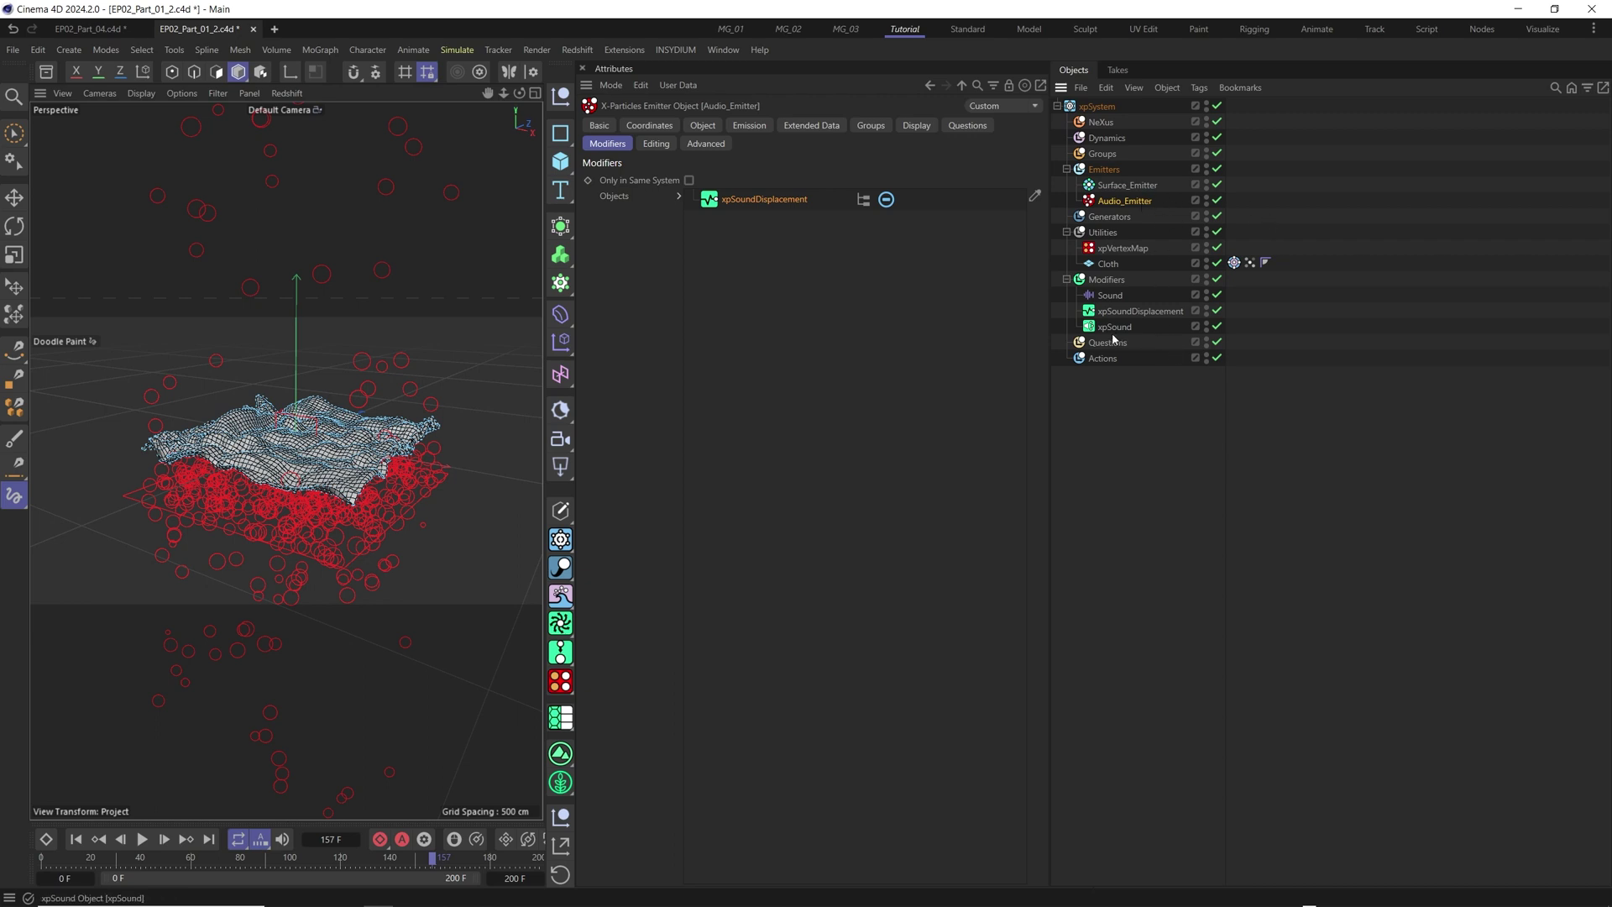
- Play the simulation, return to the first frame, and review the xpDynamics tag's constraints and tag properties
{"action": "left_click", "coordinate": [142, 839]}
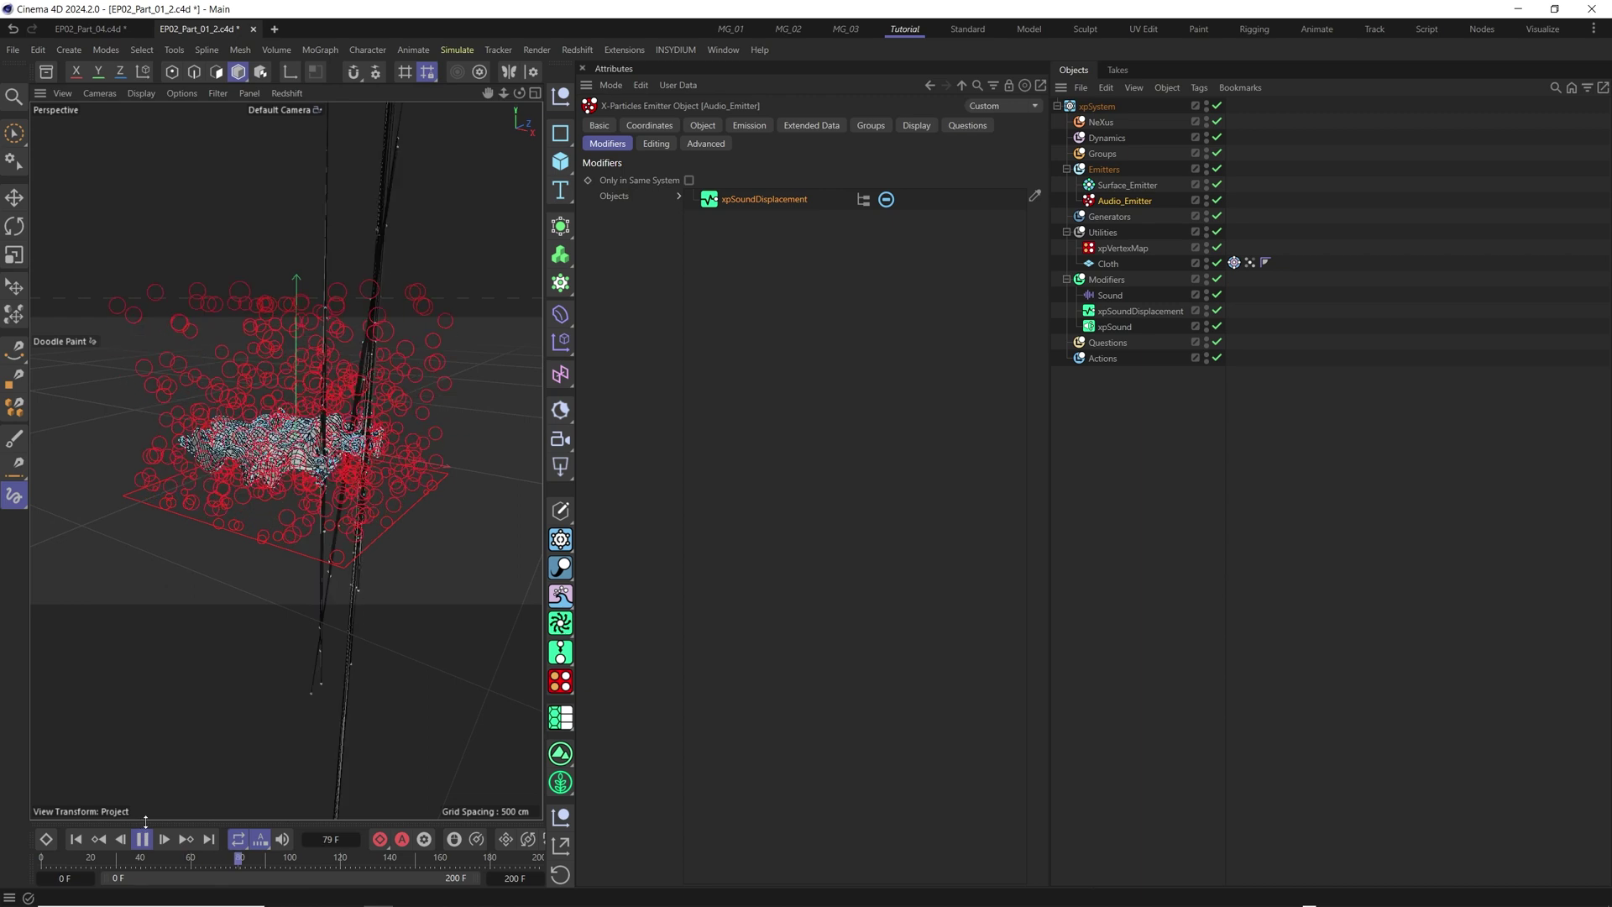
{"action": "left_click", "coordinate": [172, 840]}
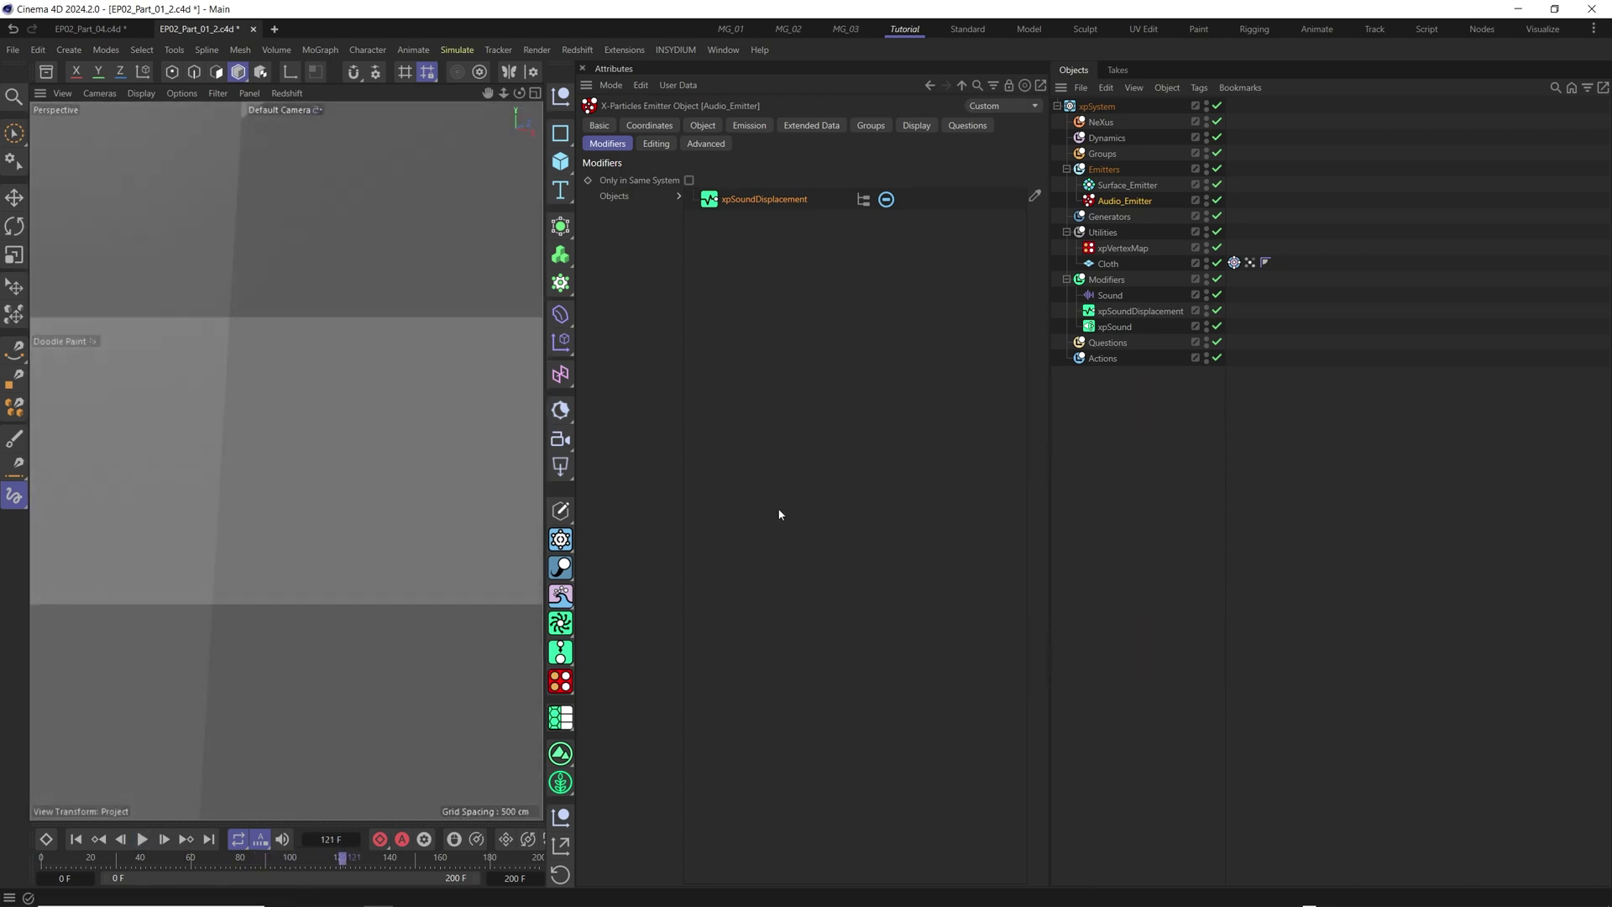
{"action": "left_click", "coordinate": [76, 839]}
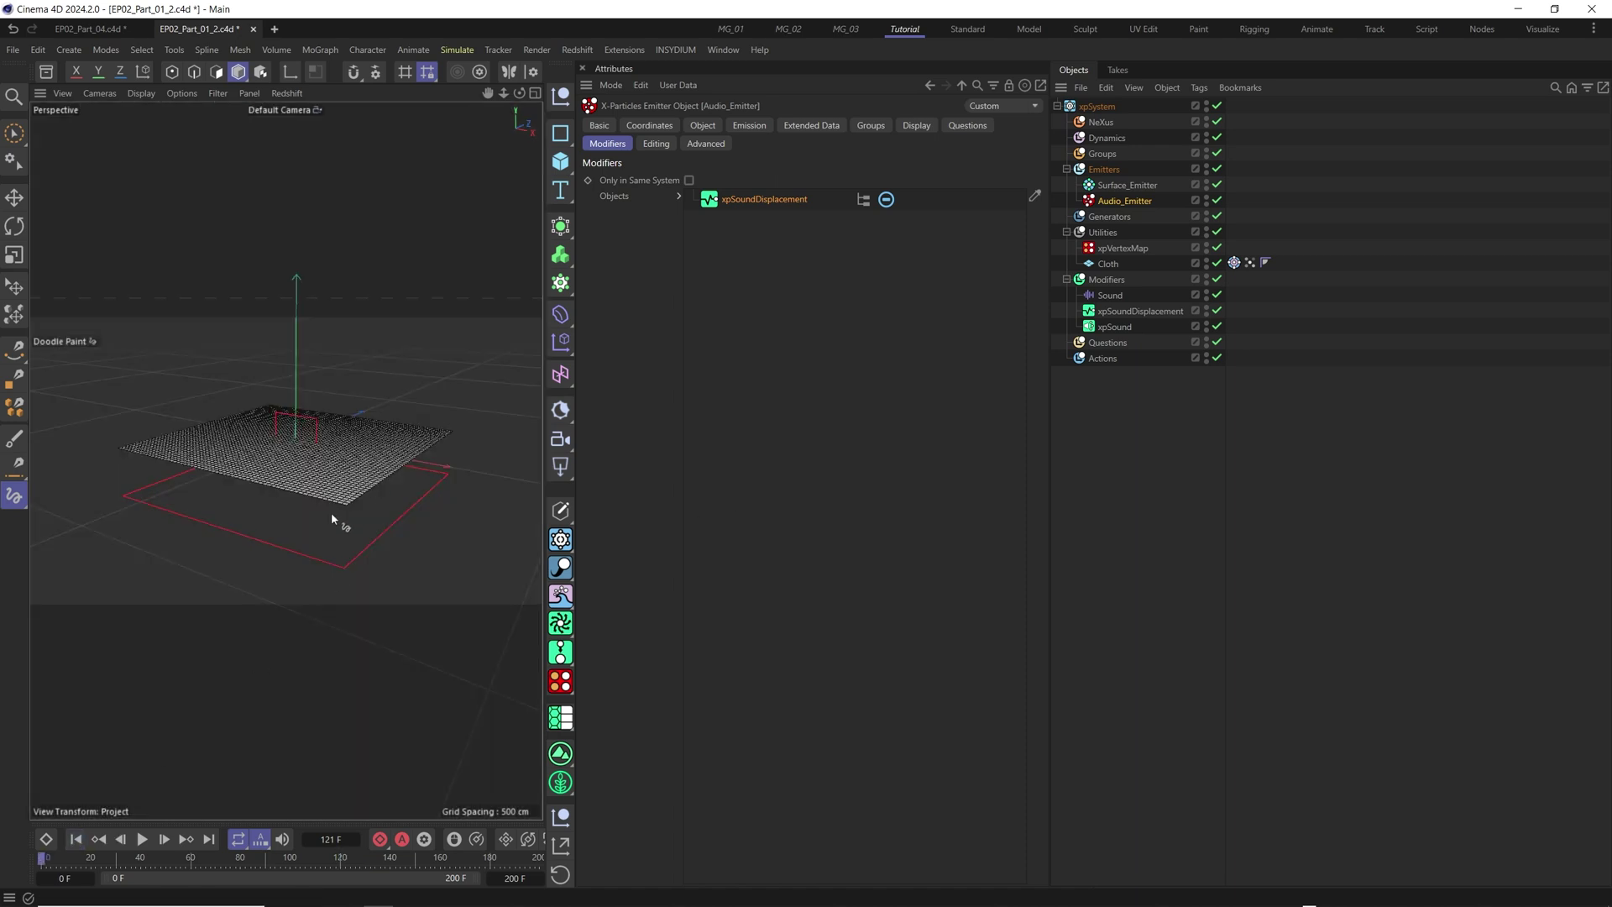
{"action": "left_click", "coordinate": [1234, 263]}
{"action": "left_click", "coordinate": [679, 126]}
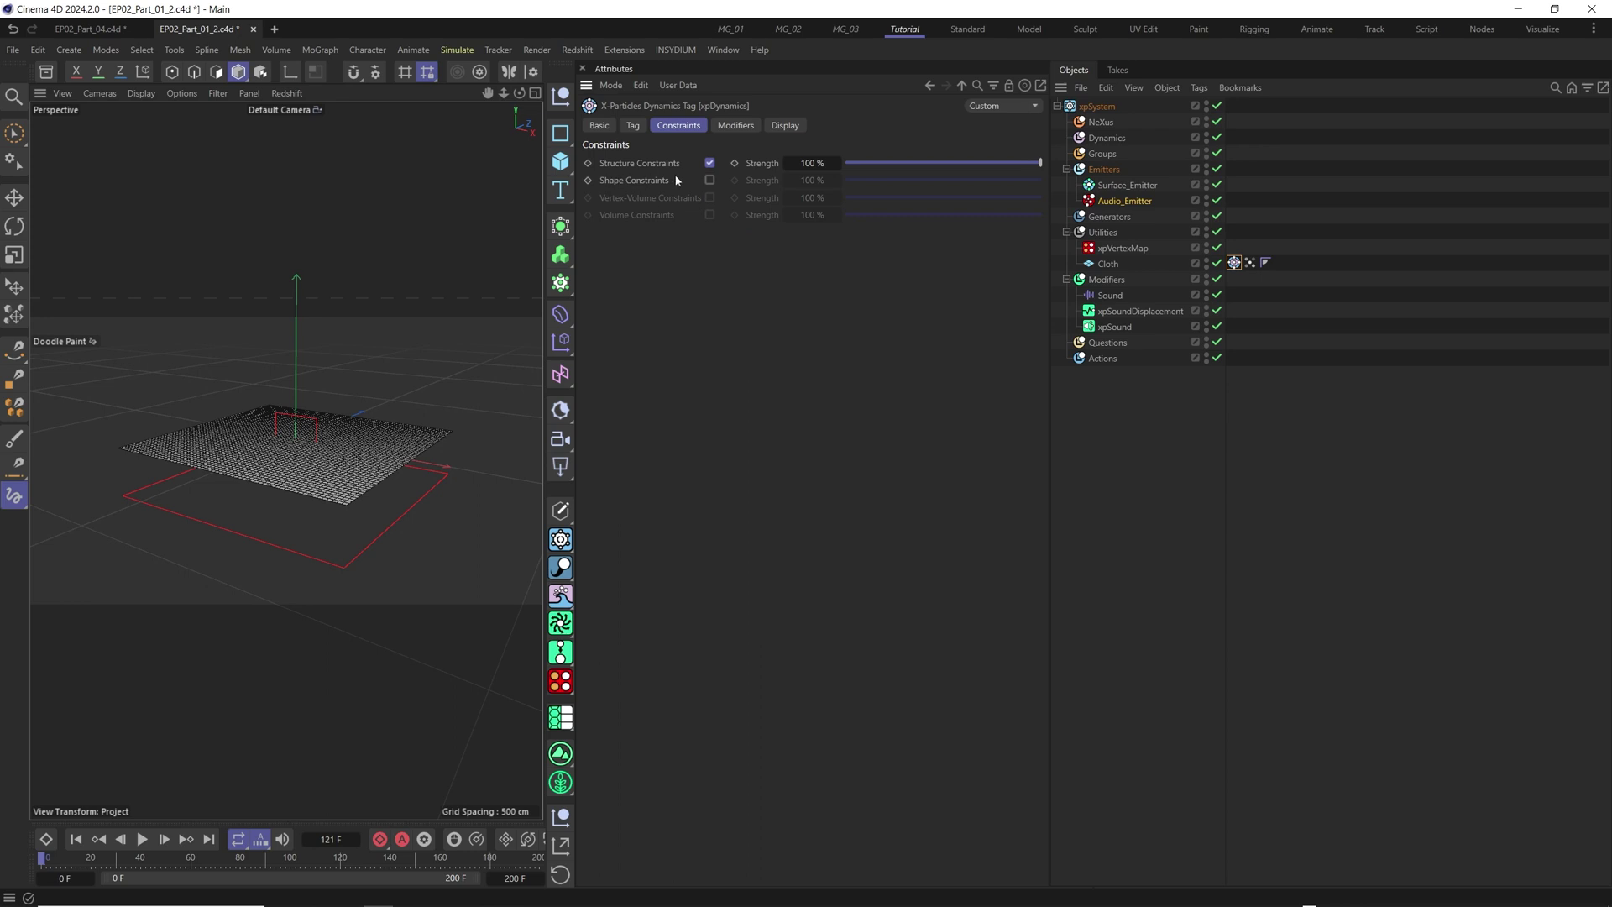
{"action": "left_click", "coordinate": [634, 127]}
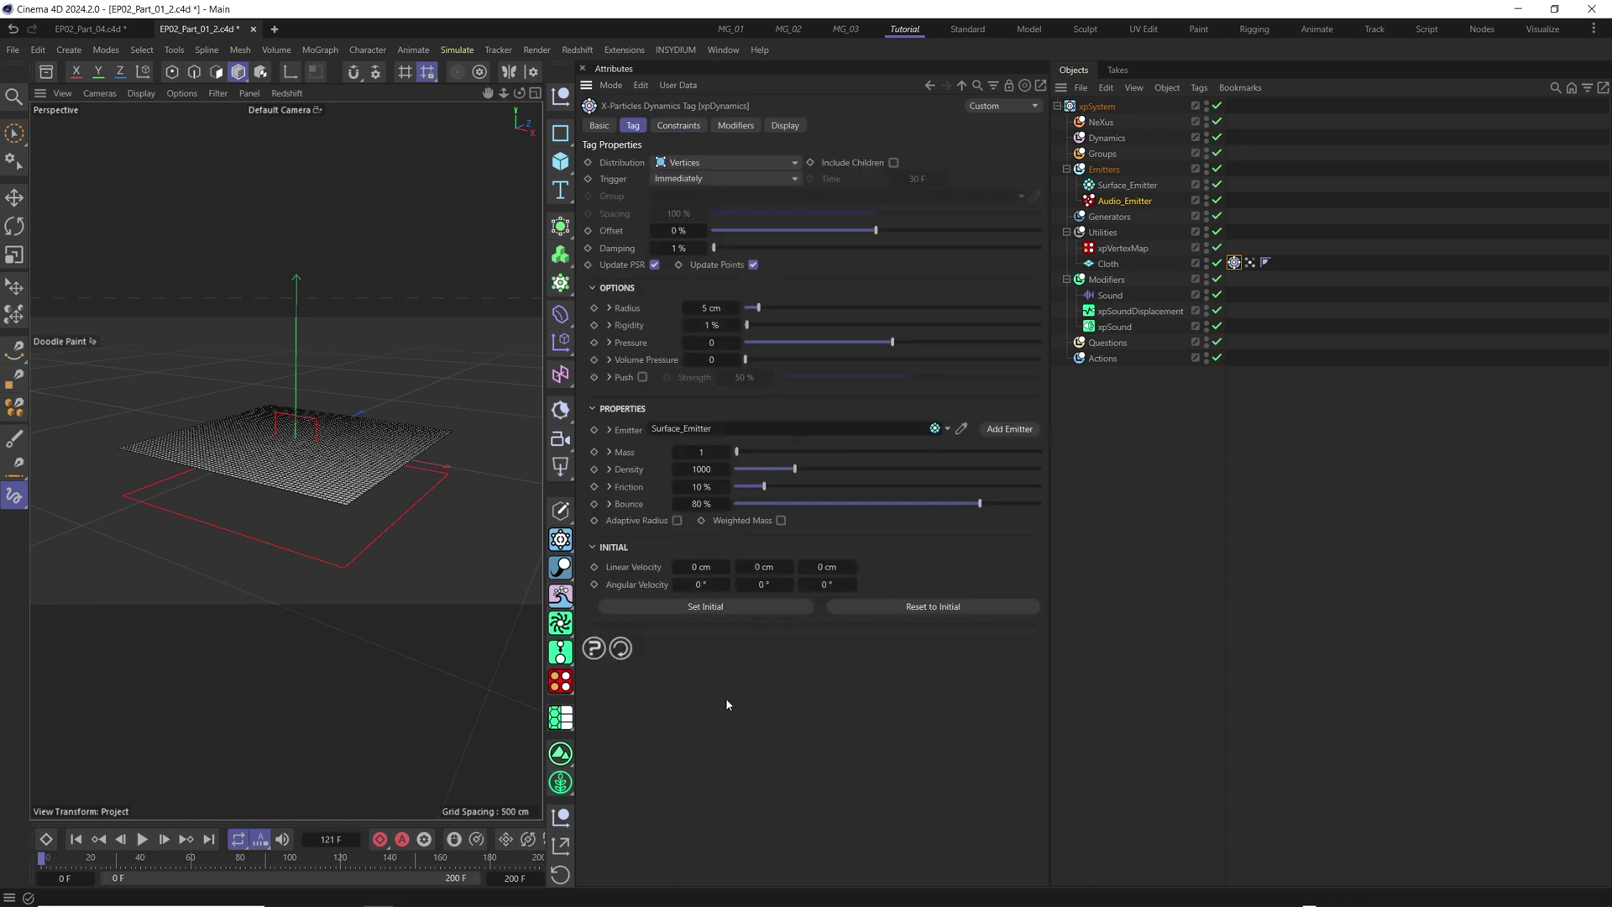
- Set the X-Particles dynamics Iterations to 4 in the project settings and play the simulation to check the cloth
{"action": "key", "text": "ctrl+d"}
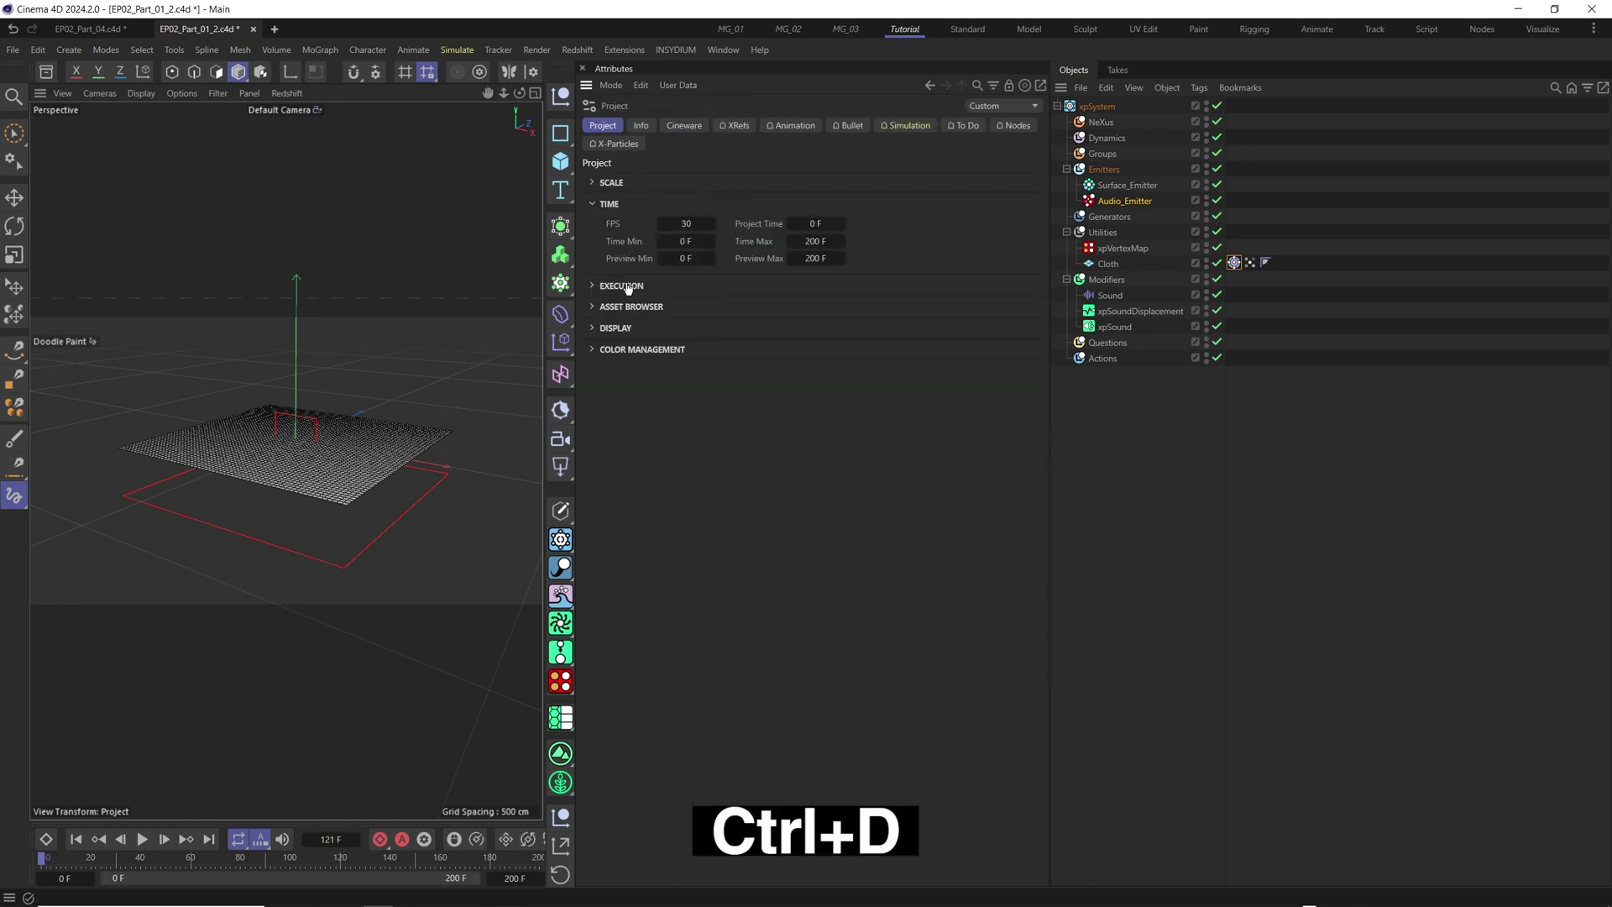
{"action": "left_click", "coordinate": [617, 144]}
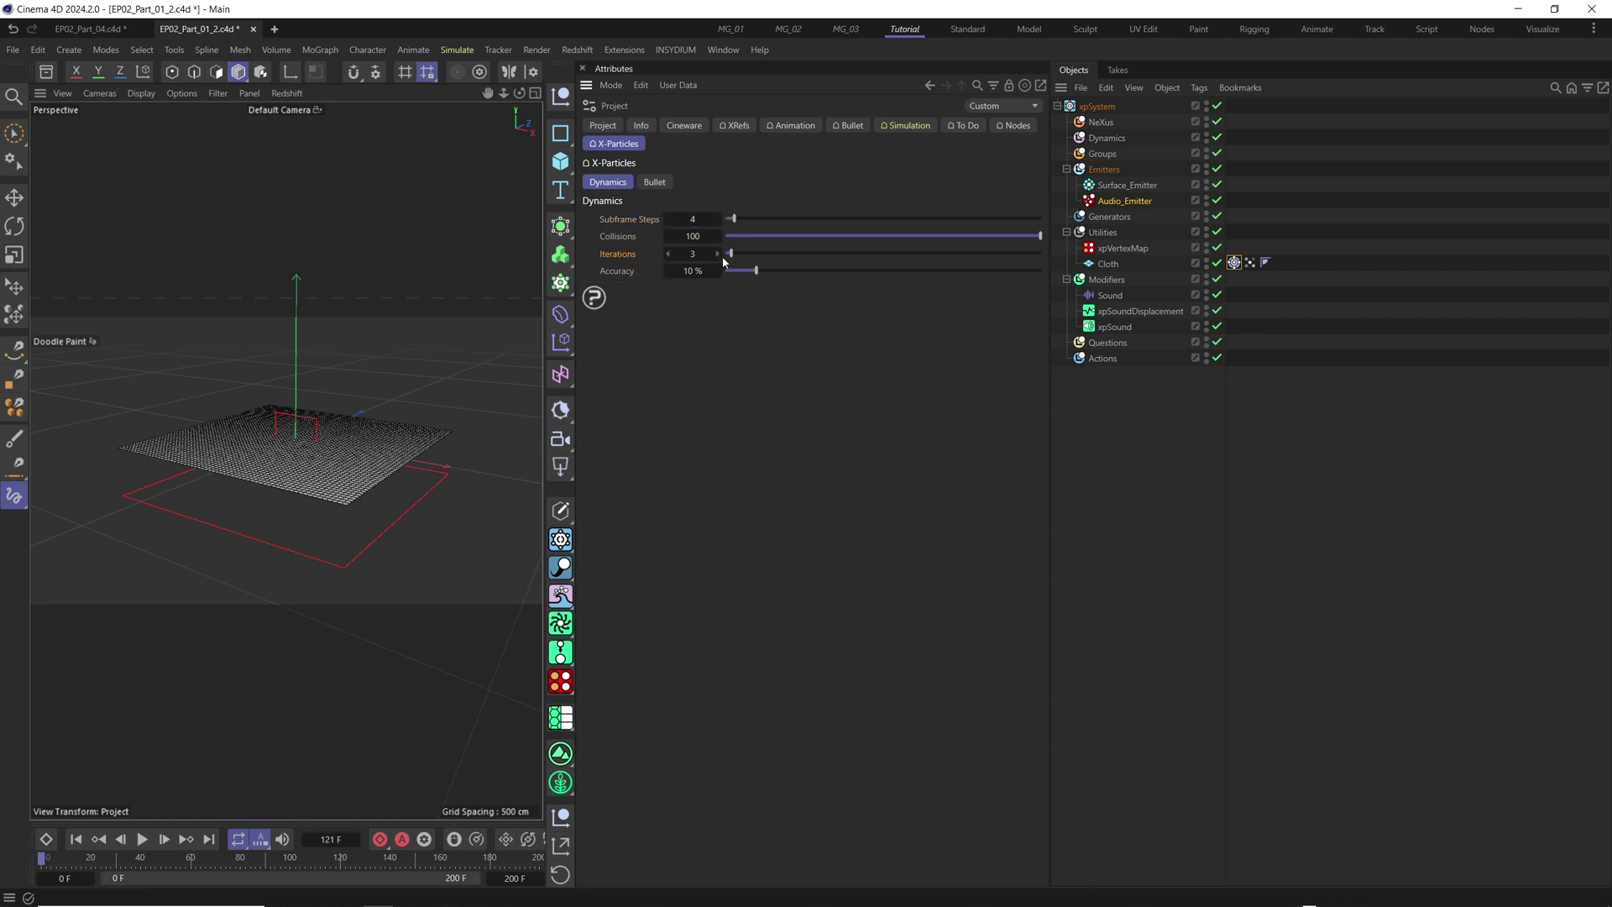
{"action": "key", "text": "F8"}
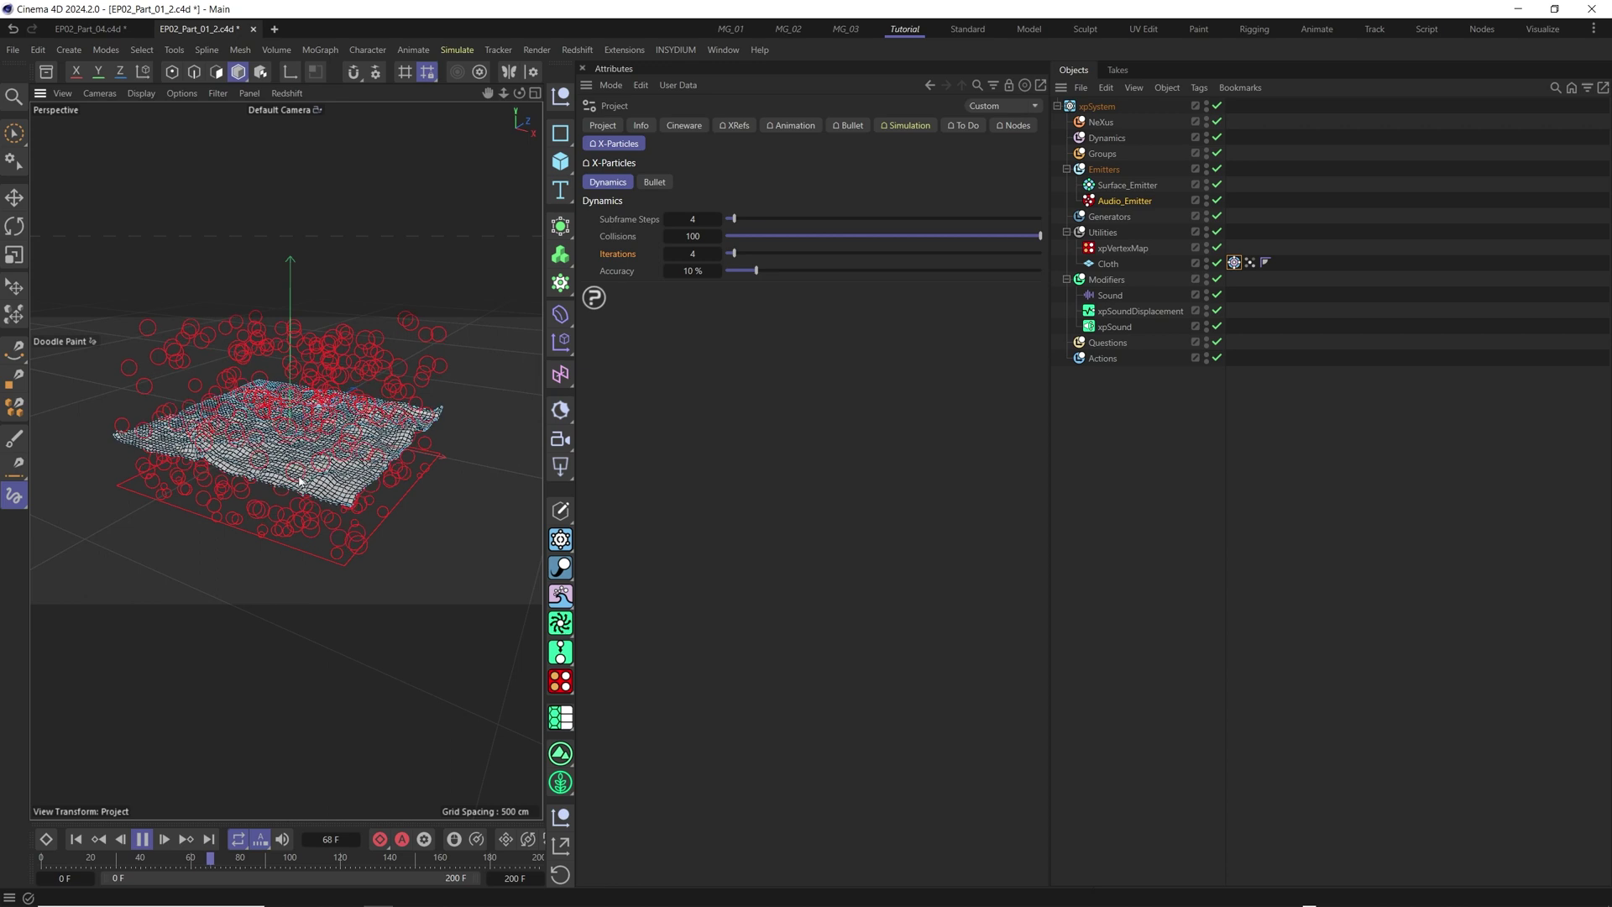
{"action": "scroll", "coordinate": [302, 487], "scroll_direction": "up", "scroll_amount": 2}
{"action": "key", "text": "F8"}
{"action": "left_click_drag", "start_coordinate": [318, 476], "coordinate": [362, 526], "text": "alt"}
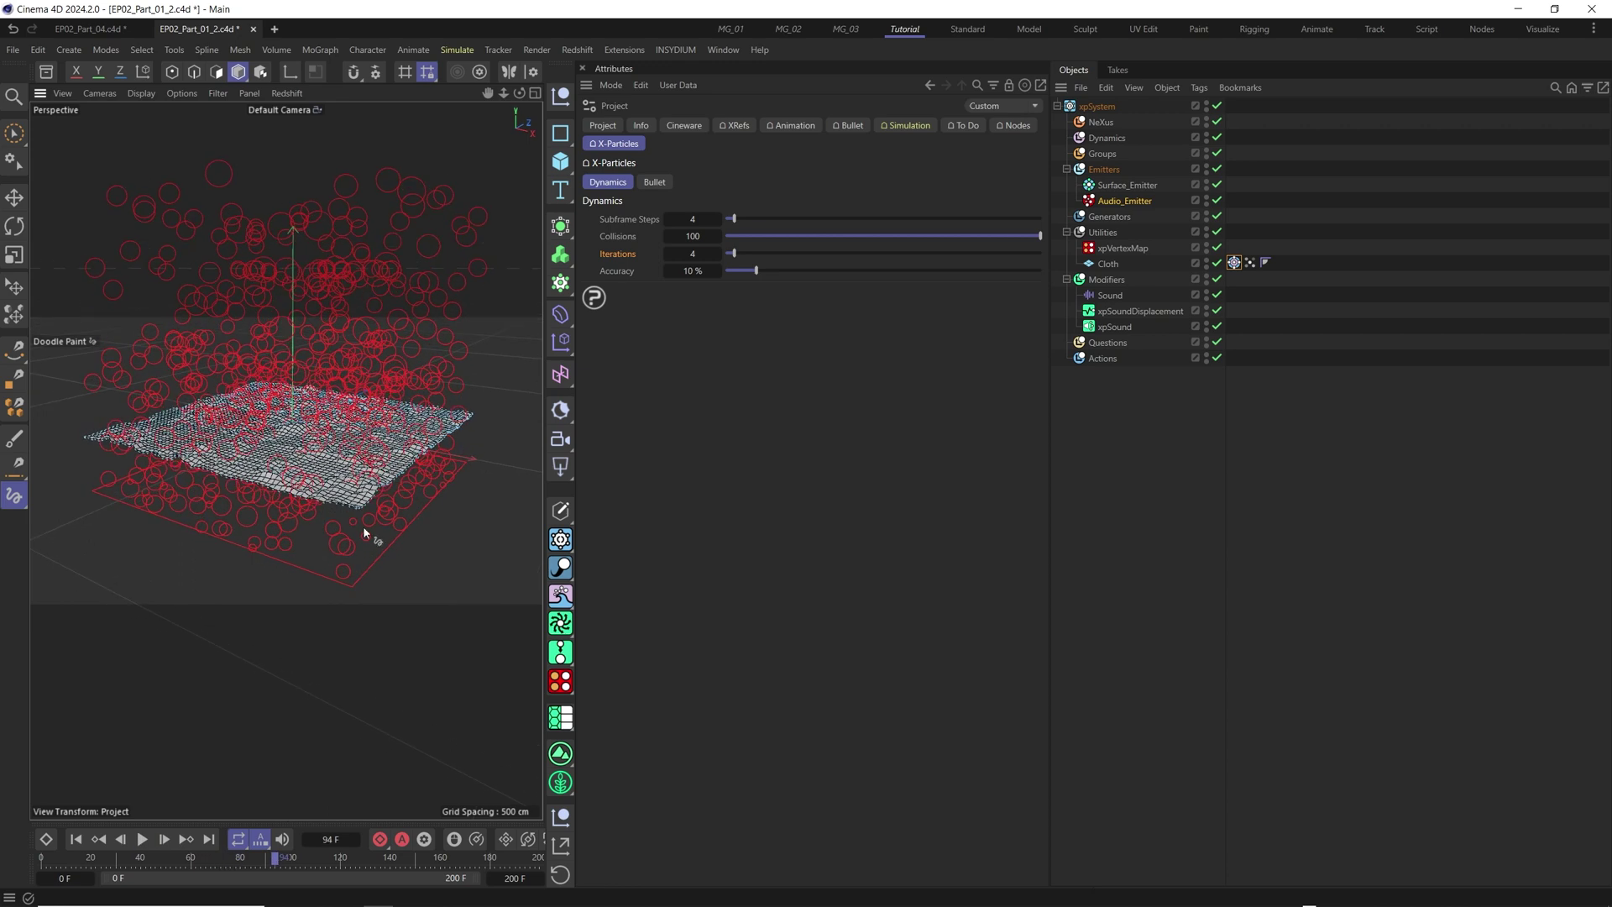
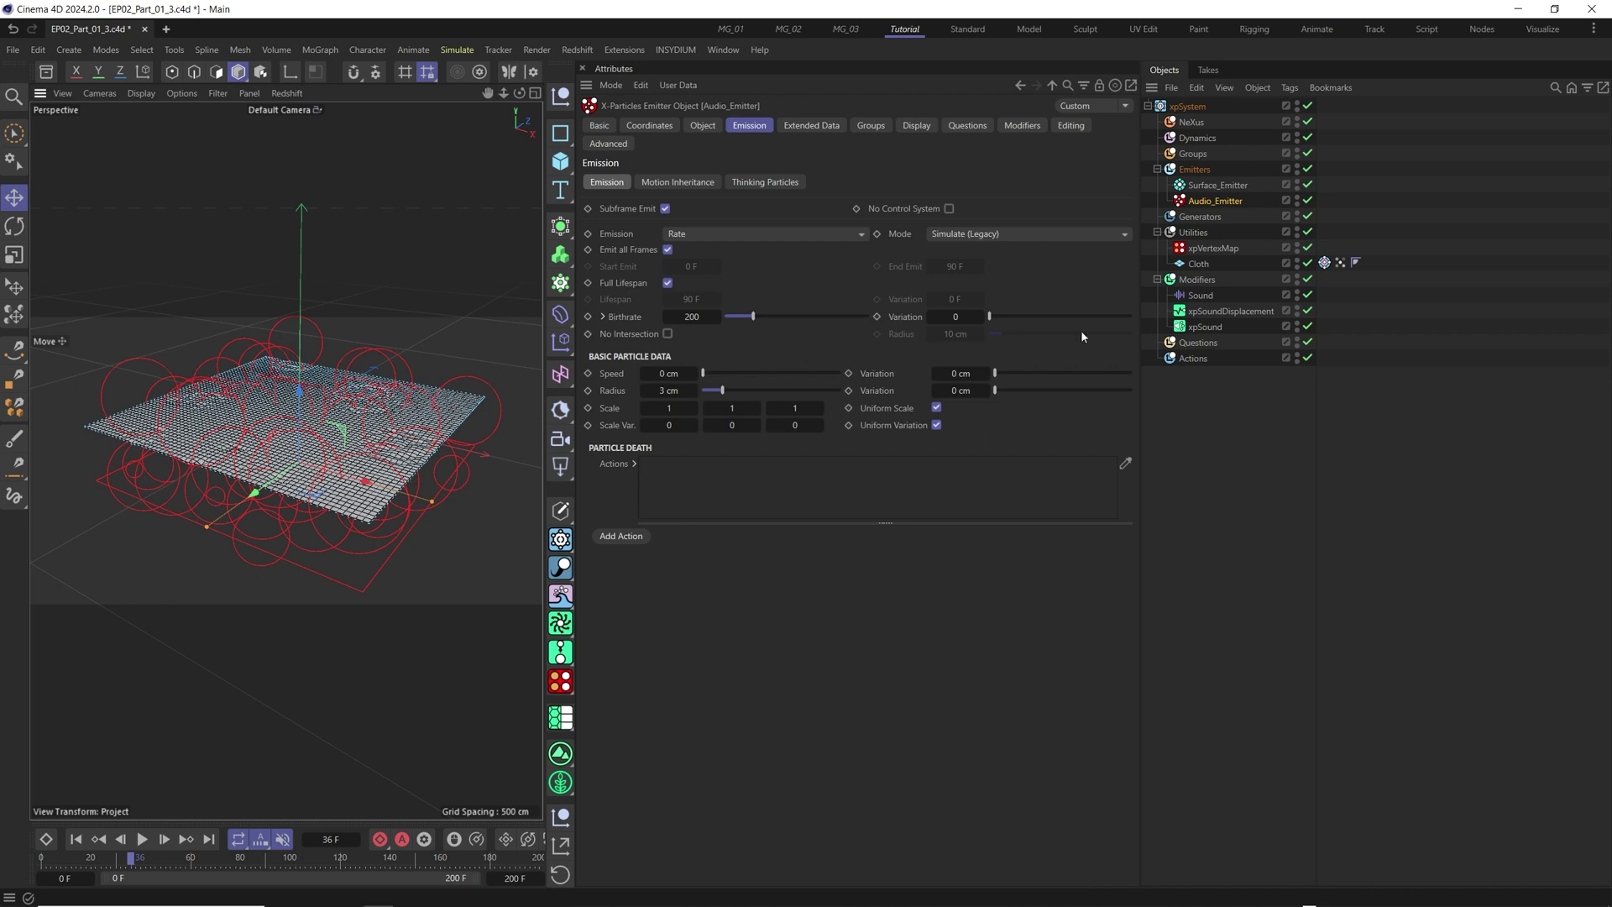
- Review the speed and radius mappings of the xpSound modifier and set Audio_Emitter's Birthrate to 50
{"action": "left_click", "coordinate": [1205, 327]}
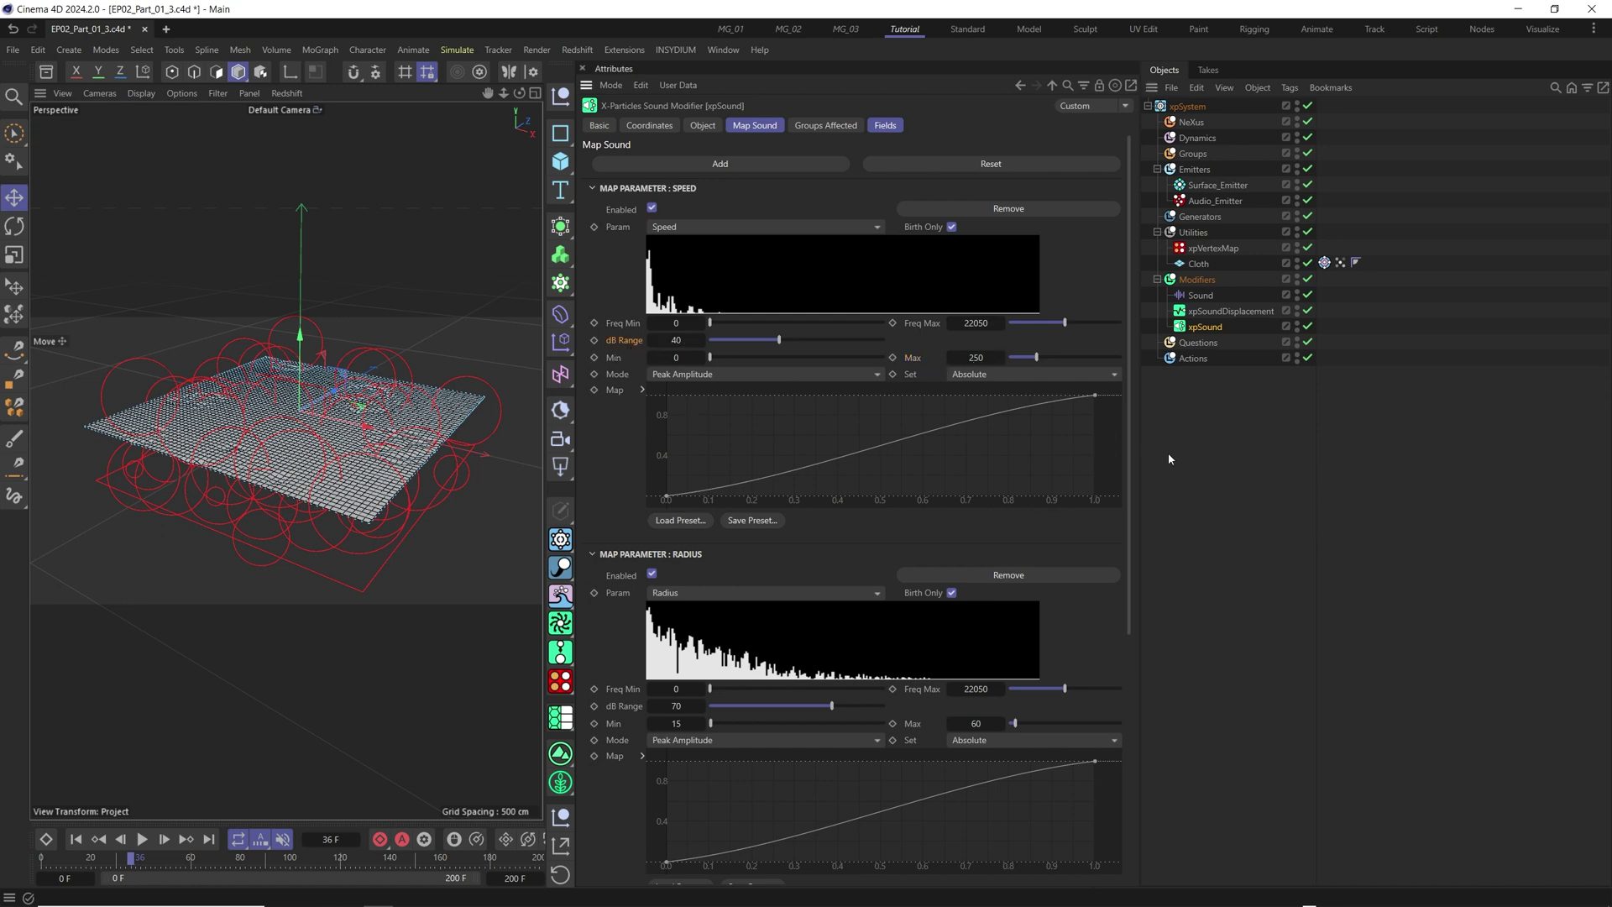
{"action": "scroll", "coordinate": [1131, 446], "scroll_direction": "down", "scroll_amount": 3}
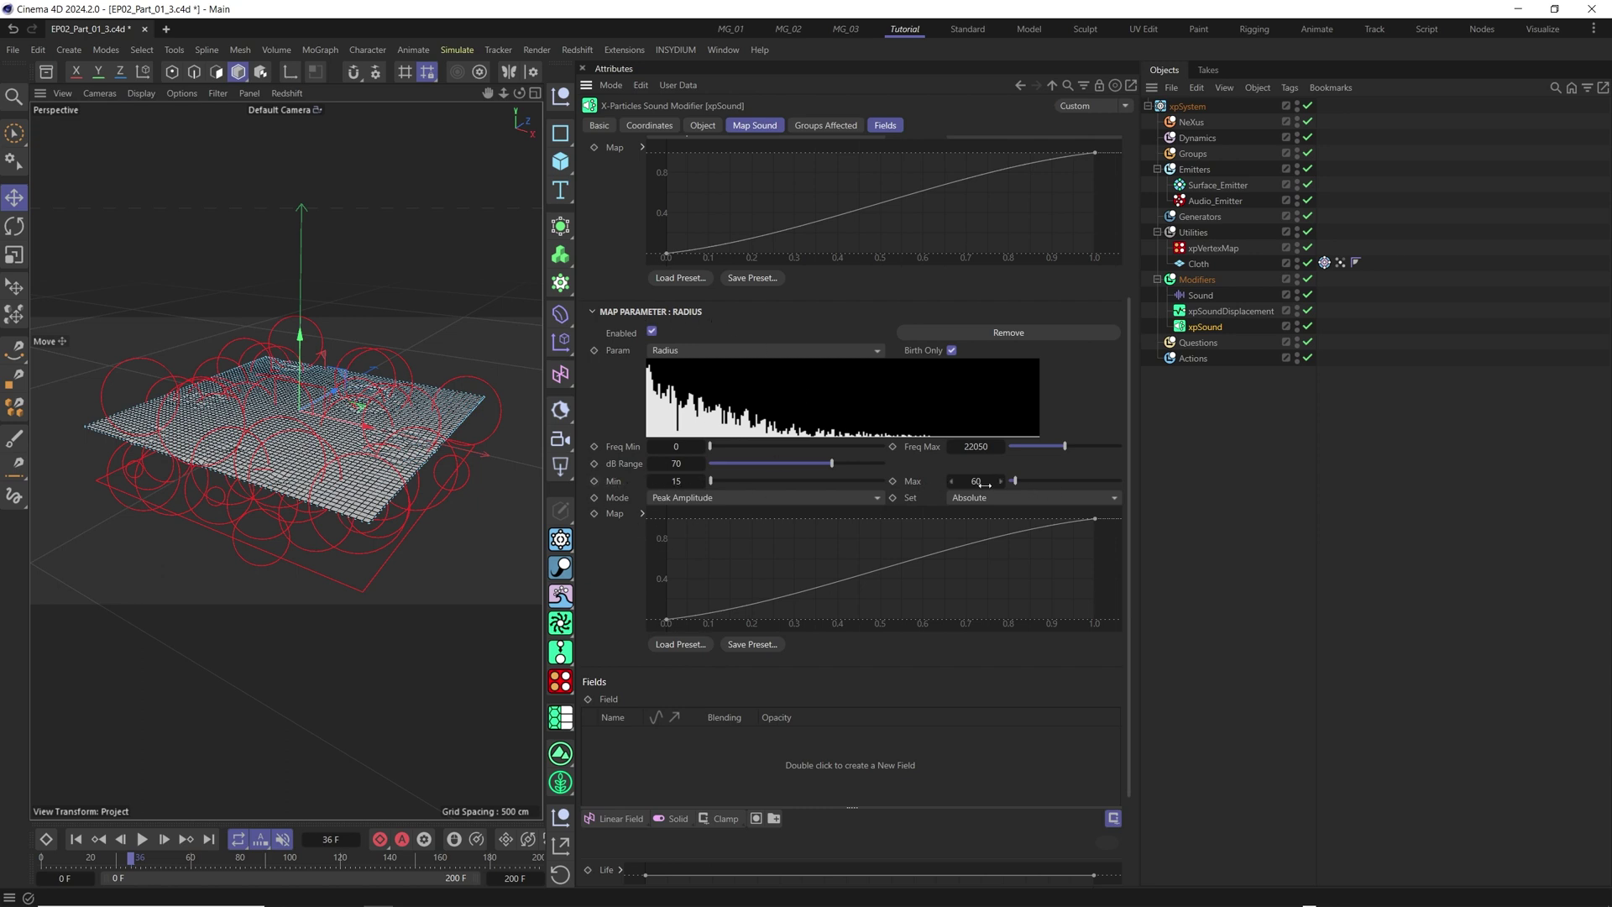
{"action": "left_click", "coordinate": [1216, 202]}
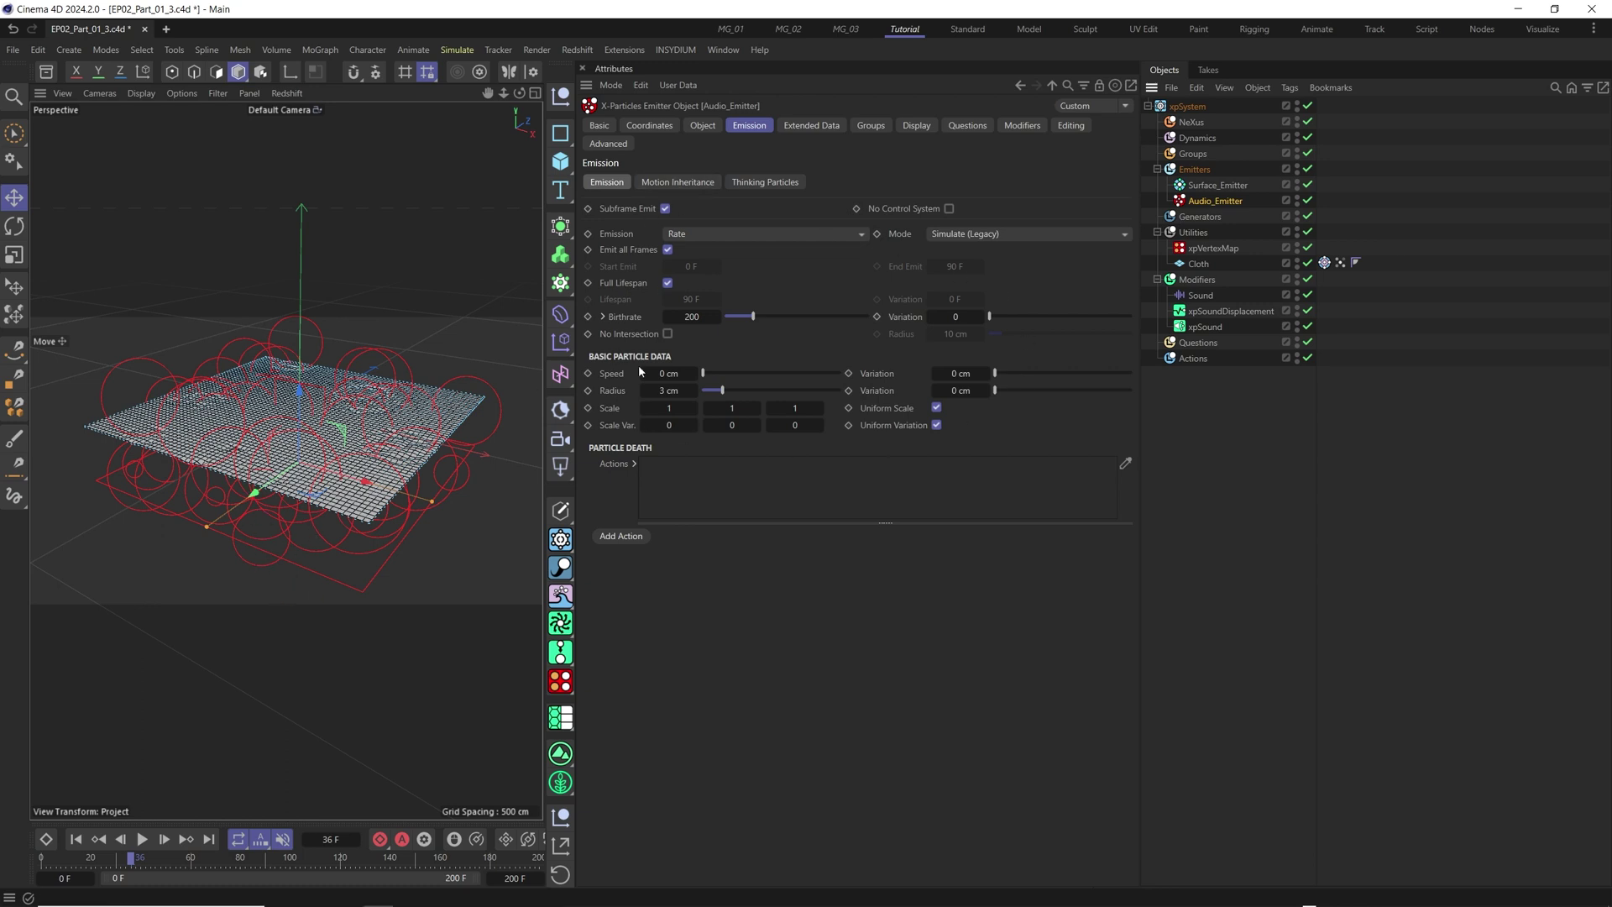
{"action": "left_click", "coordinate": [640, 320]}
{"action": "double_click", "coordinate": [692, 317]}
{"action": "type", "text": "50"}
{"action": "key", "text": "Return"}
- Enable Edges Only for Audio_Emitter's rectangular emitter shape
{"action": "left_click", "coordinate": [703, 125]}
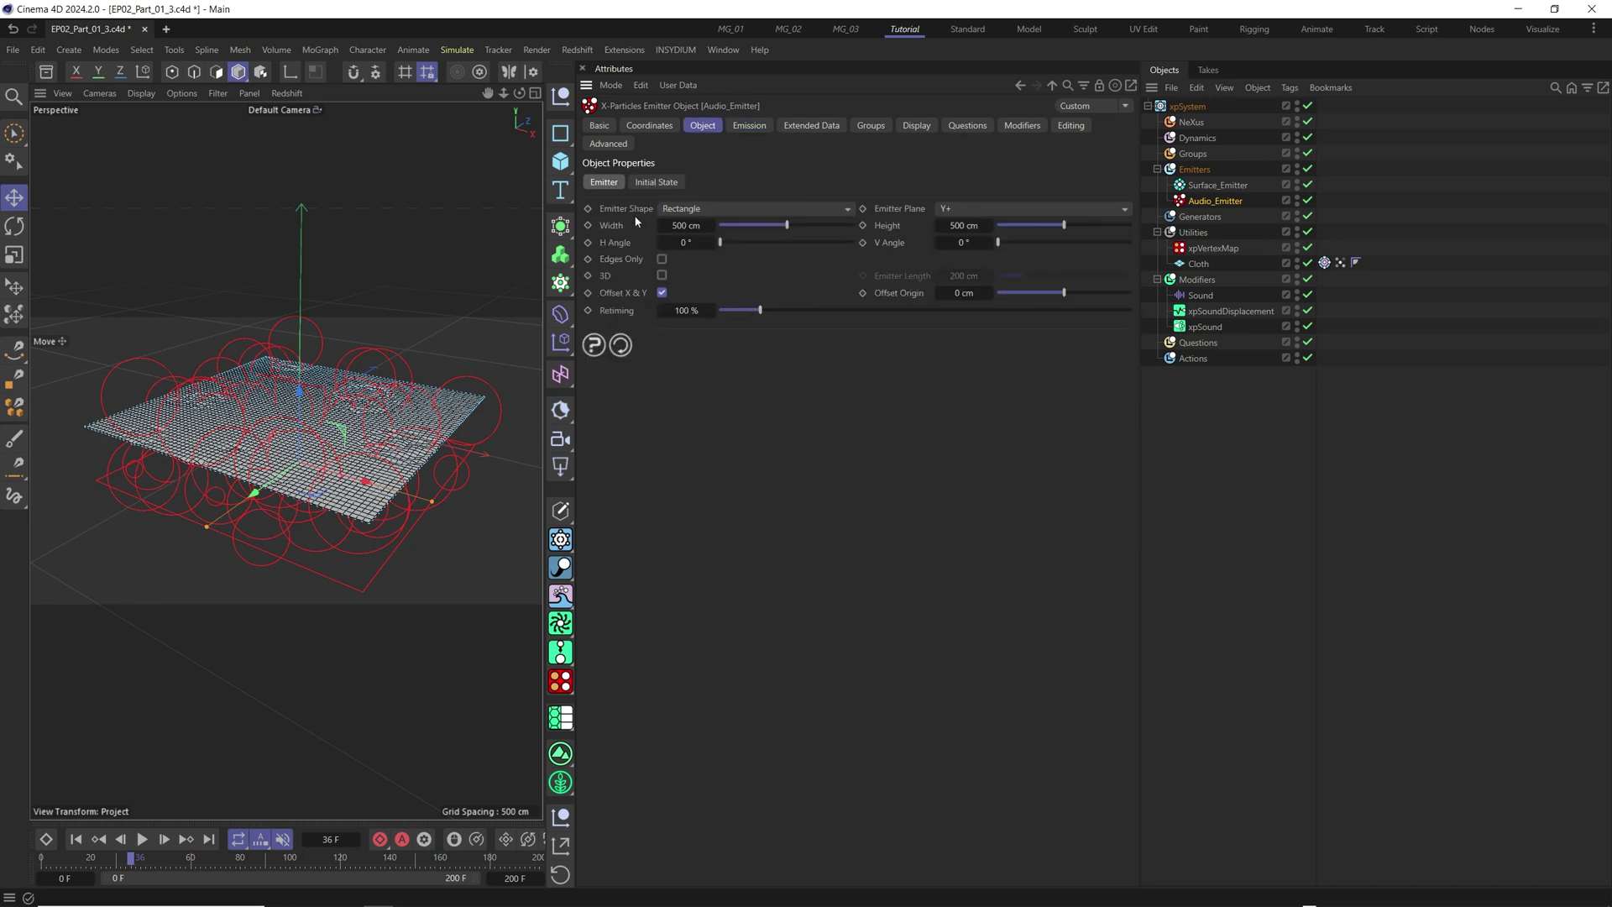
{"action": "left_click", "coordinate": [672, 210]}
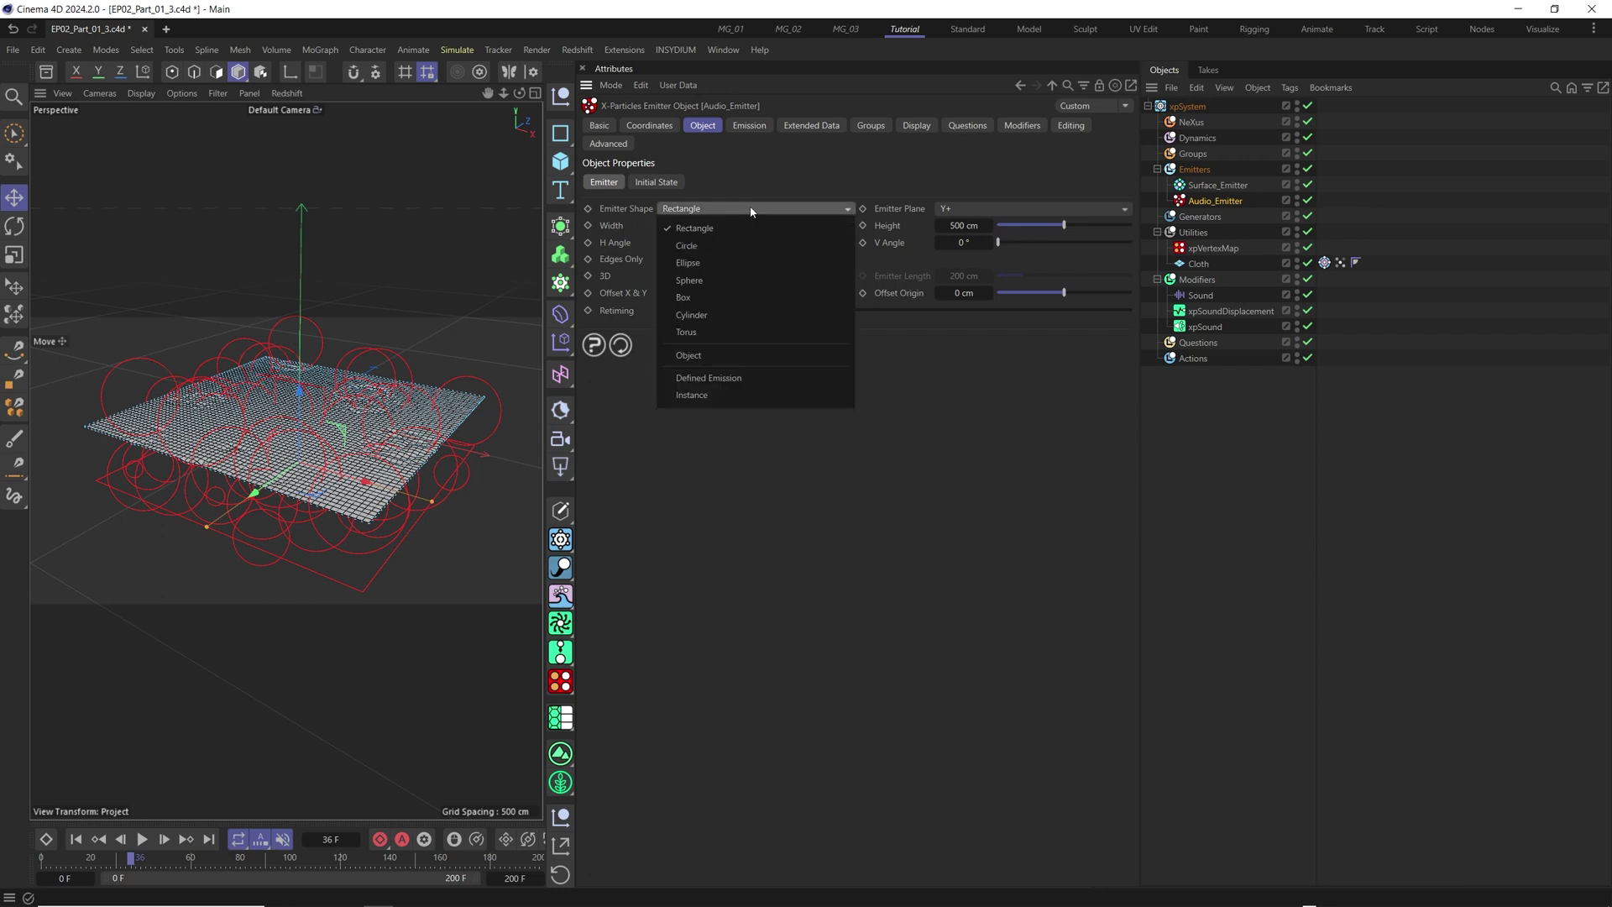
{"action": "left_click", "coordinate": [598, 267]}
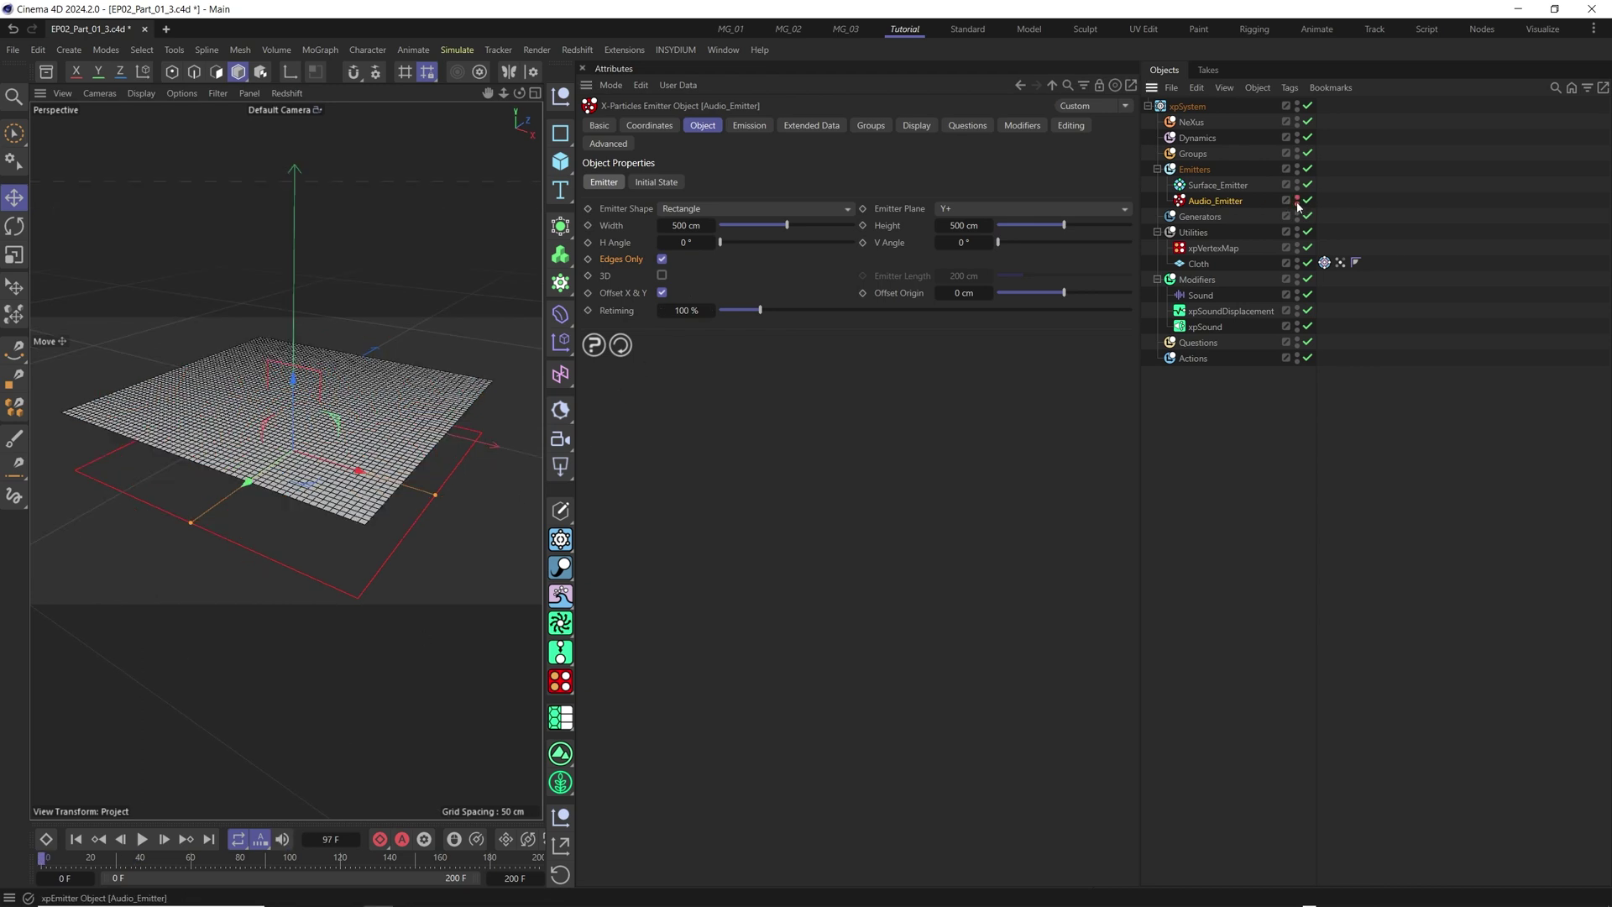
- Play the simulation with the emitters hidden and inspect how edge-only emission from Audio_Emitter displaces the cloth
{"action": "left_click", "coordinate": [1219, 186]}
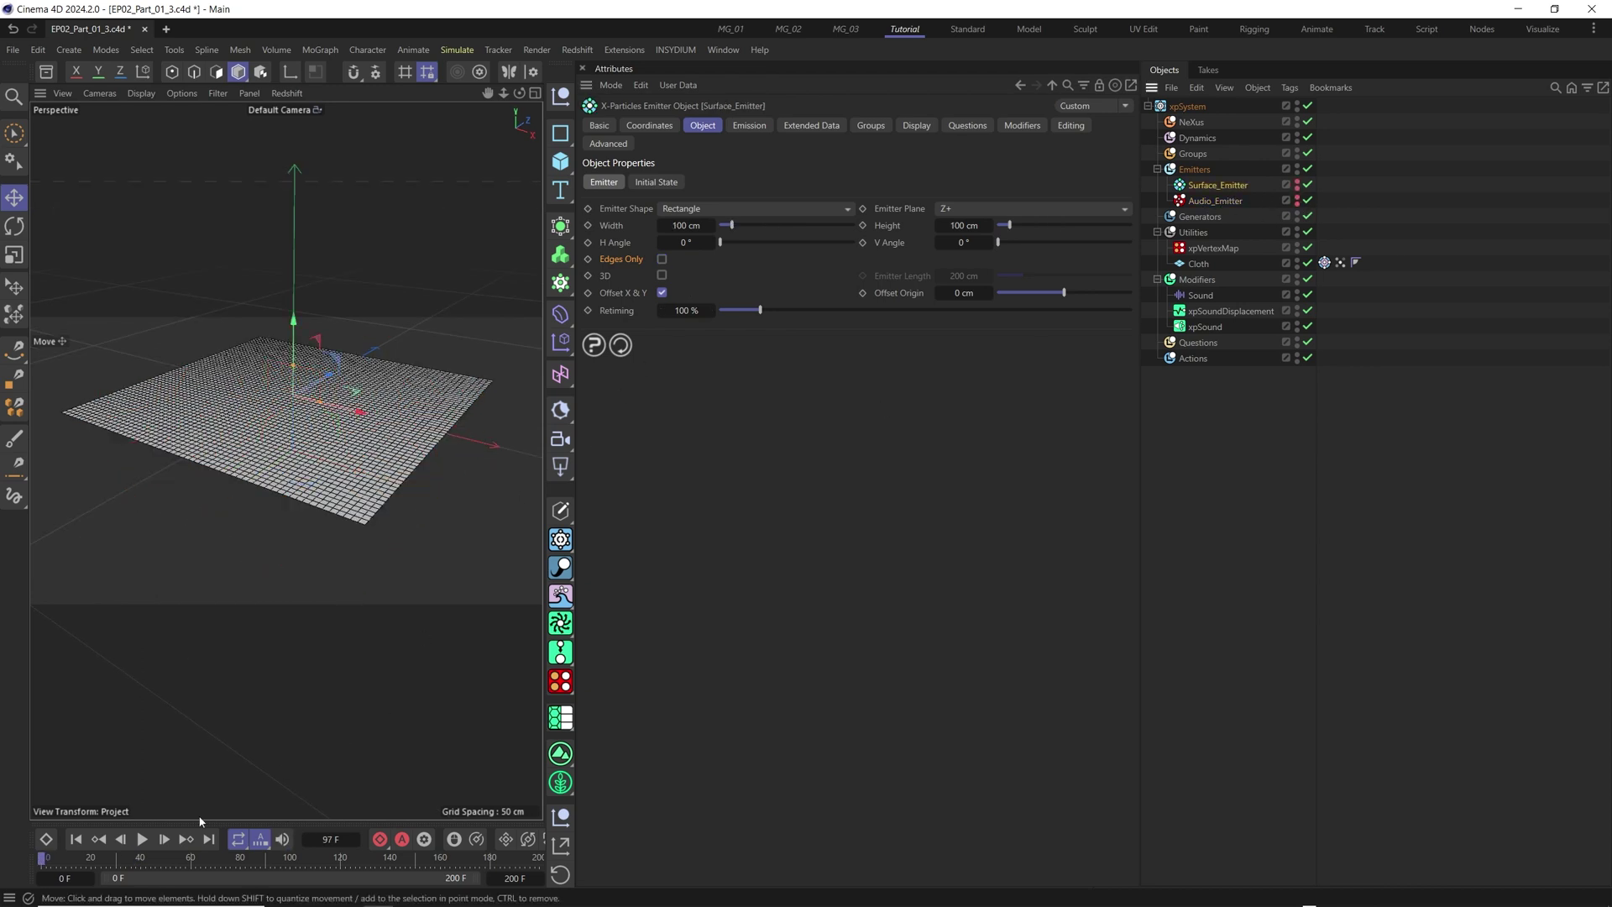
{"action": "left_click", "coordinate": [140, 838]}
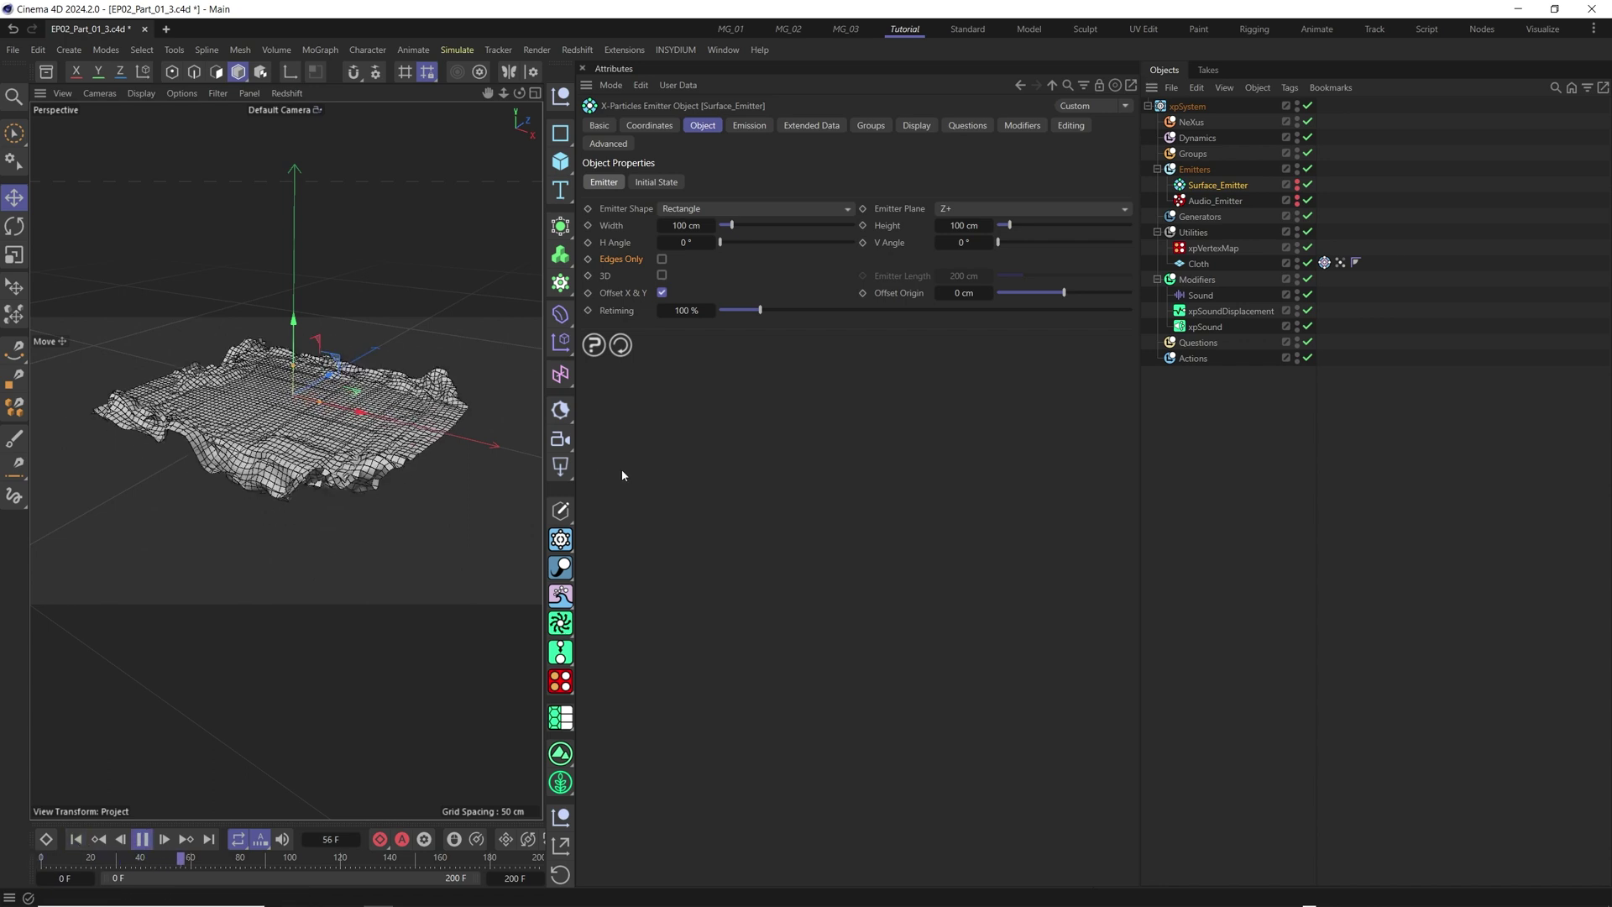
{"action": "left_click", "coordinate": [141, 839]}
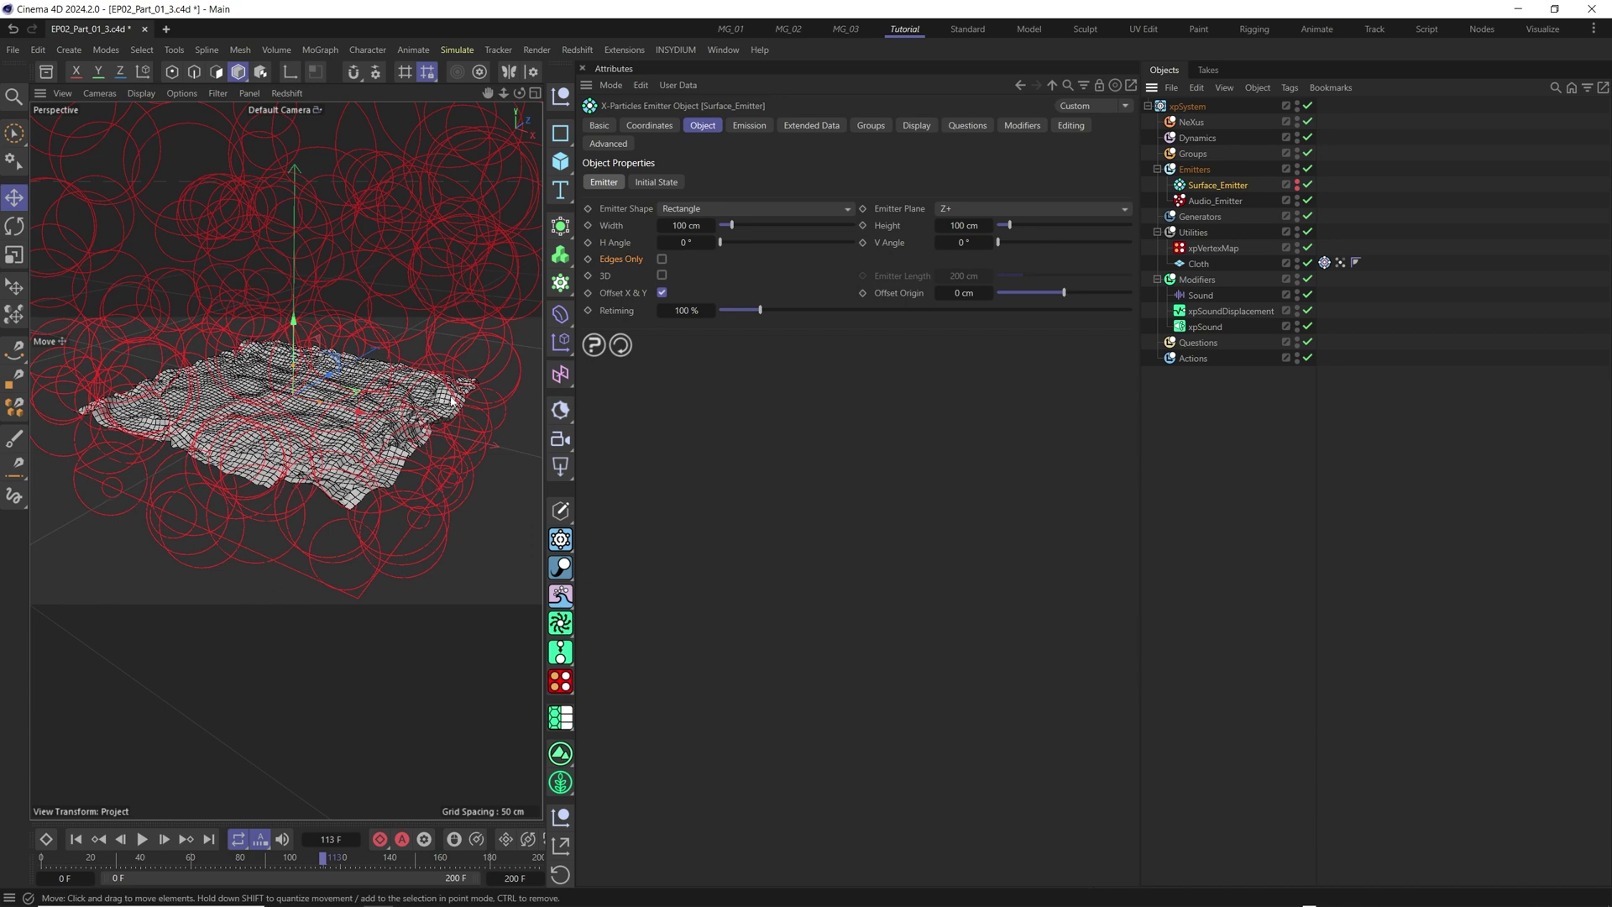
{"action": "left_click", "coordinate": [1211, 202]}
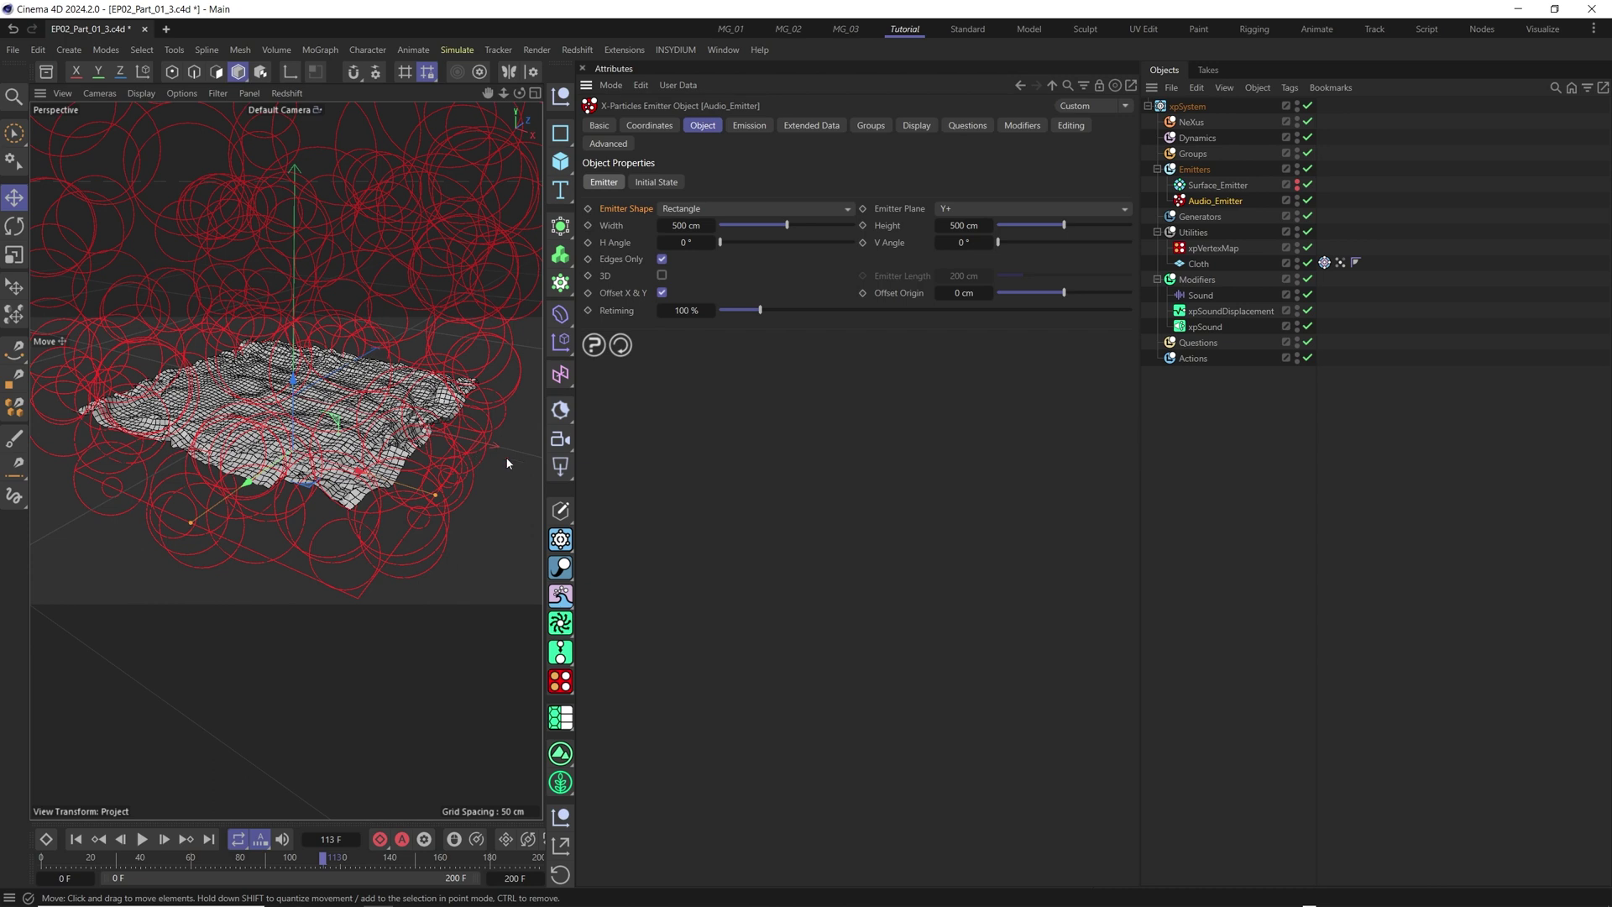
{"action": "key", "text": "shift+f"}
{"action": "key", "text": "F8"}
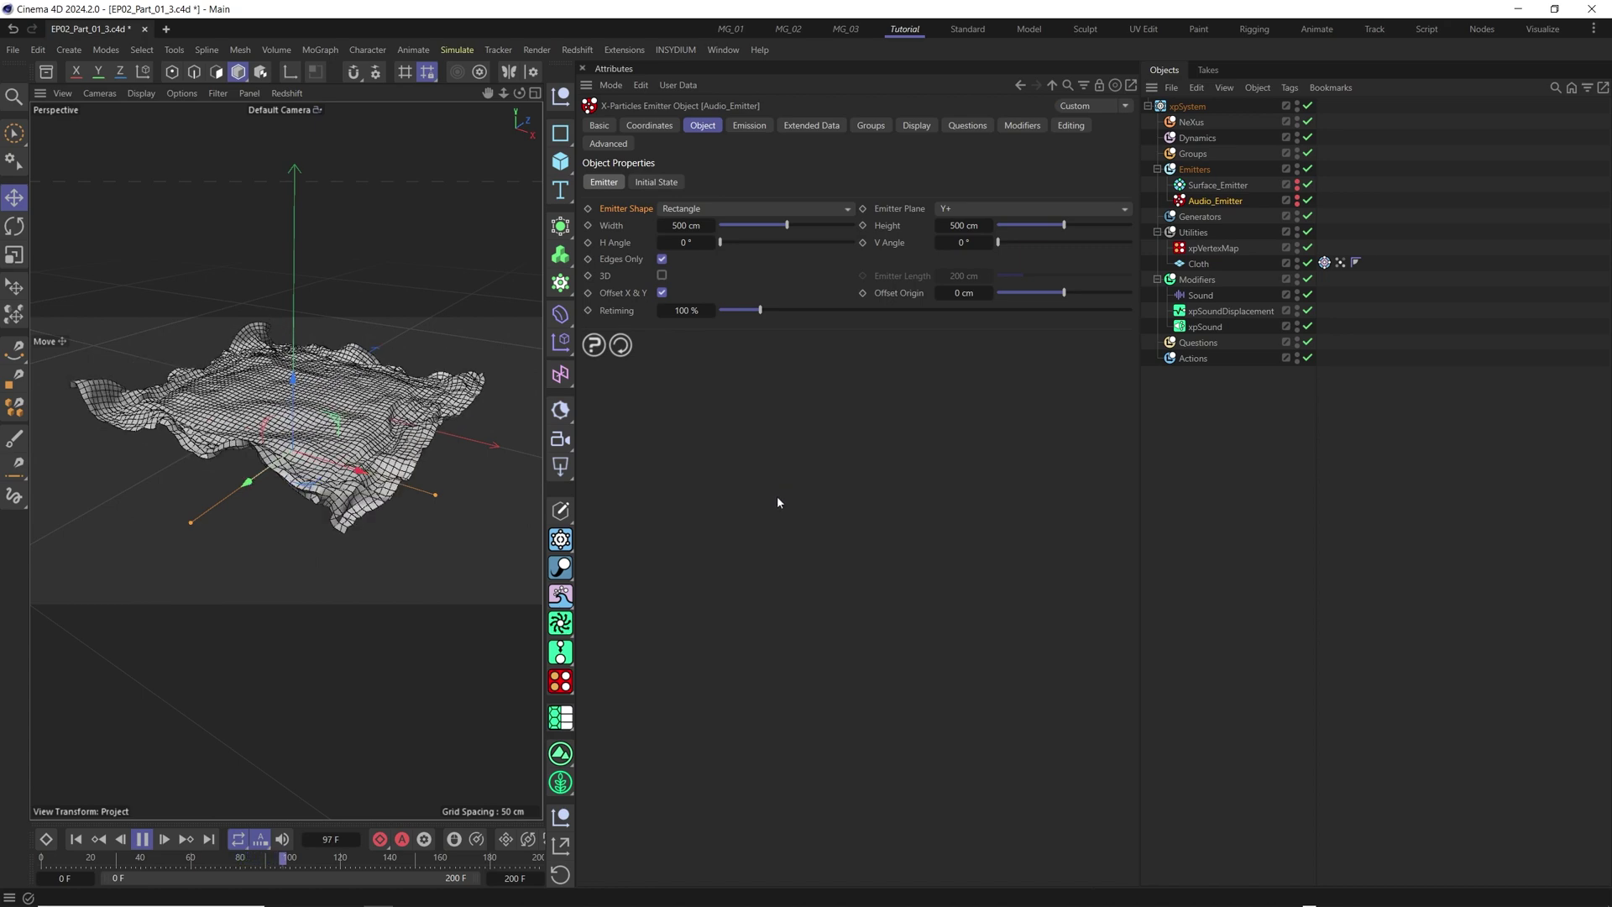
{"action": "left_click", "coordinate": [142, 840]}
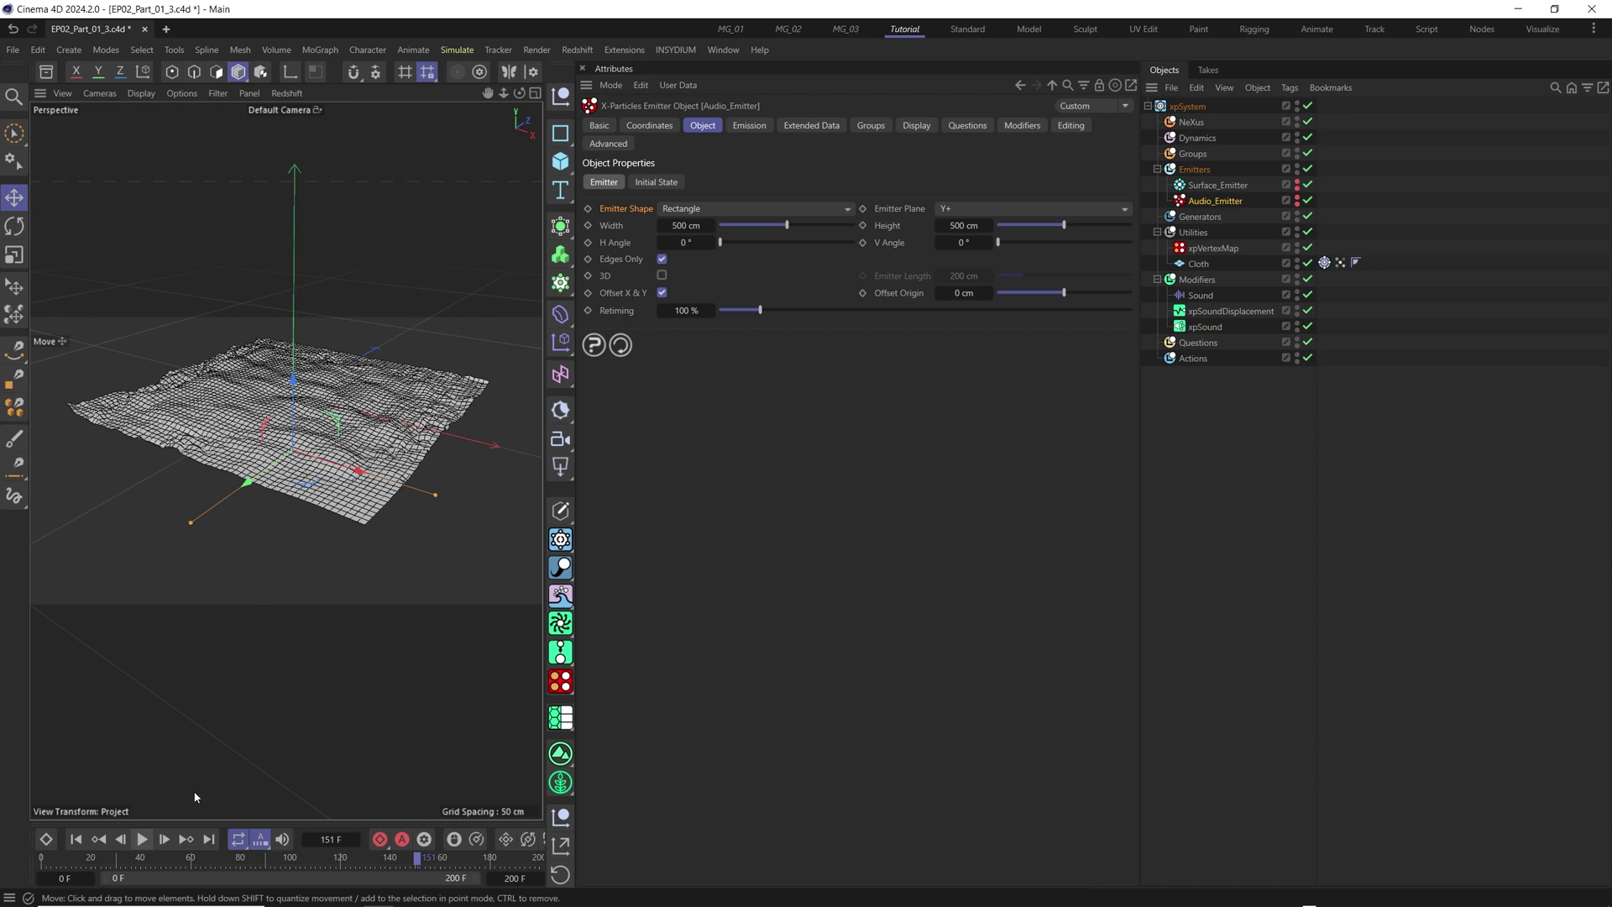
- Show Audio_Emitter in the viewport, change its emitter shape to Sphere, and raise it to the cloth's centre
{"action": "left_click", "coordinate": [1297, 202]}
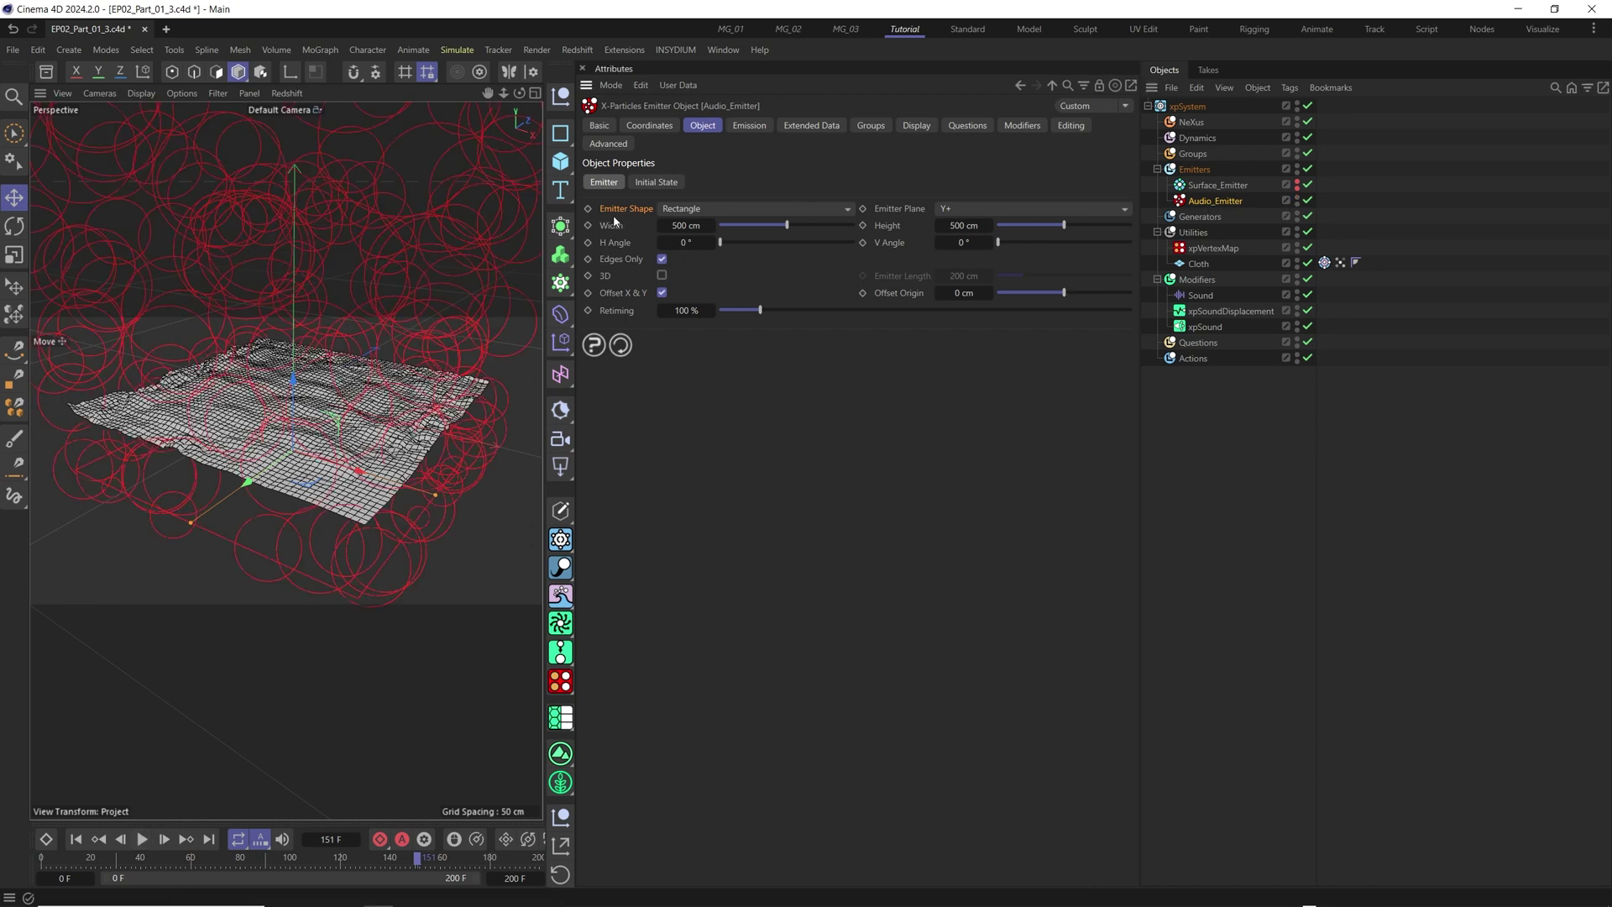
{"action": "left_click", "coordinate": [826, 208]}
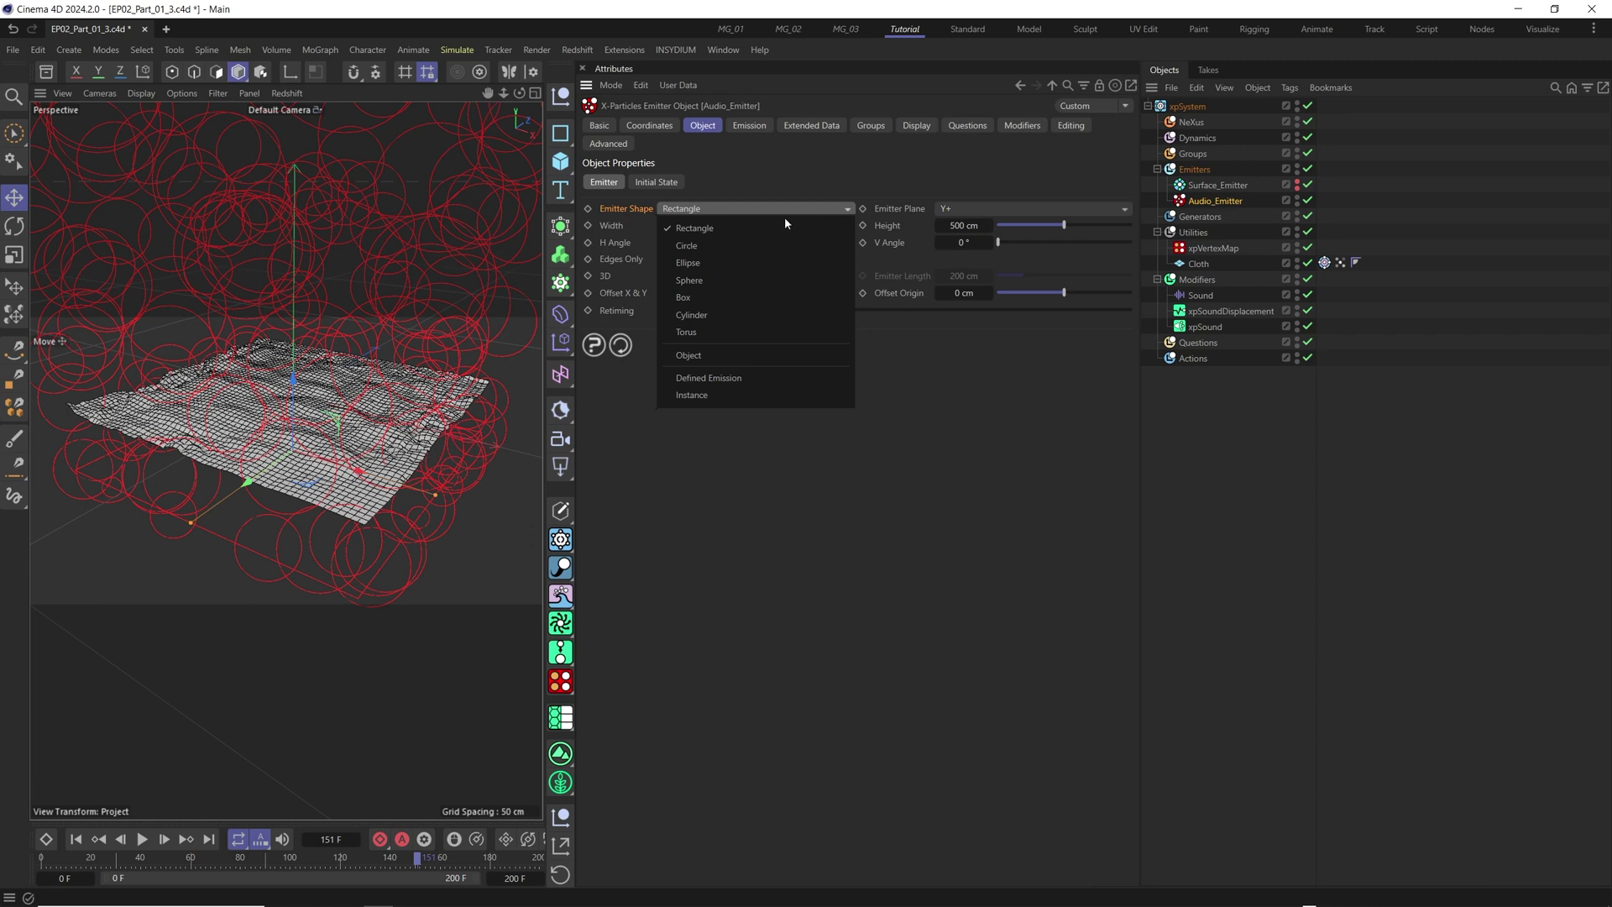
{"action": "left_click", "coordinate": [706, 276]}
{"action": "left_click_drag", "start_coordinate": [294, 378], "coordinate": [297, 411]}
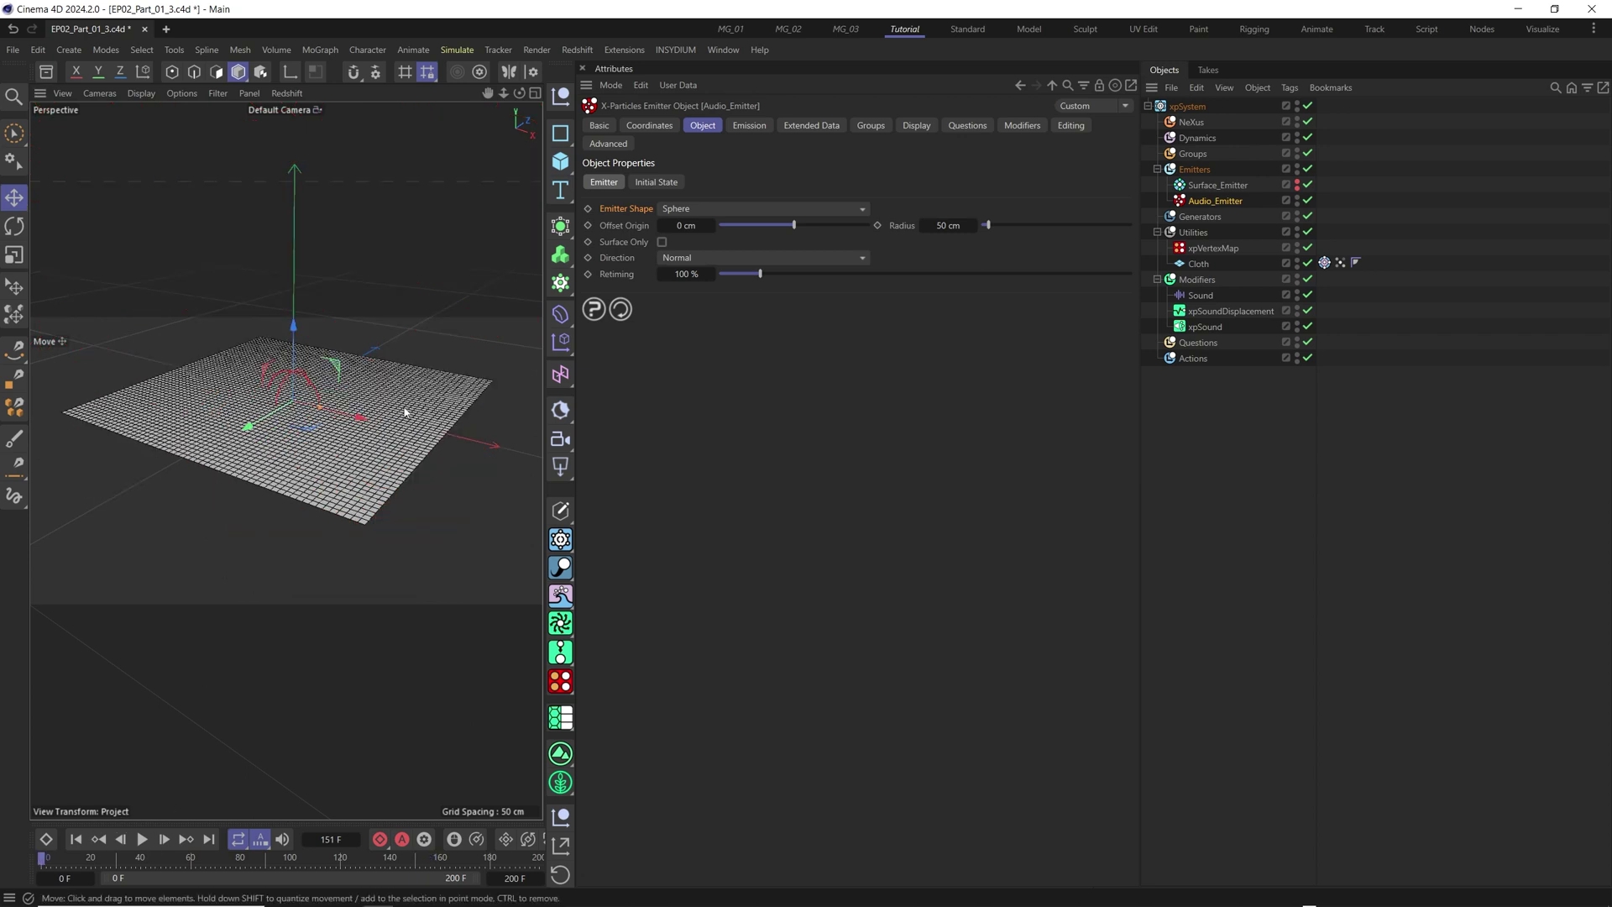
- Play the simulation from the start and inspect the cloth displacement produced by the spherical Audio_Emitter
{"action": "key", "text": "F8"}
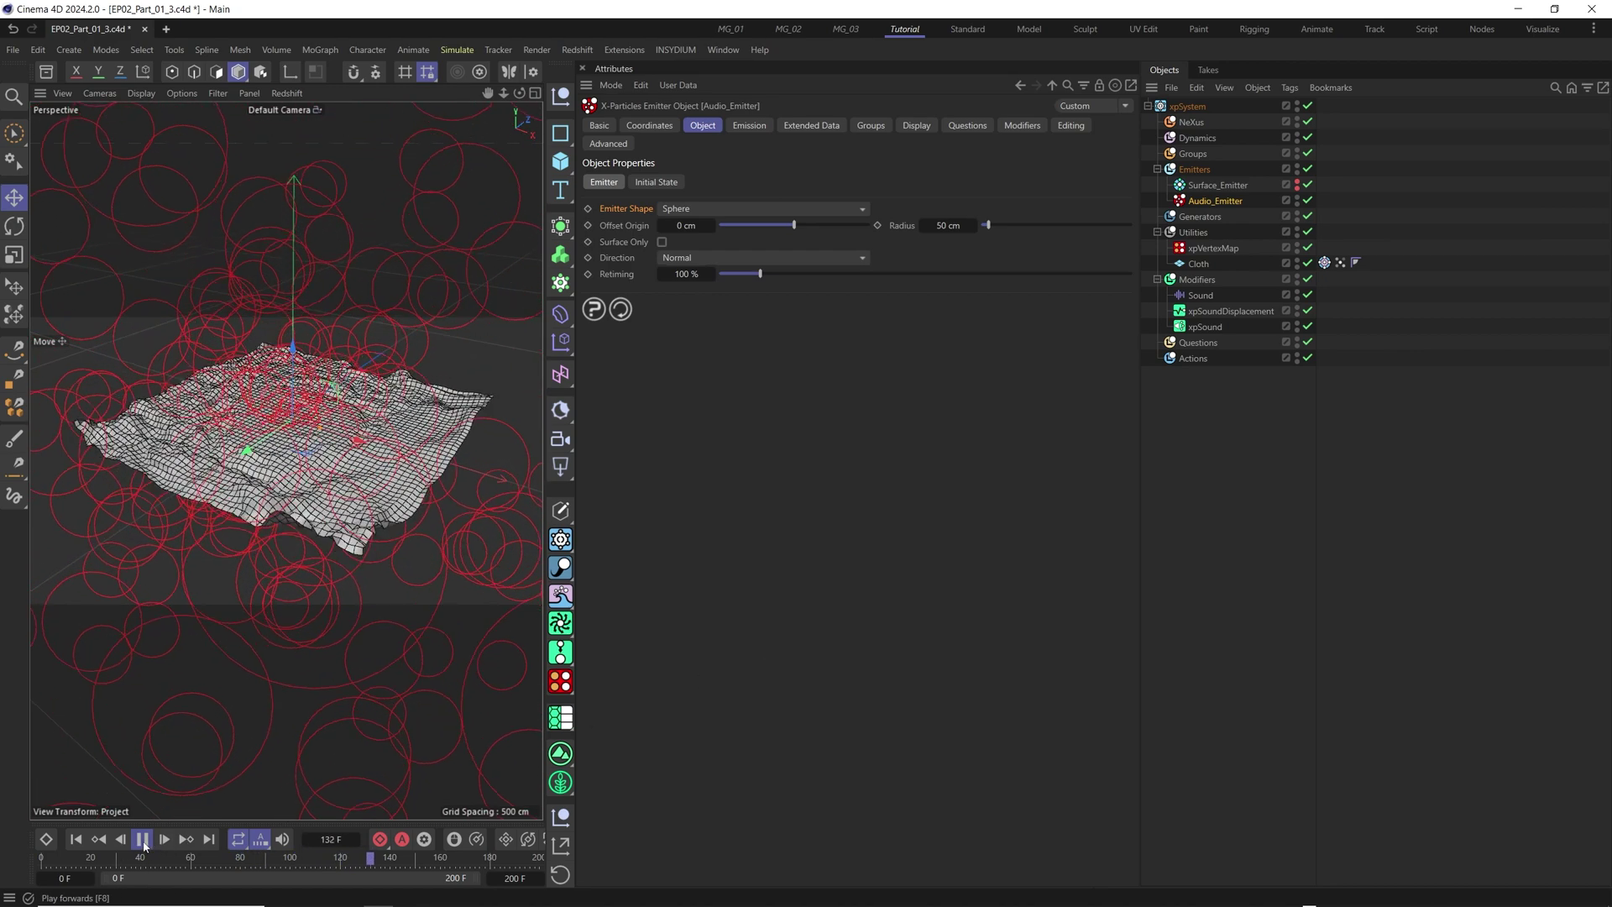
{"action": "left_click", "coordinate": [76, 839]}
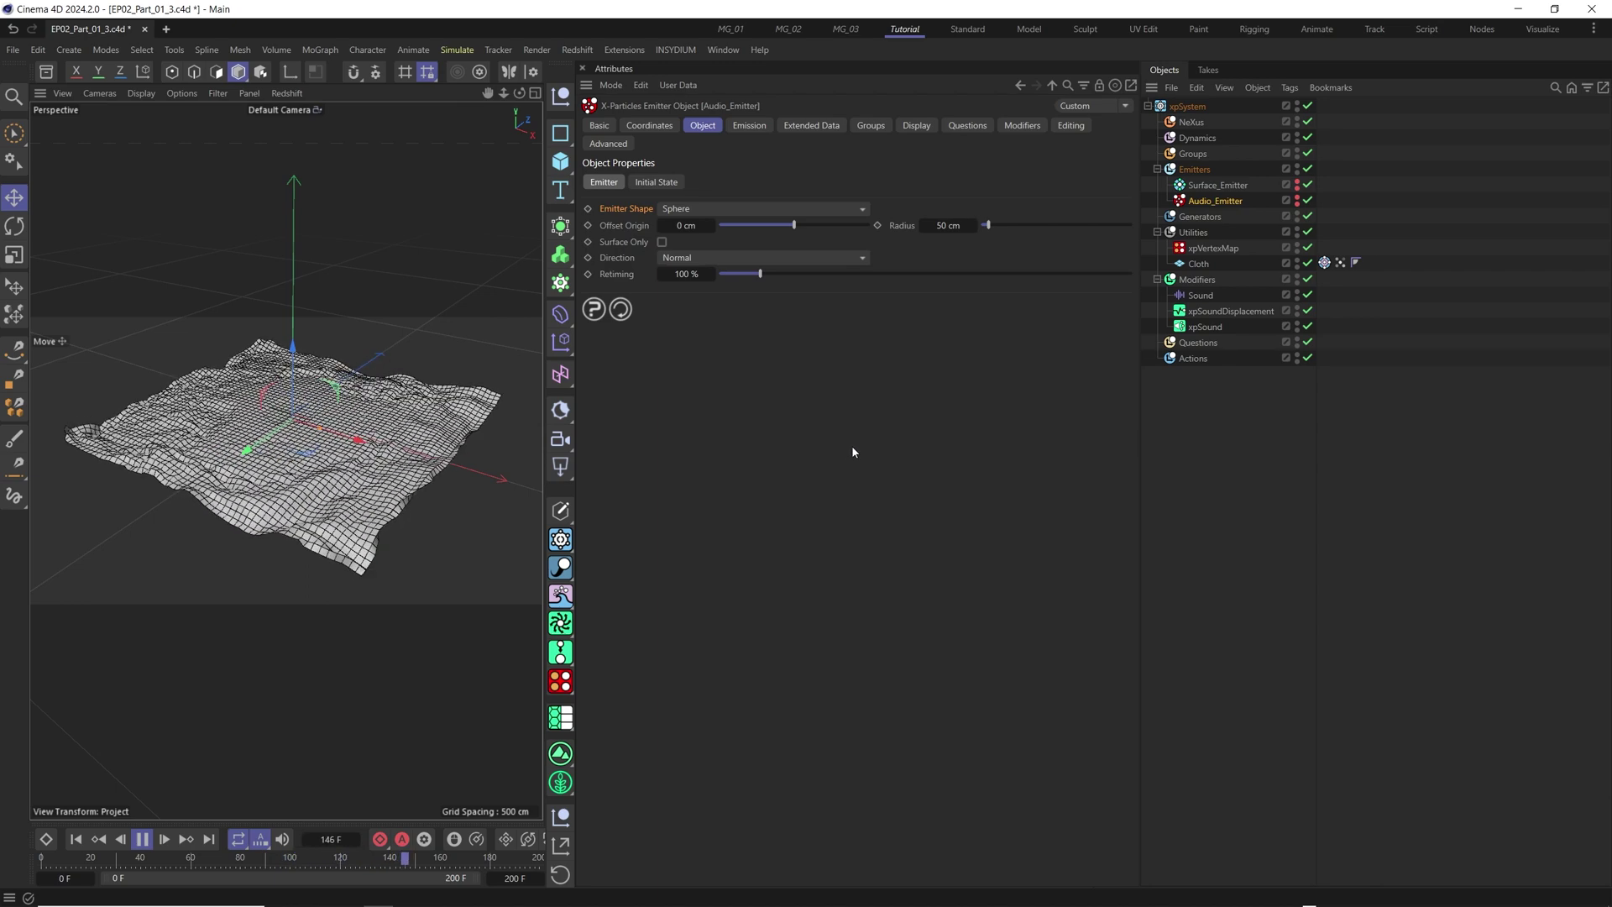
{"action": "left_click", "coordinate": [142, 839]}
{"action": "left_click", "coordinate": [684, 208]}
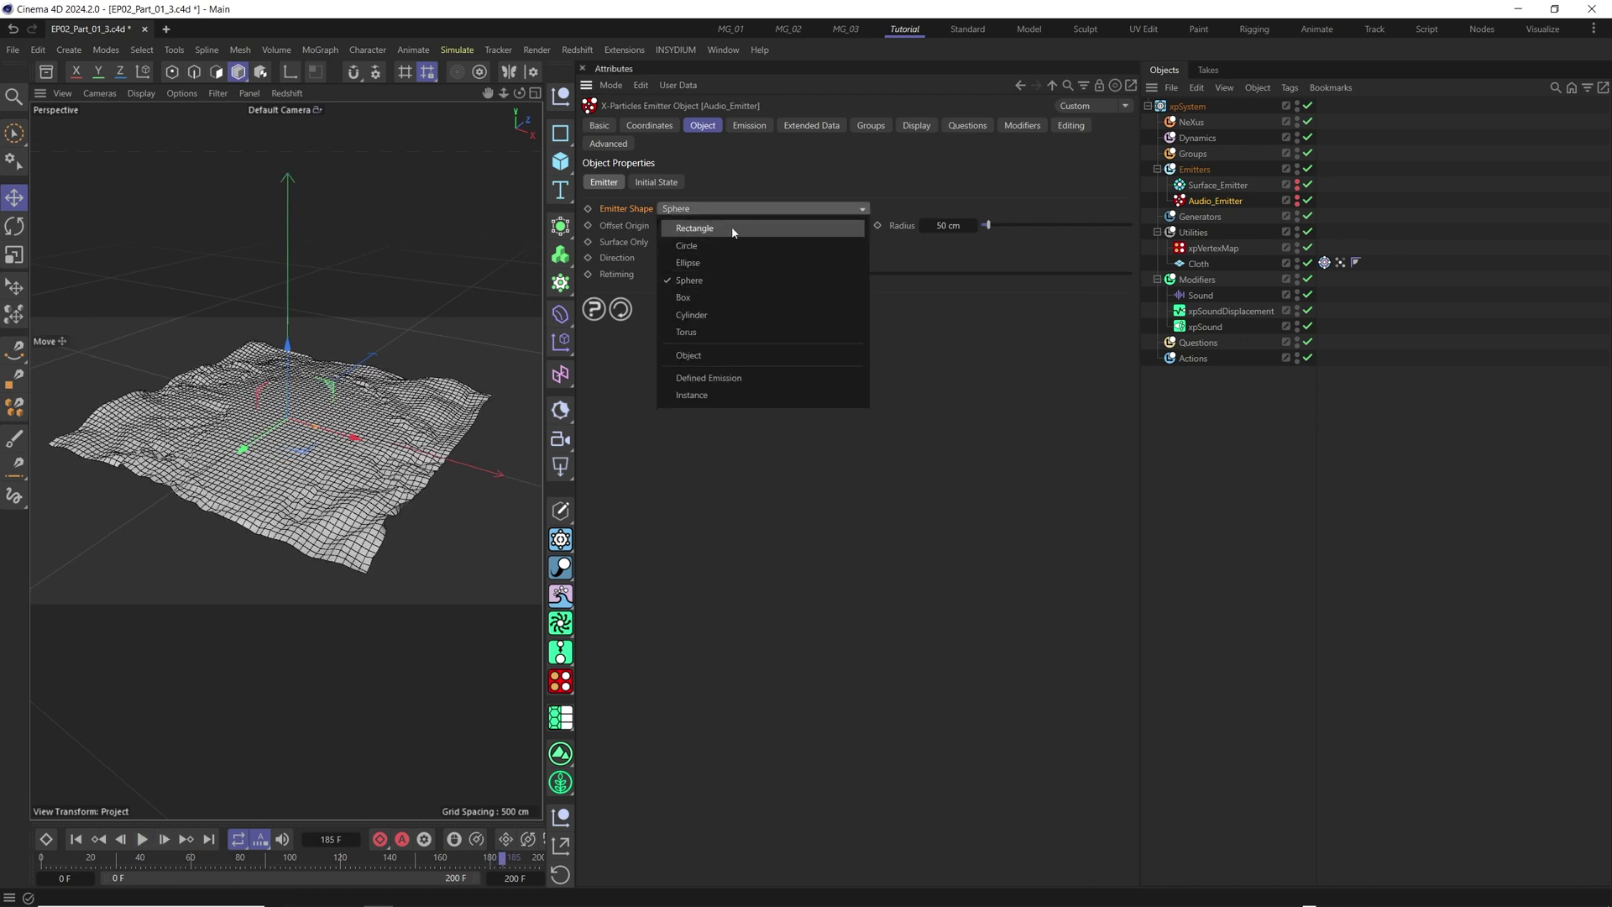
{"action": "left_click", "coordinate": [615, 248]}
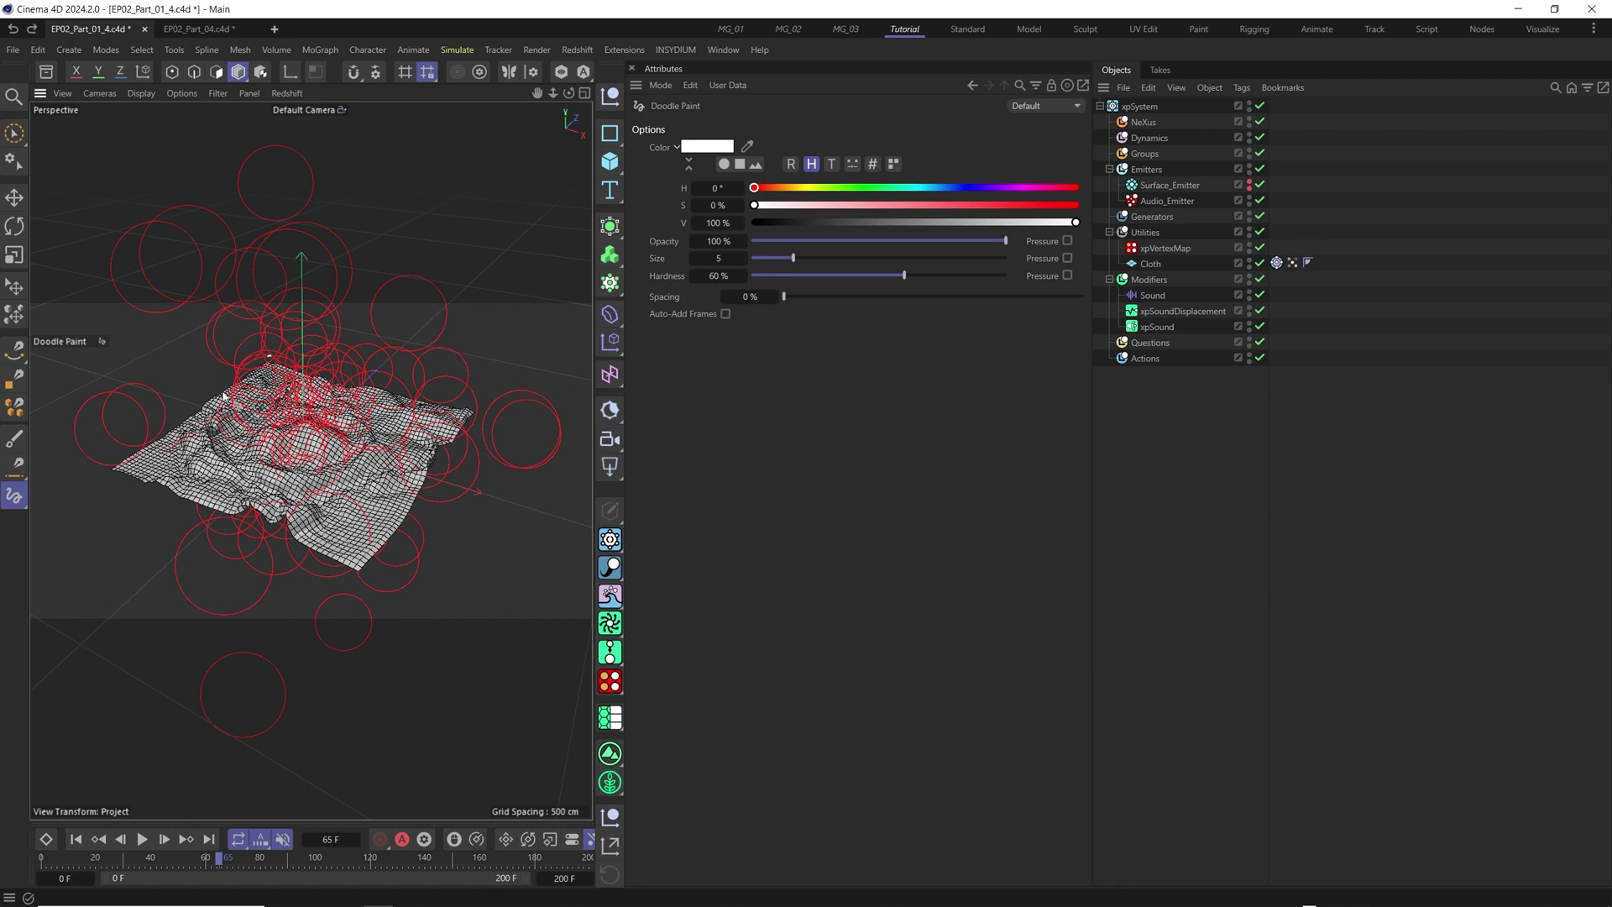
{"action": "mouse_move", "coordinate": [269, 357]}
{"action": "left_mouse_down"}
{"action": "mouse_move", "coordinate": [118, 474]}
{"action": "mouse_move", "coordinate": [411, 560]}
{"action": "left_mouse_up"}
{"action": "mouse_move", "coordinate": [271, 360]}
{"action": "left_mouse_down"}
{"action": "mouse_move", "coordinate": [533, 435]}
{"action": "mouse_move", "coordinate": [311, 581]}
{"action": "left_mouse_up"}
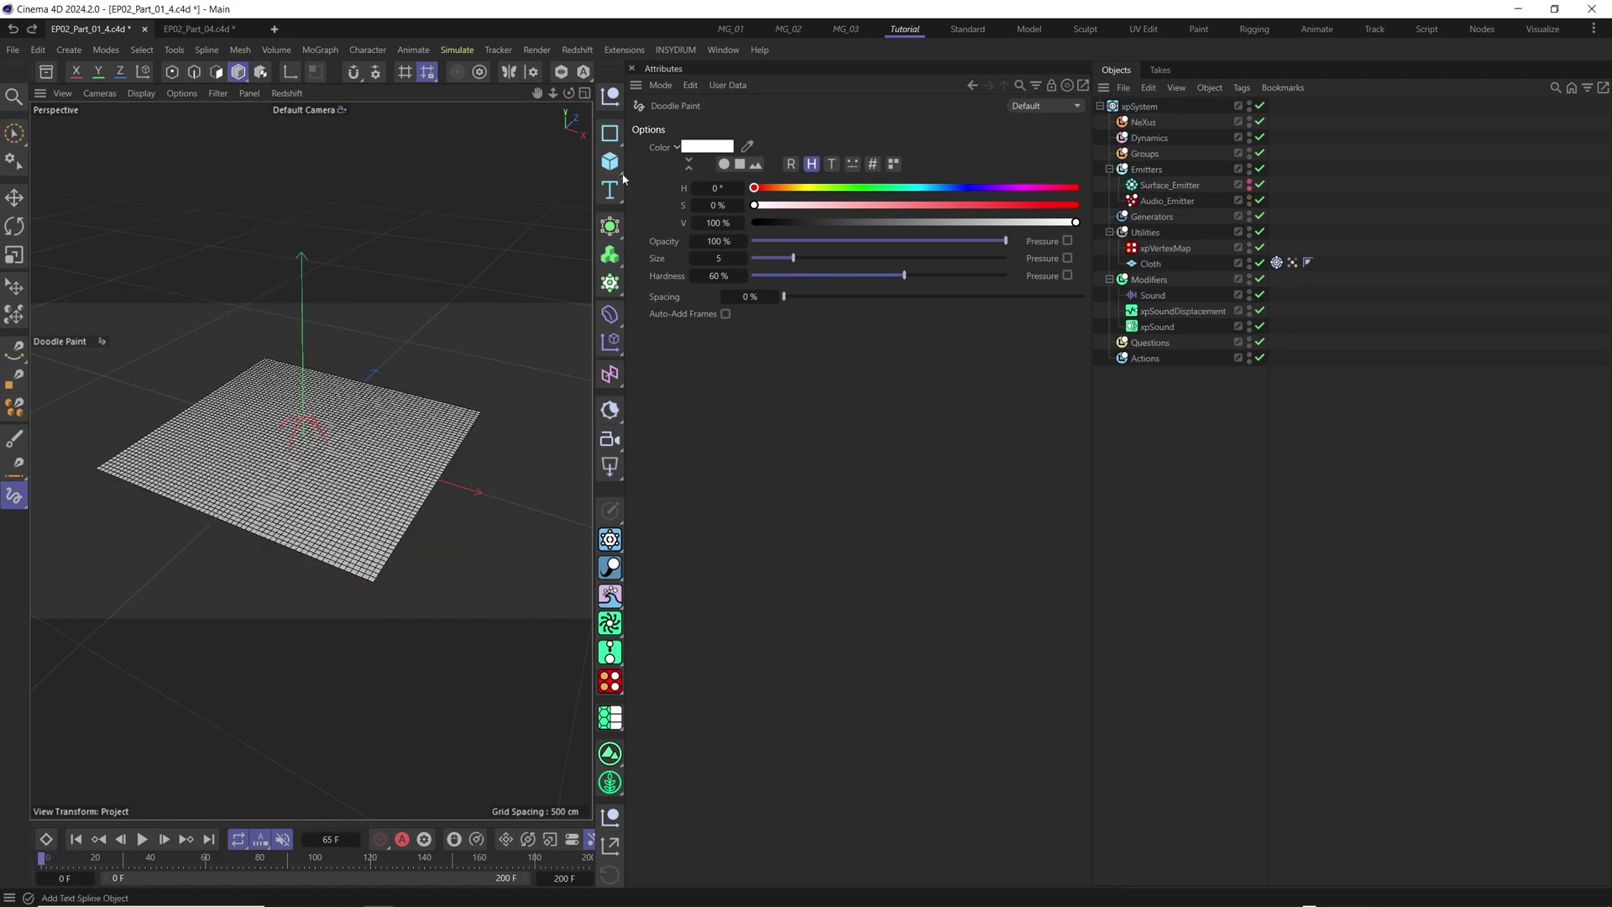
- Add a cube measuring 500 cm in X, 100 cm in Y and 500 cm in Z
{"action": "left_click", "coordinate": [610, 161]}
{"action": "left_click", "coordinate": [681, 190]}
{"action": "left_click", "coordinate": [756, 163]}
{"action": "type", "text": "500"}
{"action": "key", "text": "Tab"}
{"action": "key", "text": "Tab"}
{"action": "type", "text": "500"}
{"action": "key", "text": "Return"}
{"action": "left_click", "coordinate": [759, 180]}
{"action": "type", "text": "100"}
{"action": "key", "text": "Return"}
- Place the cube in the Utilities group and rename it Collider
{"action": "left_click_drag", "start_coordinate": [1132, 105], "coordinate": [1155, 255]}
{"action": "double_click", "coordinate": [1152, 249]}
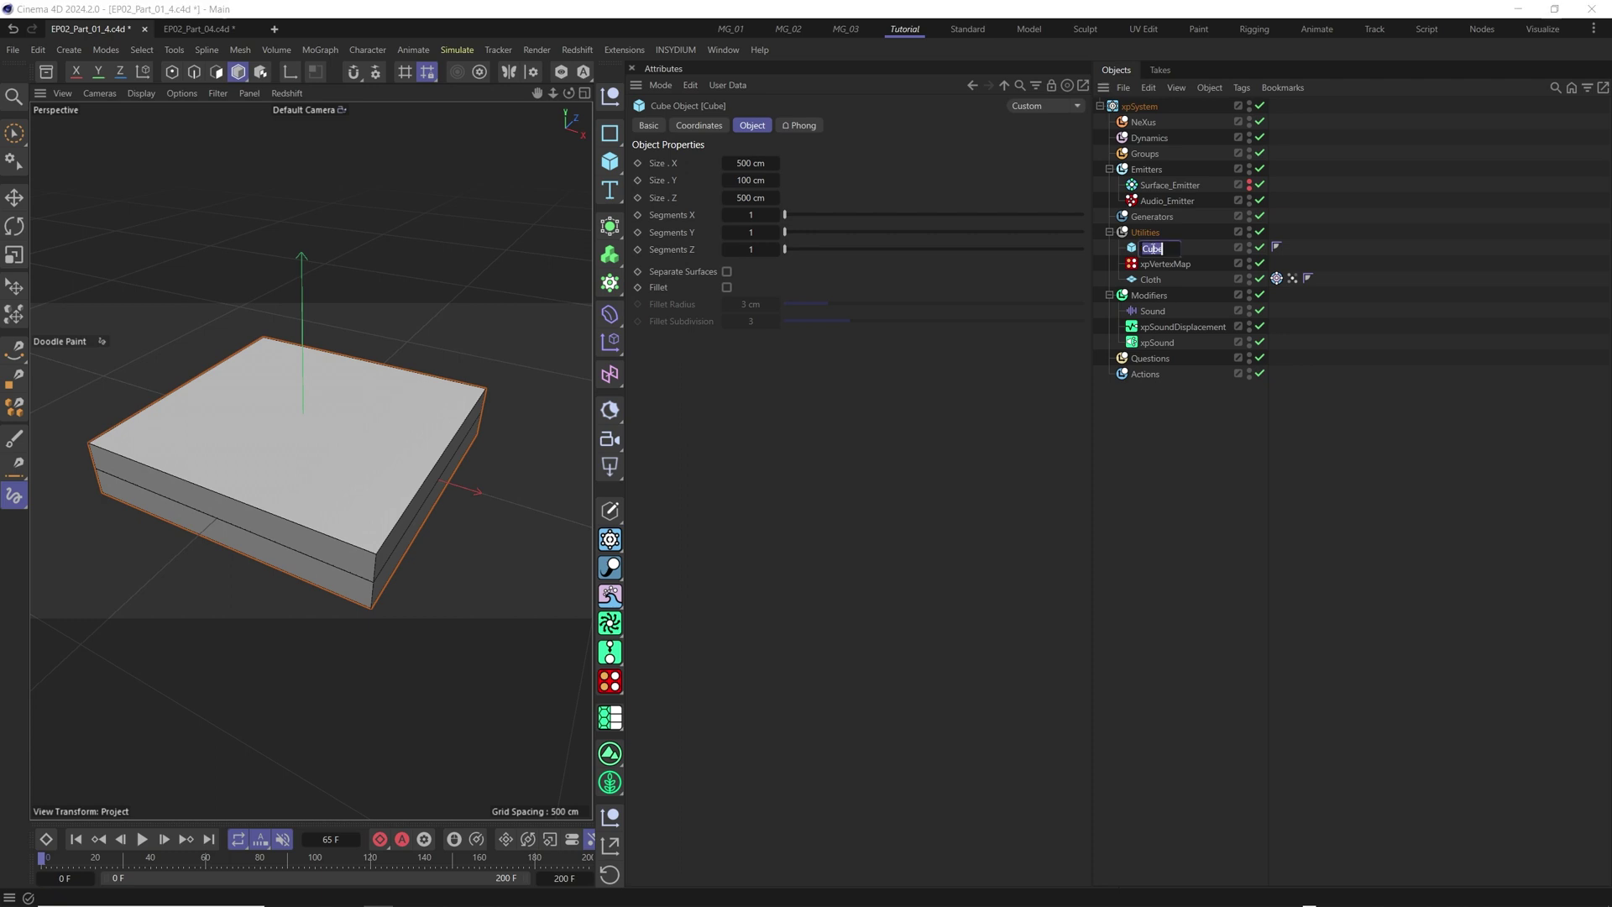
{"action": "type", "text": "Collider"}
{"action": "key", "text": "Return"}
- Make the Collider editable and delete its top and bottom polygons
{"action": "key", "text": "c"}
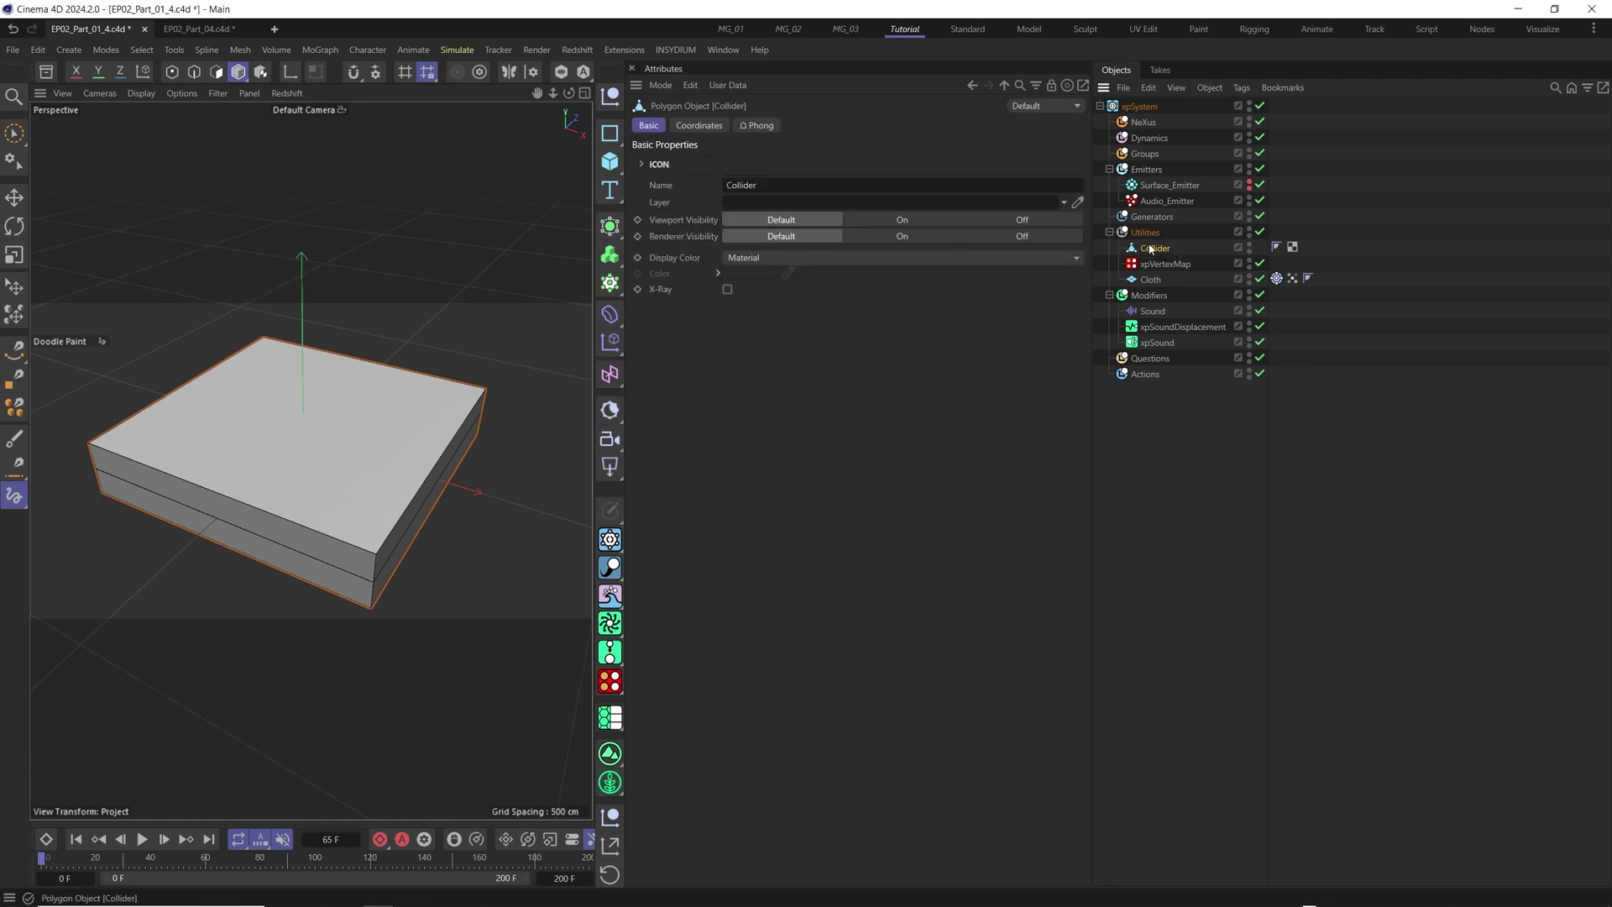
{"action": "left_click", "coordinate": [216, 72]}
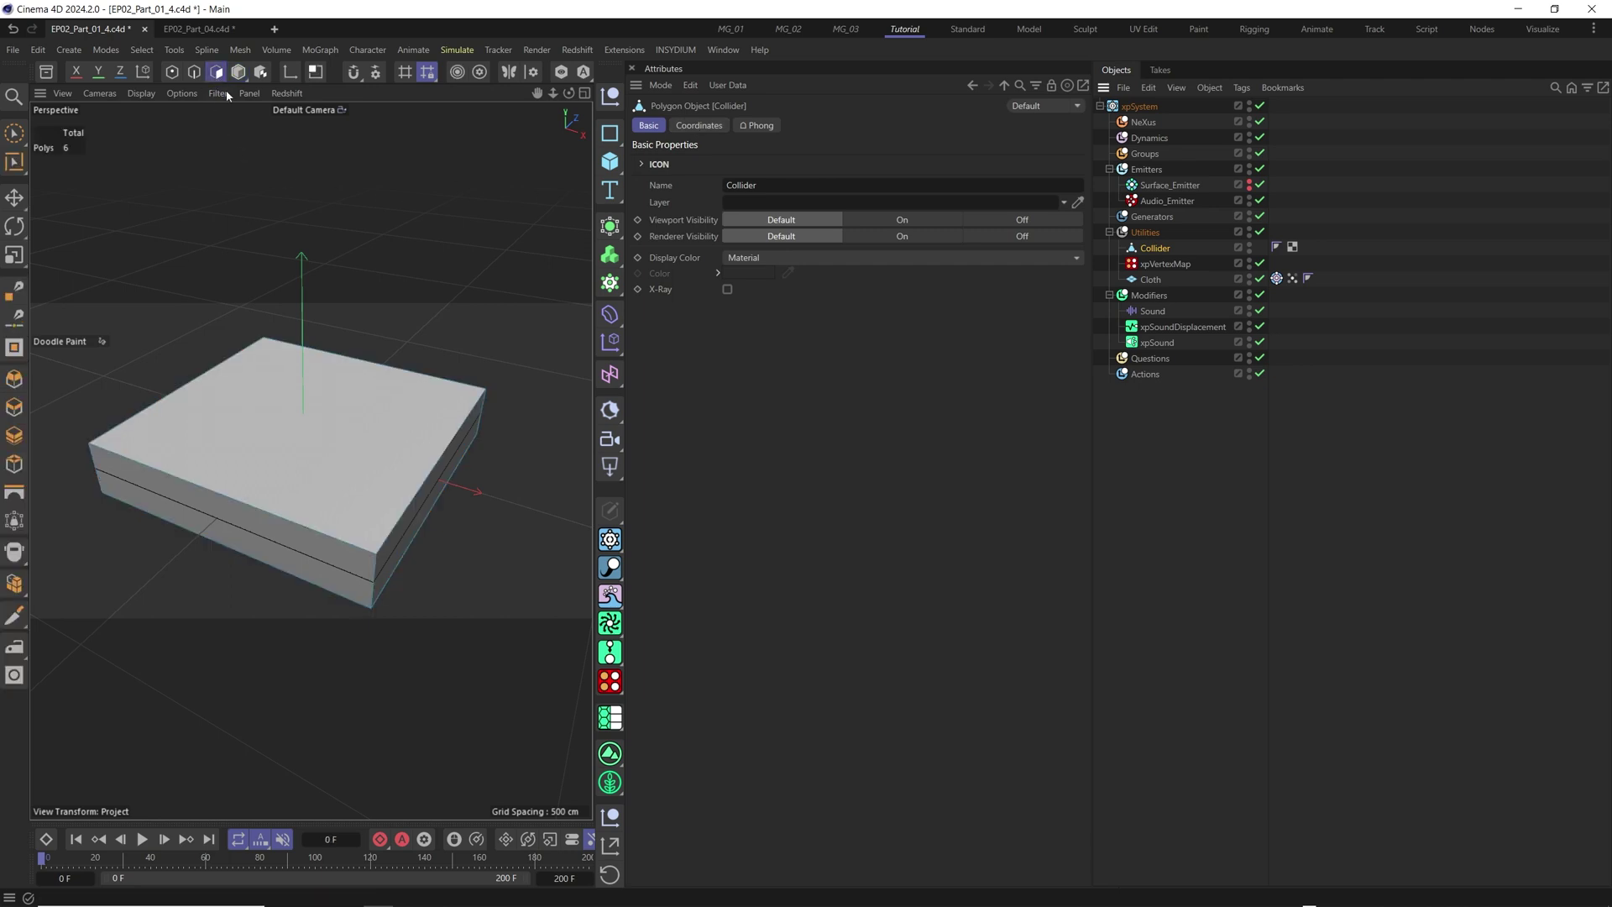
{"action": "key", "text": "9"}
{"action": "left_click", "coordinate": [339, 432]}
{"action": "left_click_drag", "start_coordinate": [373, 462], "coordinate": [375, 361], "text": "alt"}
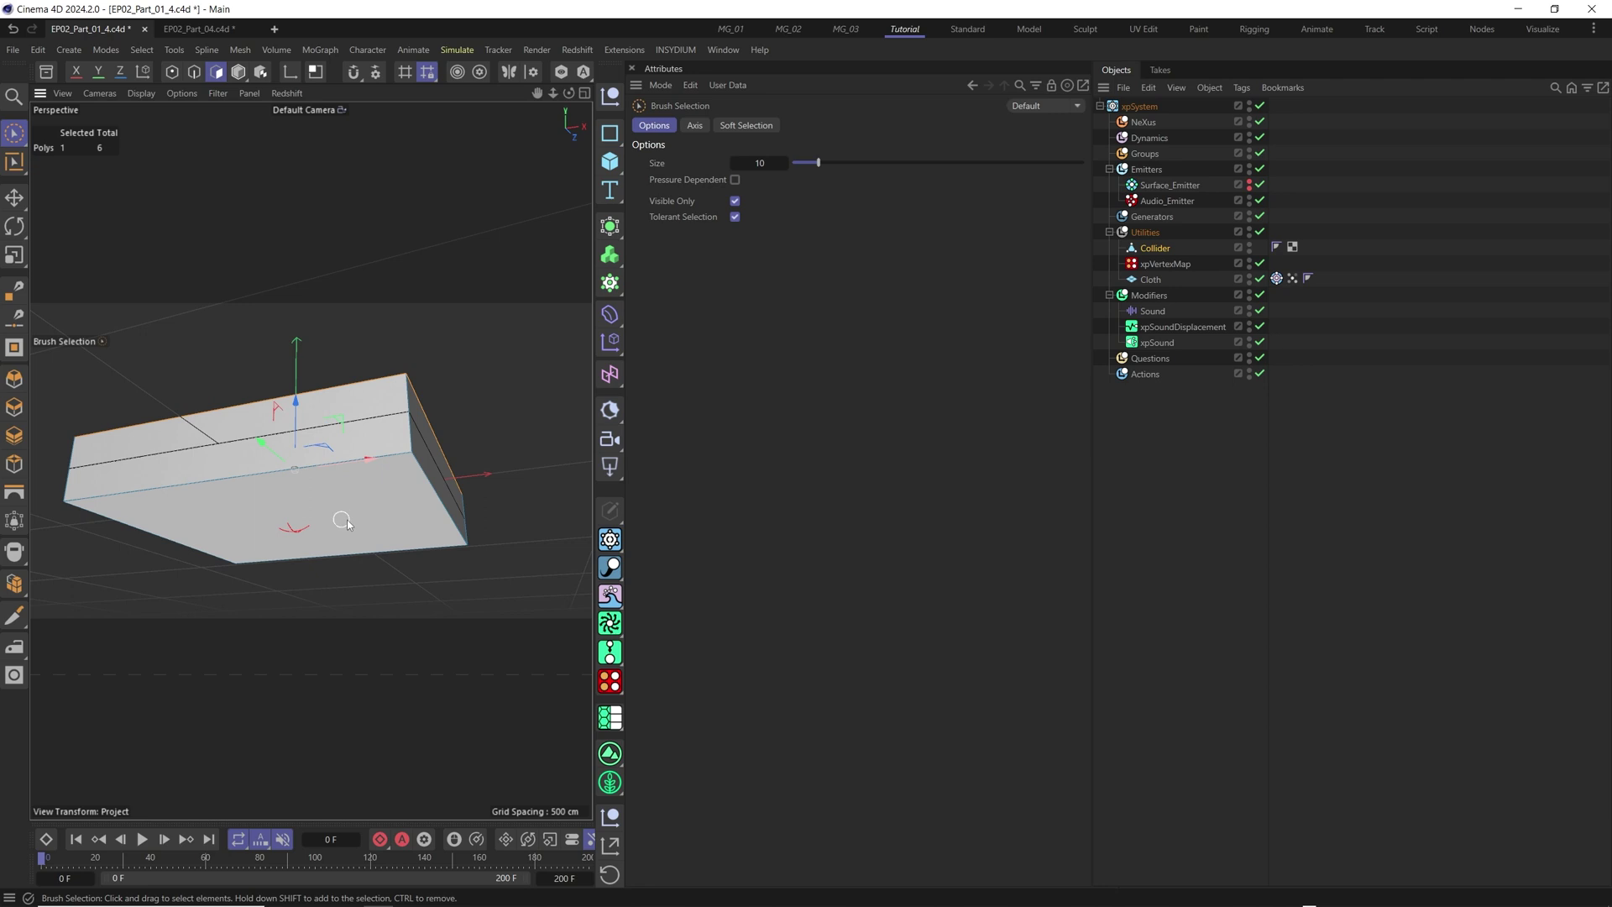
{"action": "left_click", "coordinate": [396, 422], "text": "shift"}
{"action": "left_click_drag", "start_coordinate": [396, 421], "coordinate": [348, 427], "text": "alt"}
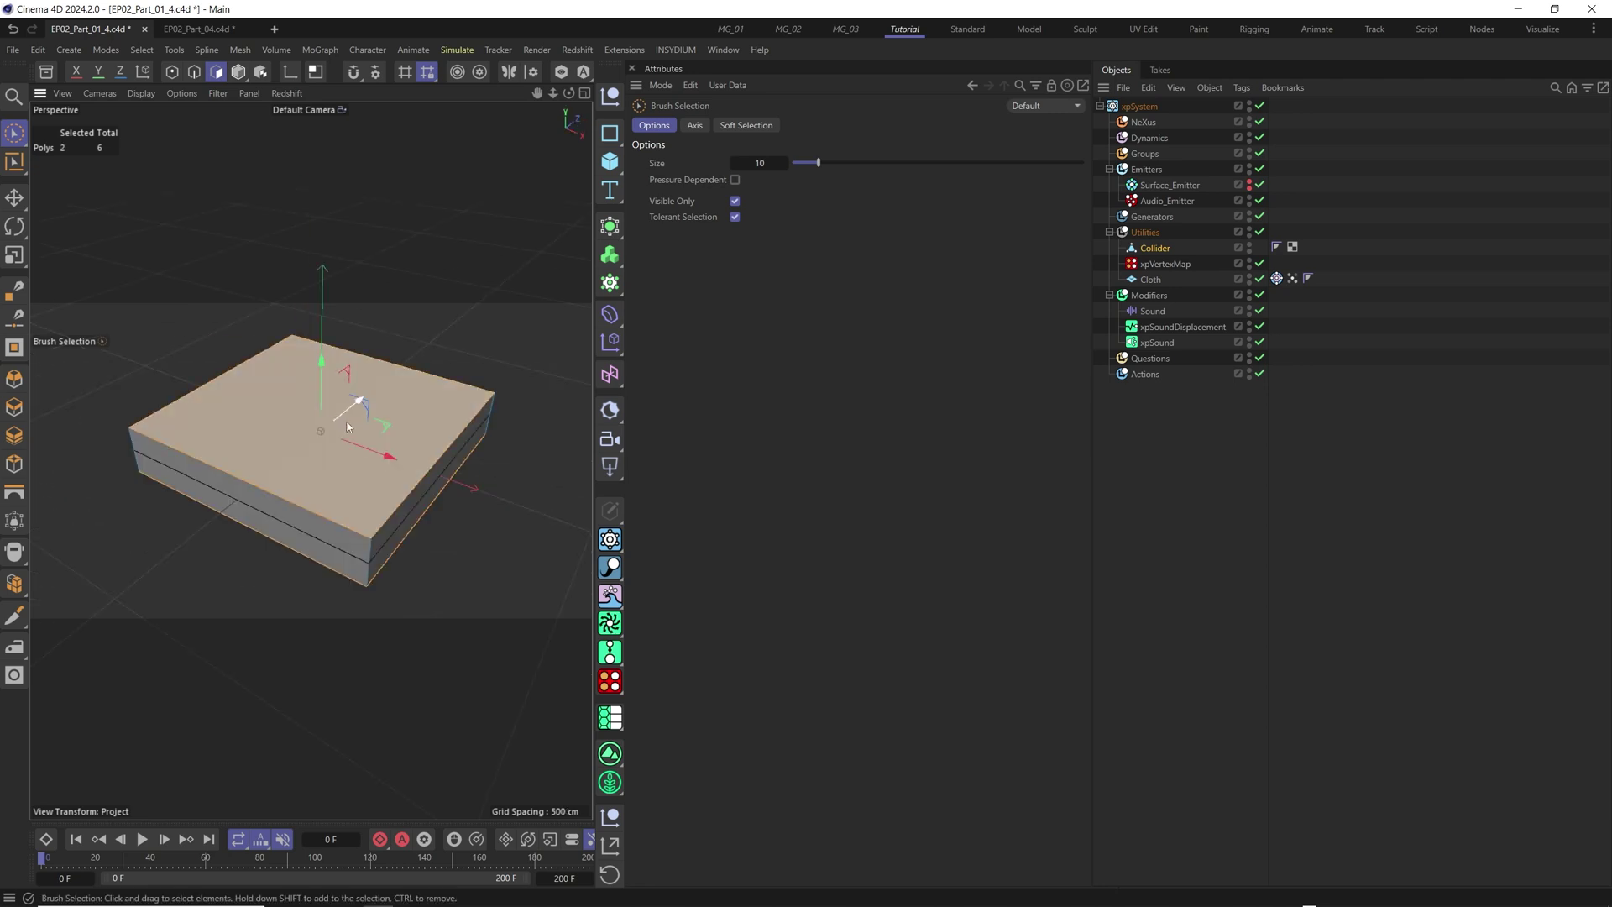
{"action": "key", "text": "Delete"}
- Extrude all four remaining side polygons of the Collider outward by 20 cm without caps
{"action": "key", "text": "ctrl+a"}
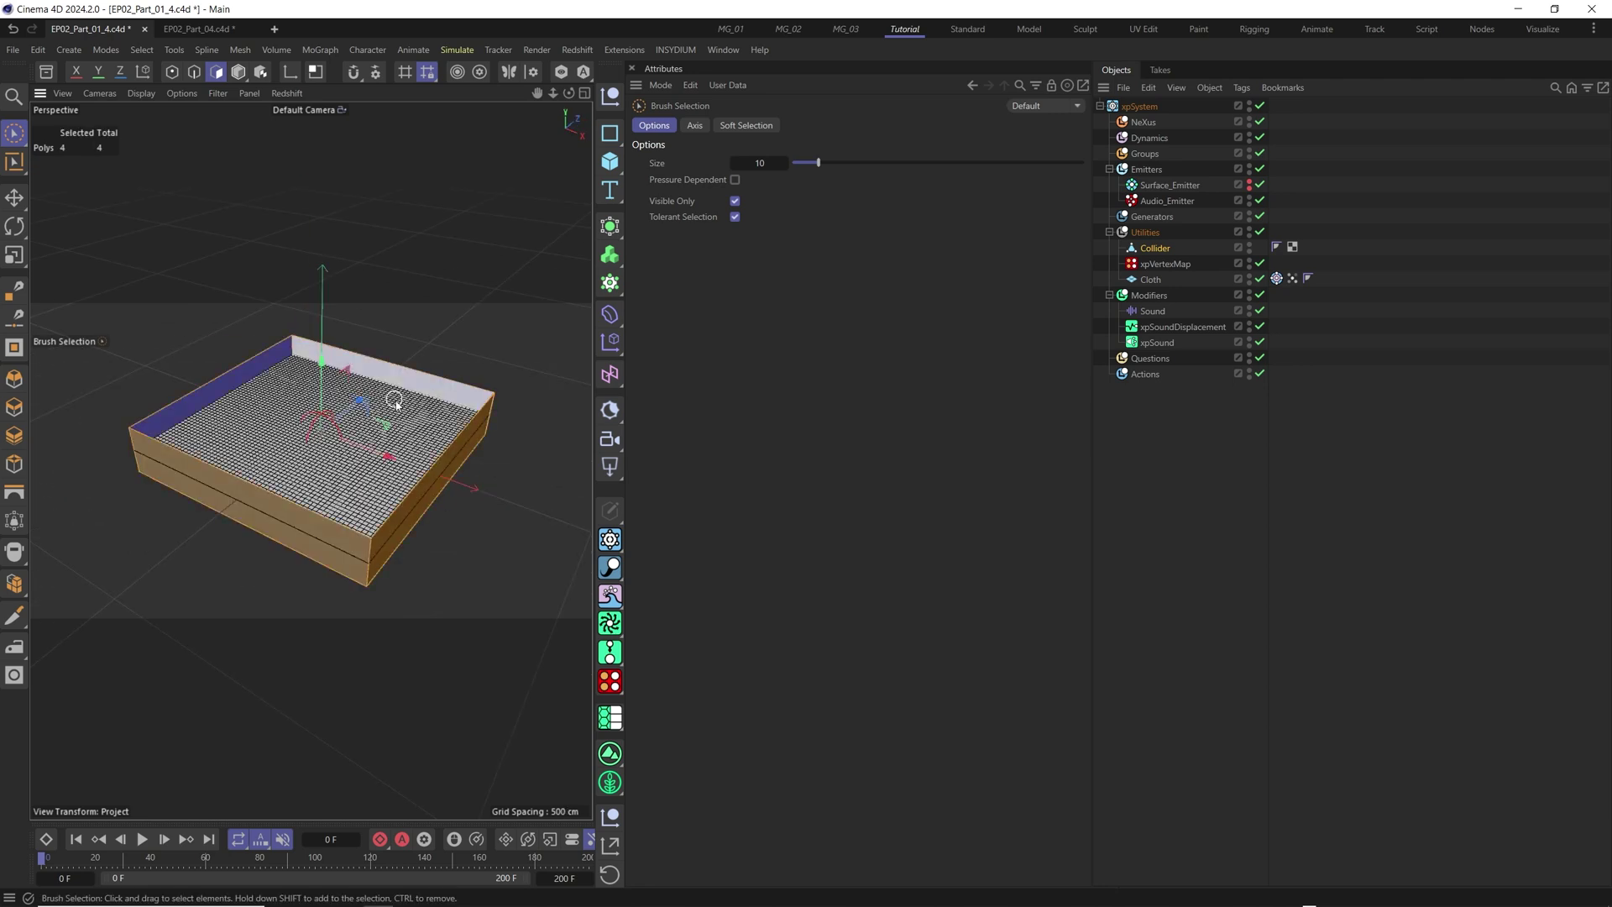
{"action": "right_click", "coordinate": [305, 532]}
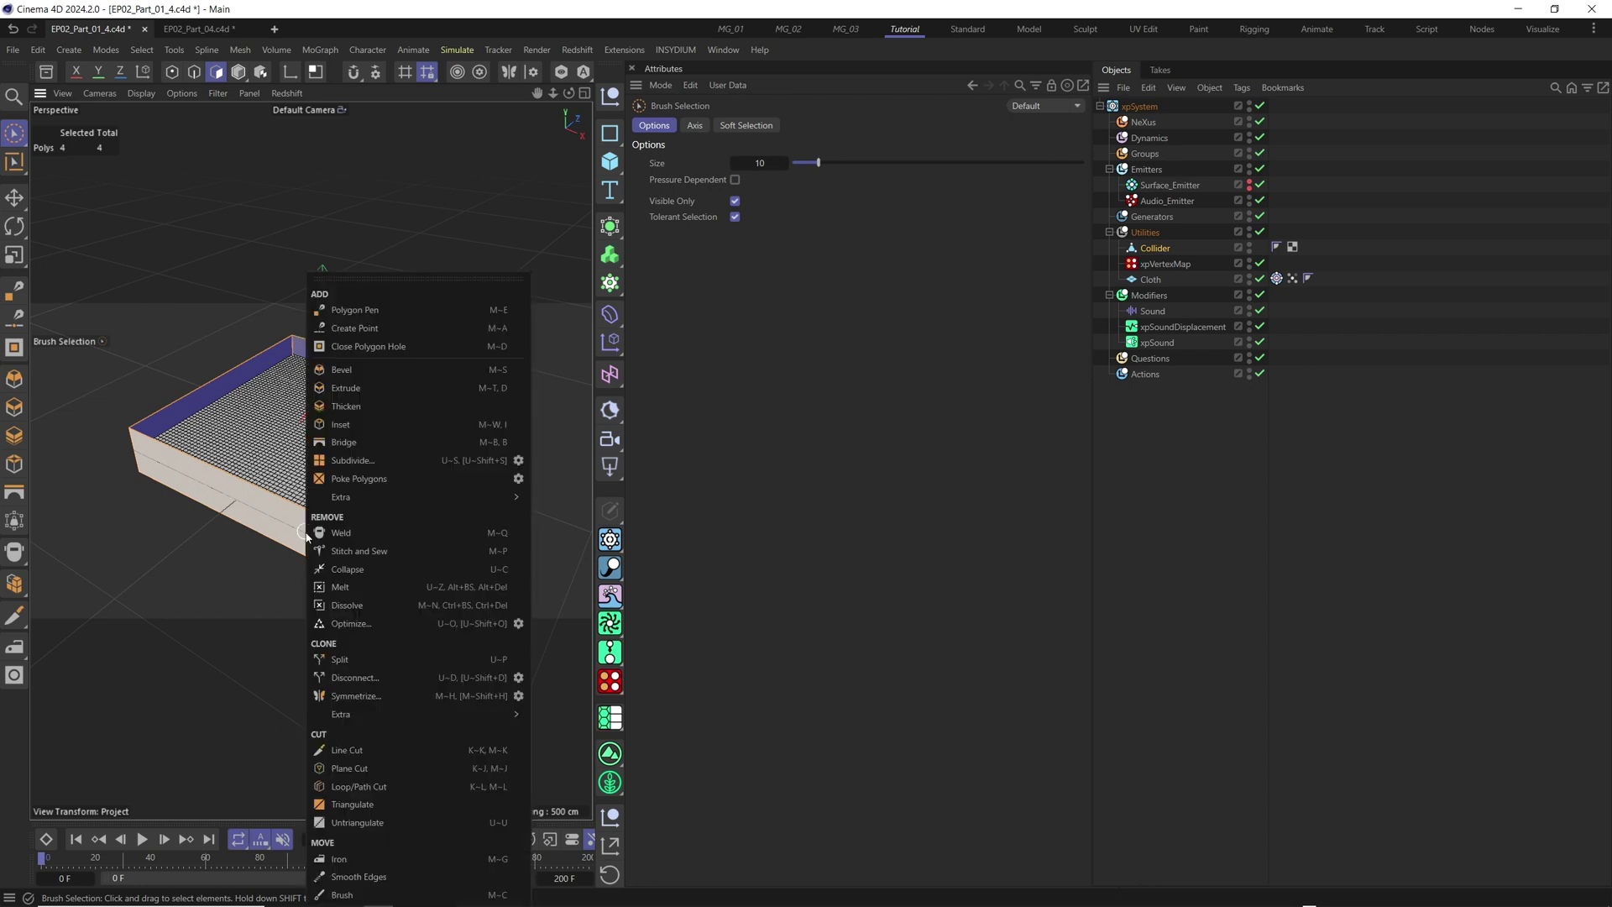
{"action": "left_click", "coordinate": [394, 391]}
{"action": "left_click_drag", "start_coordinate": [304, 526], "coordinate": [323, 529]}
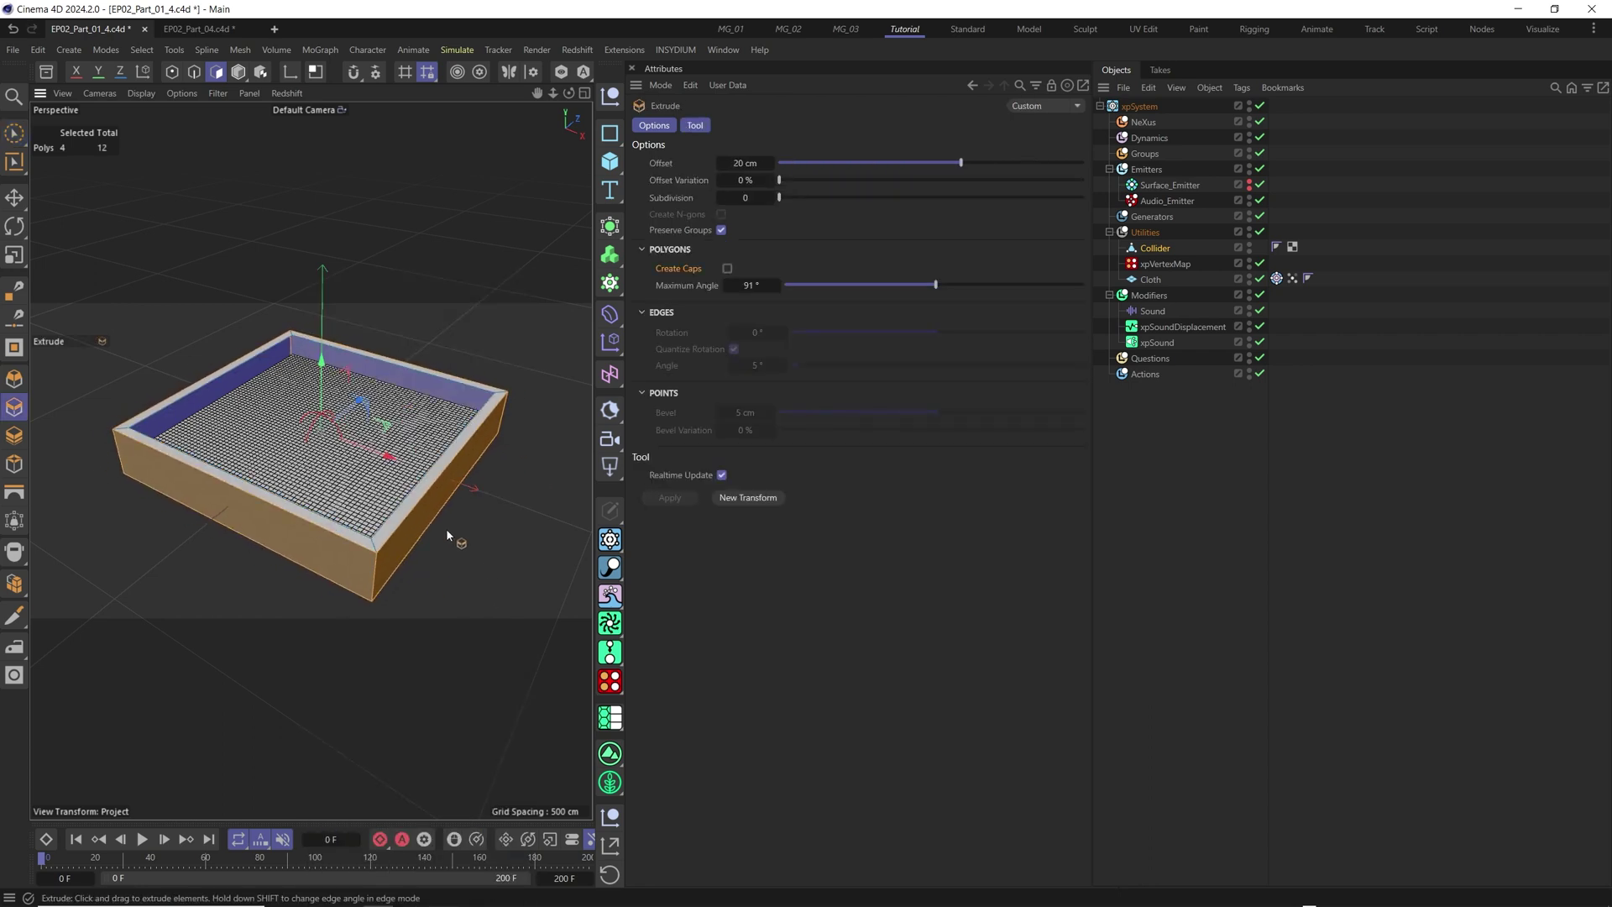
{"action": "left_click_drag", "start_coordinate": [446, 527], "coordinate": [476, 416], "text": "alt"}
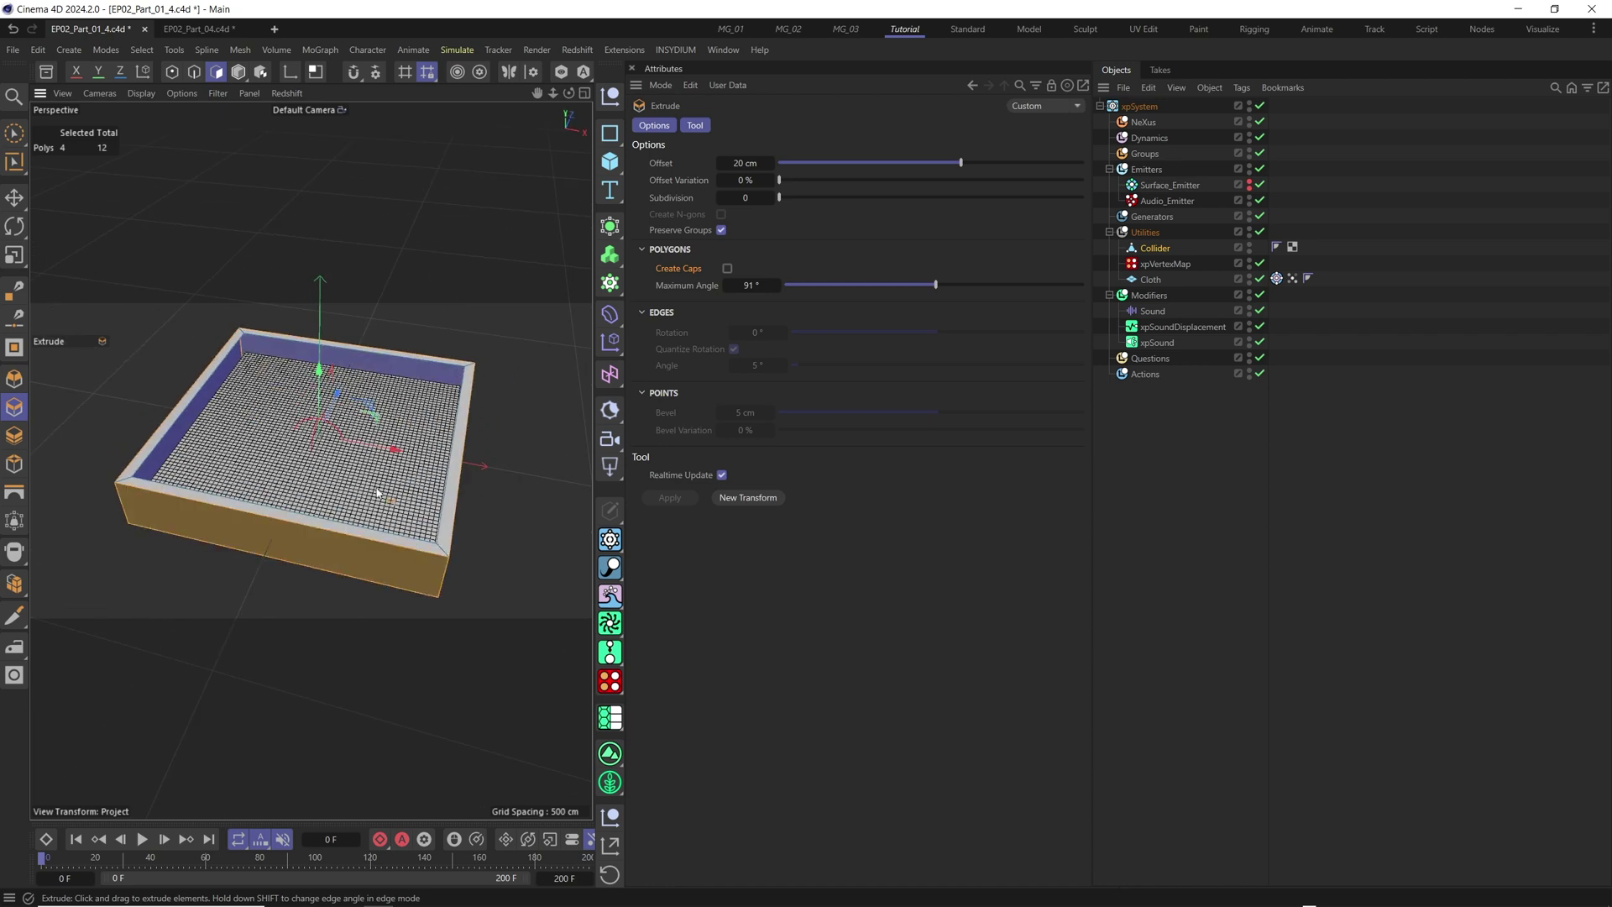
- Return to whole-object editing and scale the Collider frame up slightly around the cloth
{"action": "left_click", "coordinate": [238, 71]}
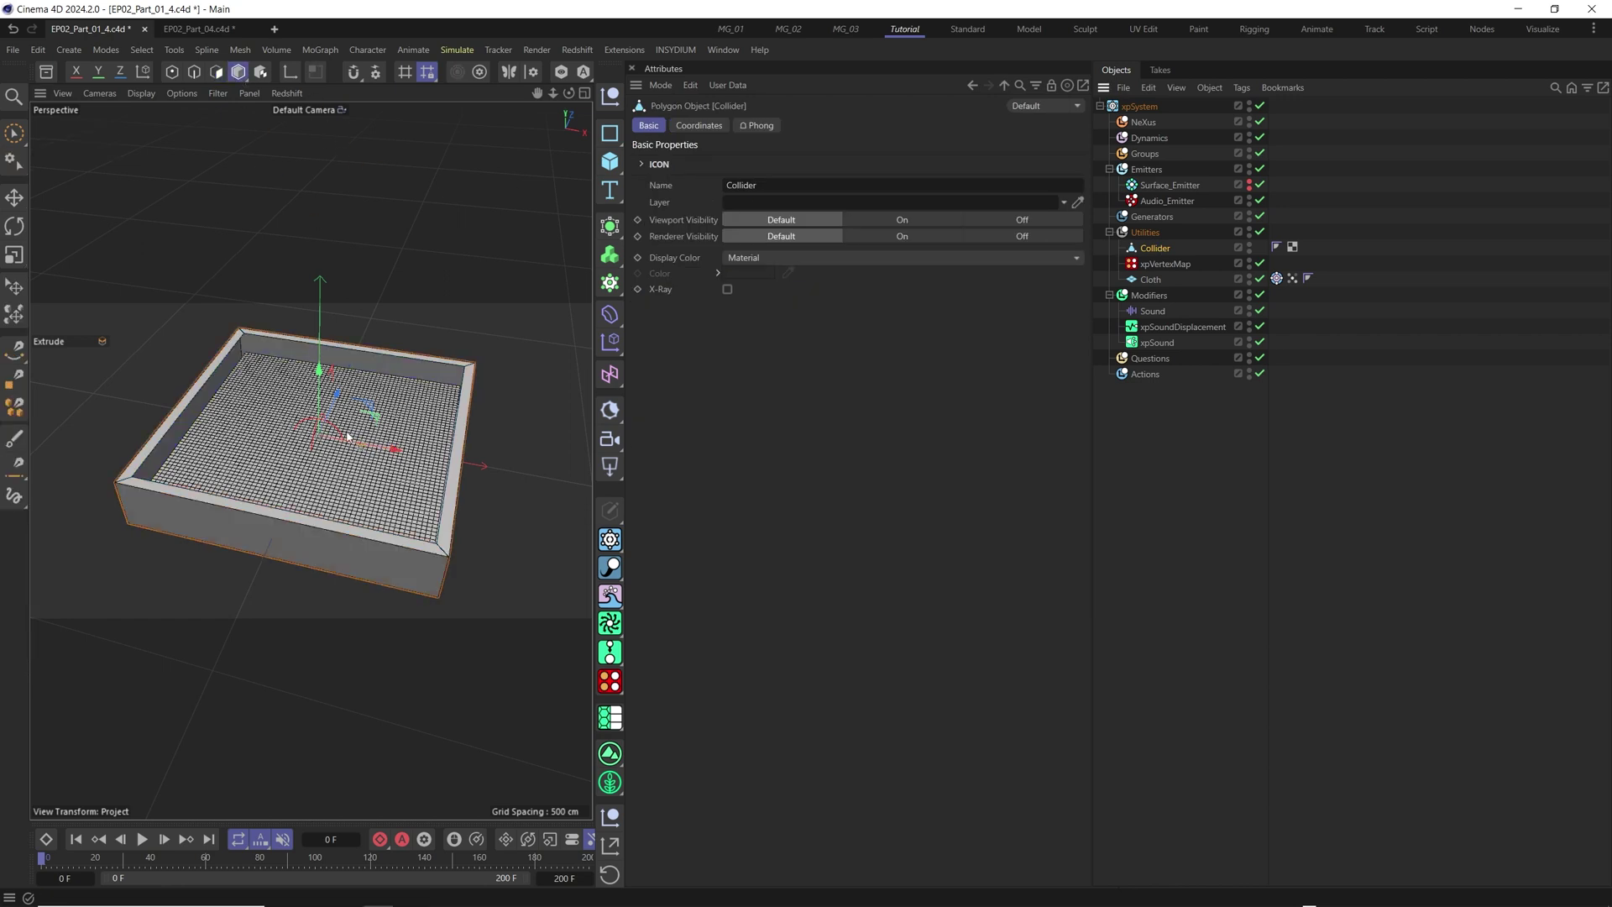
{"action": "key", "text": "t"}
{"action": "mouse_move", "coordinate": [348, 428]}
{"action": "left_mouse_down"}
{"action": "mouse_move", "coordinate": [313, 451]}
{"action": "mouse_move", "coordinate": [361, 424]}
{"action": "left_mouse_up"}
- Add an xpCollider tag to the Collider object
{"action": "left_click", "coordinate": [1155, 248]}
{"action": "right_click", "coordinate": [1155, 247]}
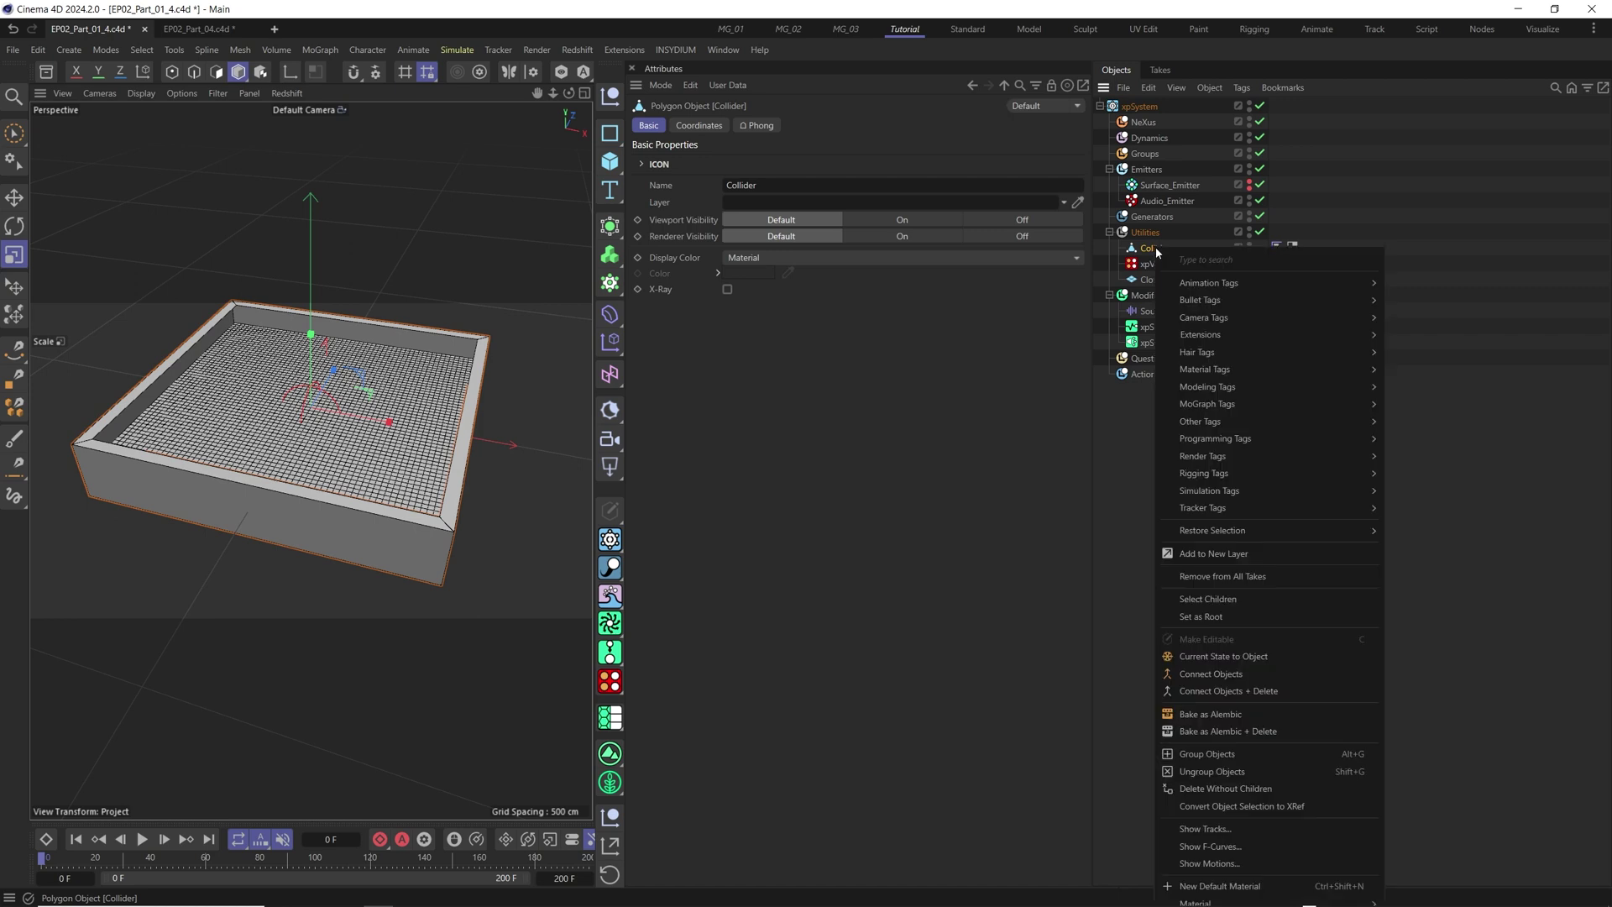
{"action": "mouse_move", "coordinate": [1231, 335]}
{"action": "mouse_move", "coordinate": [1419, 336]}
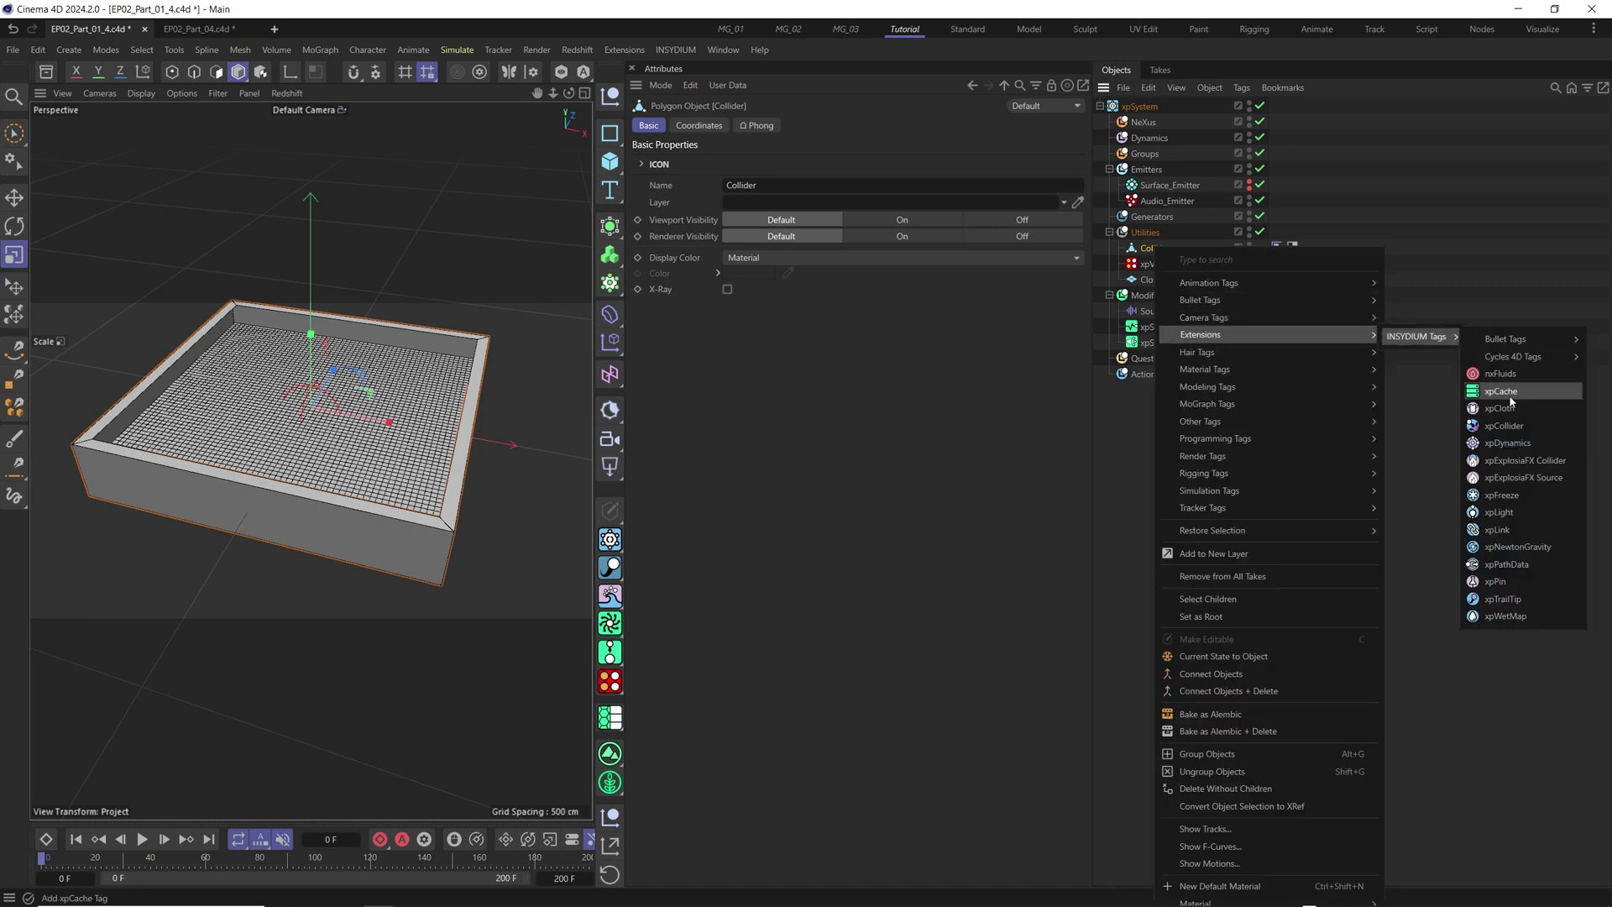
{"action": "left_click", "coordinate": [1501, 426]}
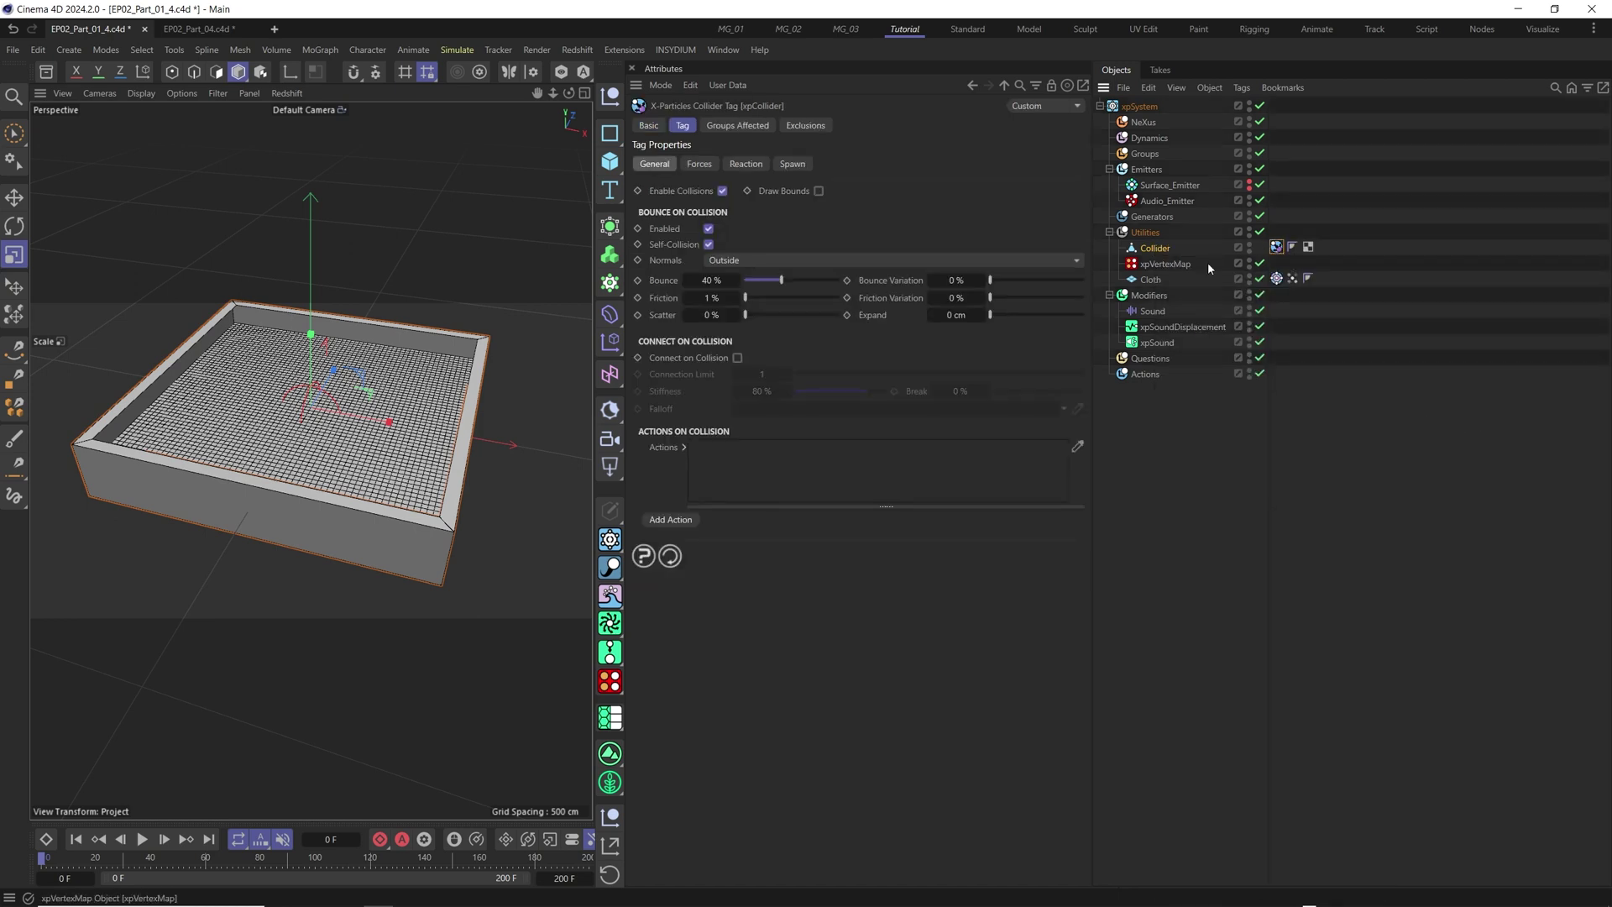
- Set the xpCollider tag's Normals to Any and enable Connect on Collision
{"action": "left_click", "coordinate": [716, 260]}
{"action": "left_click", "coordinate": [731, 317]}
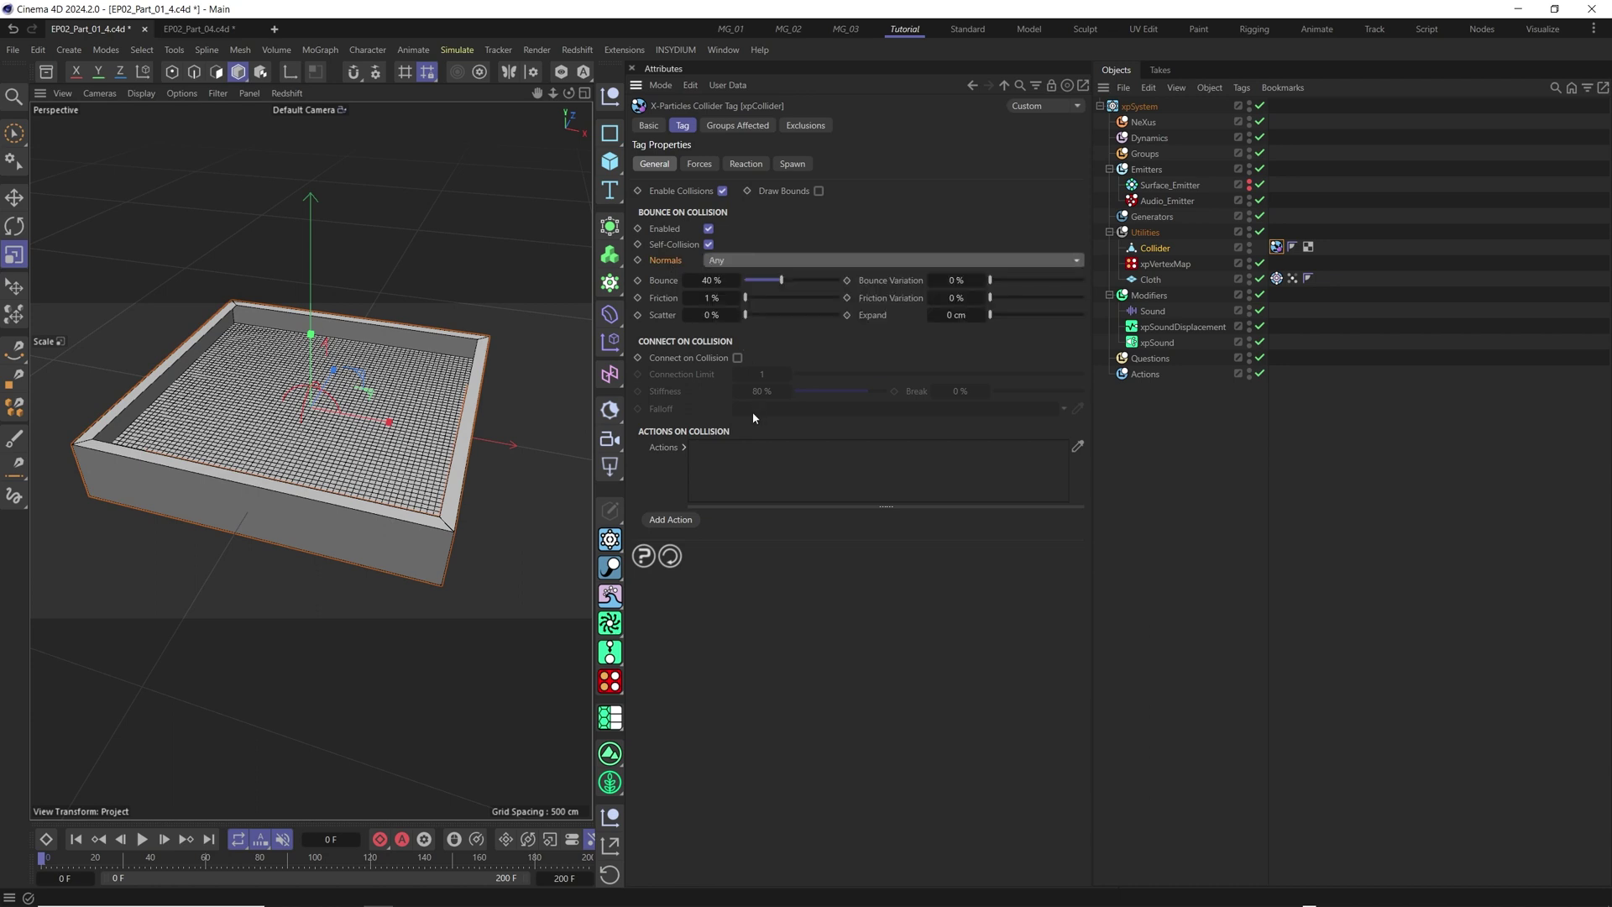
{"action": "left_click", "coordinate": [682, 359]}
{"action": "left_click", "coordinate": [738, 359]}
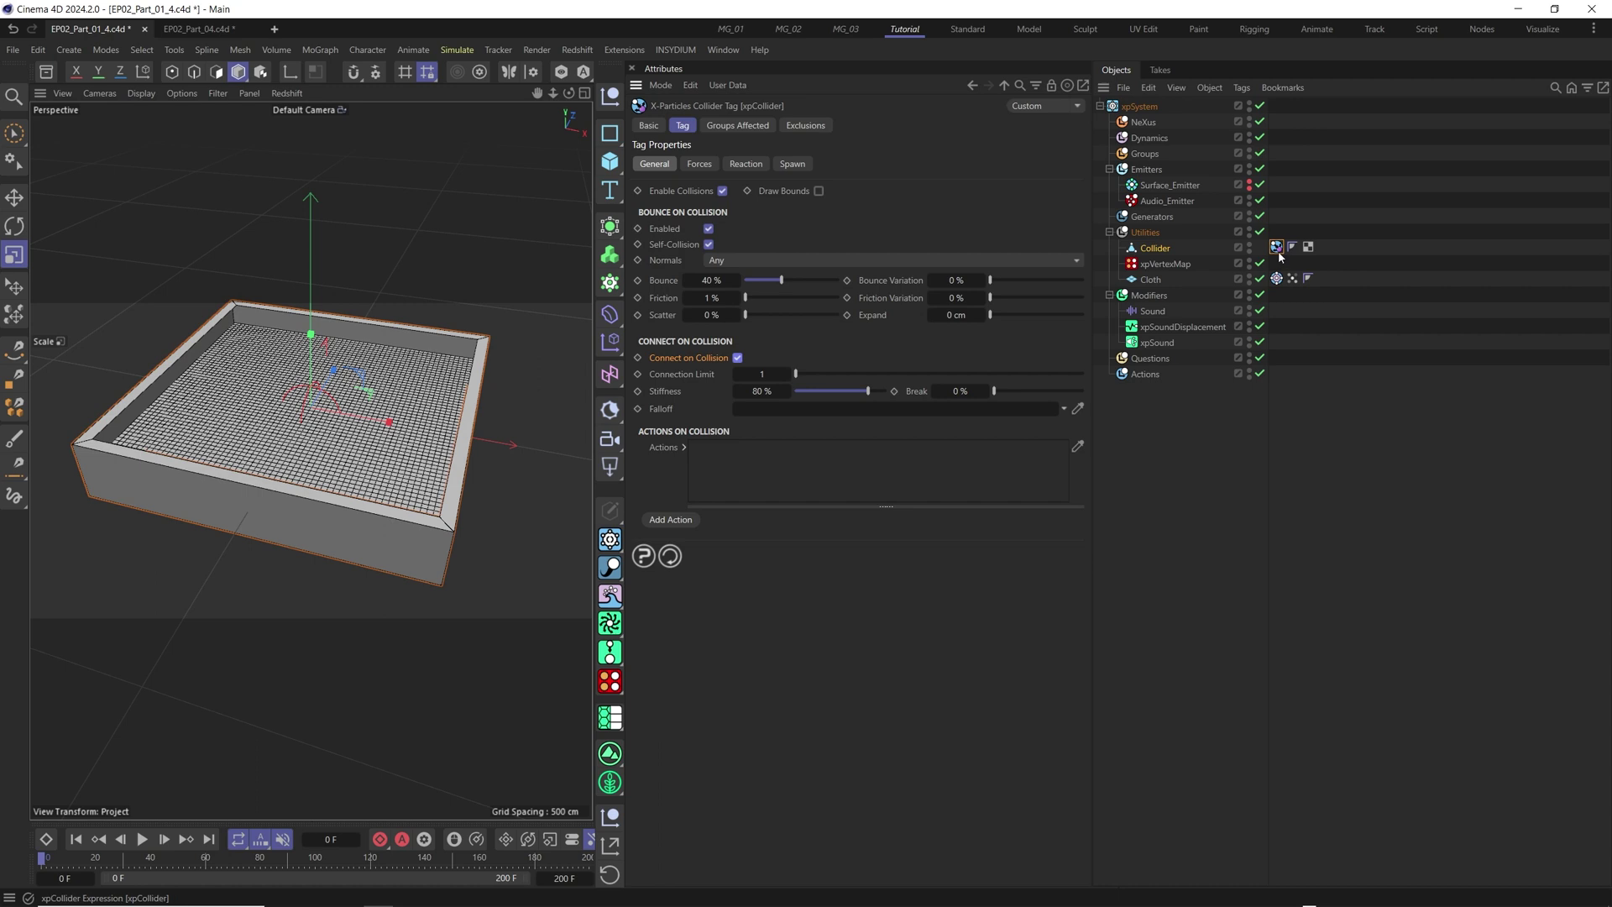
- Exclude the Audio_Emitter from the Collider's xpCollider tag and play the simulation to test the cloth
{"action": "left_click", "coordinate": [805, 127]}
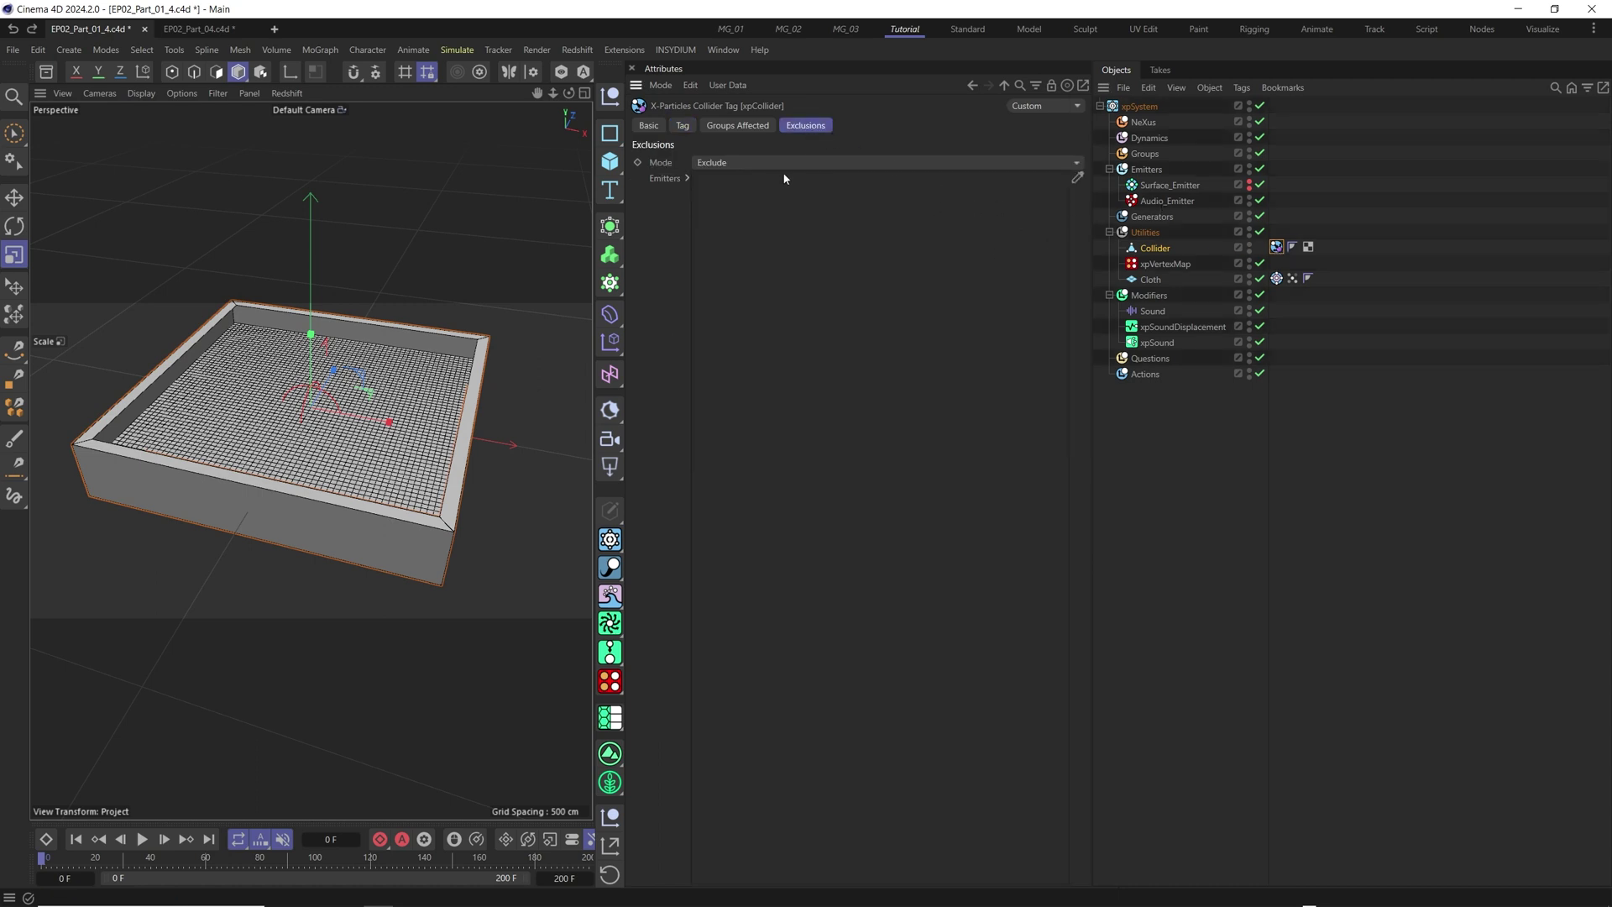
{"action": "left_click_drag", "start_coordinate": [1167, 200], "coordinate": [907, 248]}
{"action": "key", "text": "F8"}
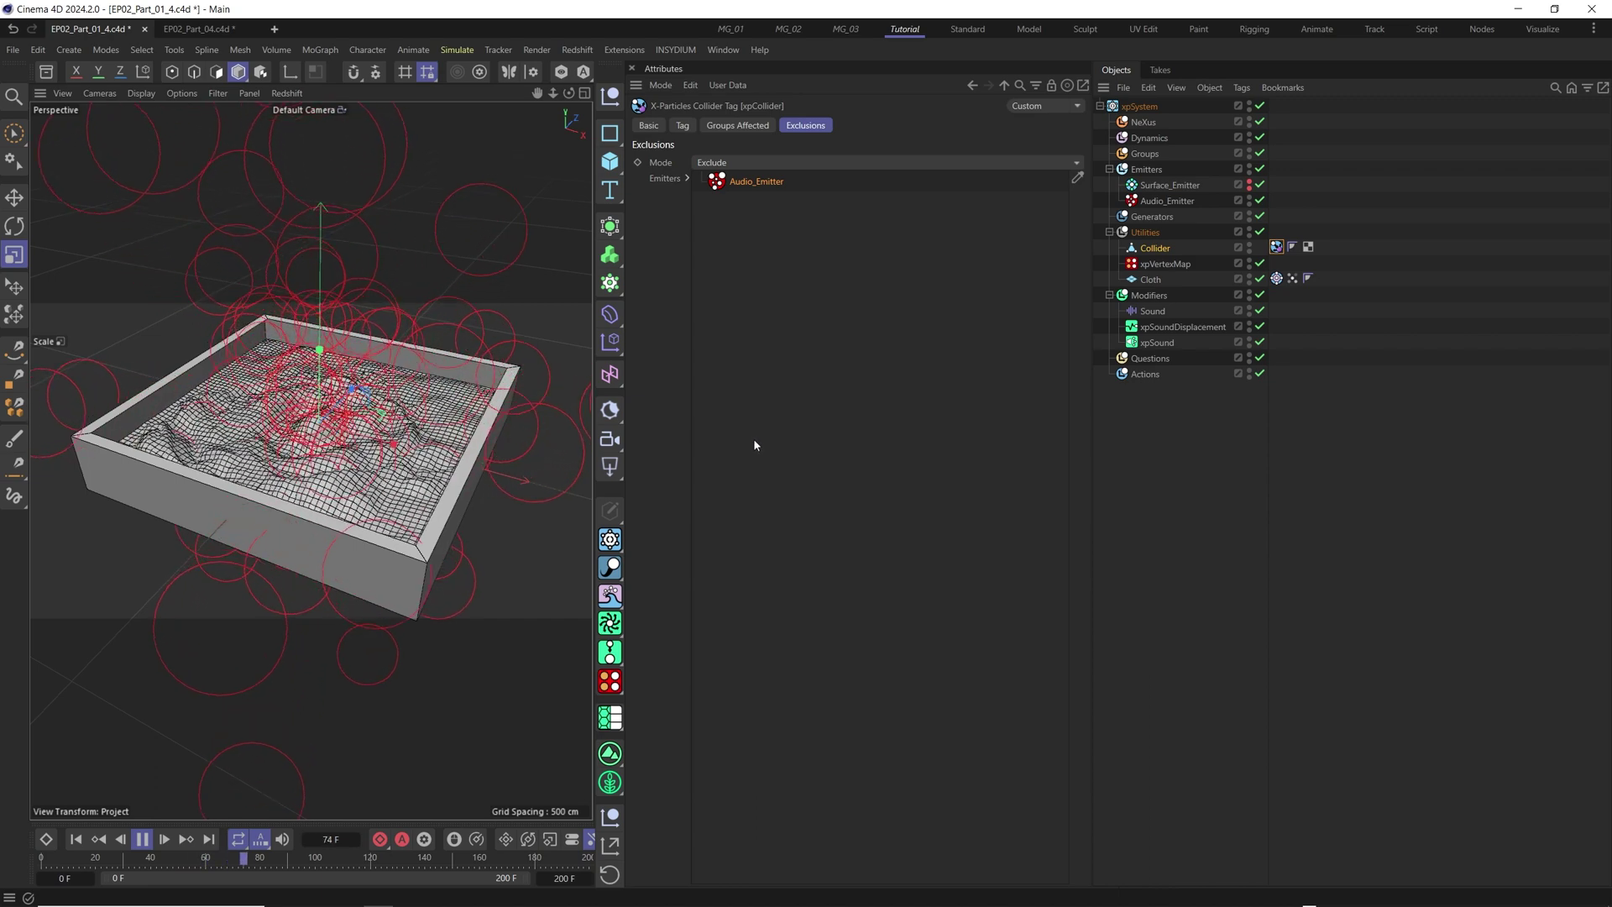
{"action": "left_click", "coordinate": [143, 840]}
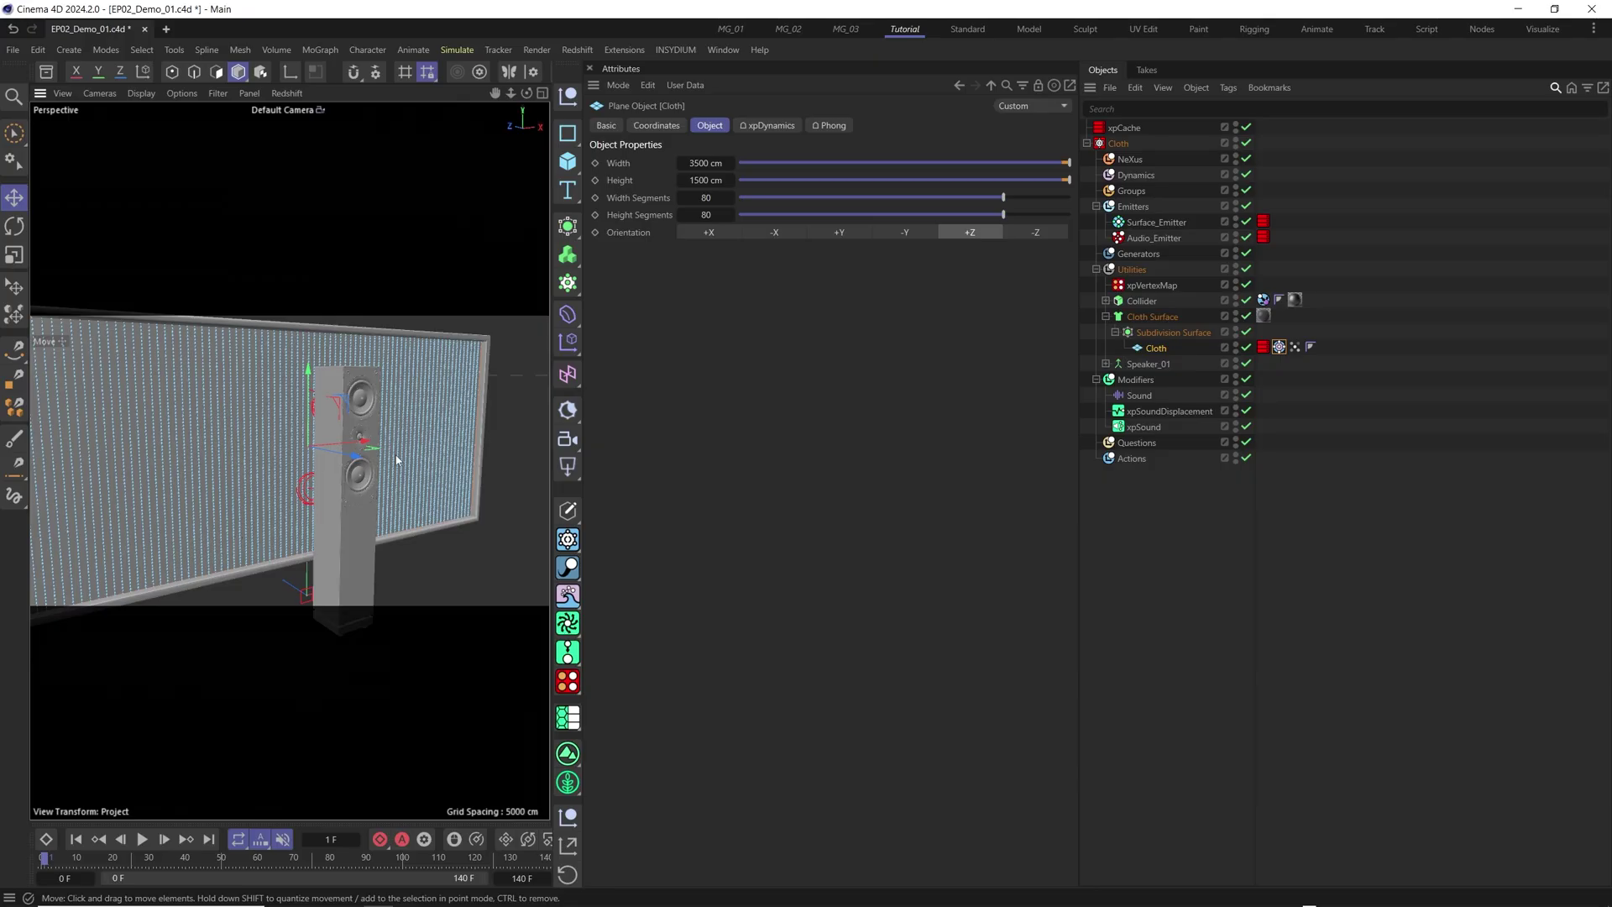
- Review the Cloth plane's dimensions, its xpDynamics tag and constraints, and the Surface_Emitter in the speaker demo scene
{"action": "mouse_move", "coordinate": [396, 460]}
{"action": "left_mouse_down", "text": "alt"}
{"action": "mouse_move", "coordinate": [351, 447]}
{"action": "mouse_move", "coordinate": [390, 455]}
{"action": "left_mouse_up", "text": "alt"}
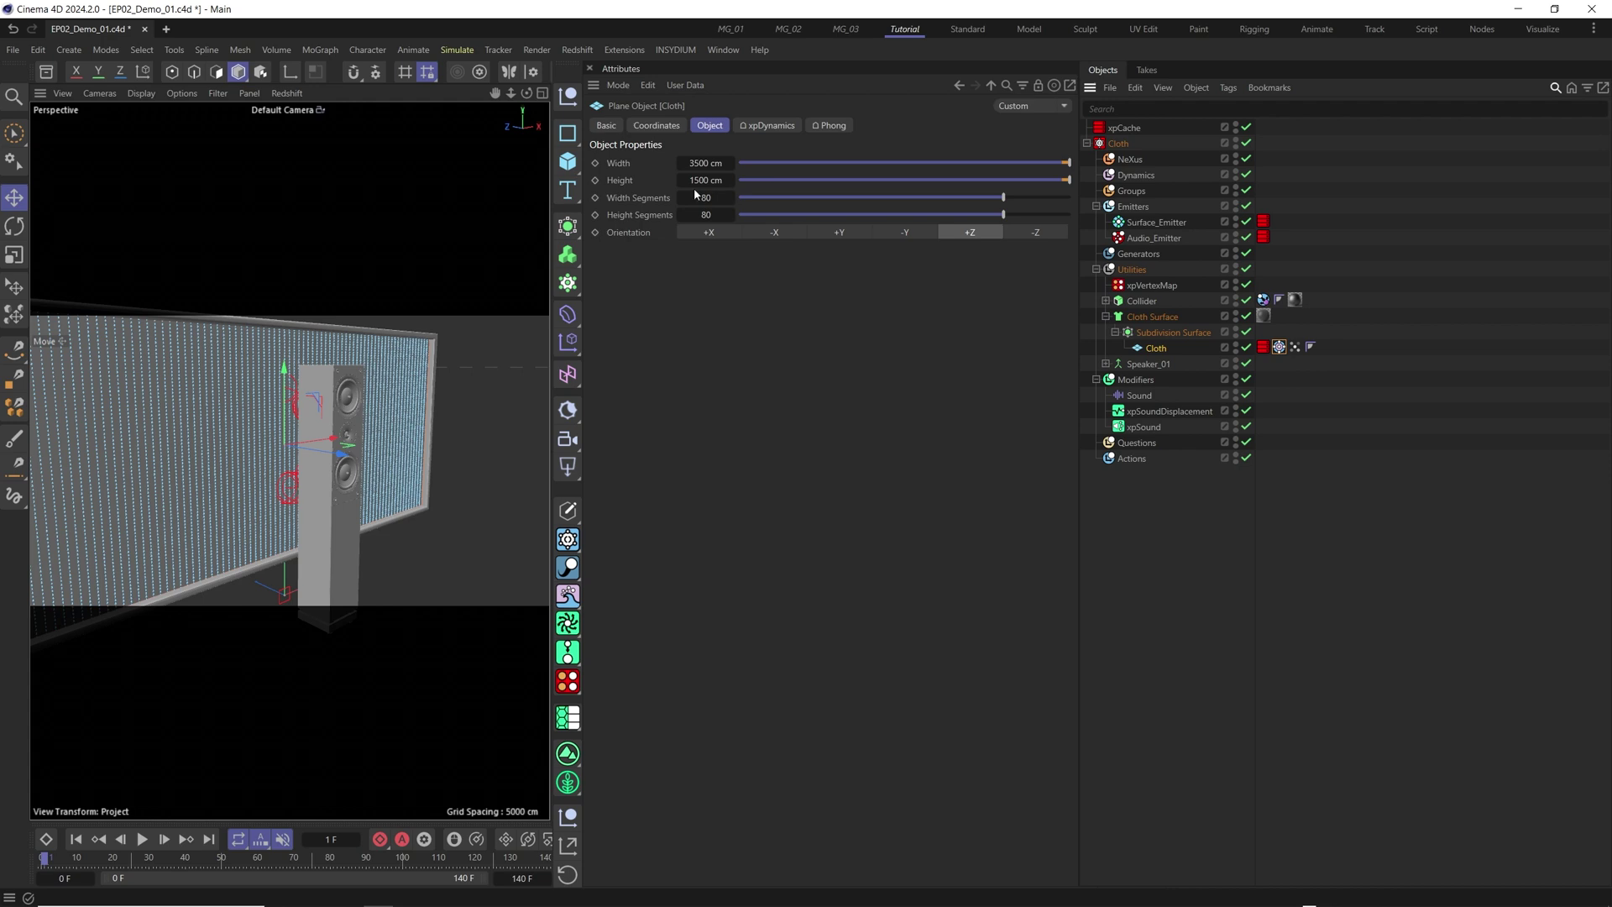
{"action": "left_click", "coordinate": [645, 204]}
{"action": "left_click", "coordinate": [1279, 348]}
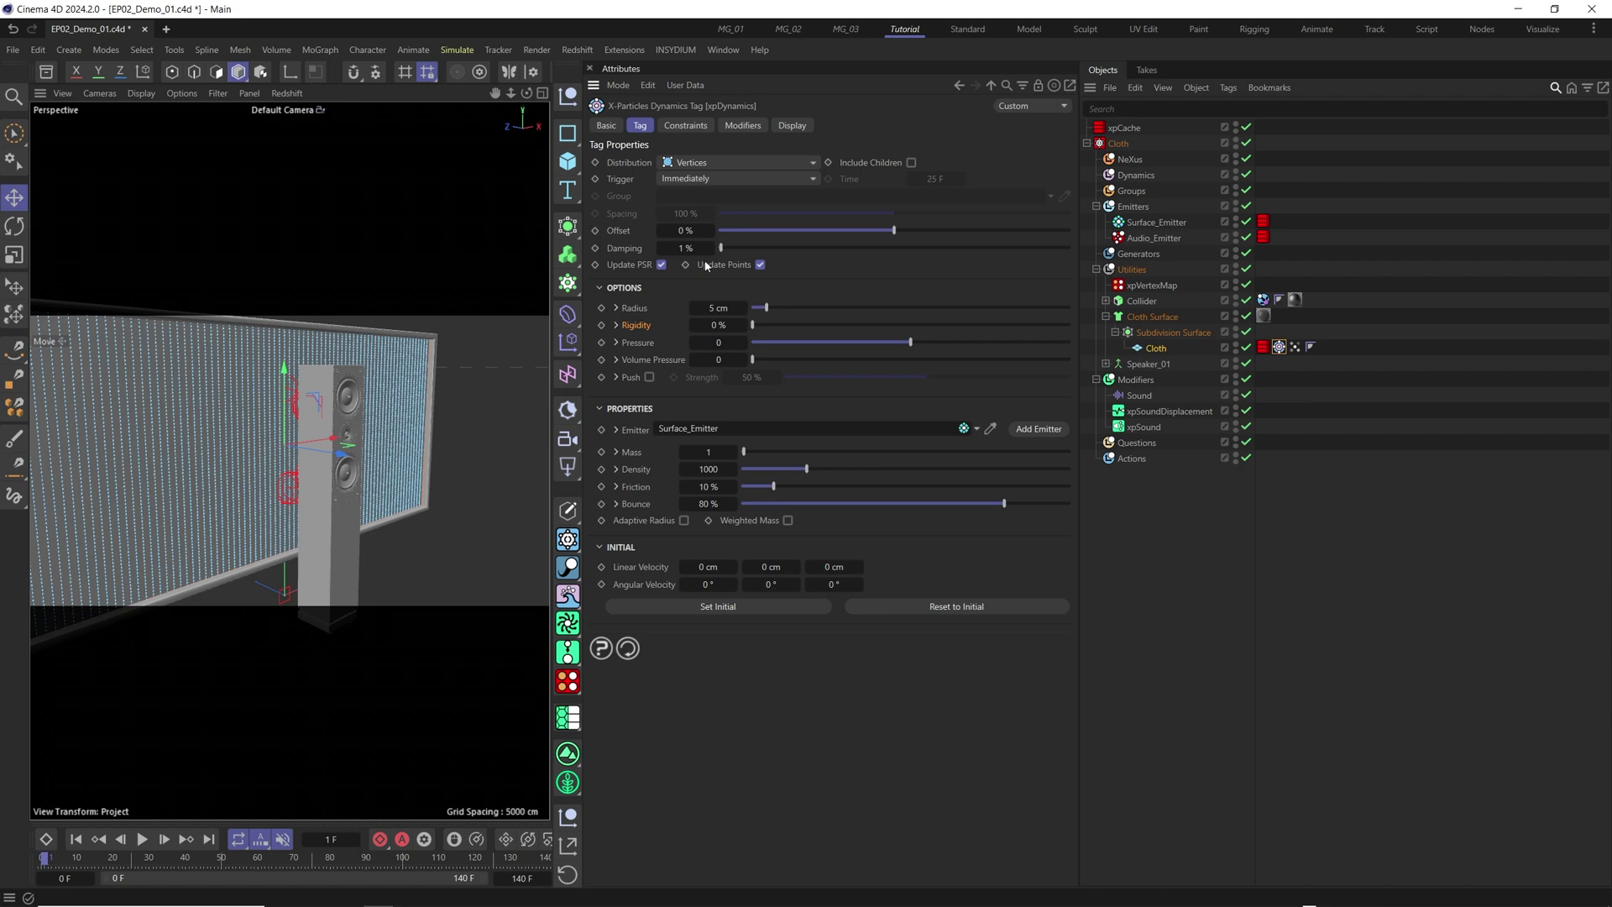
{"action": "left_click", "coordinate": [685, 125]}
{"action": "left_click", "coordinate": [640, 125]}
{"action": "left_click", "coordinate": [1138, 222]}
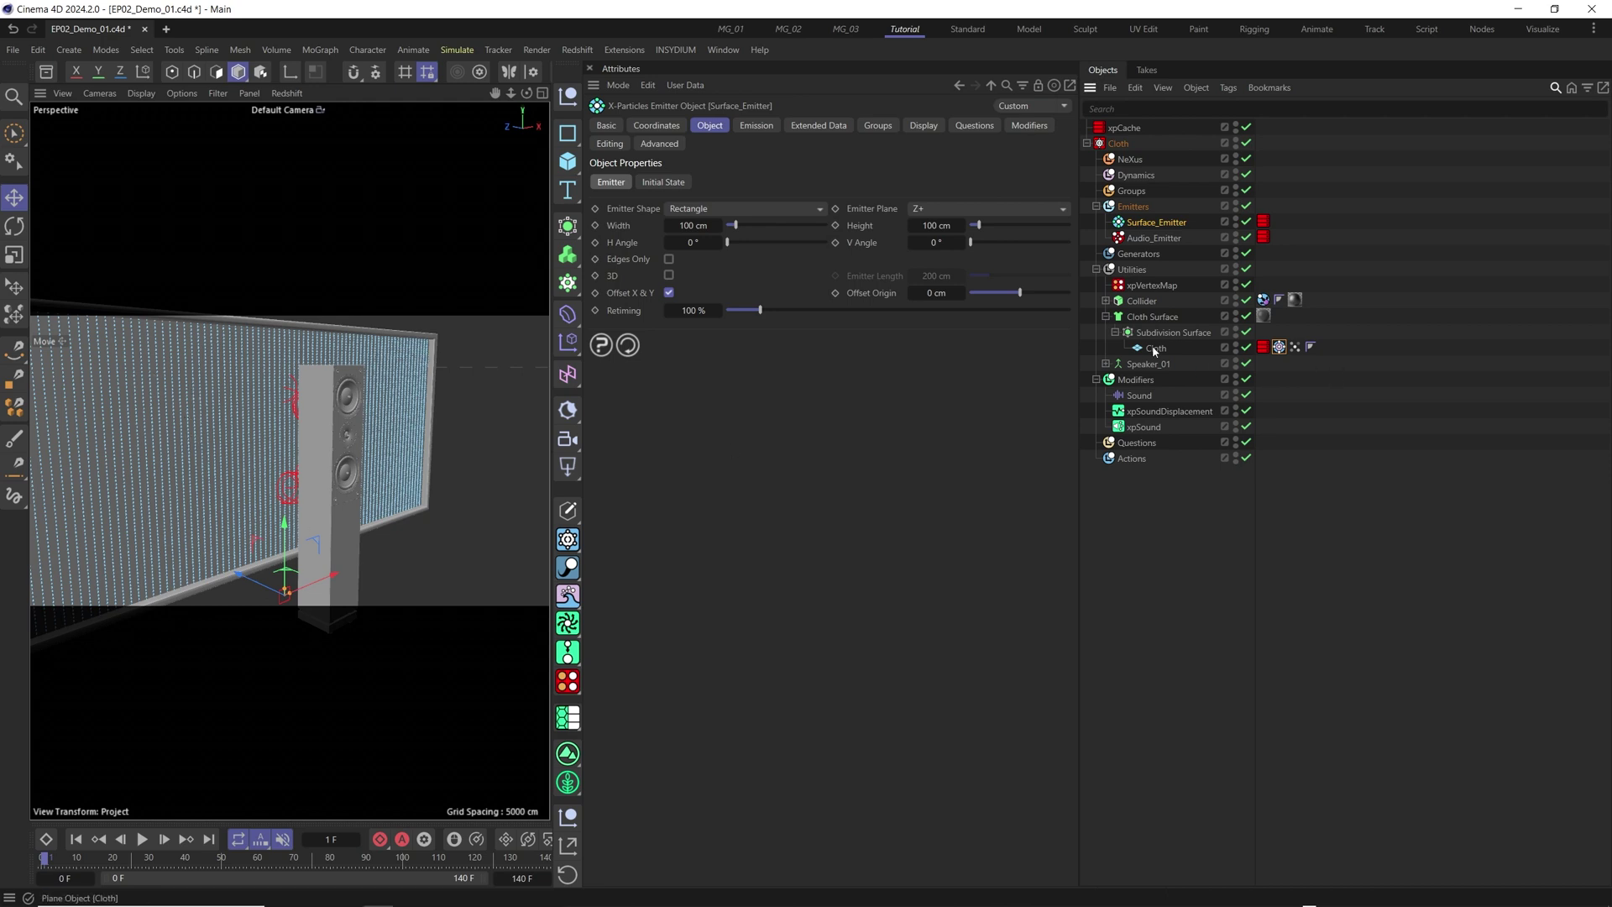
- Inspect the xpVertexMap's source layer and the Audio_Emitter's shape, placement behind the speaker and emission settings
{"action": "left_click", "coordinate": [1139, 287]}
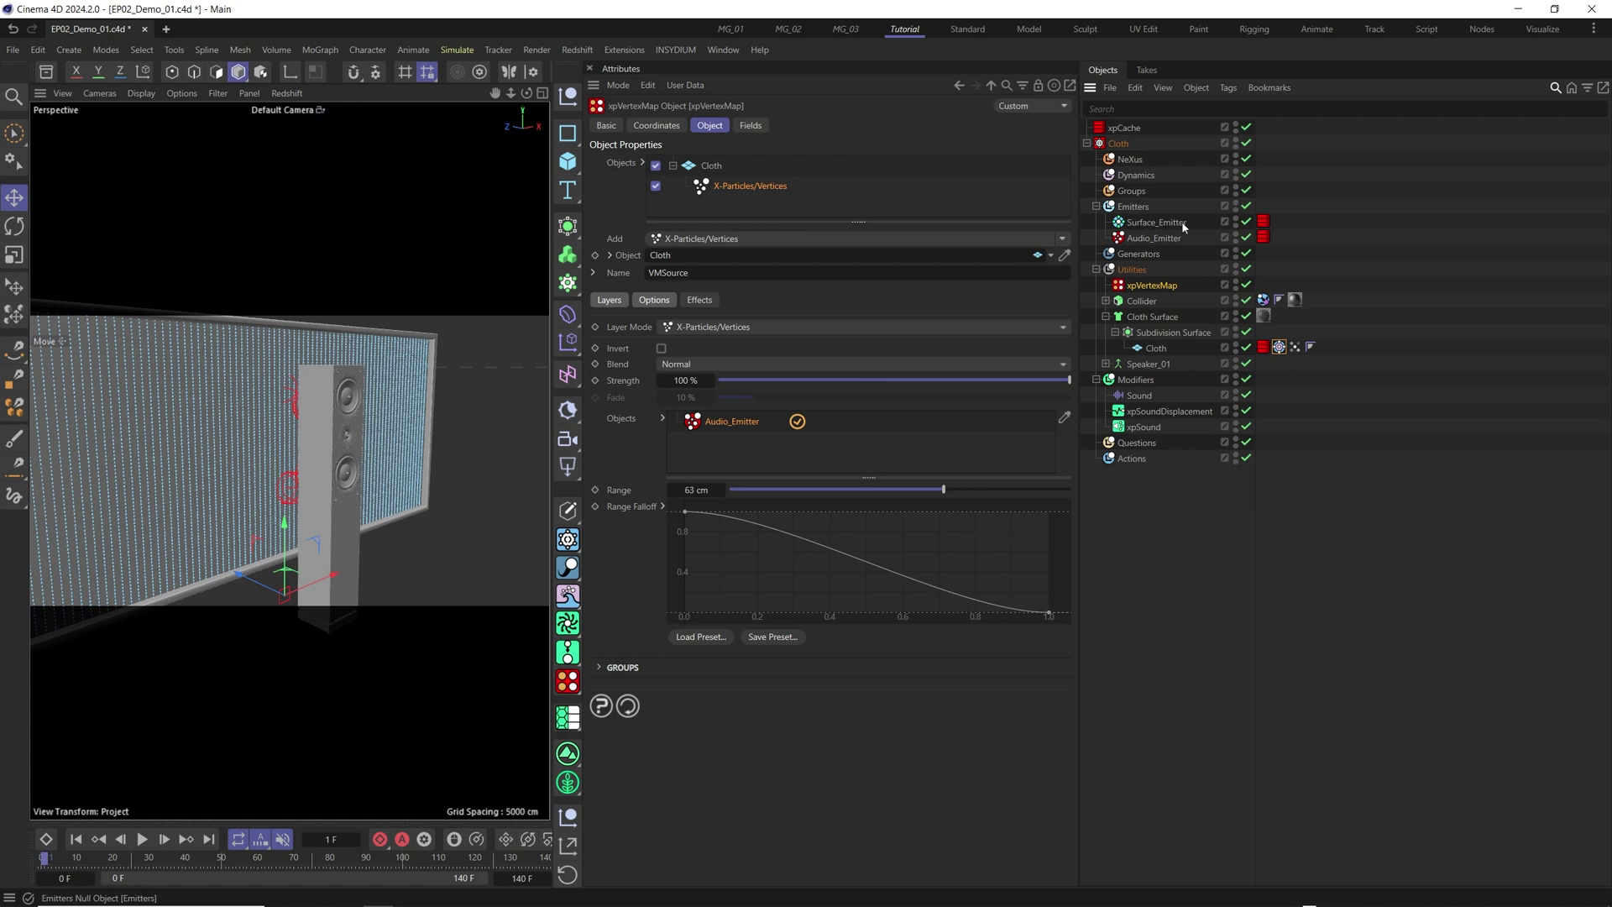
{"action": "double_click", "coordinate": [713, 423]}
{"action": "left_click_drag", "start_coordinate": [277, 433], "coordinate": [352, 395], "text": "alt"}
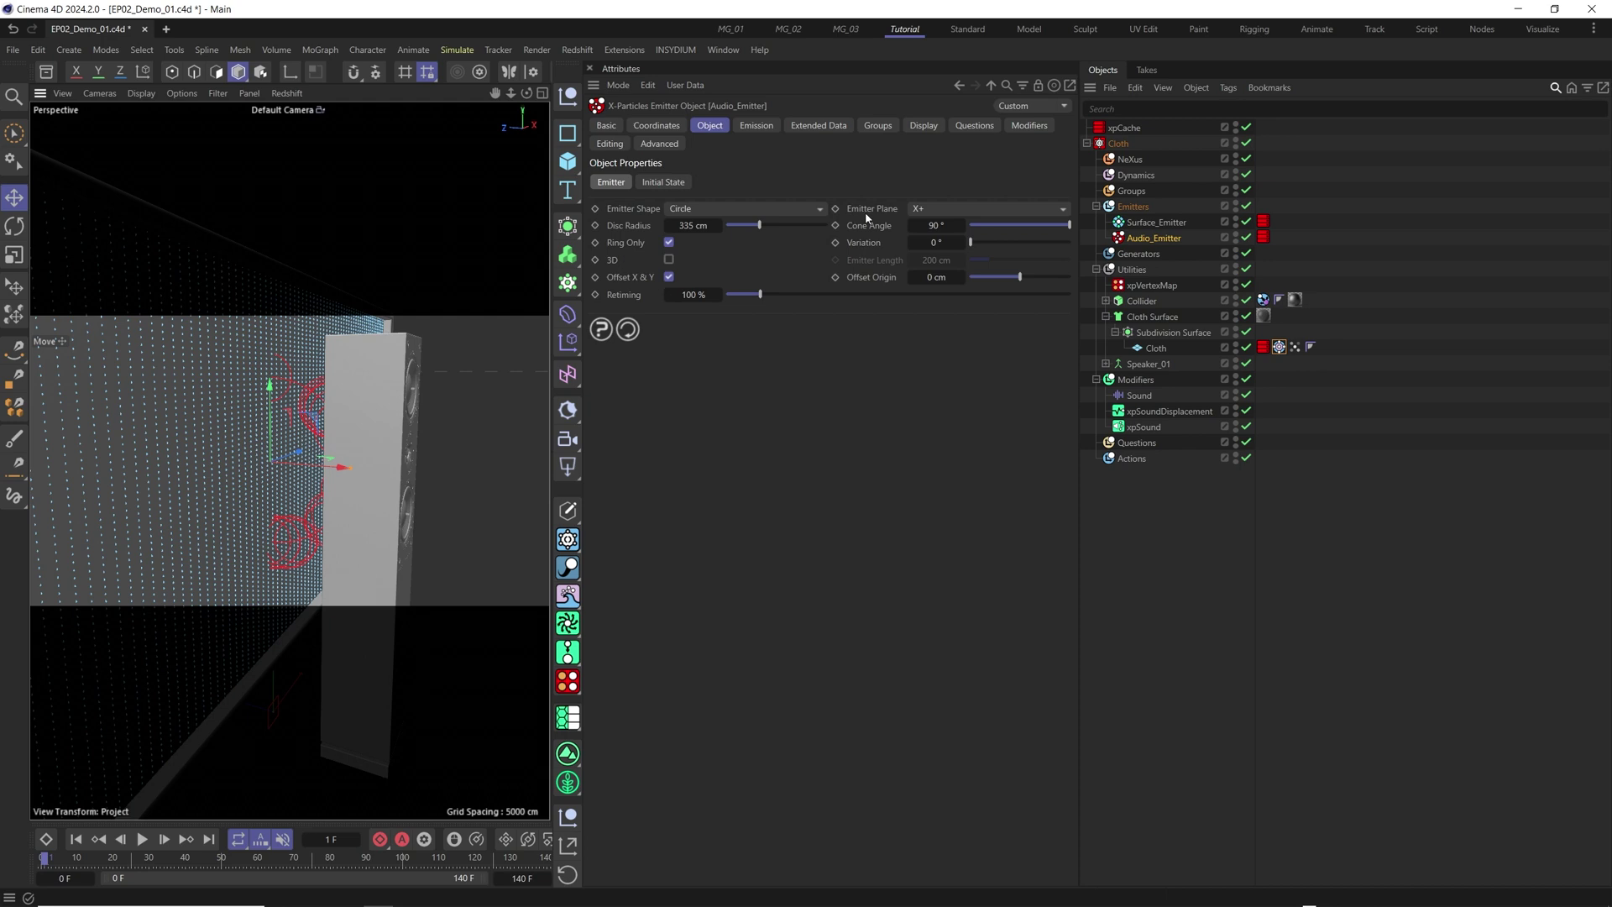
{"action": "left_click", "coordinate": [755, 126]}
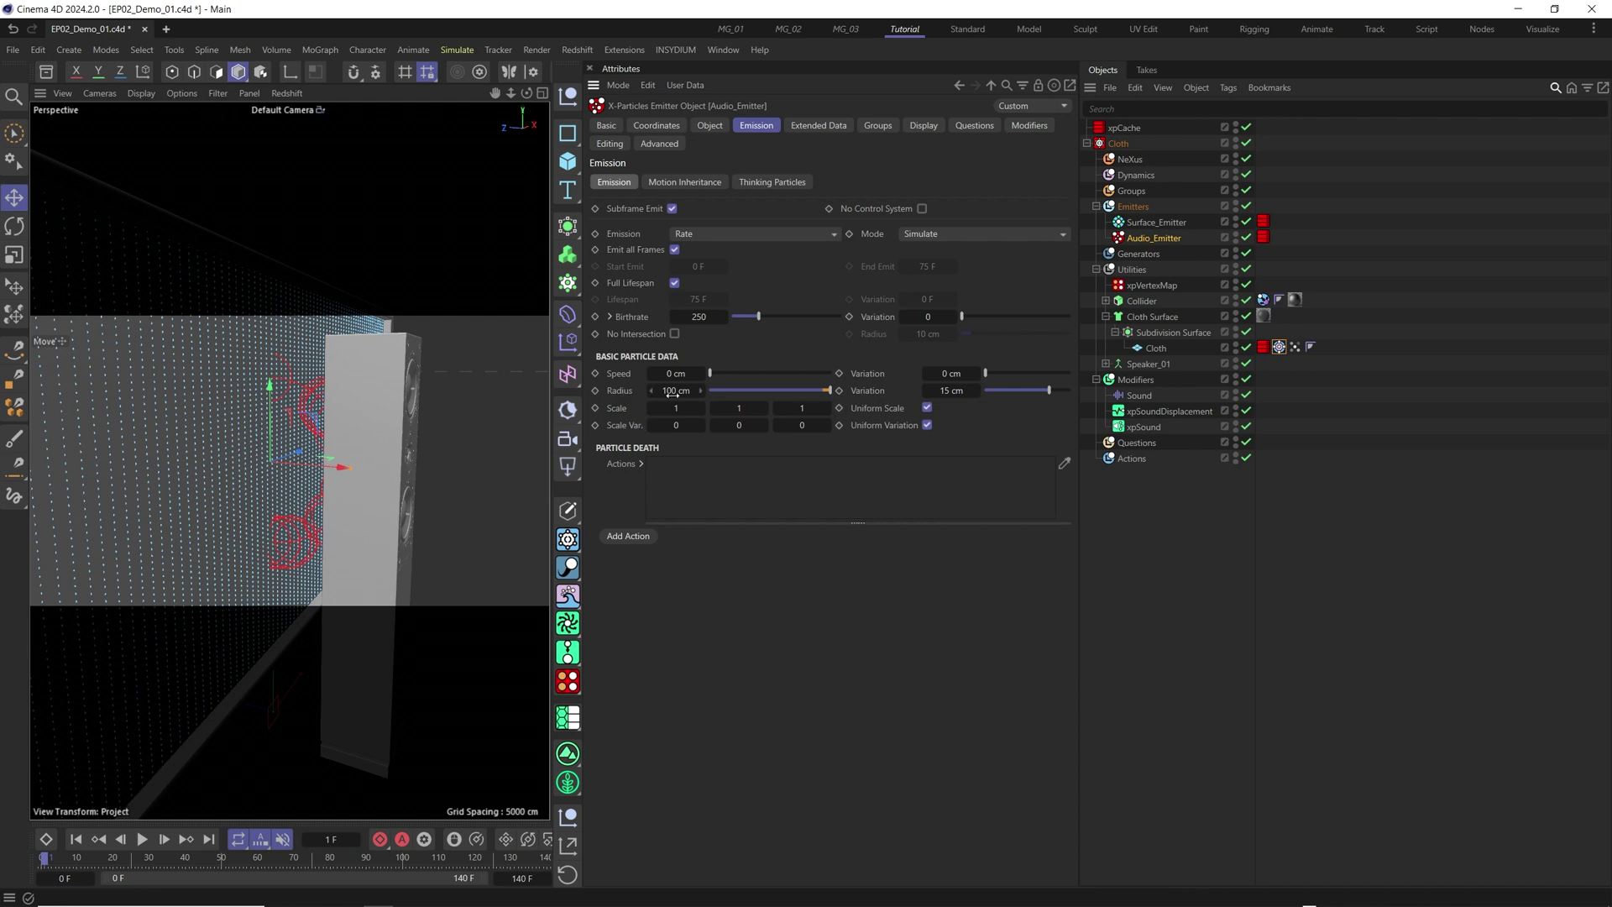
{"action": "left_click_drag", "start_coordinate": [317, 514], "coordinate": [263, 486], "text": "alt"}
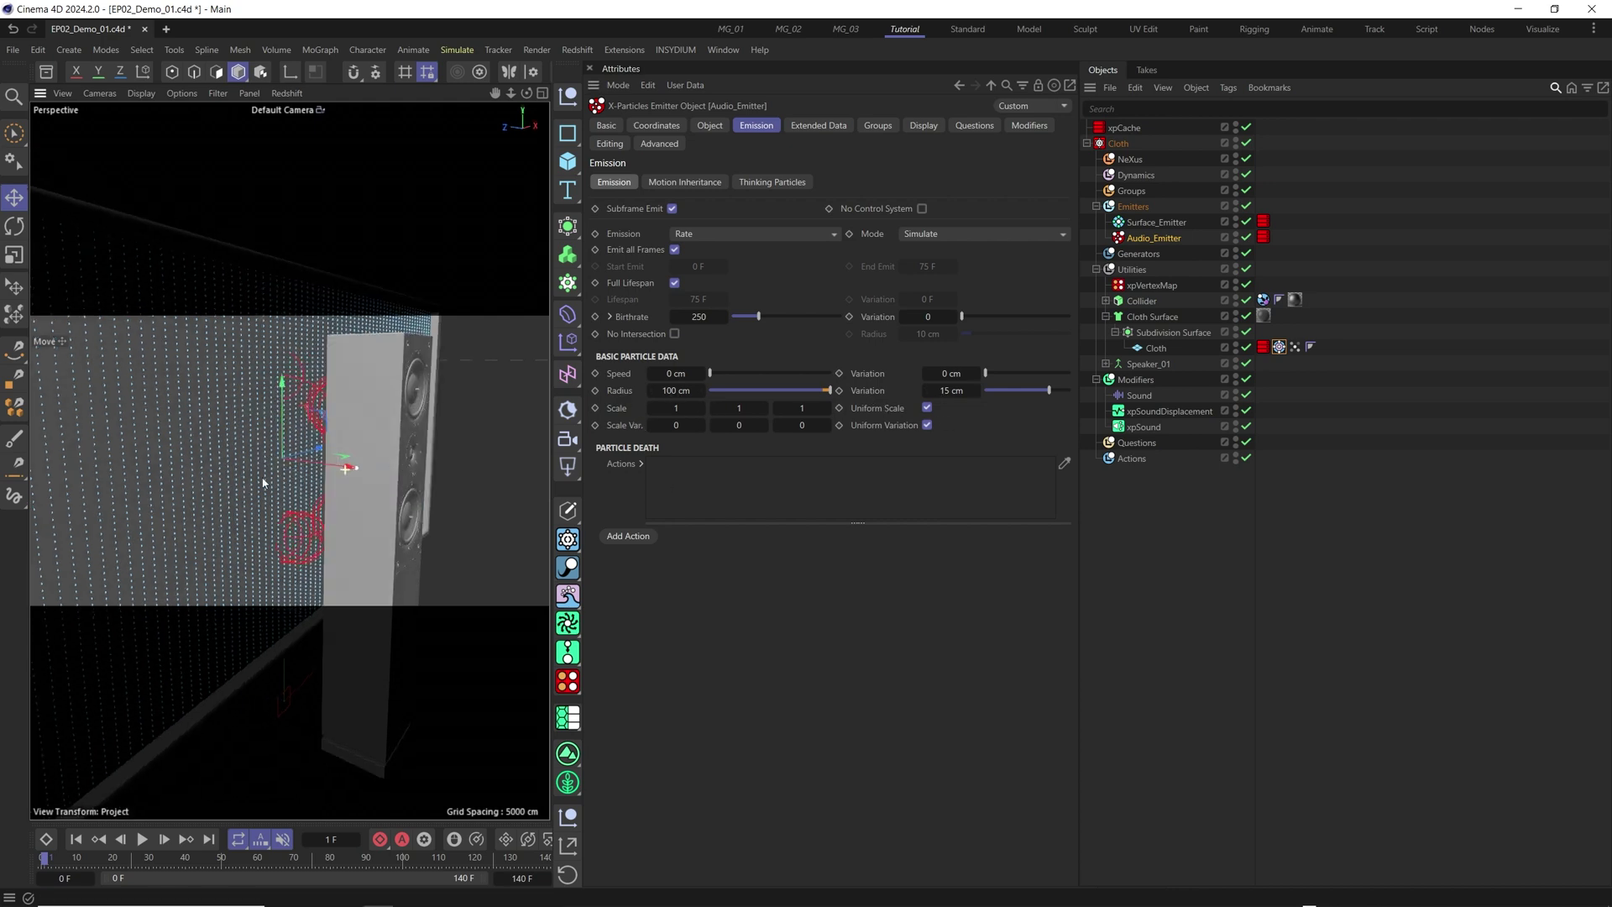
{"action": "scroll", "coordinate": [263, 486], "scroll_direction": "down", "scroll_amount": 3}
- Examine the xpSoundDisplacement's object and field settings and the xpSound modifier's Speed, Radius and Emission mappings
{"action": "left_click", "coordinate": [1167, 412]}
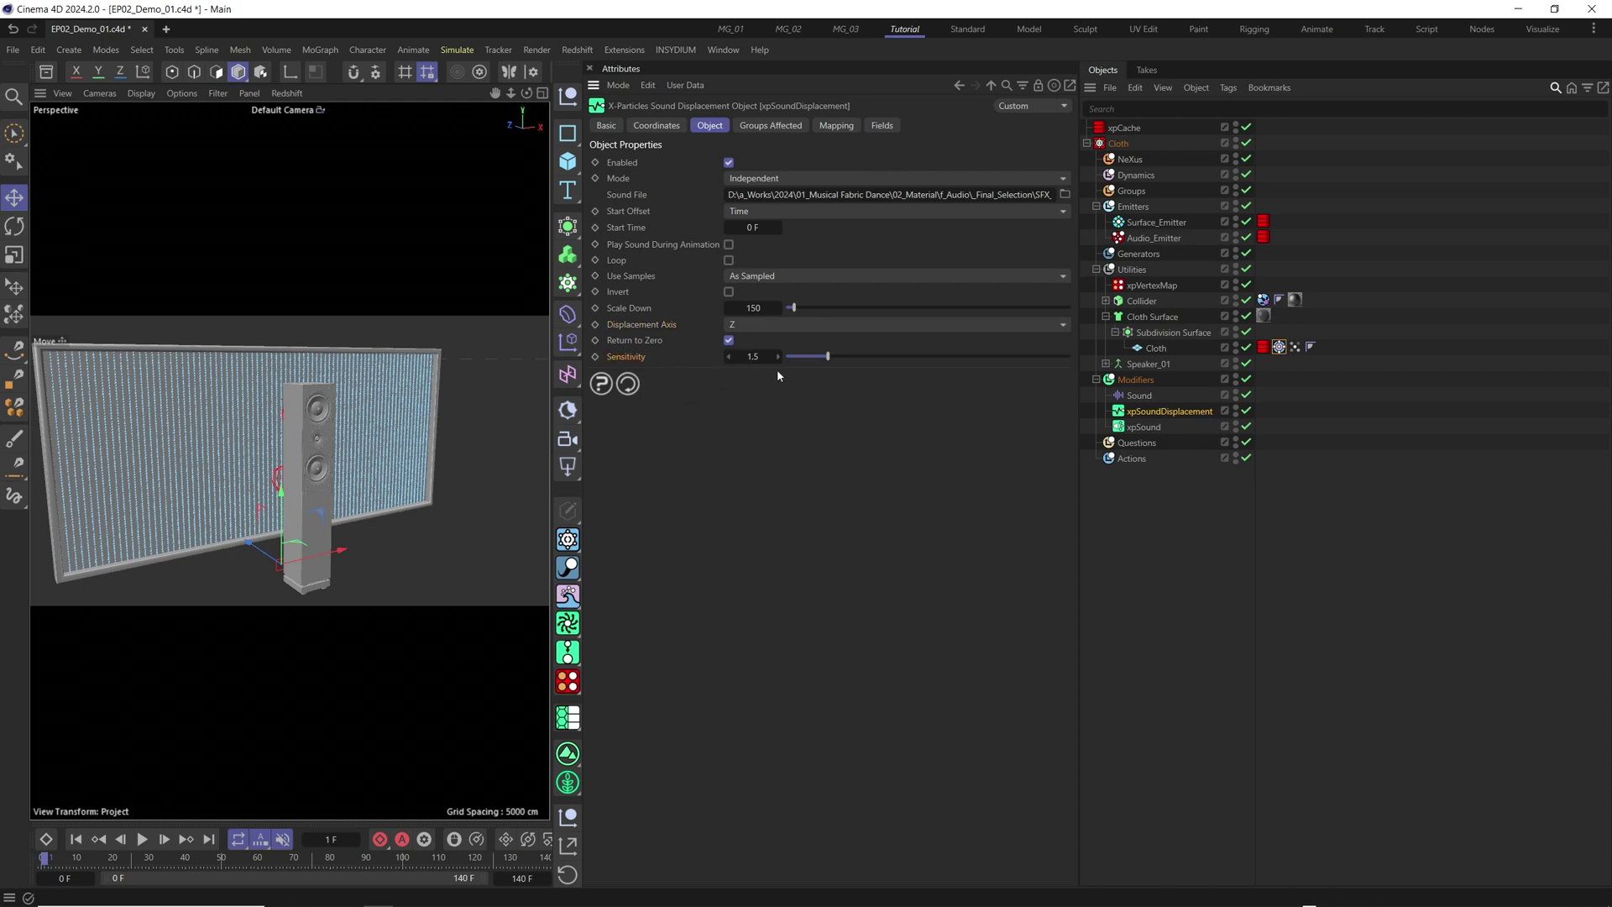
{"action": "left_click", "coordinate": [881, 126]}
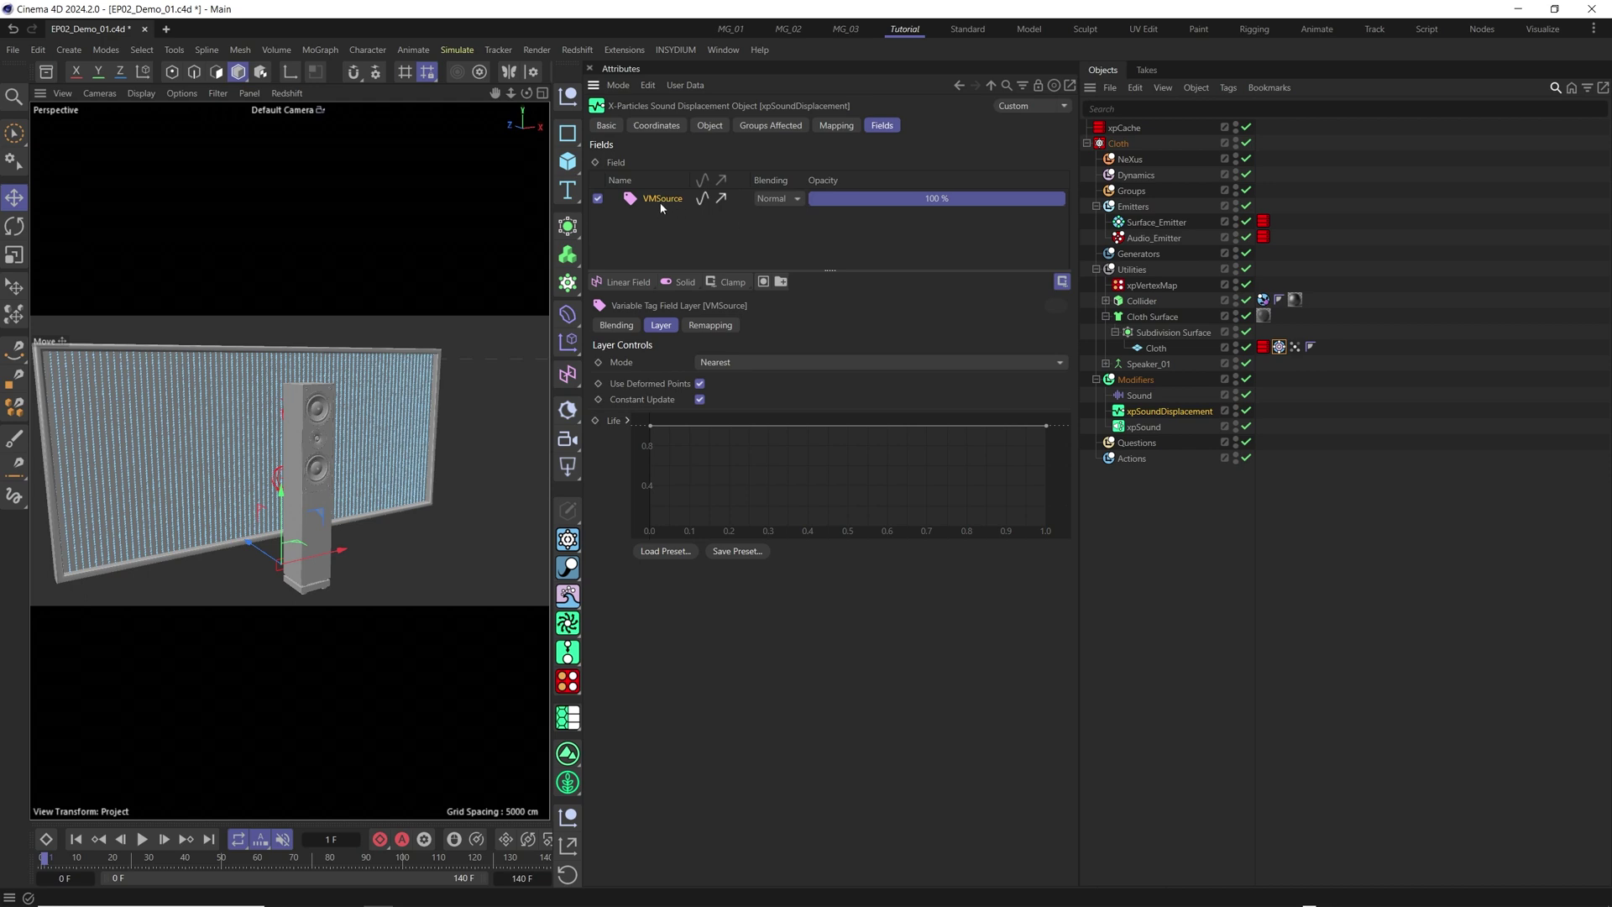
{"action": "left_click", "coordinate": [1144, 426]}
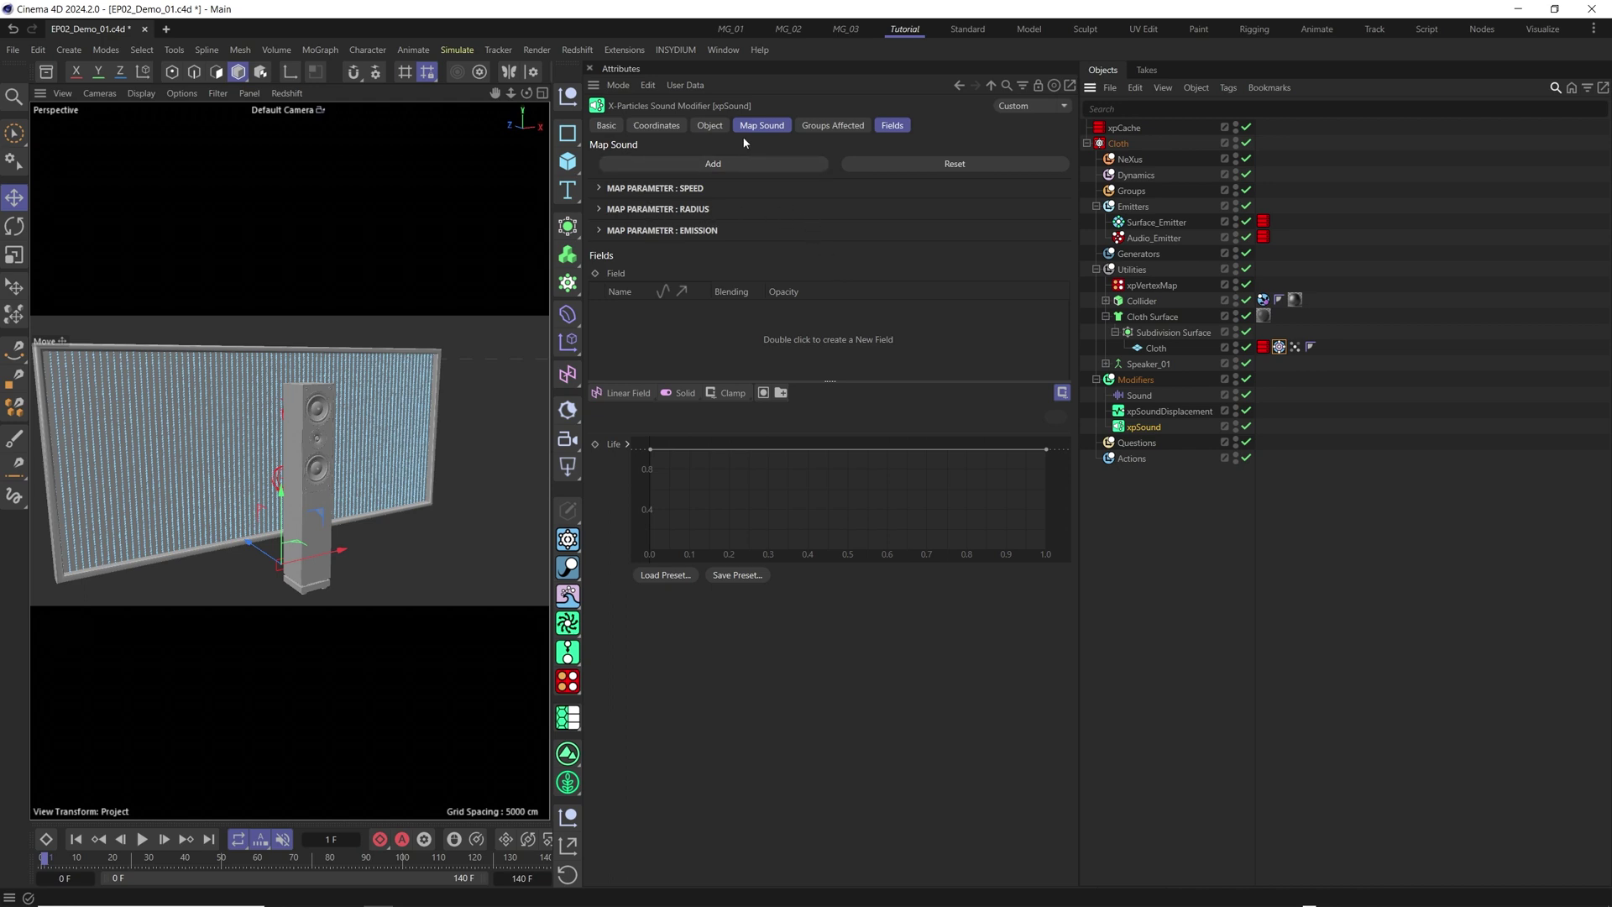
{"action": "left_click", "coordinate": [682, 190]}
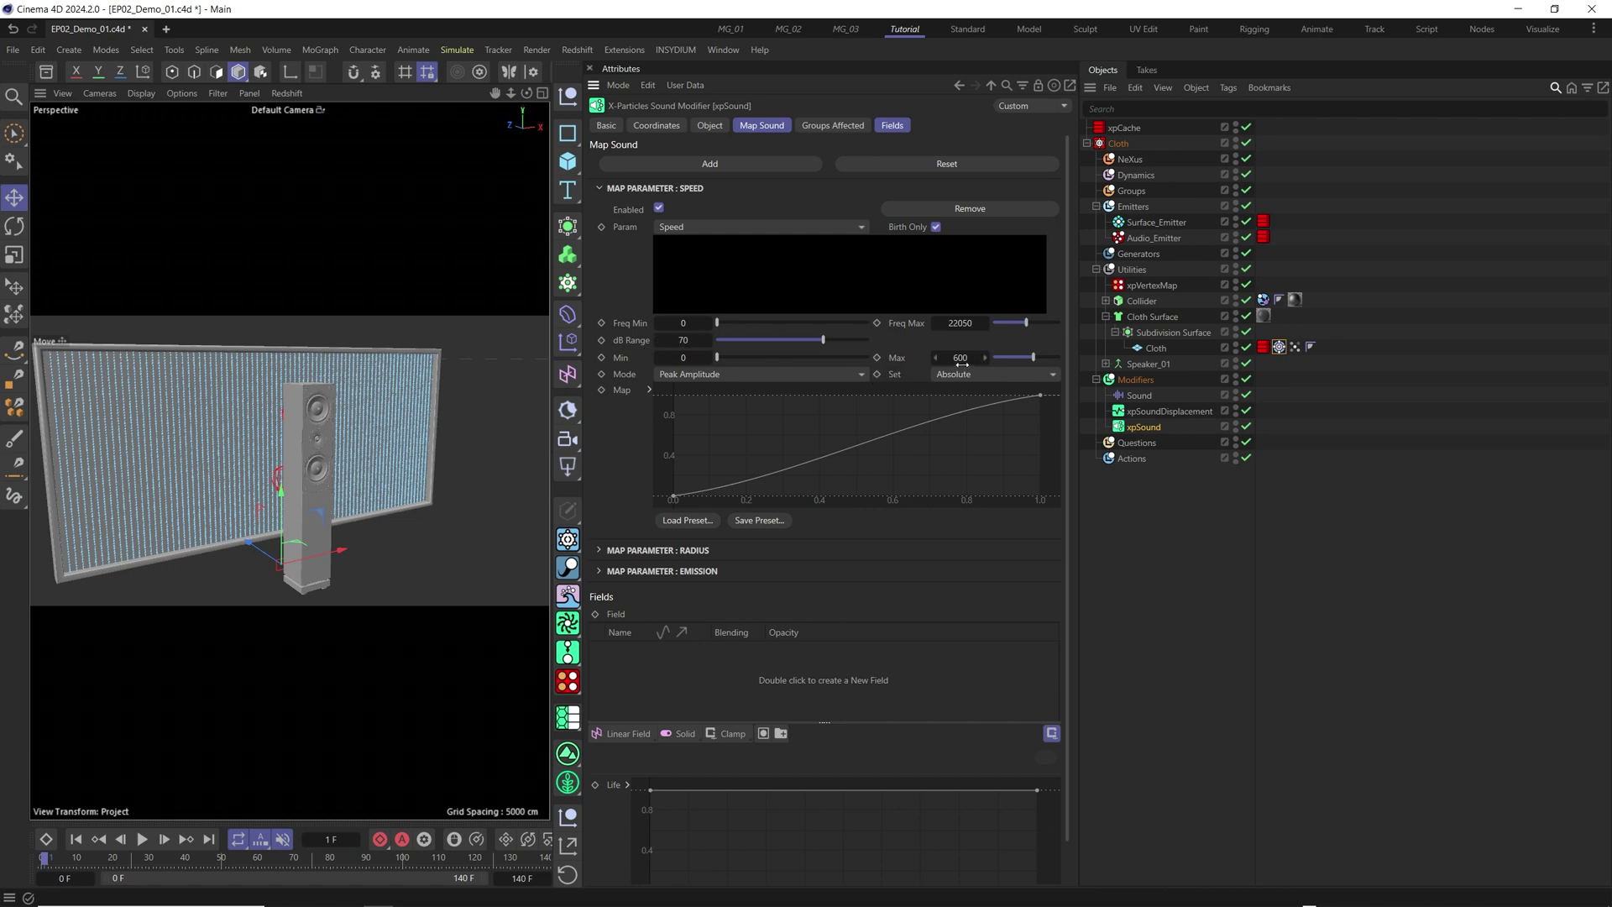
{"action": "left_click", "coordinate": [647, 188]}
{"action": "left_click", "coordinate": [651, 209]}
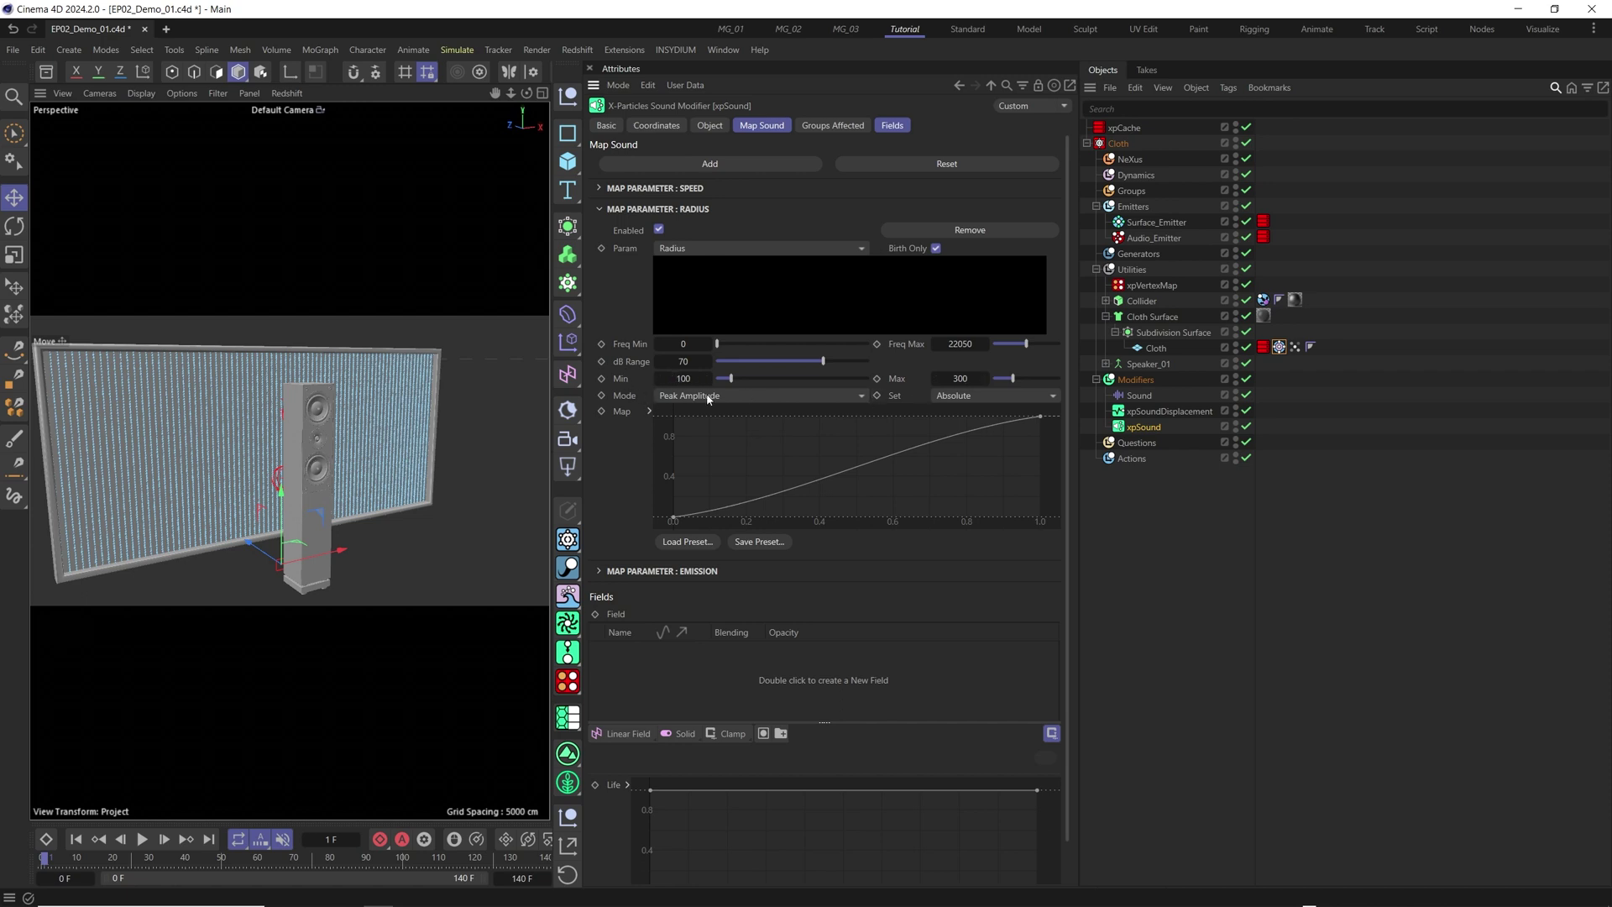
{"action": "left_click", "coordinate": [655, 209]}
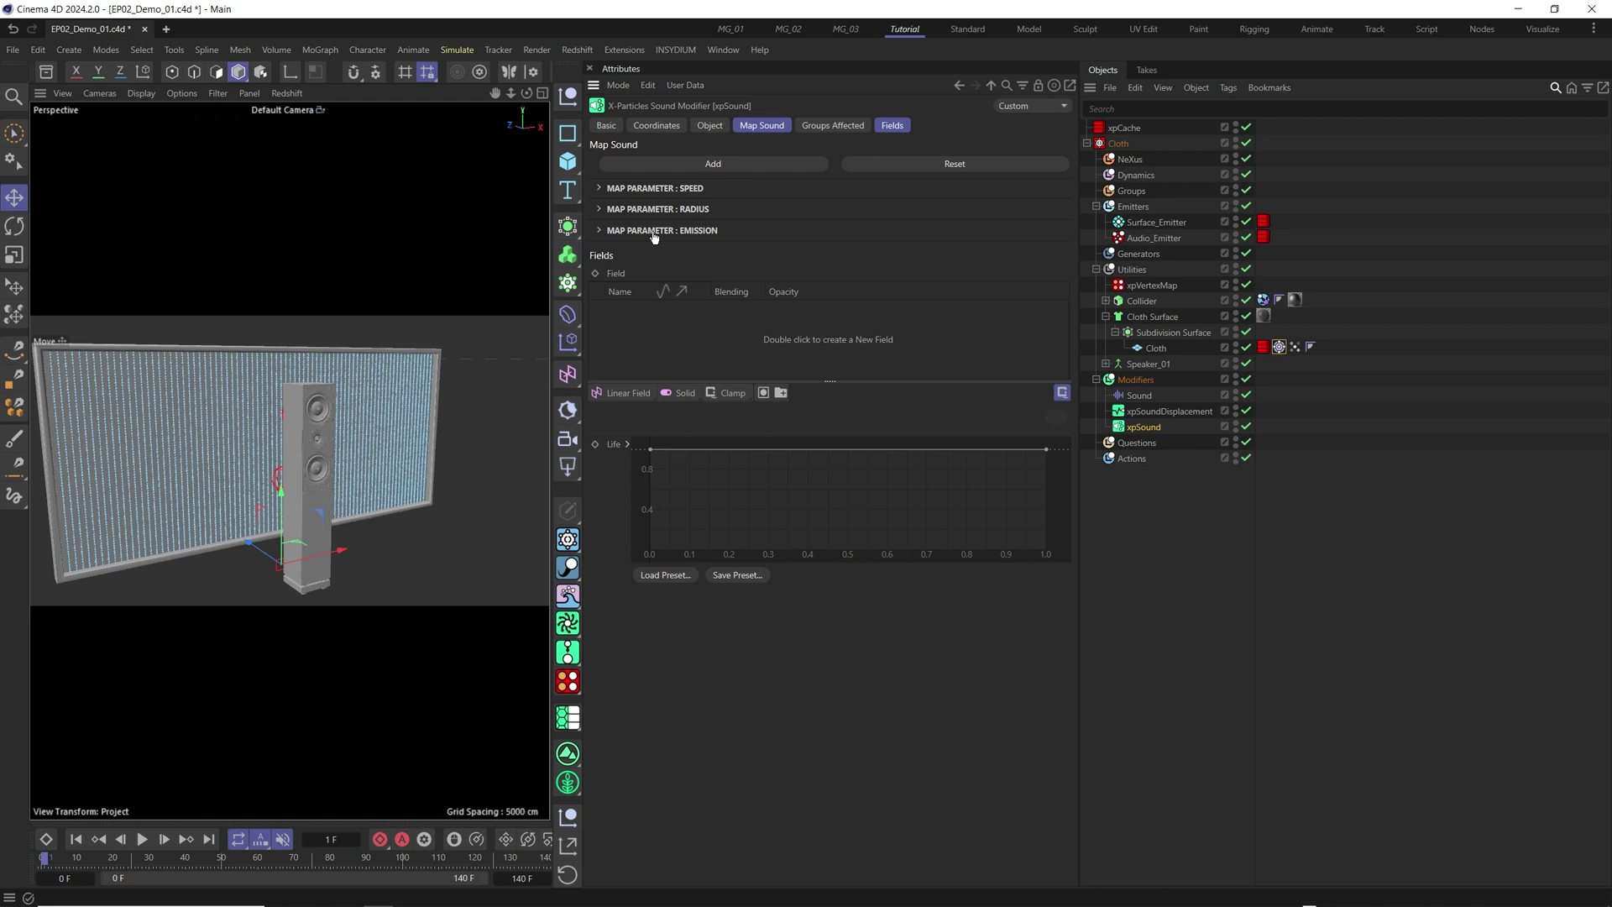
{"action": "left_click", "coordinate": [654, 232]}
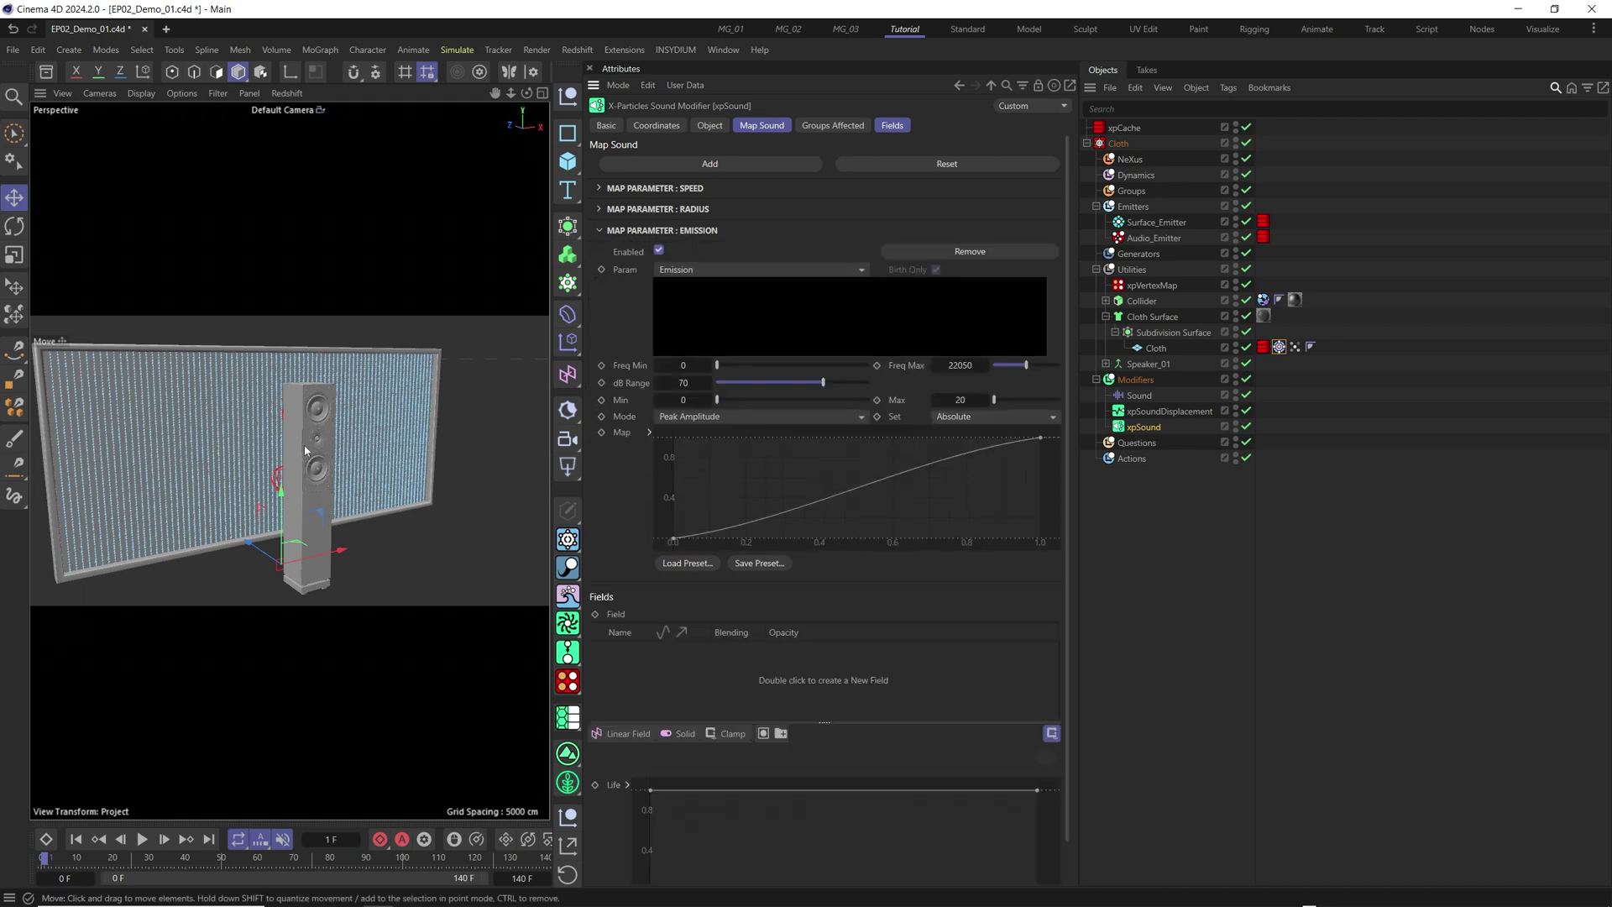
{"action": "scroll", "coordinate": [305, 451], "scroll_direction": "up", "scroll_amount": 5}
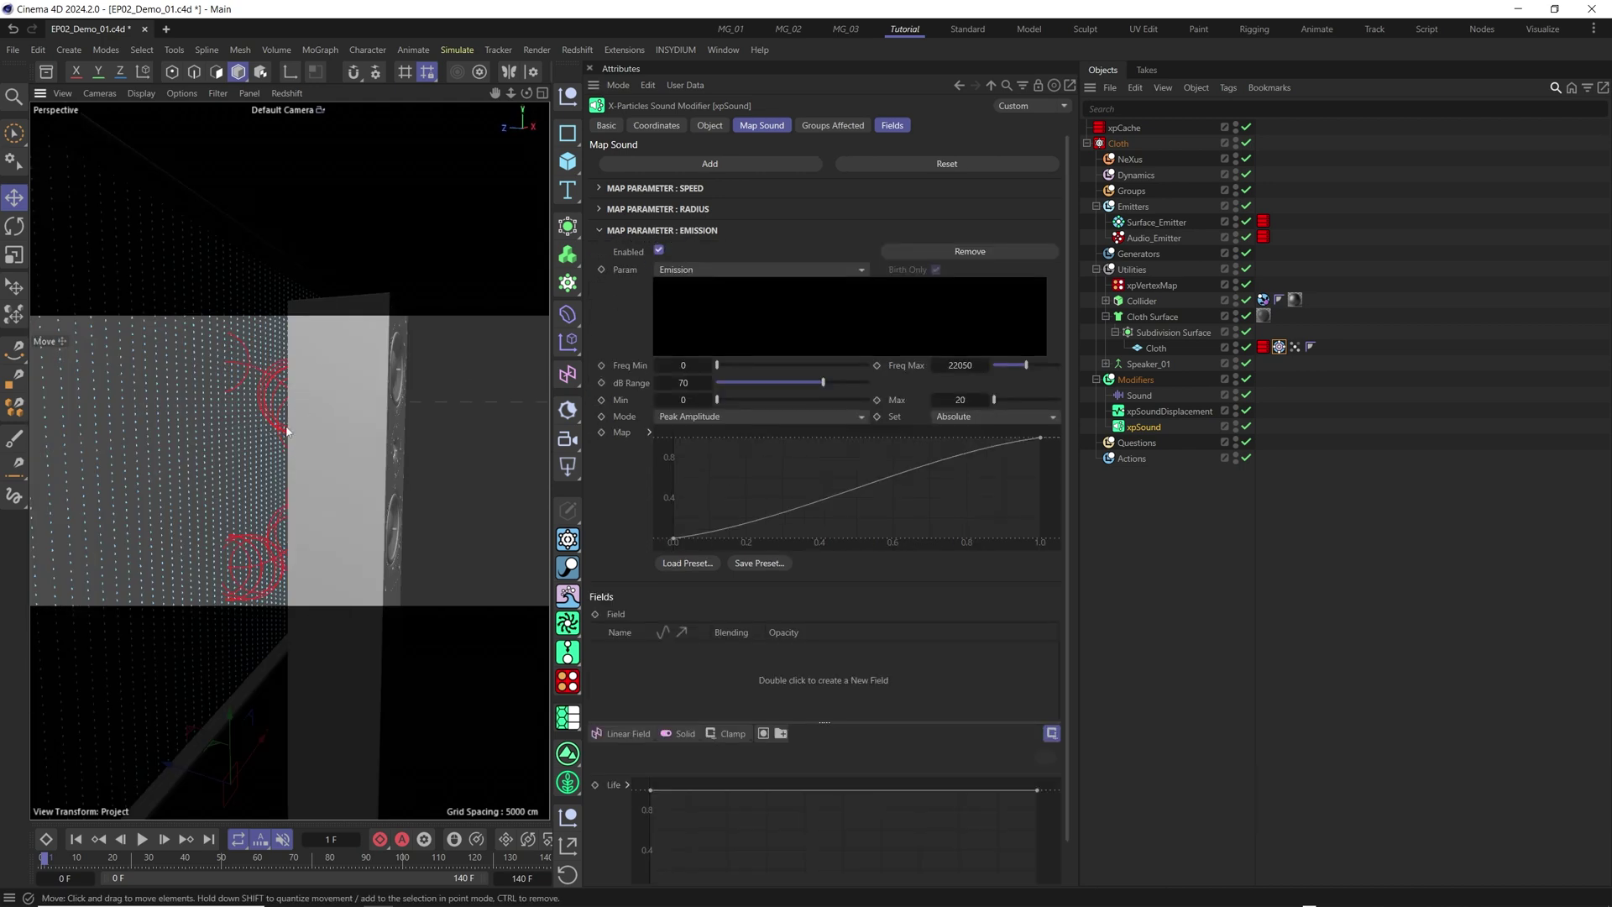
{"action": "mouse_move", "coordinate": [294, 447]}
{"action": "left_mouse_down", "text": "alt"}
{"action": "mouse_move", "coordinate": [277, 451]}
{"action": "mouse_move", "coordinate": [307, 454]}
{"action": "left_mouse_up", "text": "alt"}
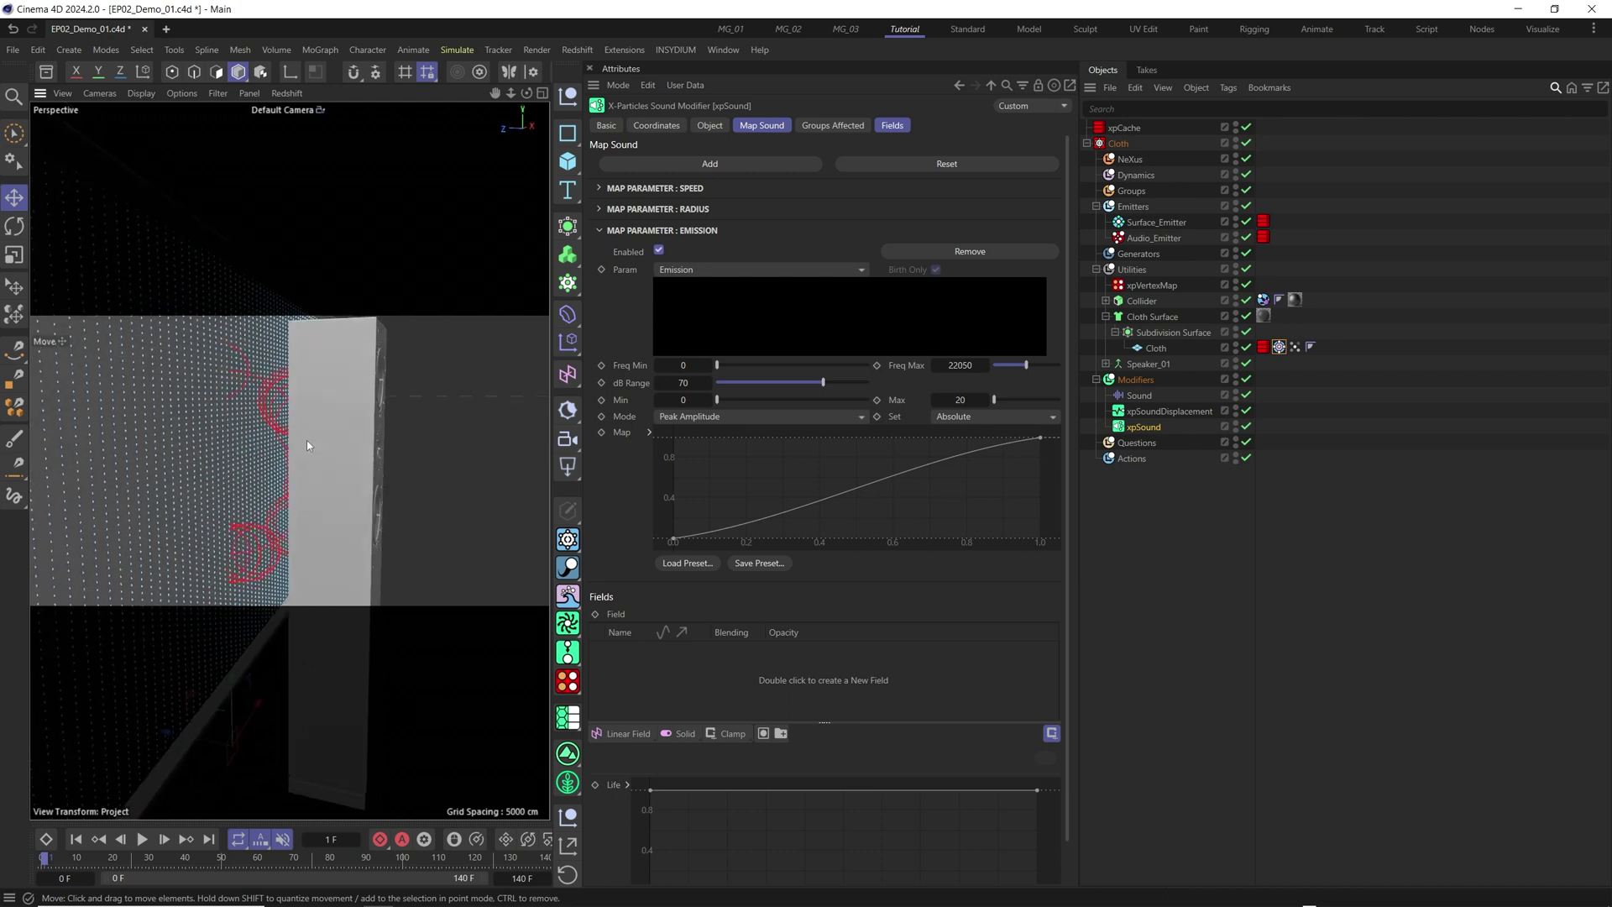
{"action": "left_click_drag", "start_coordinate": [204, 441], "coordinate": [167, 417], "text": "alt"}
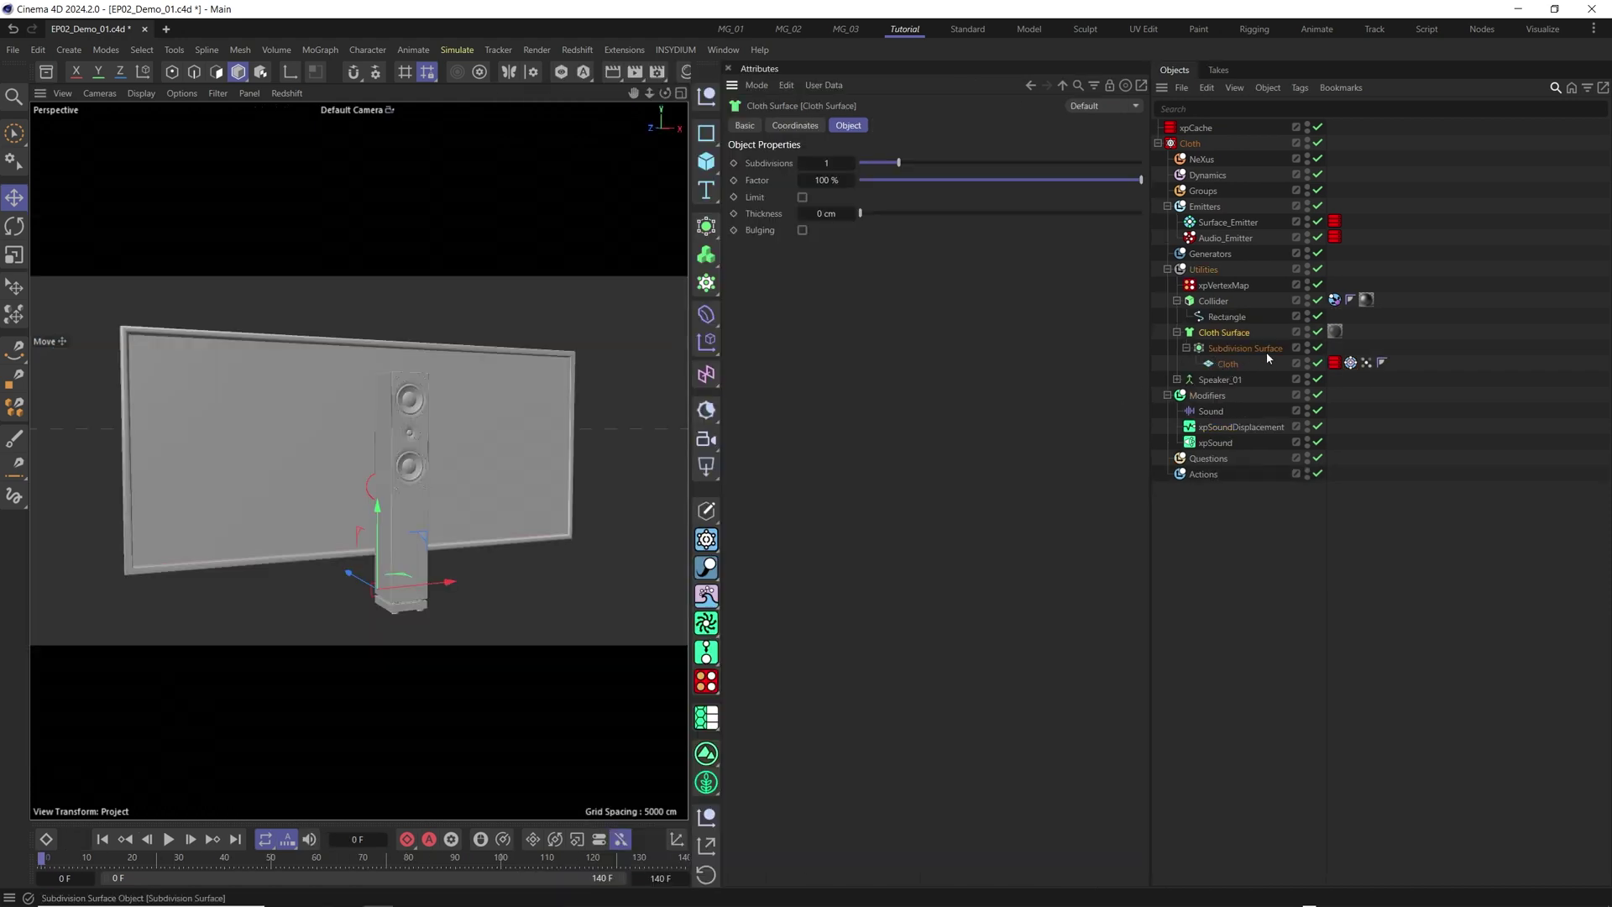
- Review the Cloth plane, the available surface generators, and the extruded Collider frame's xpCollider collision and exclusion settings
{"action": "left_click", "coordinate": [1225, 366]}
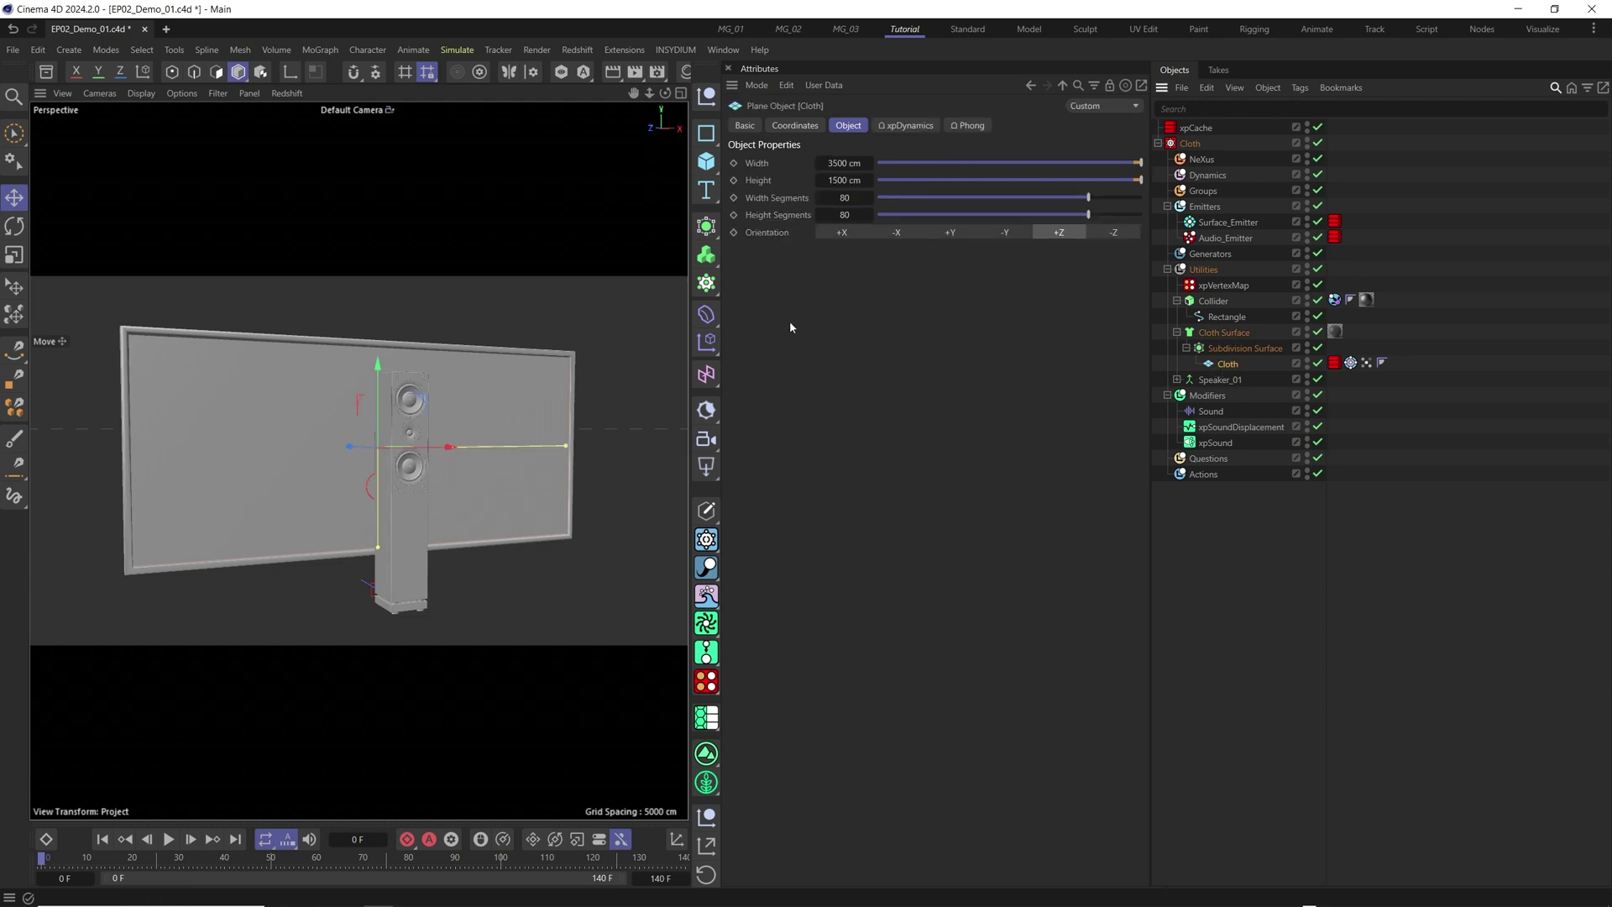
{"action": "left_click", "coordinate": [713, 228]}
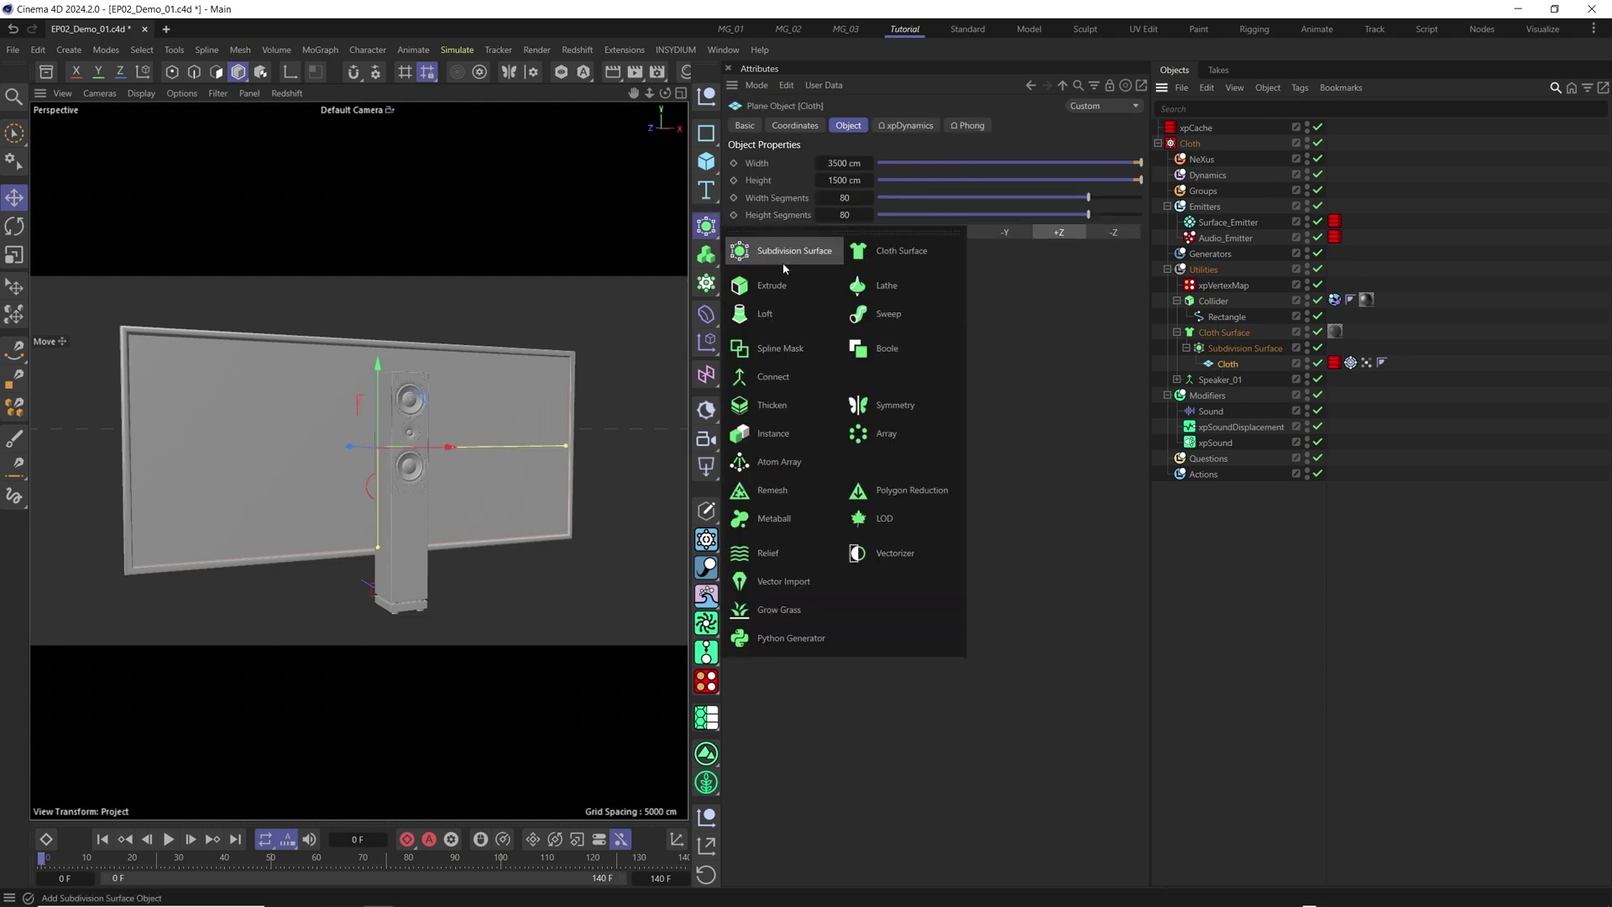
{"action": "left_click", "coordinate": [1220, 299]}
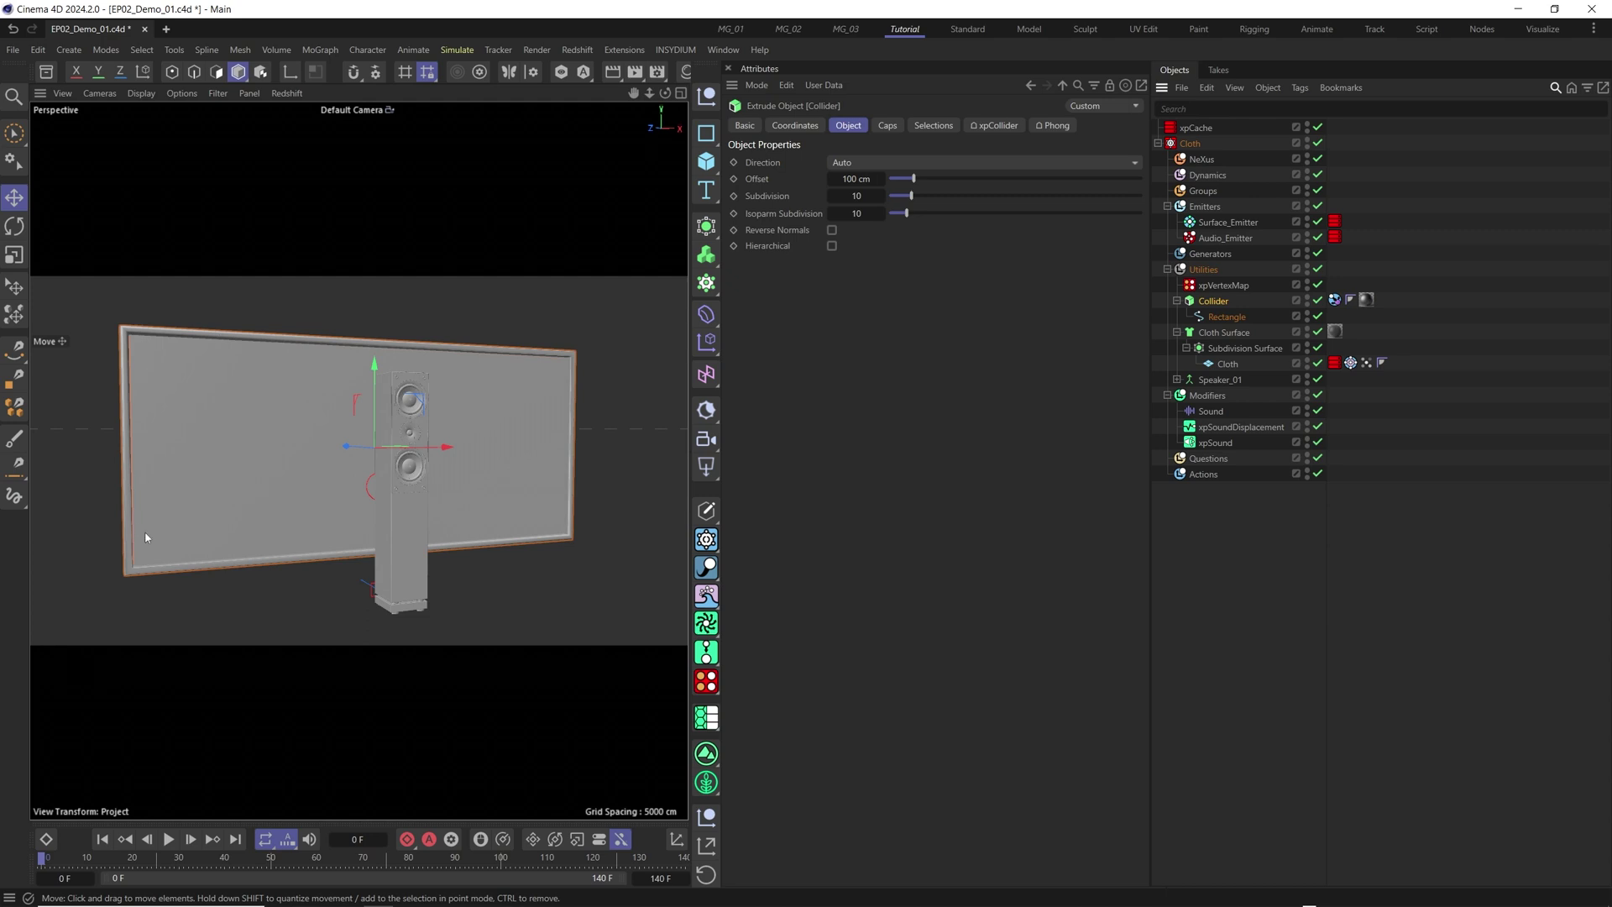
{"action": "left_click", "coordinate": [1336, 300]}
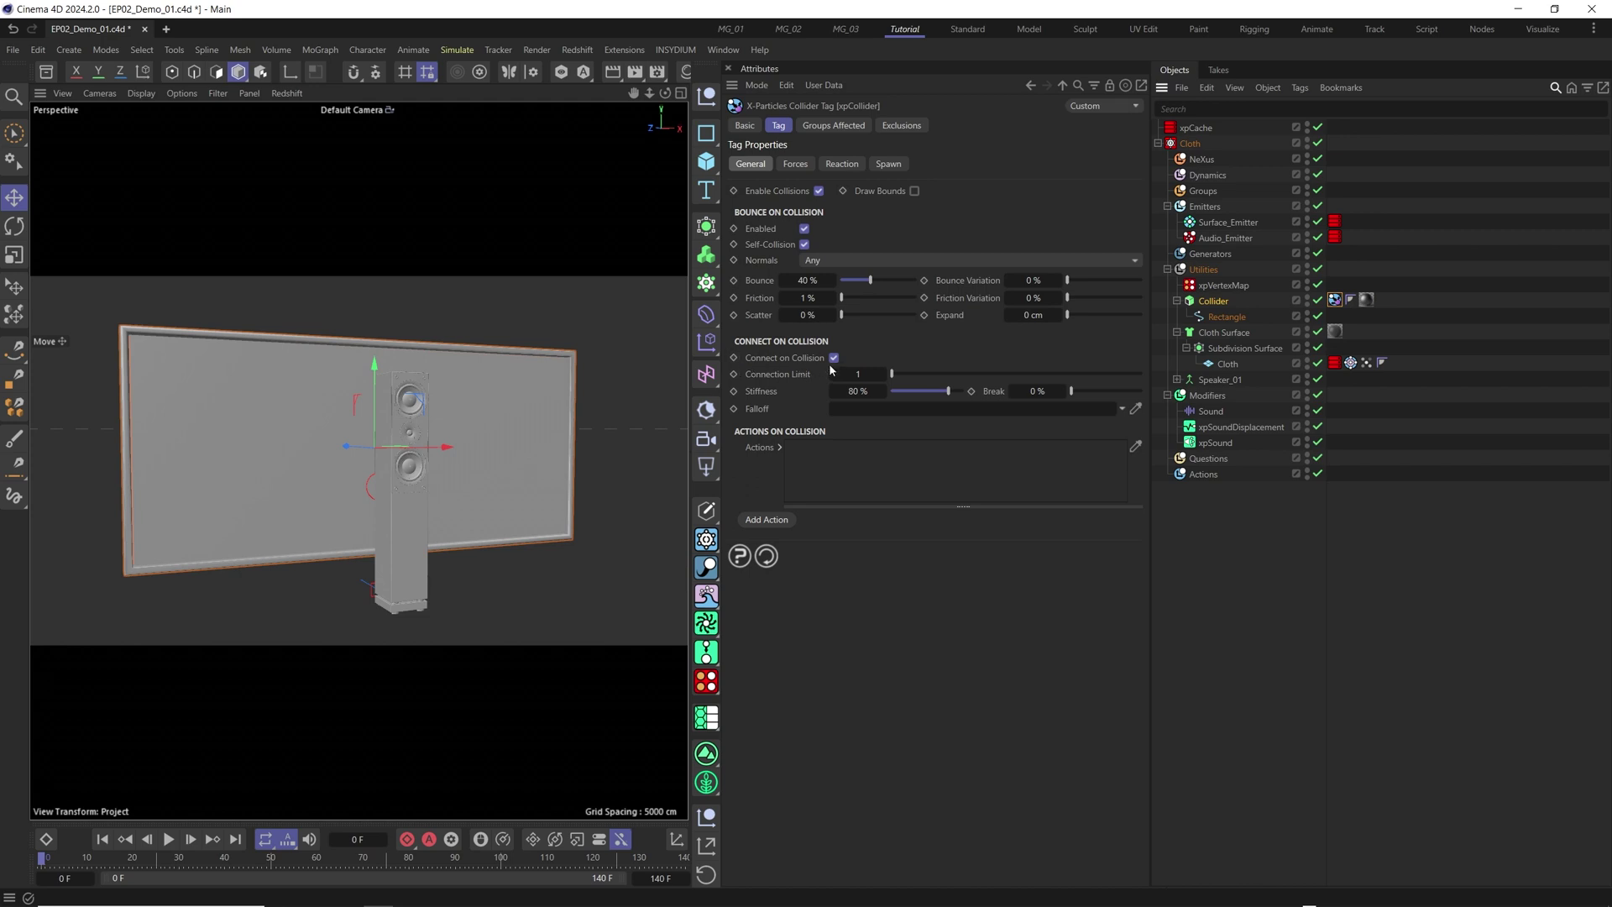
{"action": "left_click", "coordinate": [903, 130]}
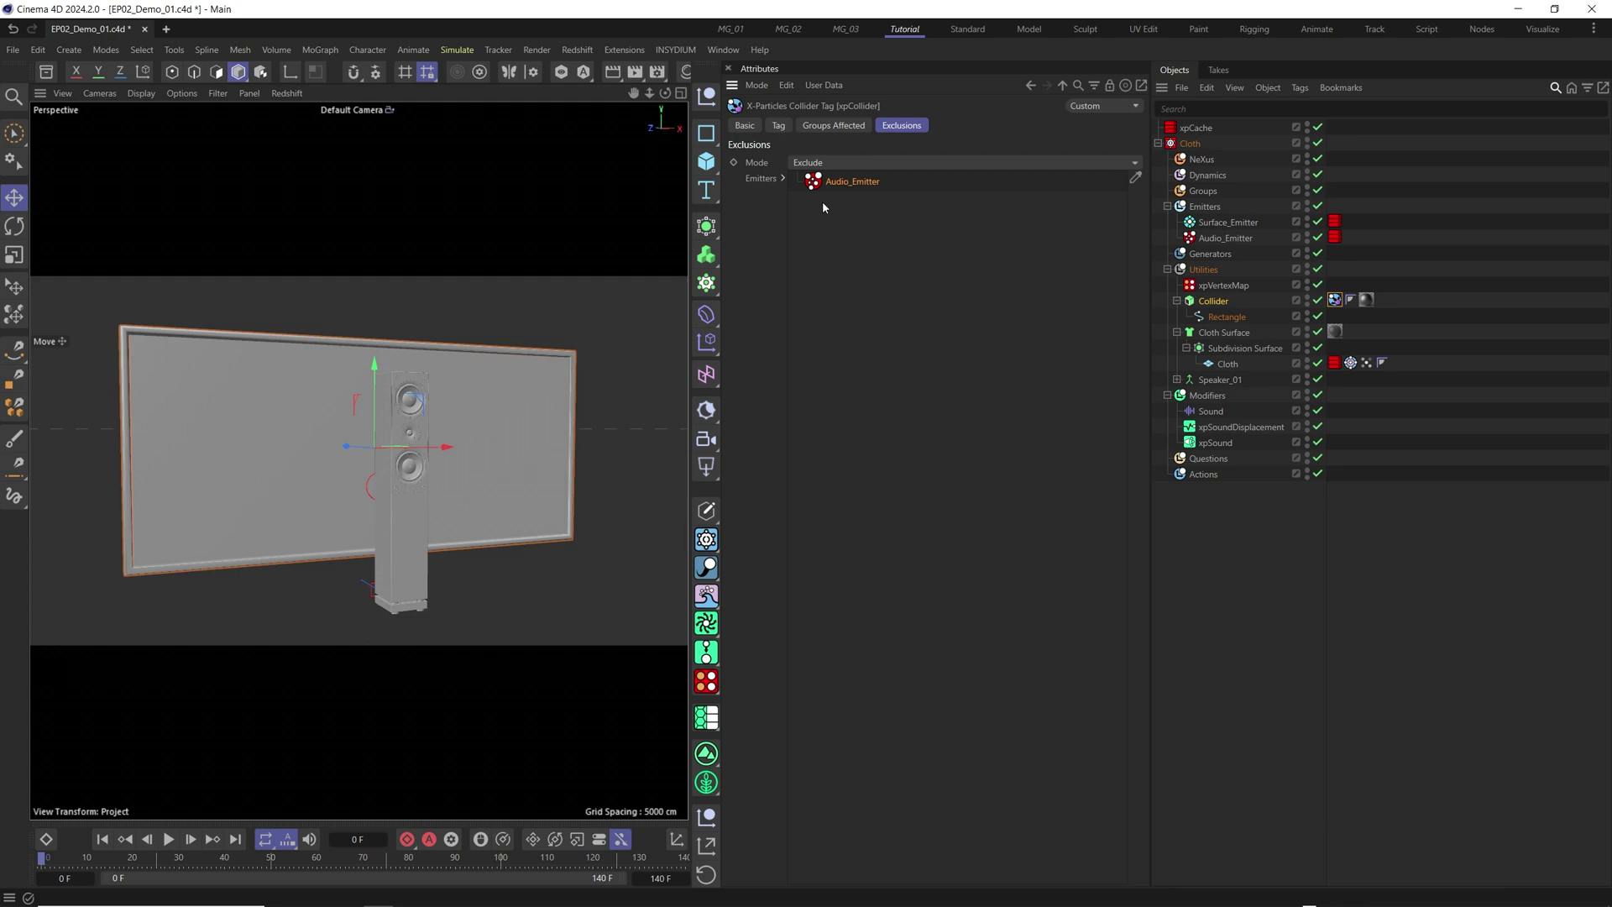